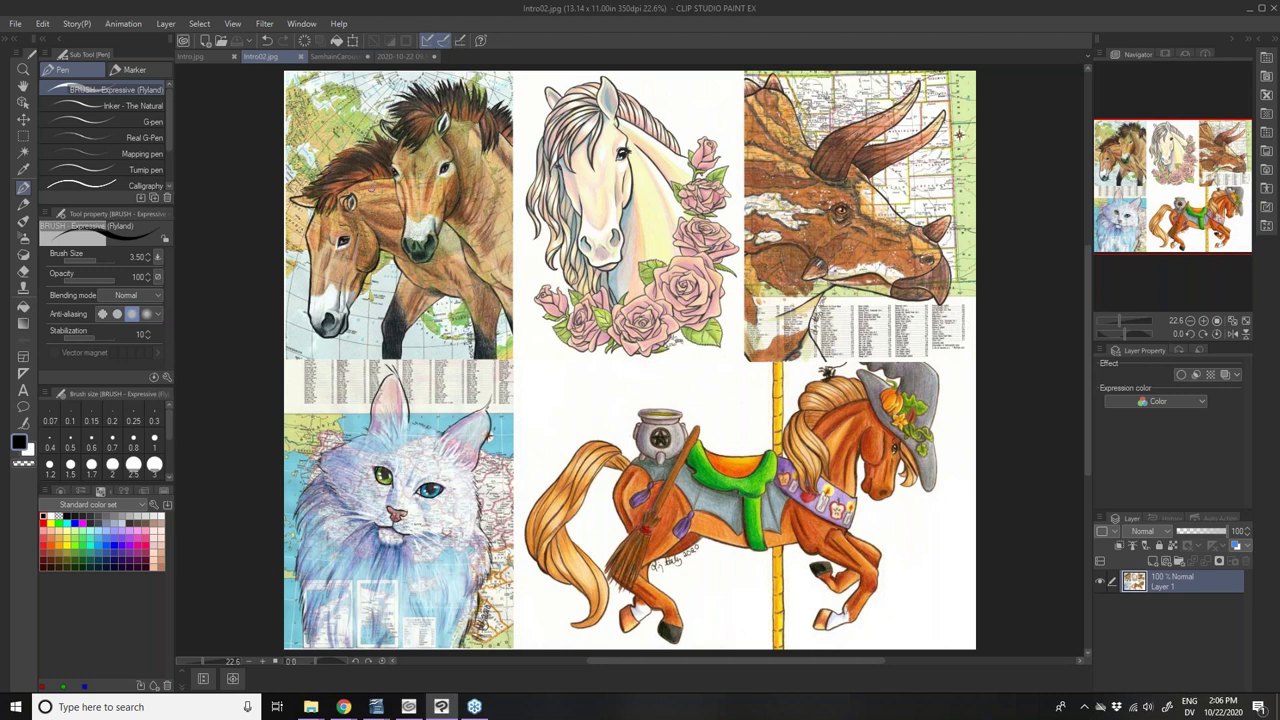
- Switch to the SamhainCarousel drawing, show the refined horse sketch on Layer 3 and hide the construction sketch on Layer 1
click(326, 58)
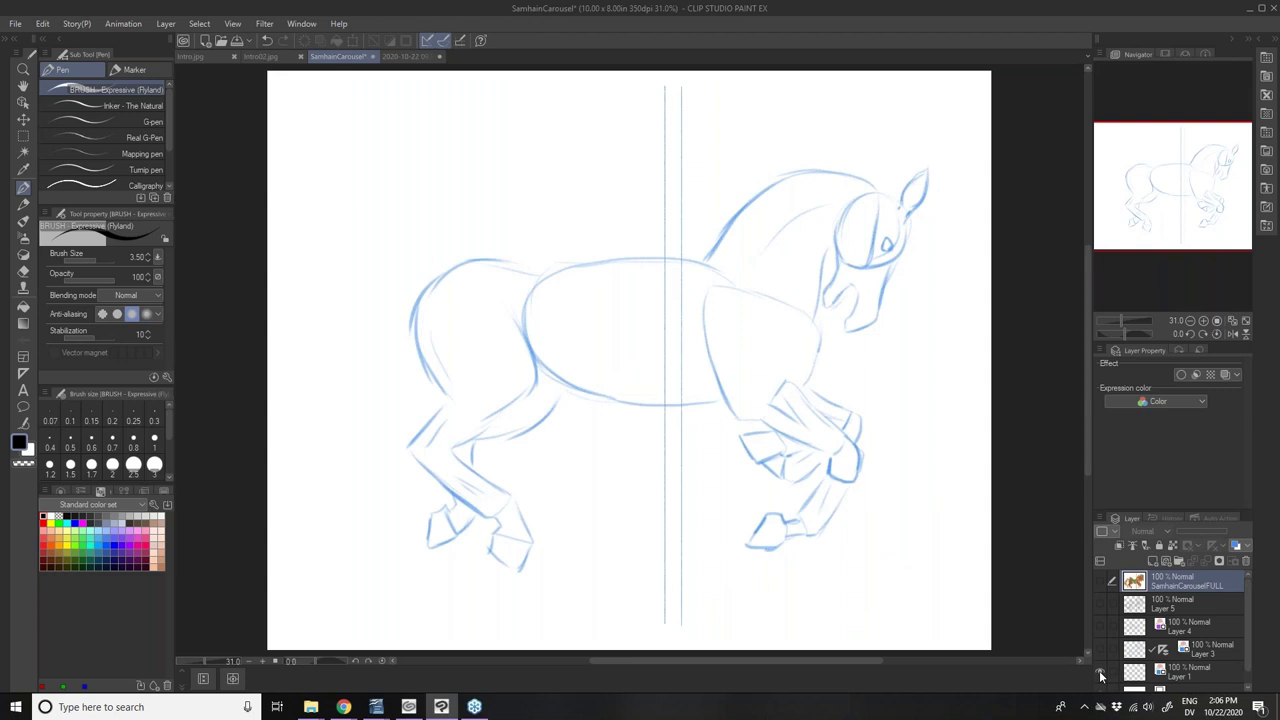
click(261, 60)
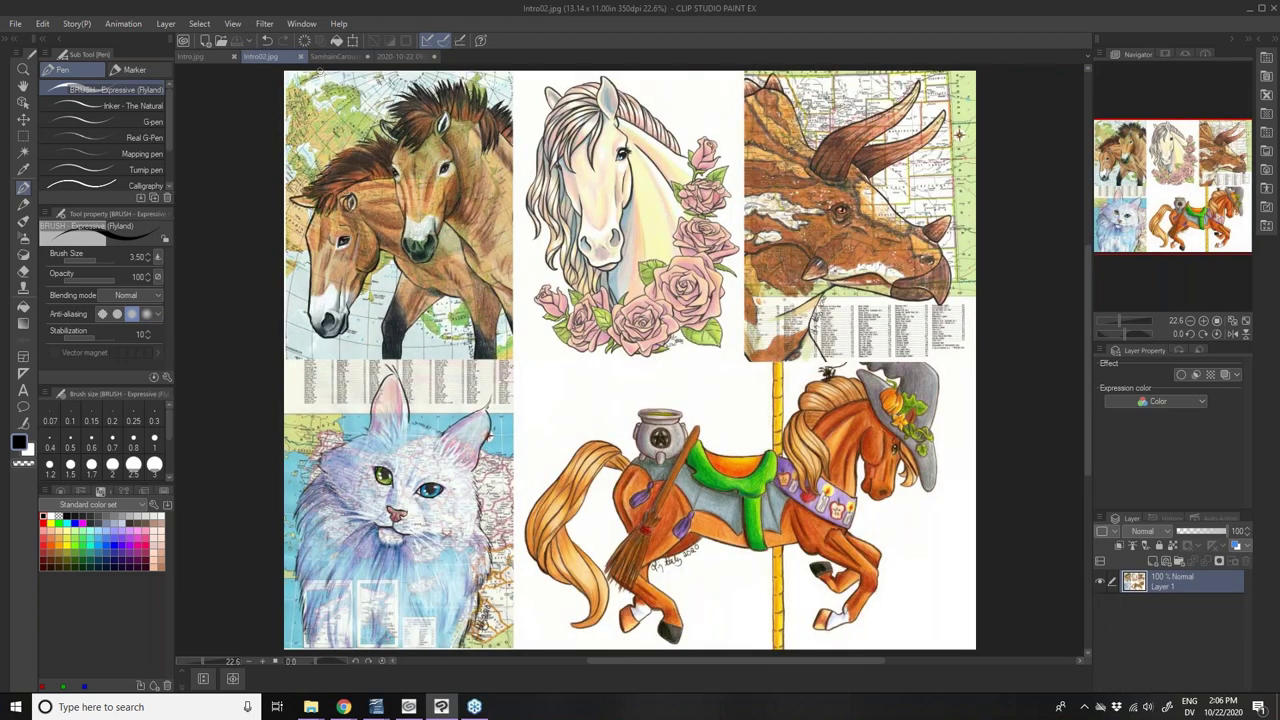
click(320, 58)
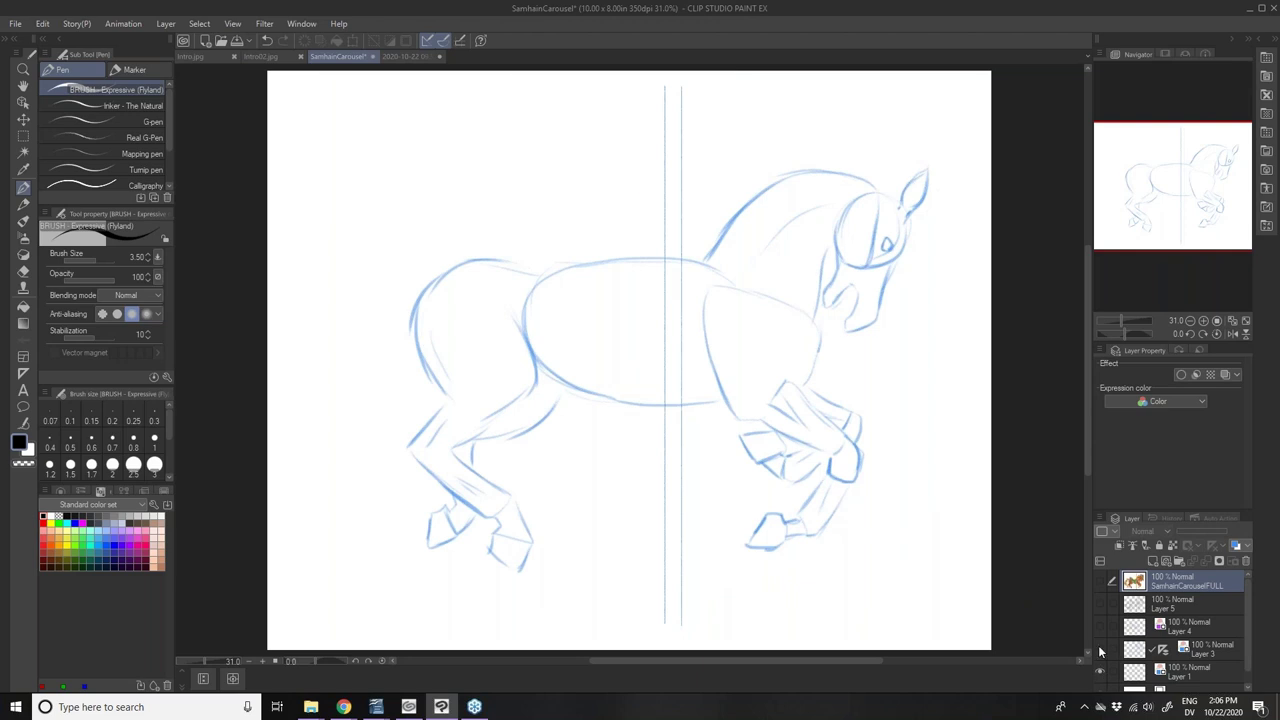
click(1100, 651)
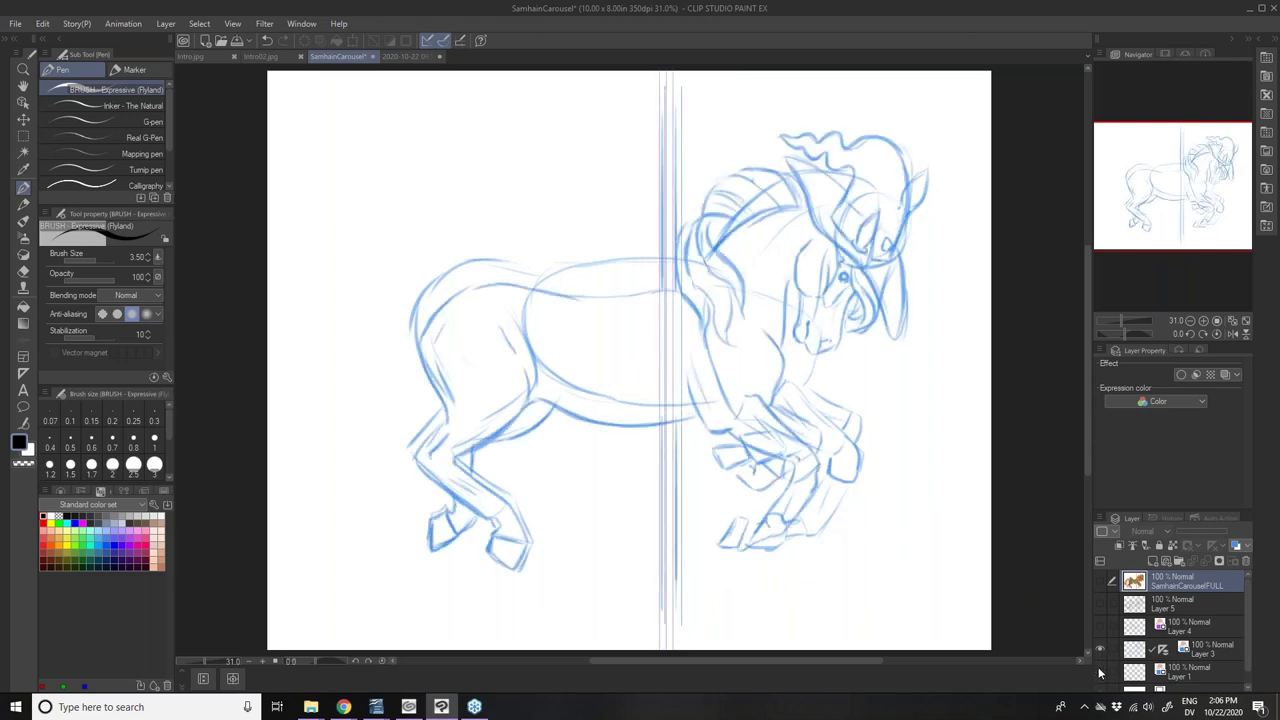
click(1100, 672)
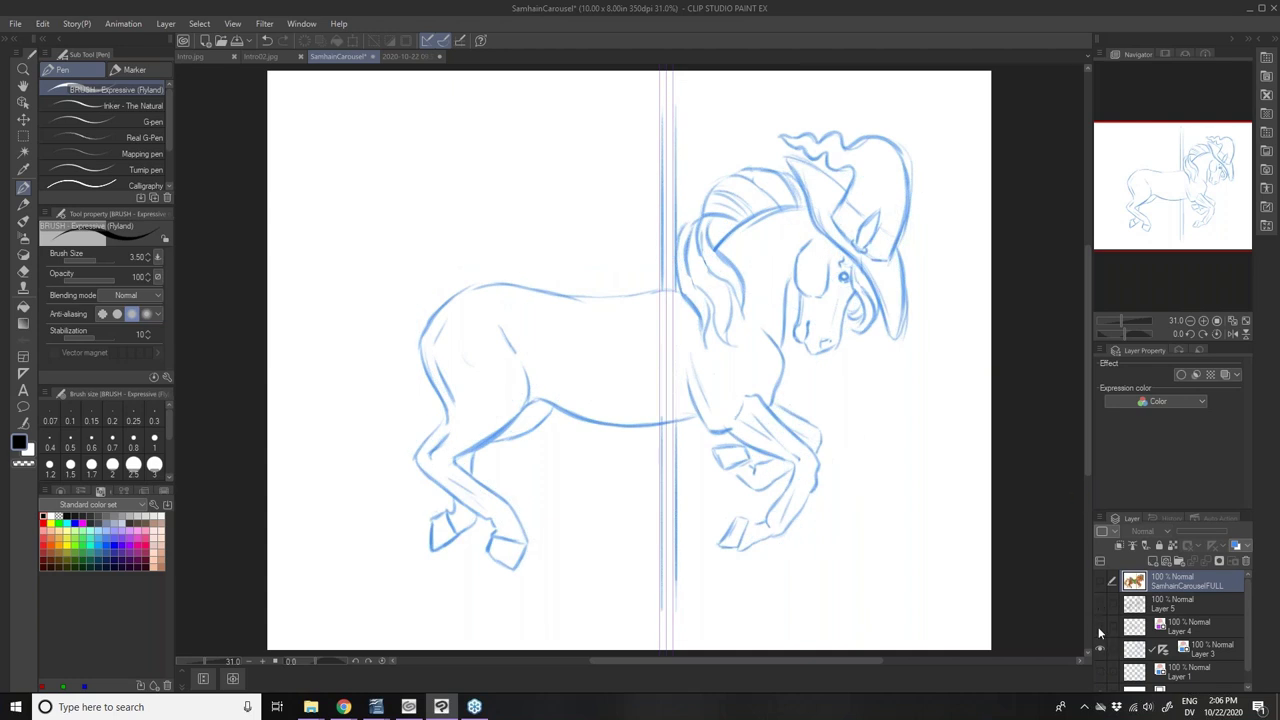
- Reveal Layer 4, Layer 5 and SamhainCarouselFULL in turn, hiding the sketch layers 3 and 4 once the line art is shown
click(1099, 627)
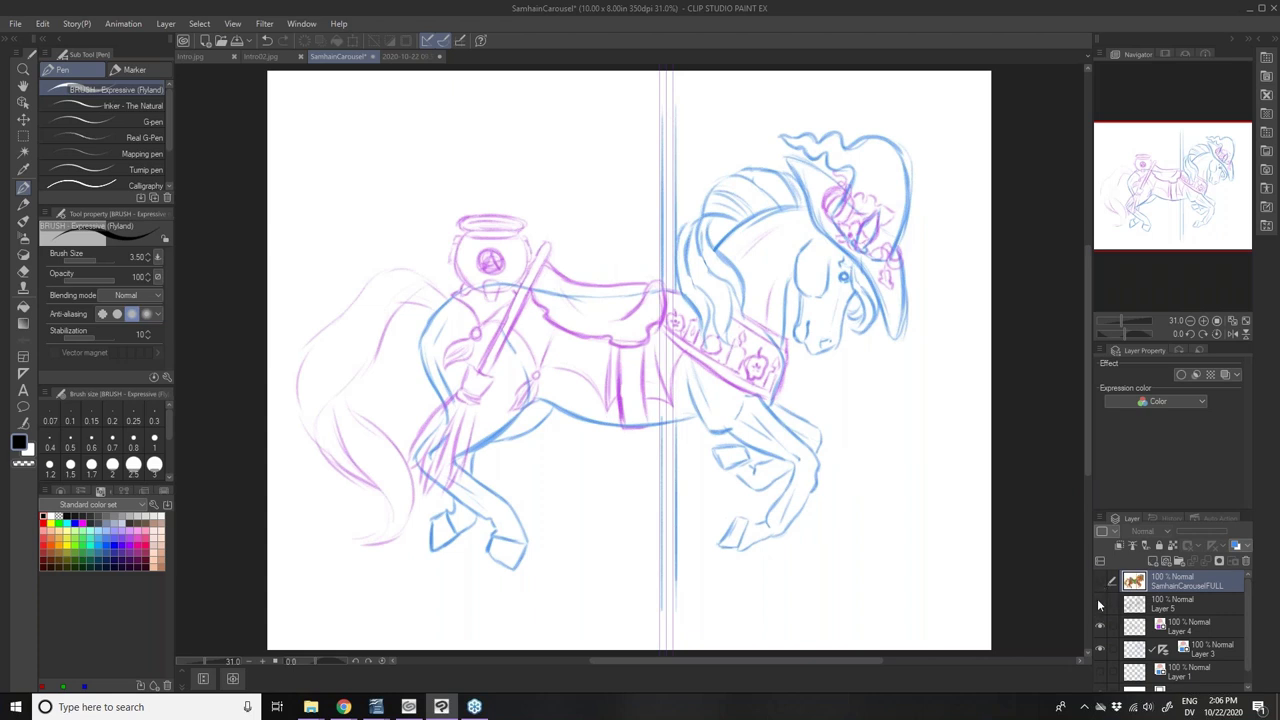
click(1100, 603)
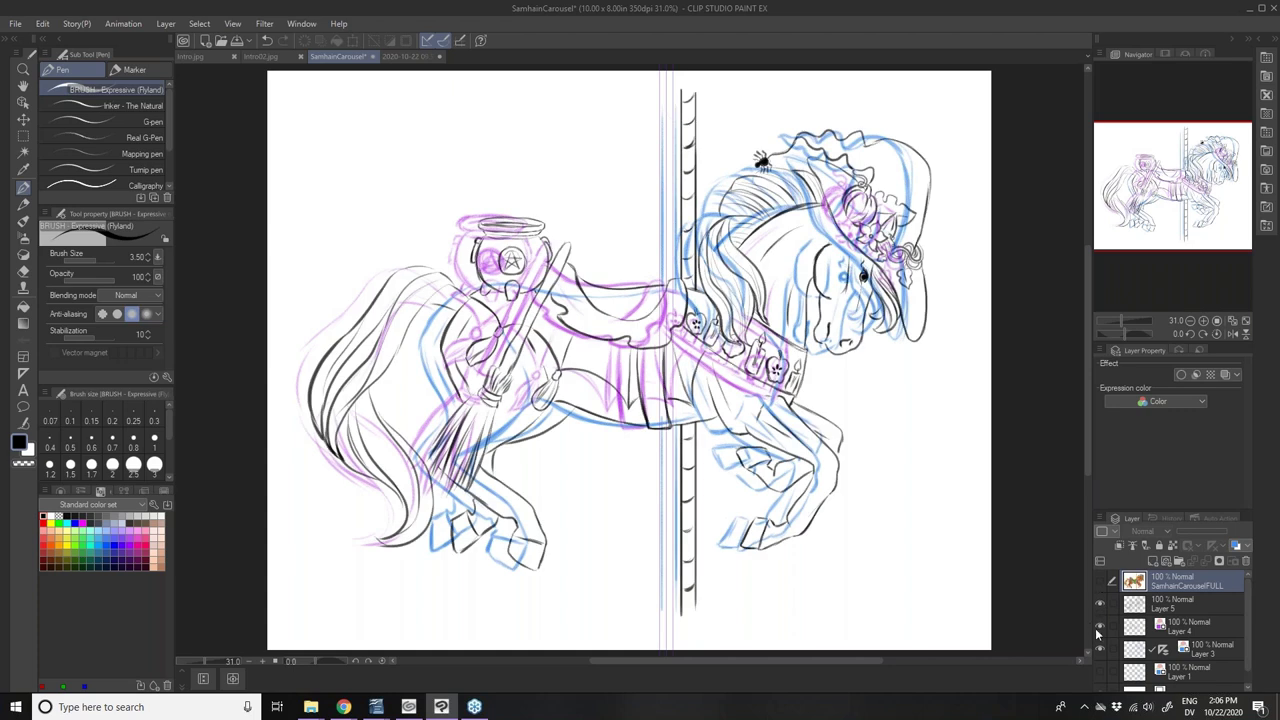
click(1099, 628)
click(1099, 648)
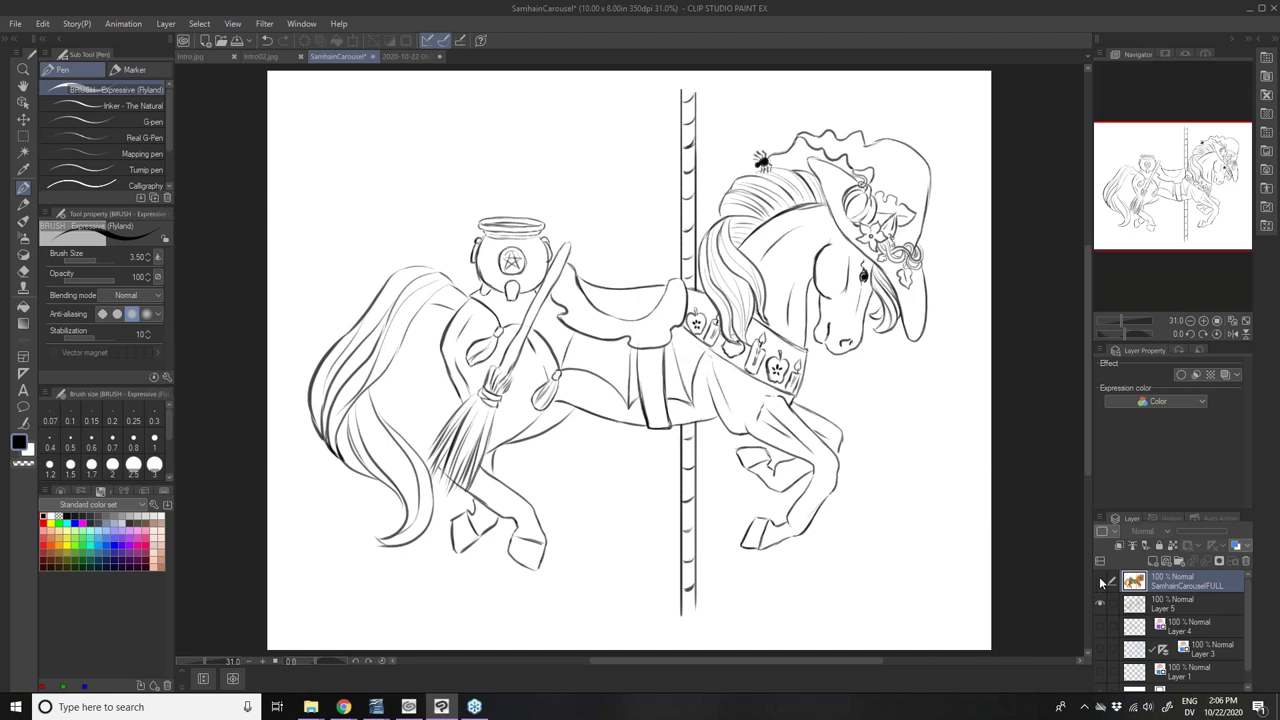
click(1101, 582)
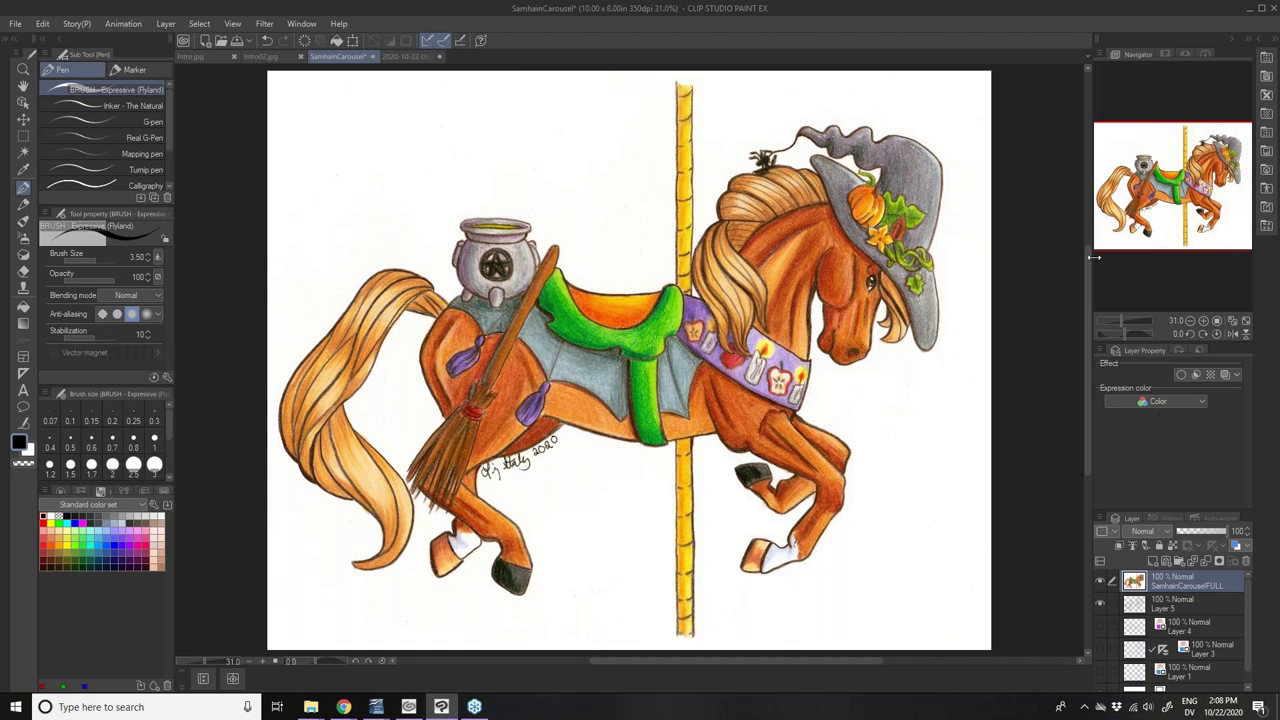
- Widen the docked palettes beside the canvas and enlarge the layer list so all layers fit
drag(1094, 258, 984, 297)
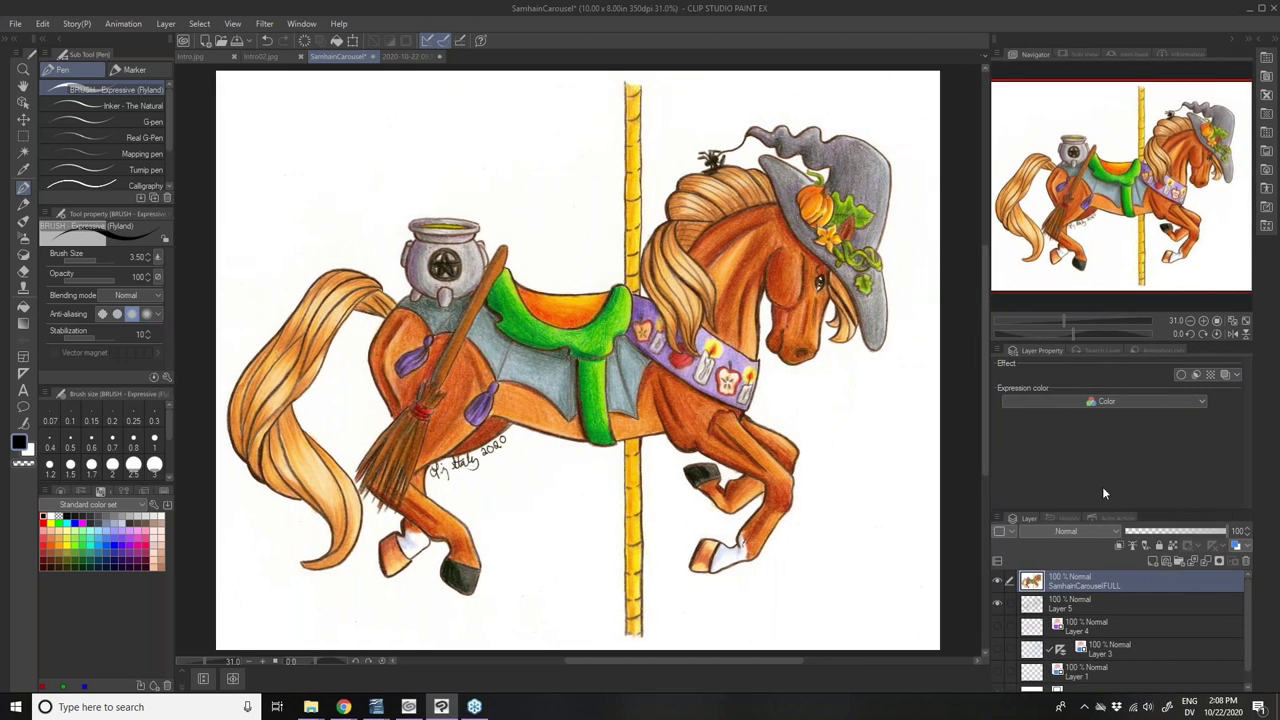
drag(1110, 507, 1093, 447)
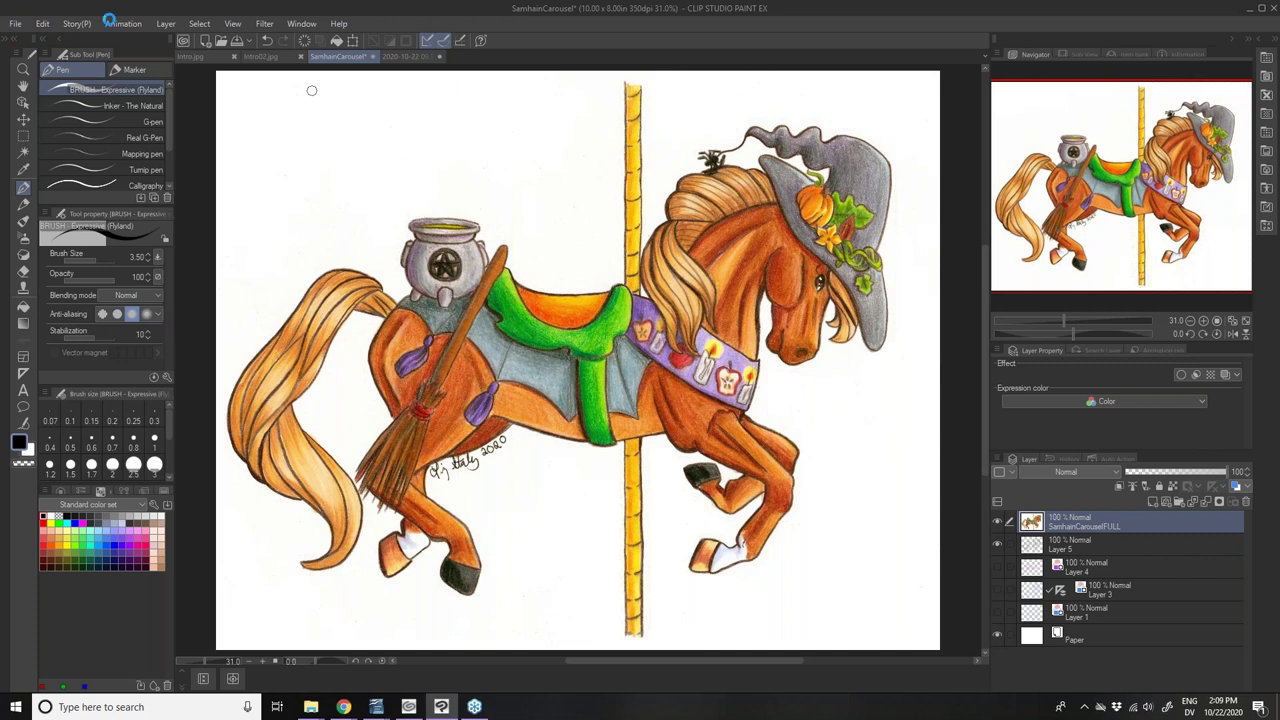
- Create a new 300 x 300 px Comic canvas at 300 dpi and activate the Object operation tool
click(16, 25)
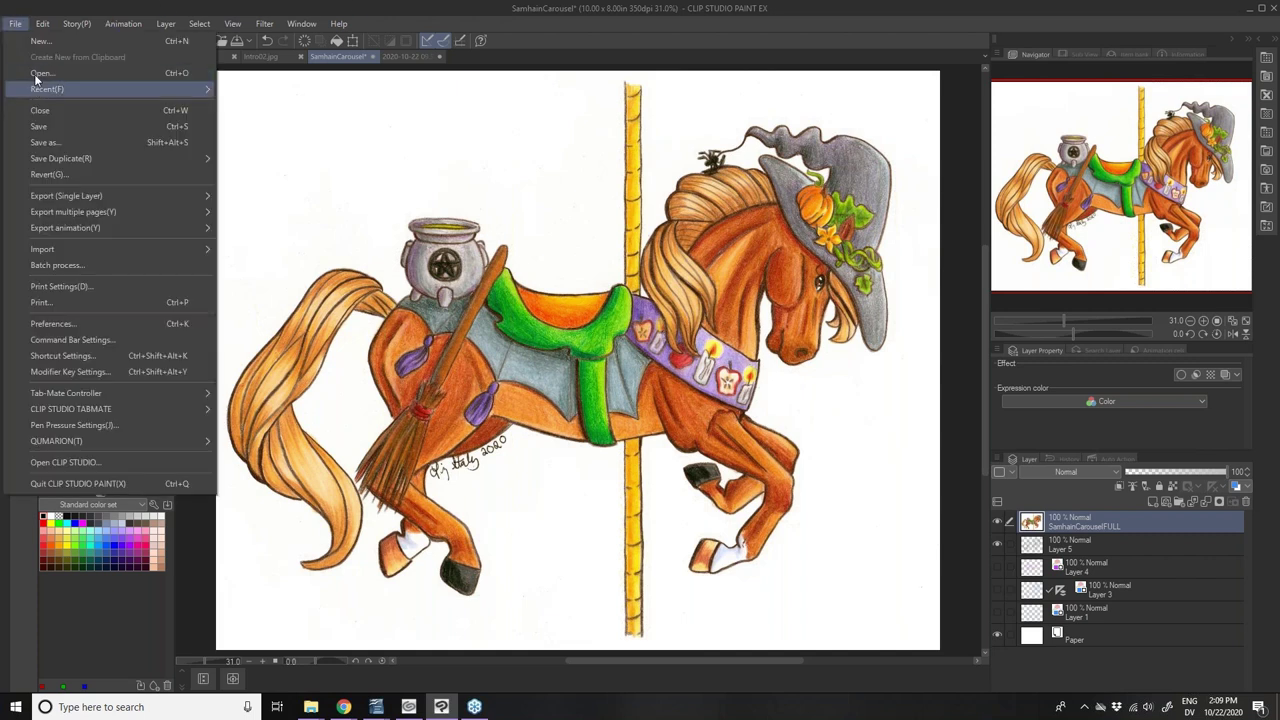
click(40, 42)
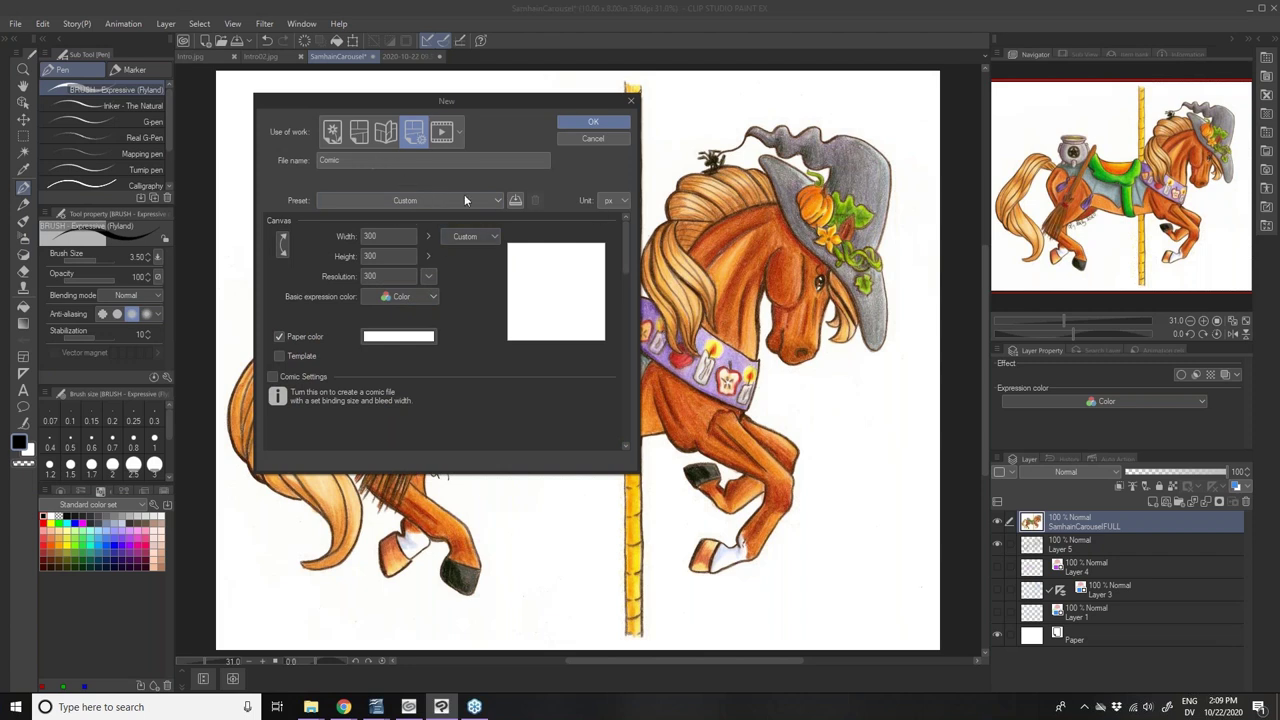
click(571, 124)
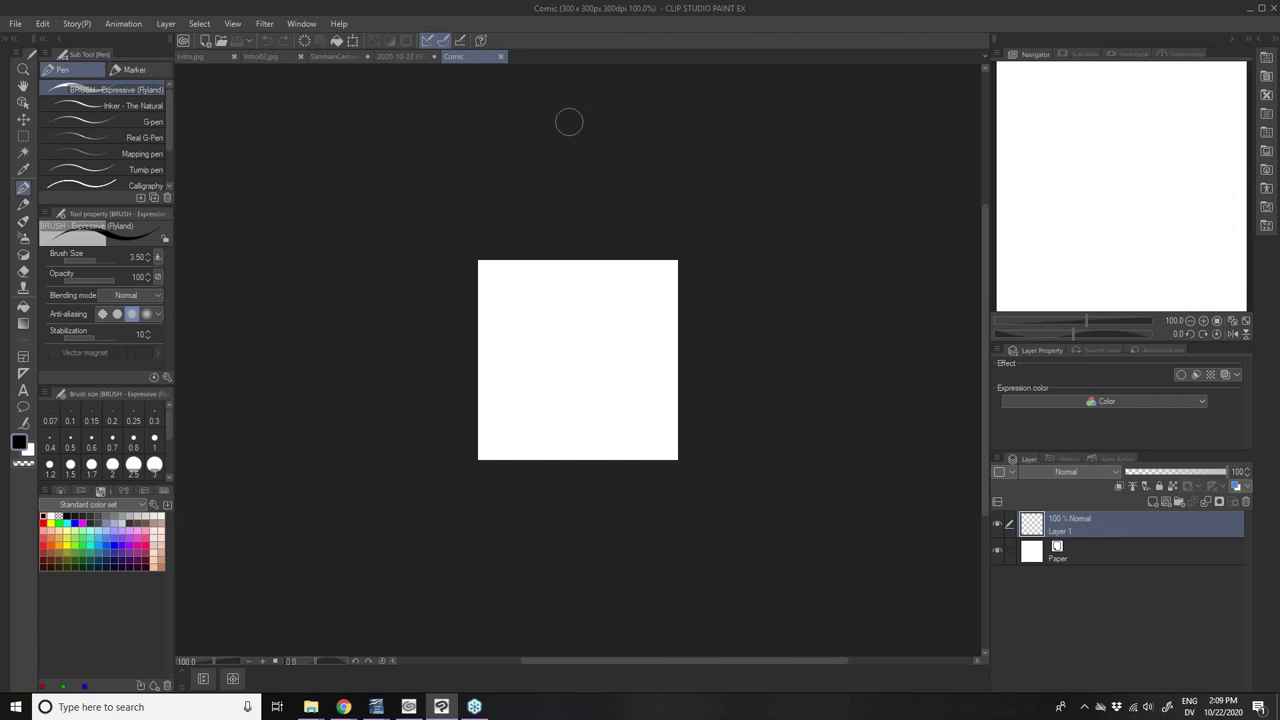
click(23, 102)
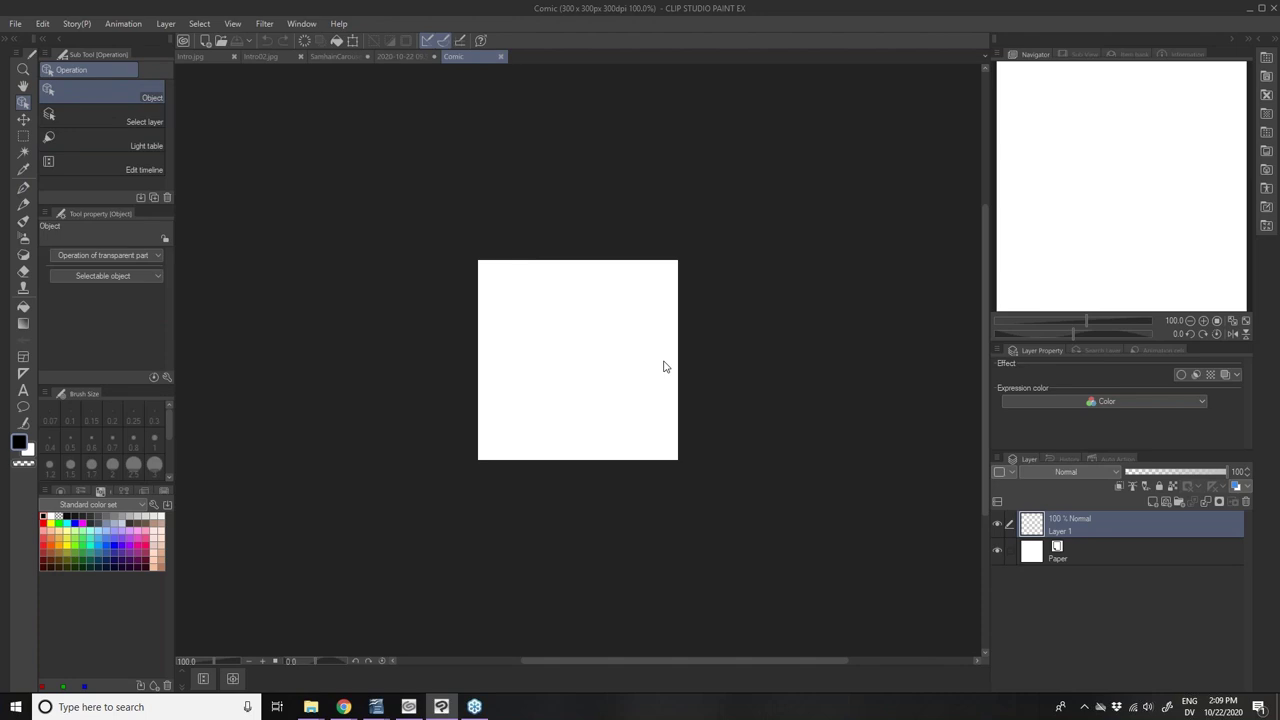
- Bring up the Auto Action palette, select Create draft layer and undock the palette to float over the canvas
click(1113, 460)
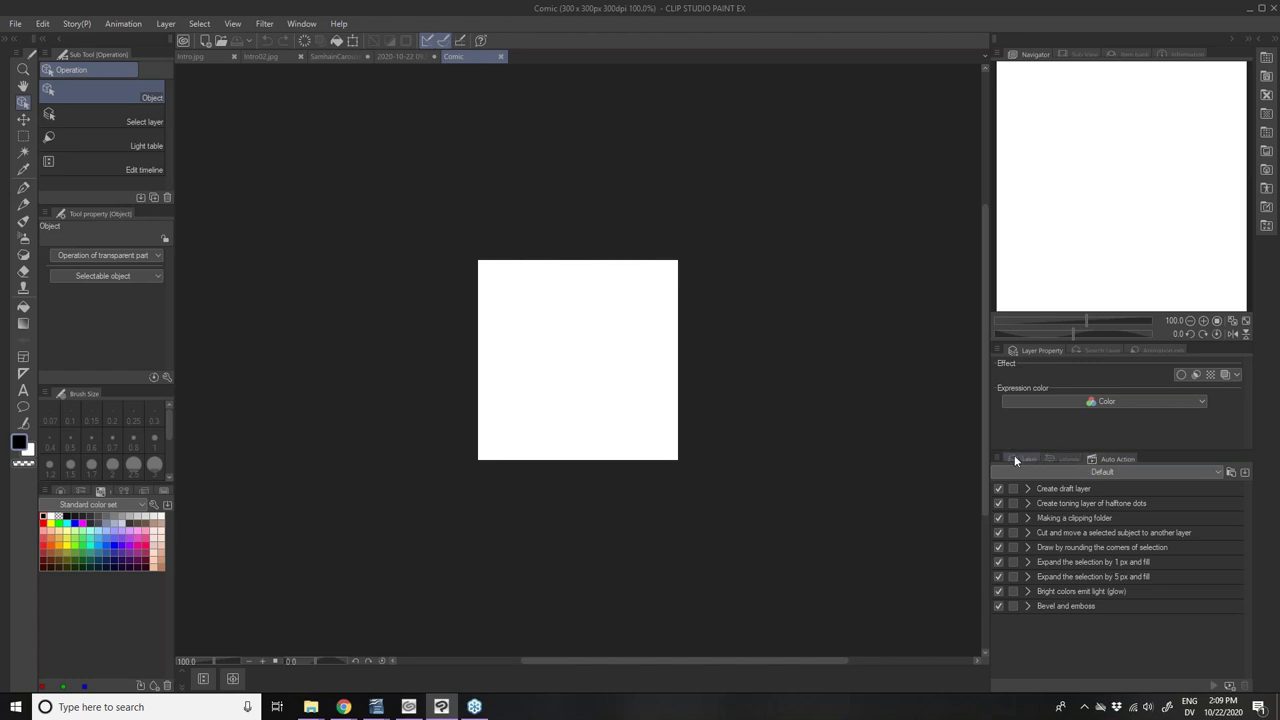
click(1016, 456)
click(1095, 459)
click(1050, 489)
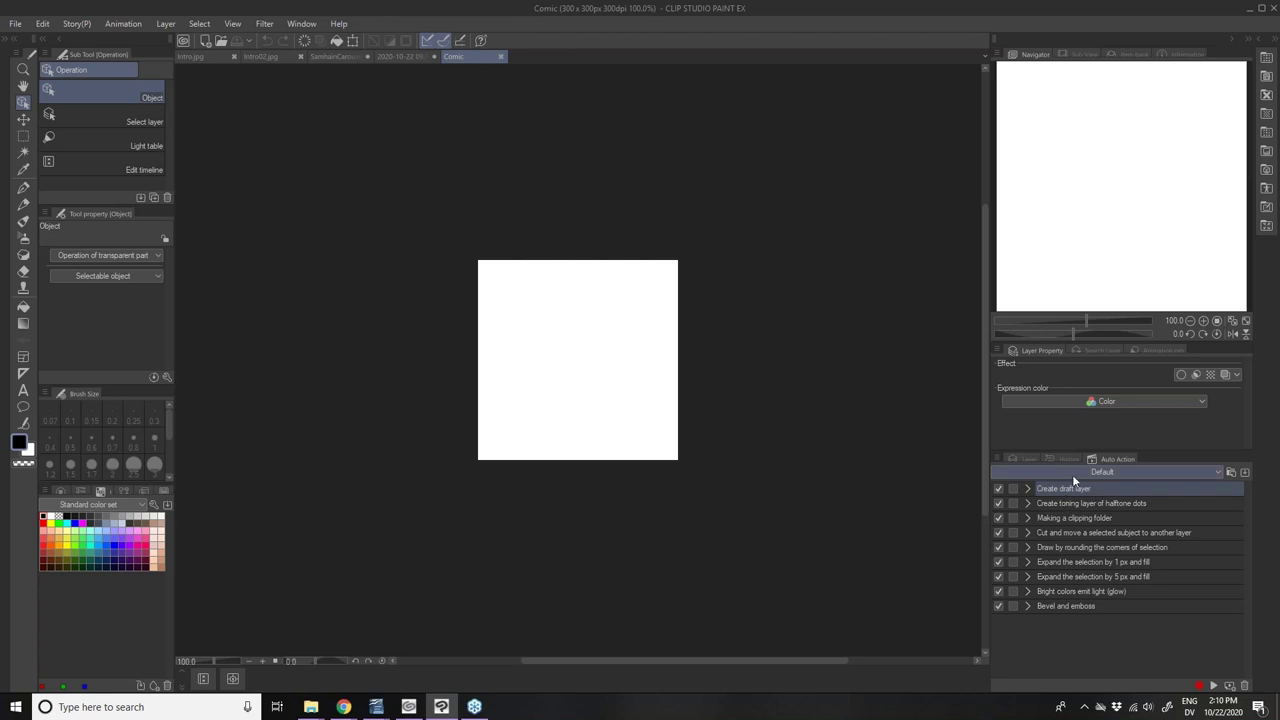
drag(1108, 463, 832, 428)
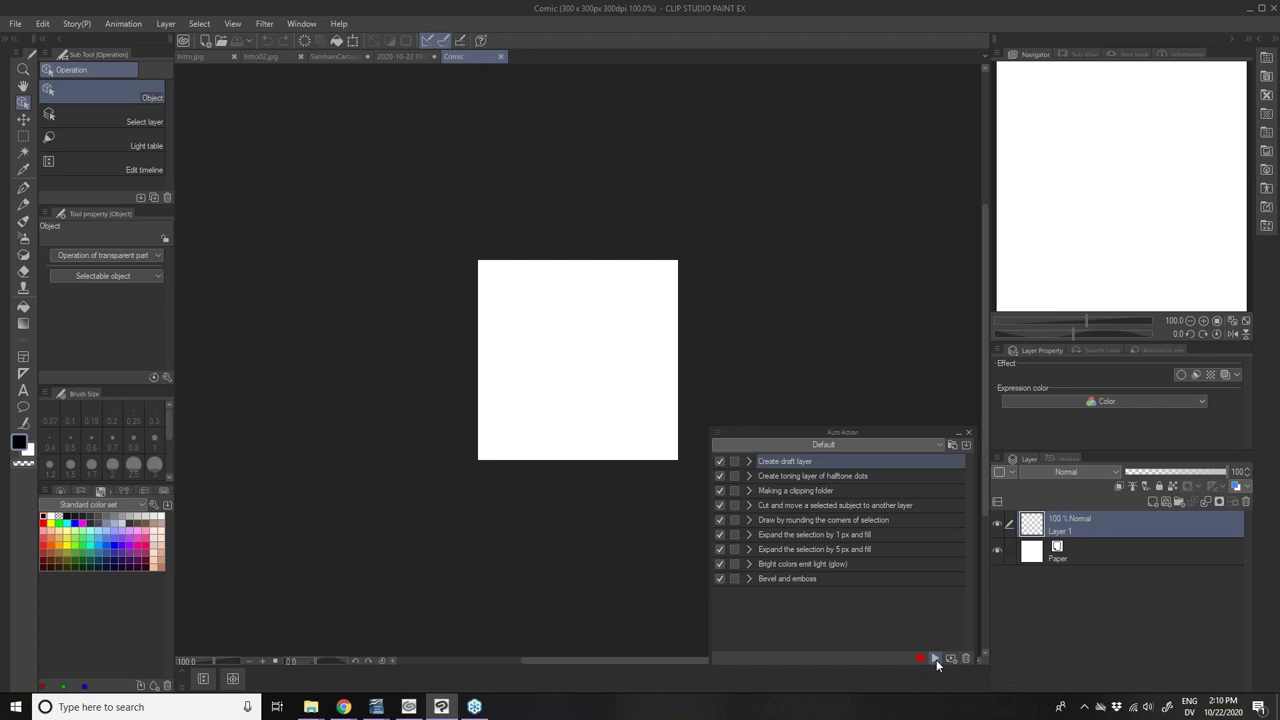
- Expand and run the Create draft layer auto action on the Comic canvas, and delete the draft layer it adds
click(748, 461)
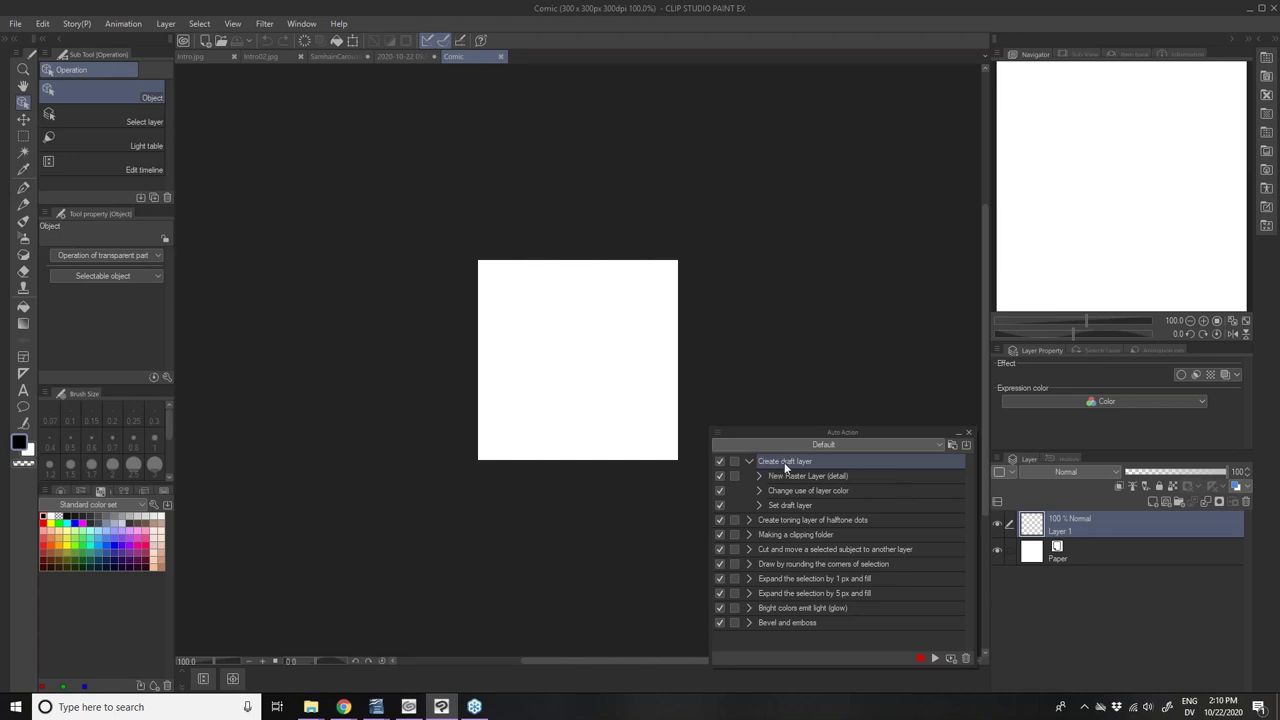
click(934, 658)
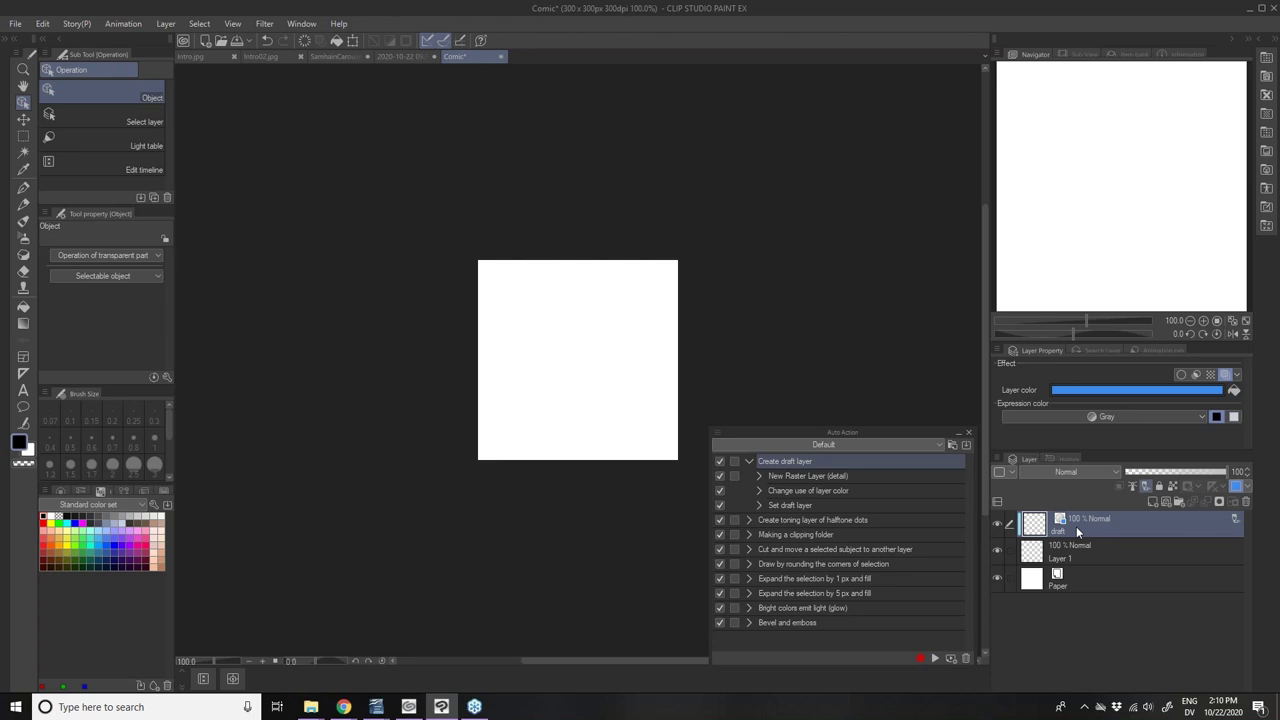
click(1145, 487)
click(1247, 502)
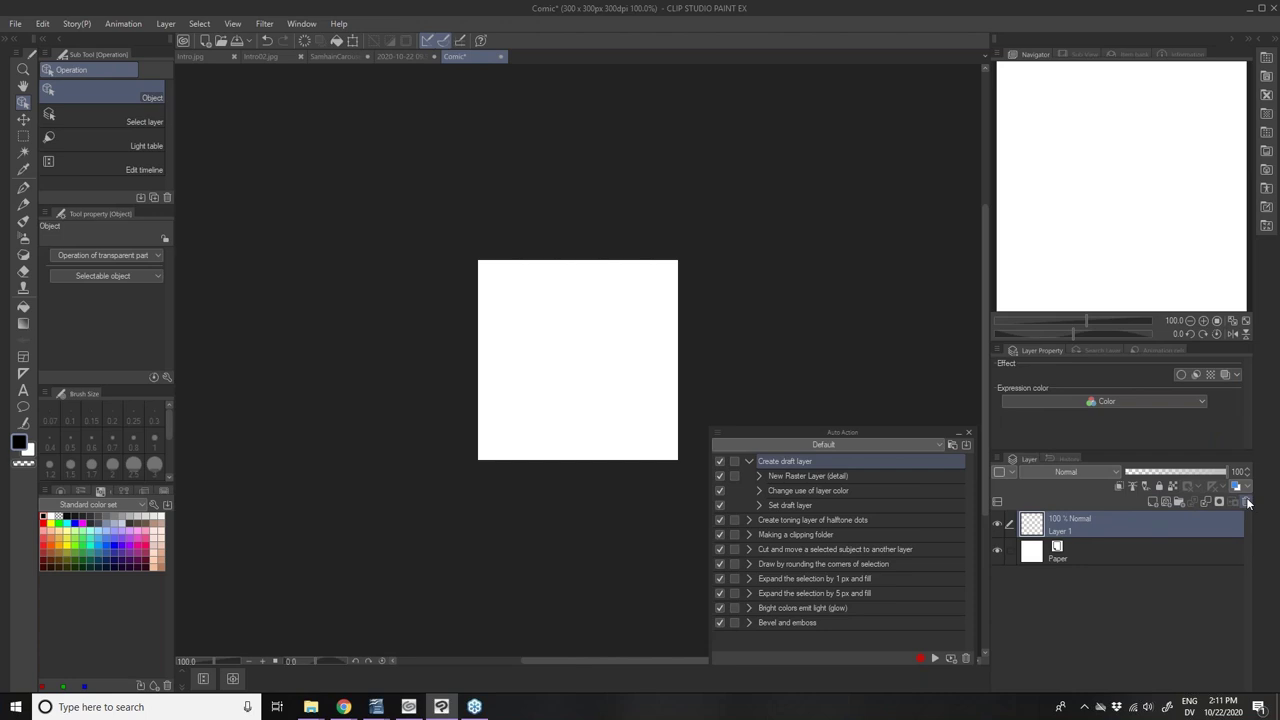
- Switch the auto action set to Color Halftone and expand Create Halftones to review its recorded commands
click(798, 446)
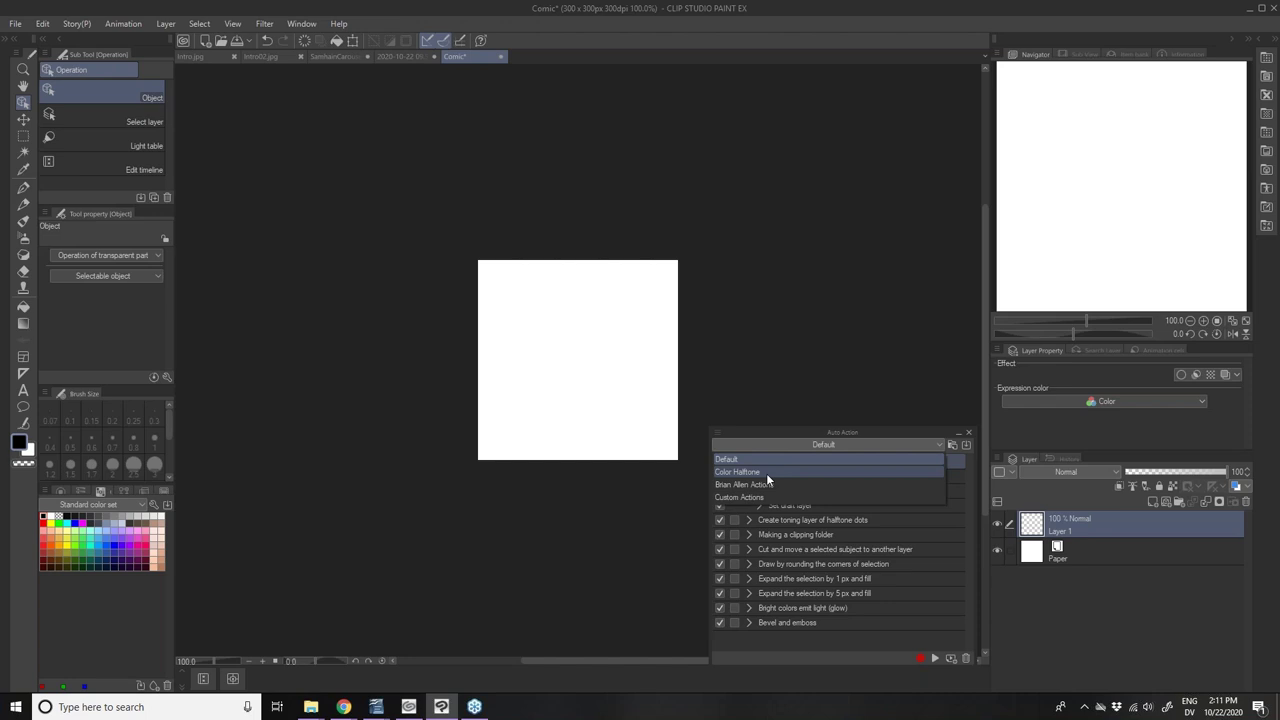
click(766, 473)
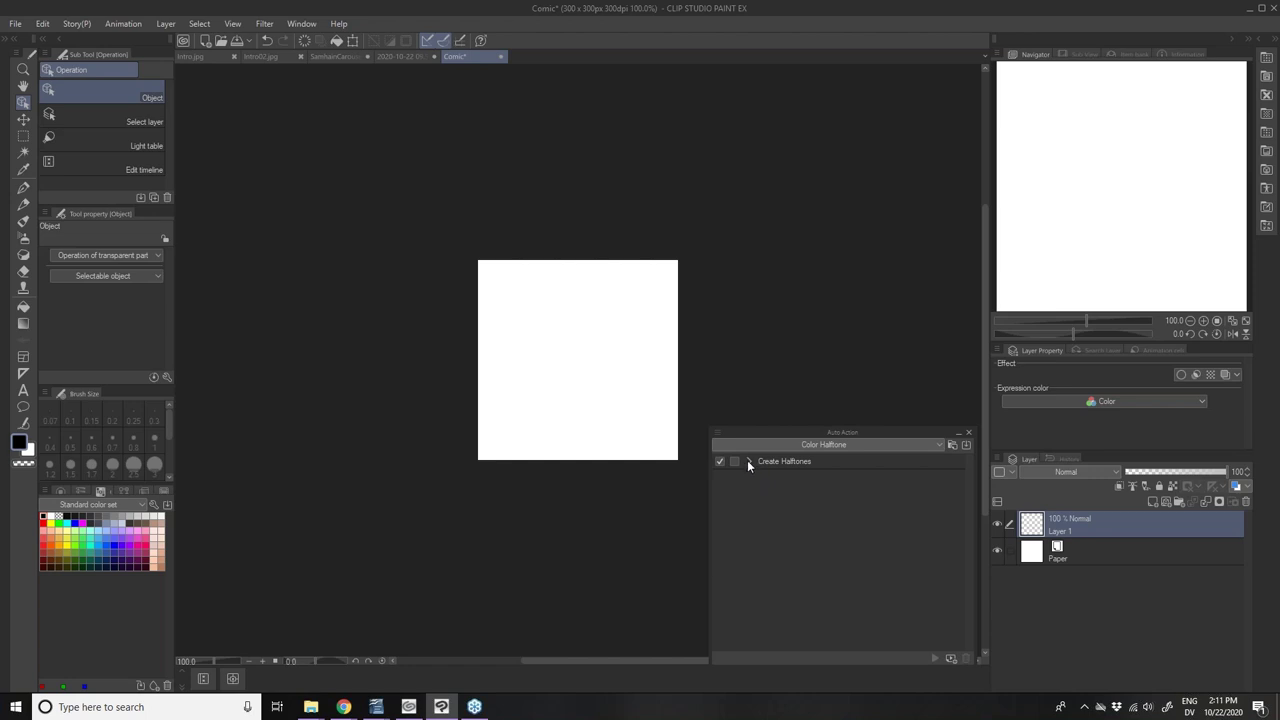
click(748, 461)
scroll(854, 548, down, 1)
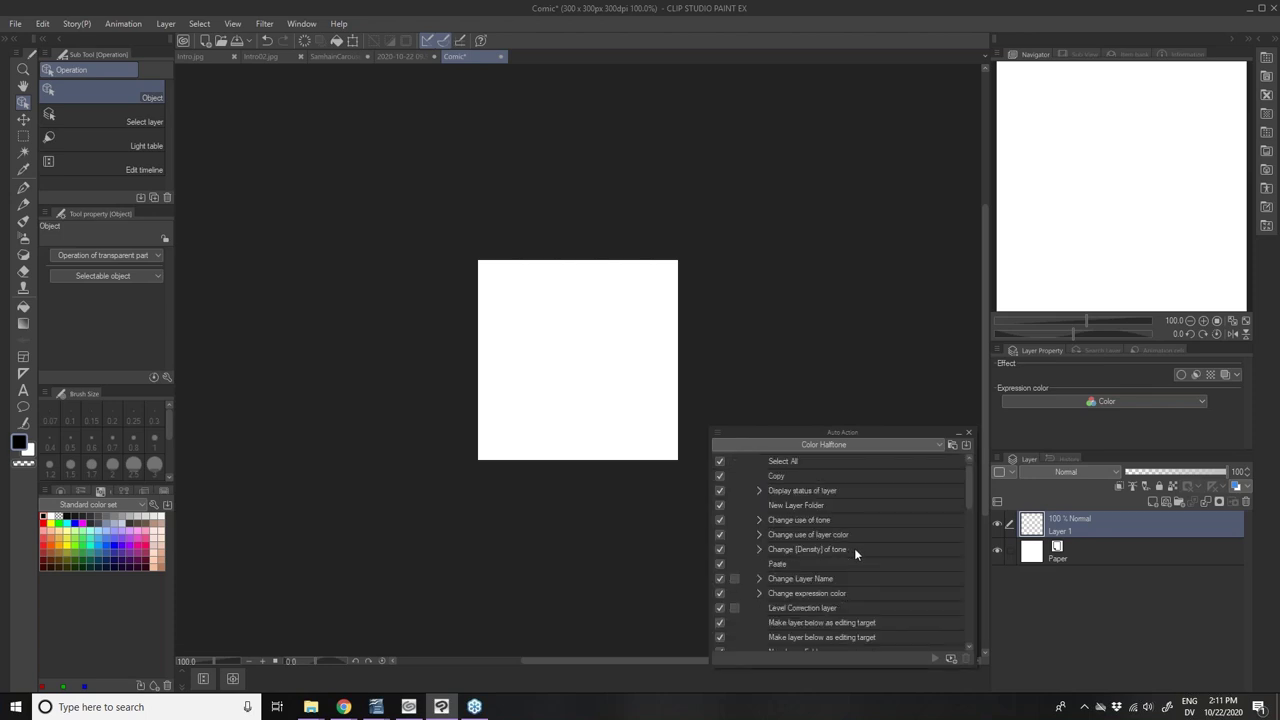
scroll(854, 548, down, 9)
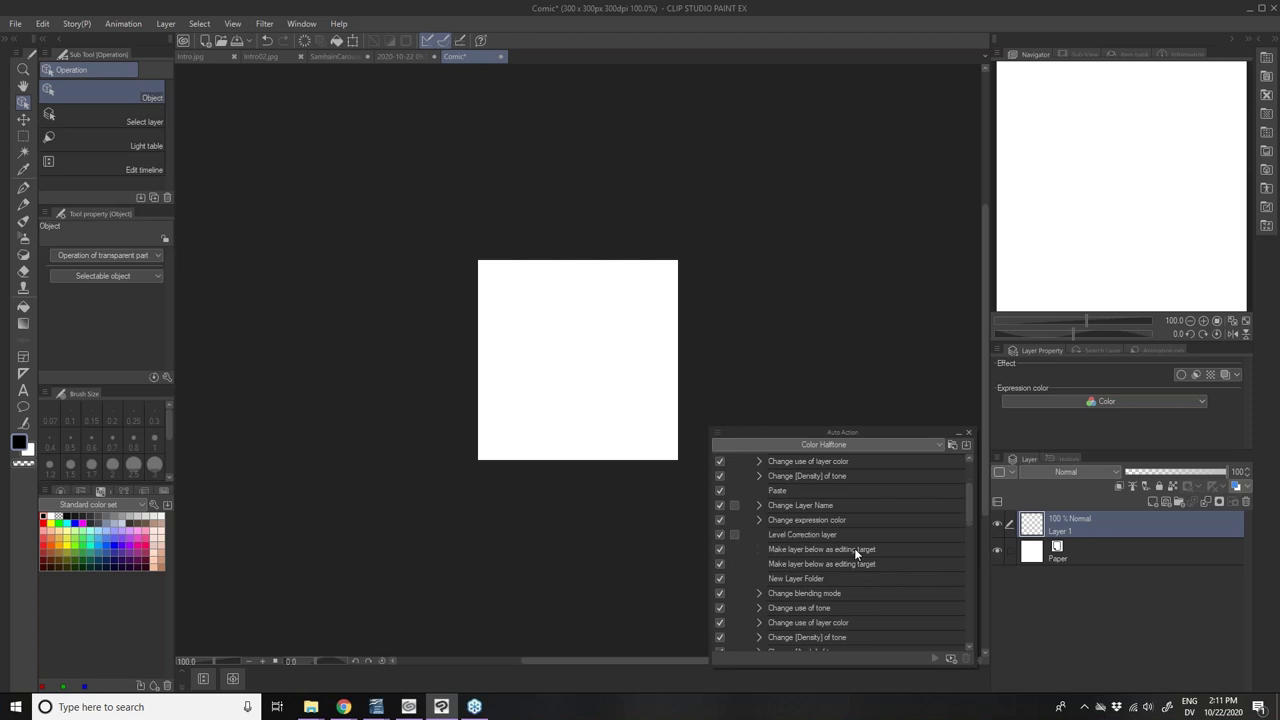
scroll(854, 548, down, 5)
scroll(854, 548, down, 6)
scroll(854, 548, up, 10)
scroll(854, 548, up, 7)
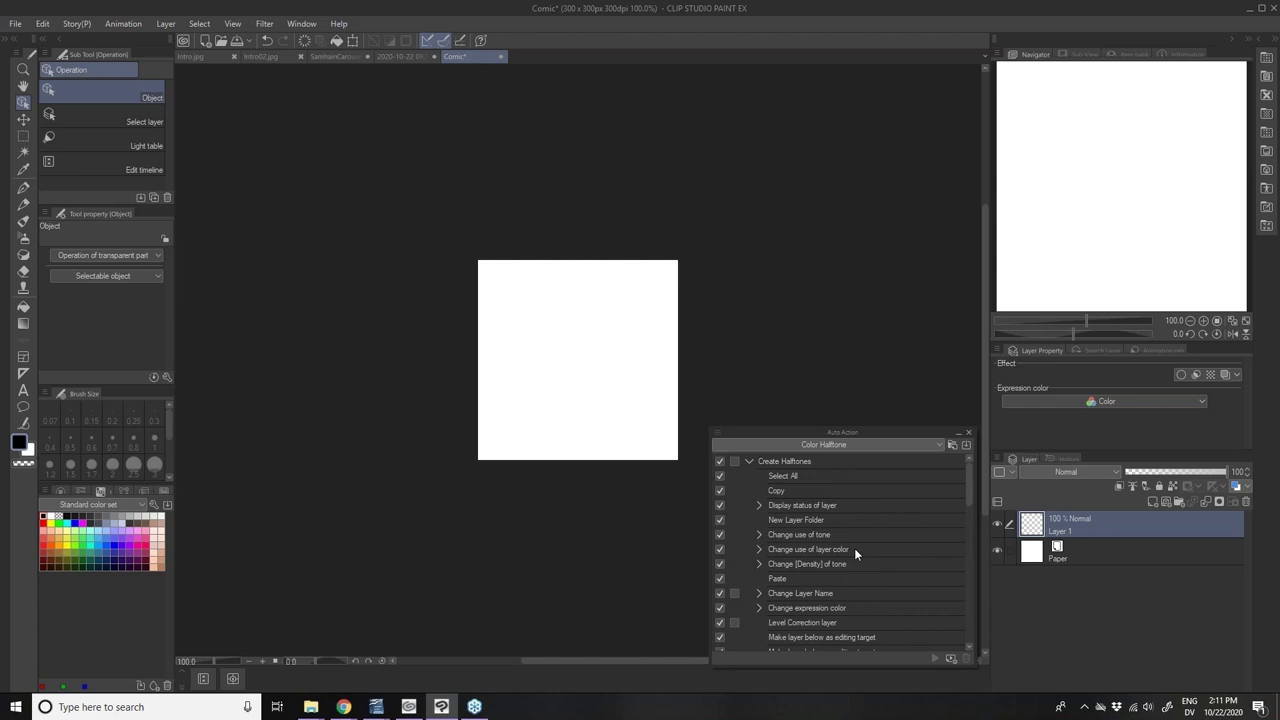
- Run the Create Halftones auto action on the SamhainCarouselFULL layer of the carousel drawing
click(316, 57)
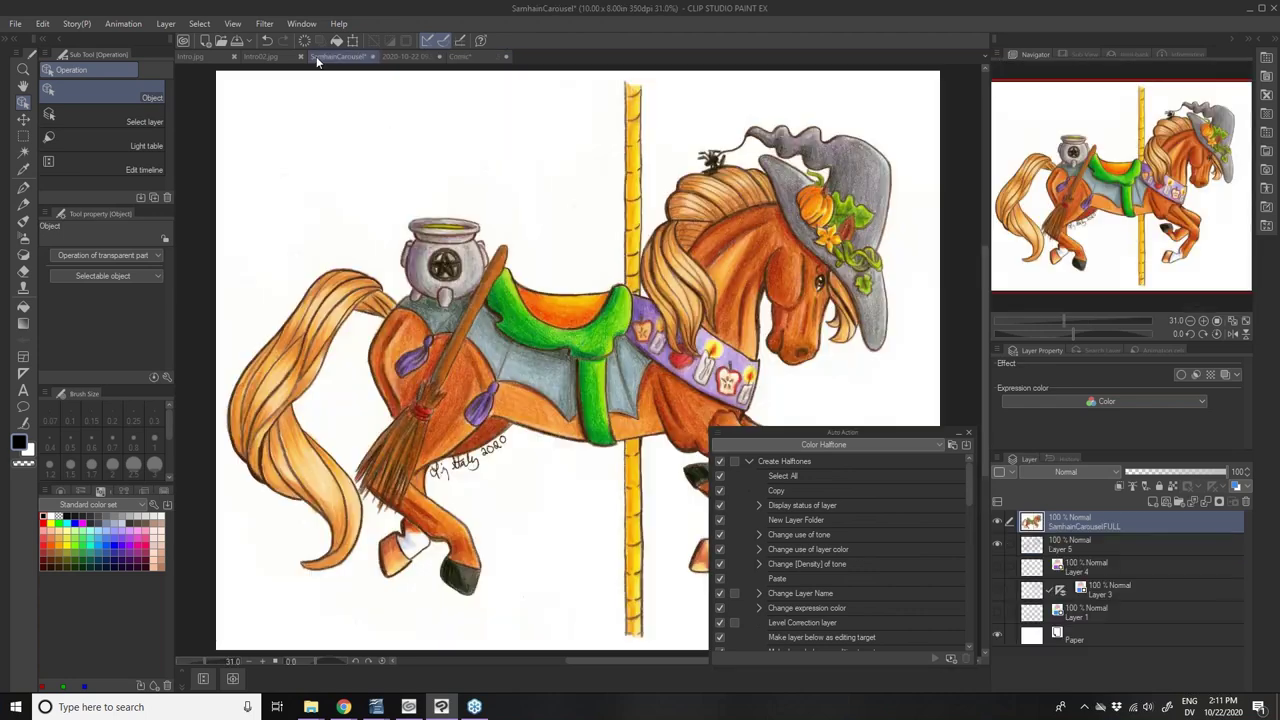
click(775, 462)
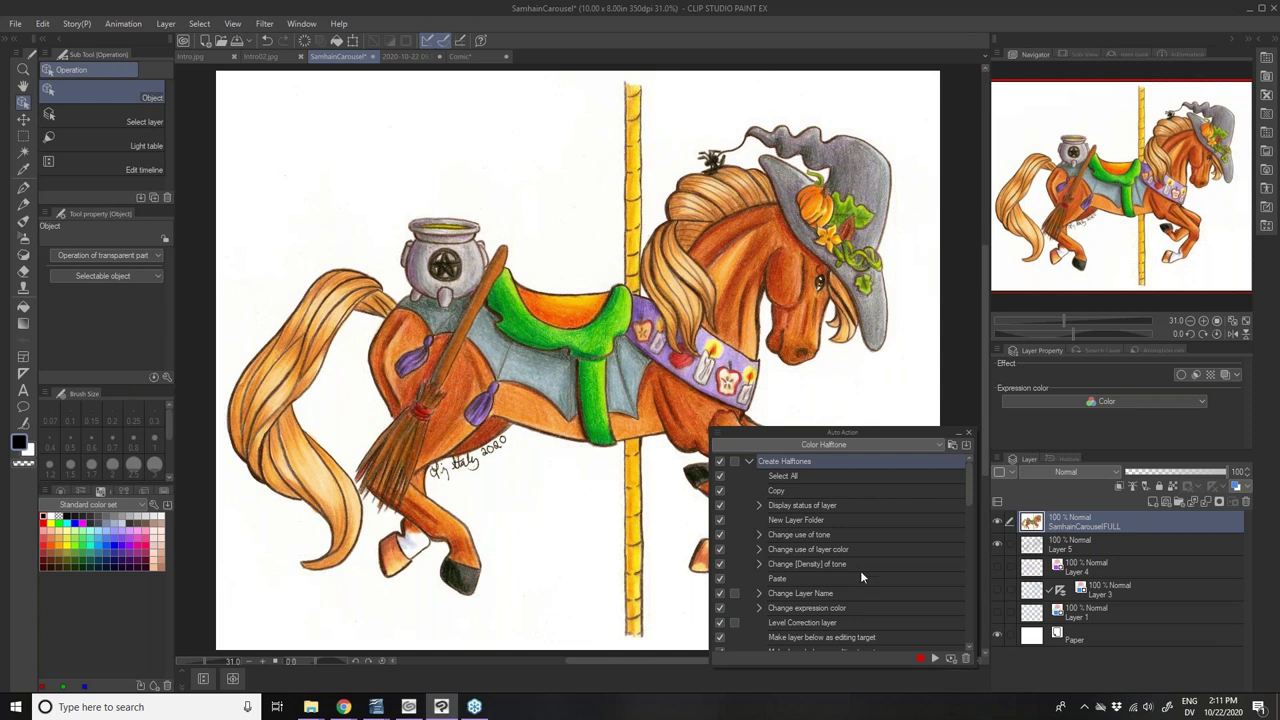
scroll(841, 552, down, 4)
scroll(841, 552, up, 2)
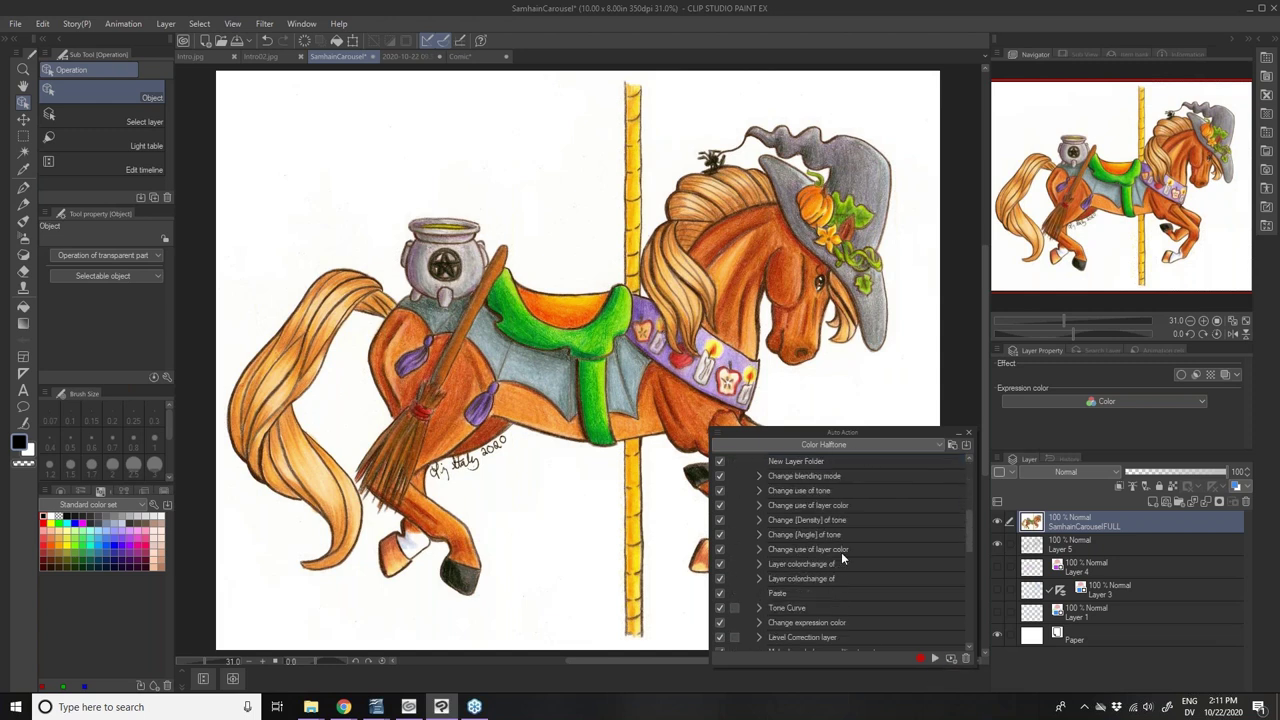
scroll(841, 552, up, 4)
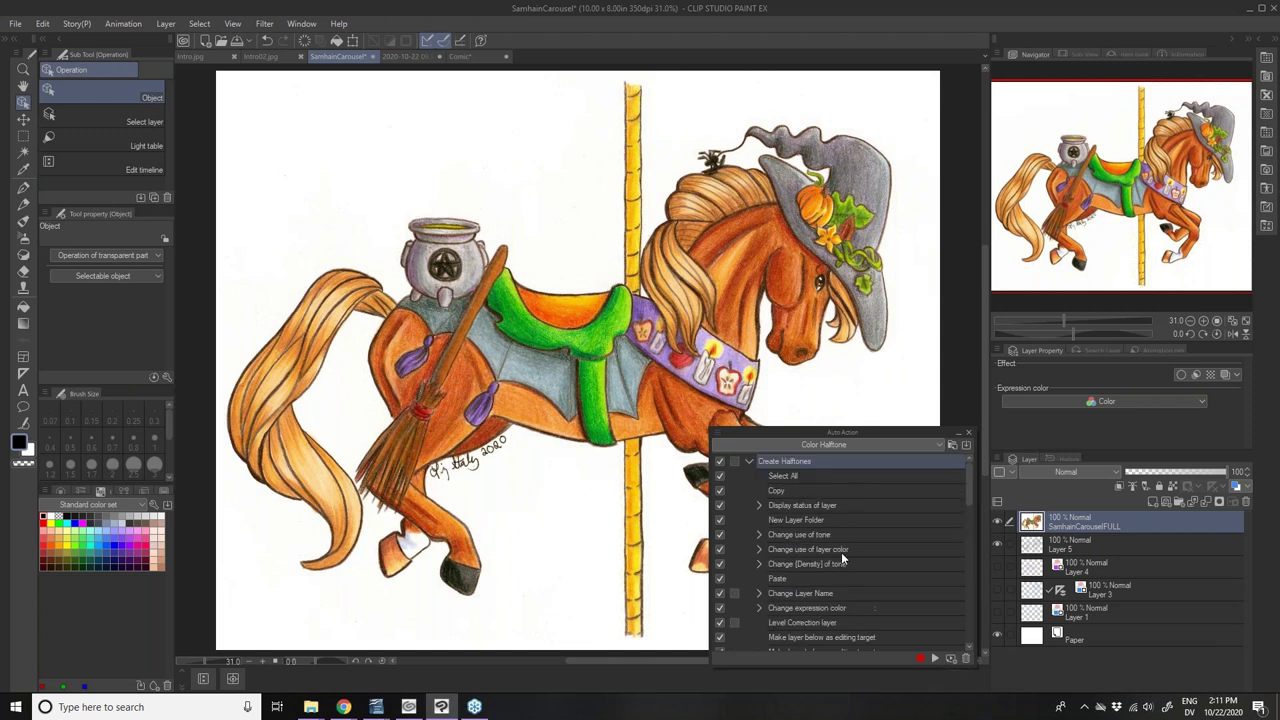
click(934, 658)
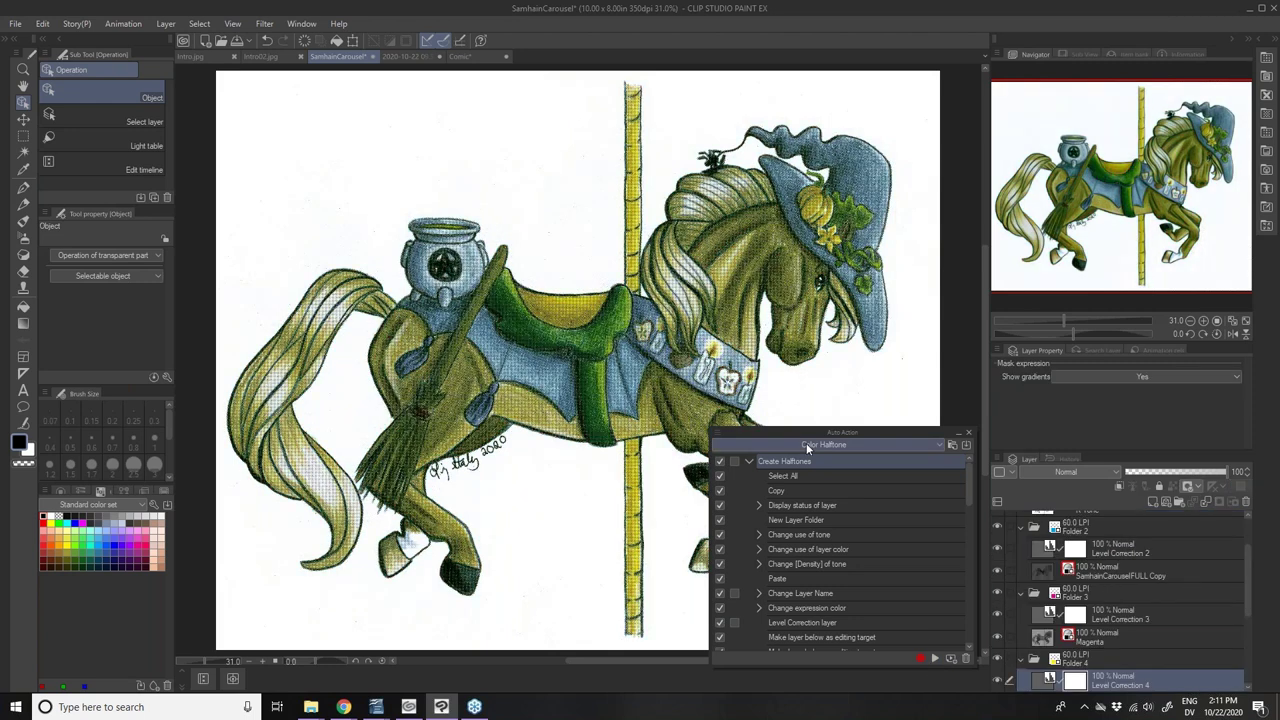
- Move the floating Auto Action palette aside and examine the halftone dots up close around the horse's head and hat
drag(795, 438, 954, 435)
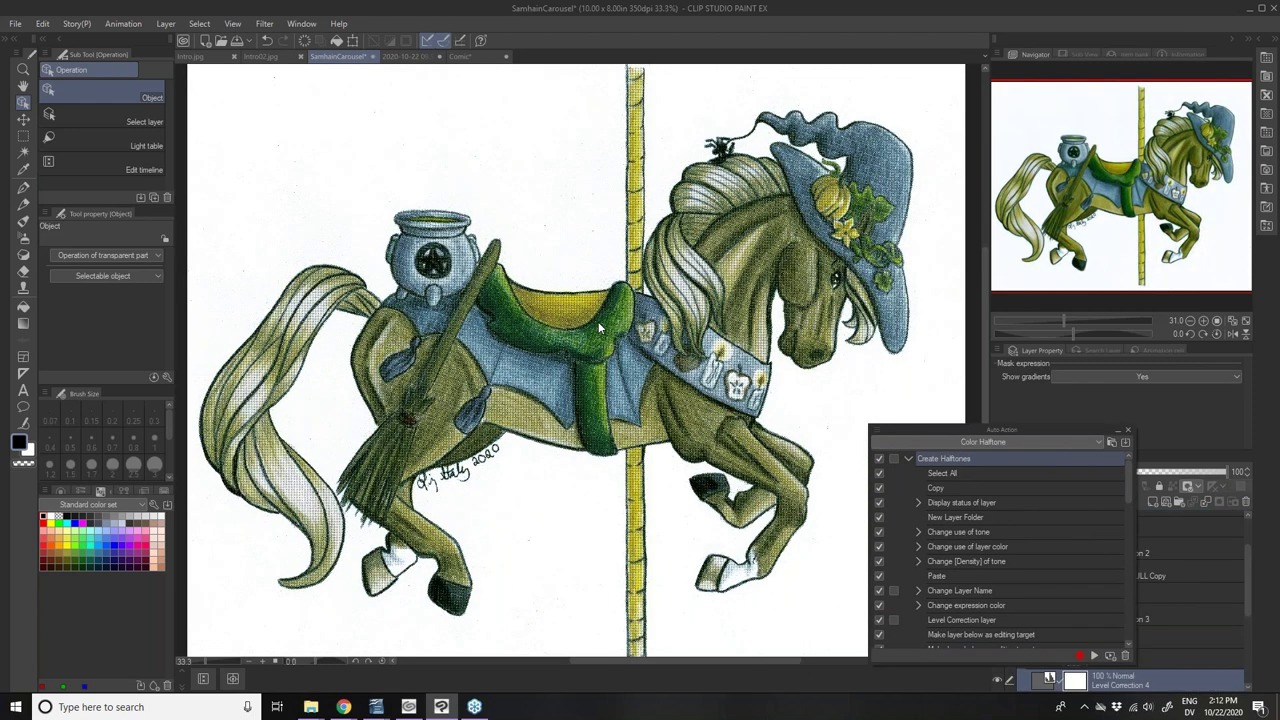
scroll(598, 321, up, 3)
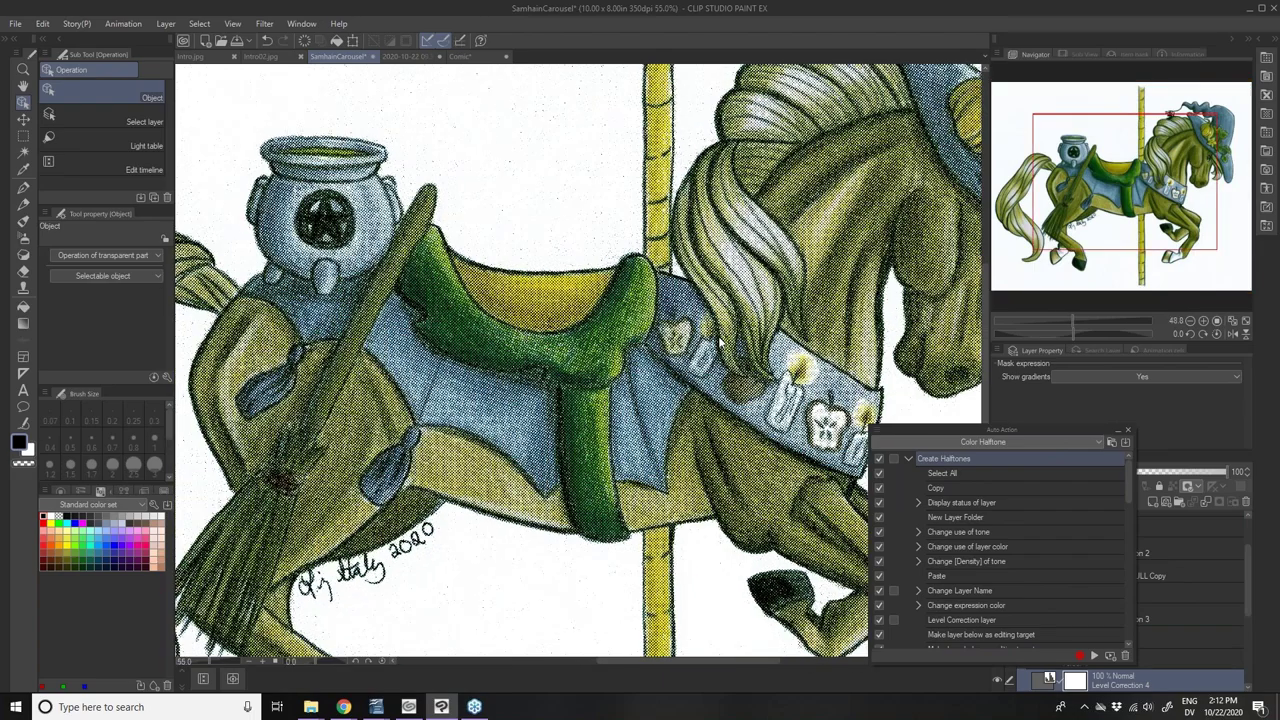
drag(718, 343, 313, 355)
scroll(313, 355, up, 1)
scroll(560, 172, up, 2)
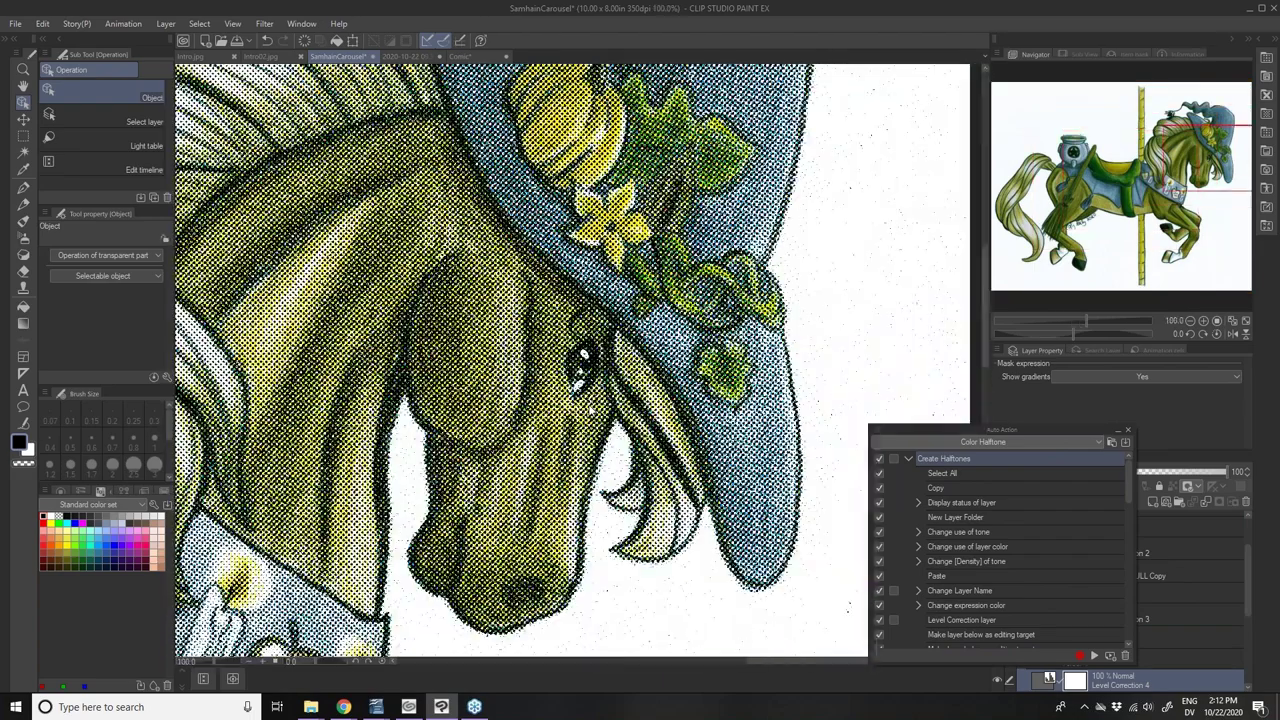
scroll(560, 172, down, 1)
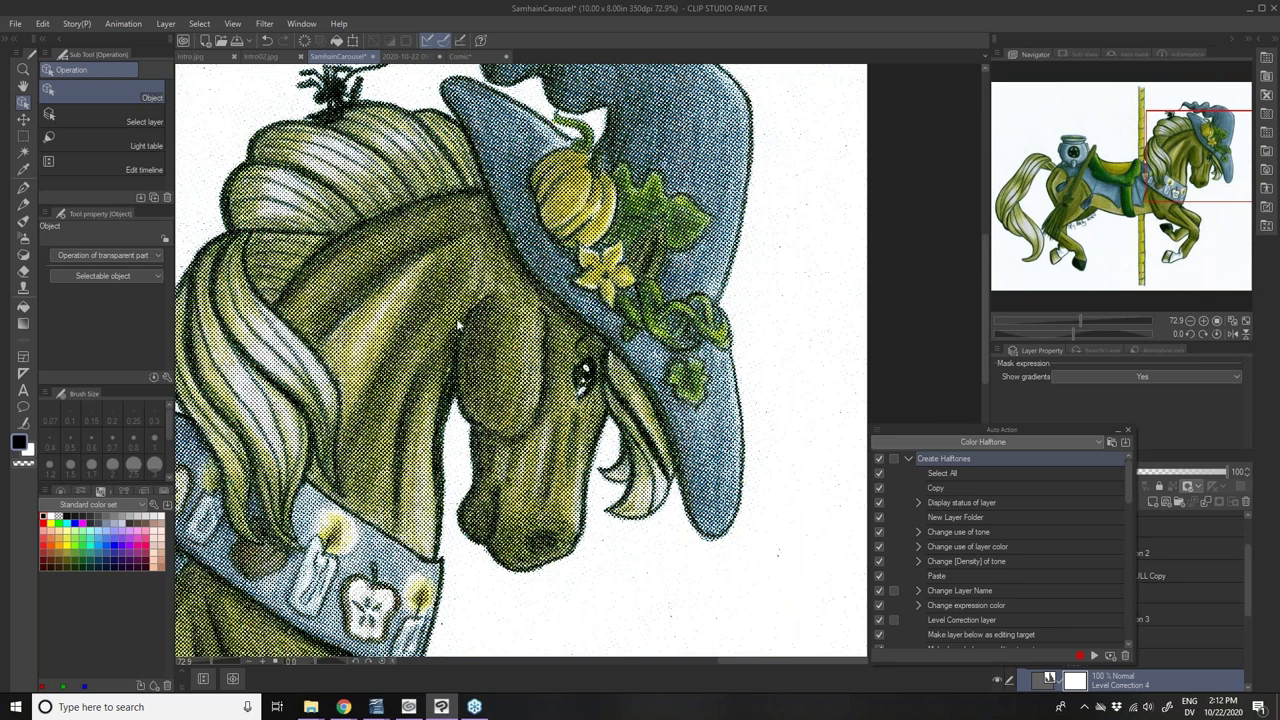
- Compare the halftone dots on the horse's face, hat and harness at close and wider magnifications
scroll(480, 365, down, 1)
scroll(412, 323, up, 4)
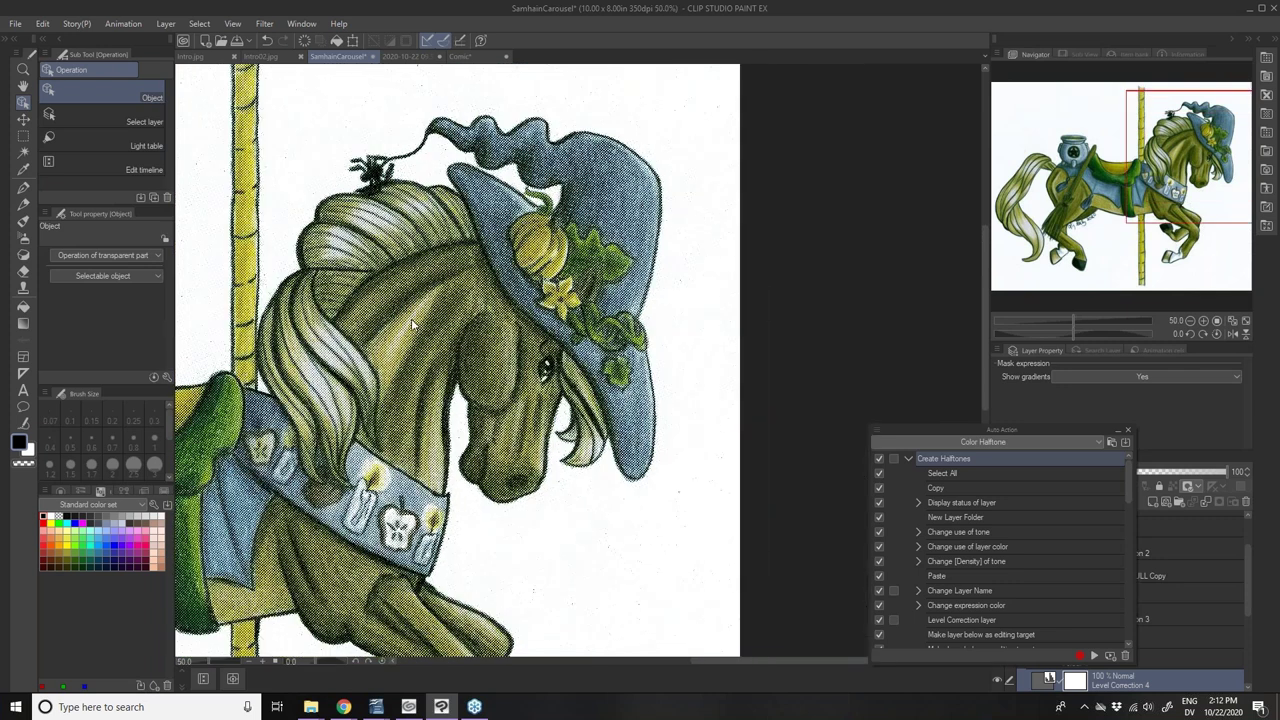
scroll(412, 321, up, 1)
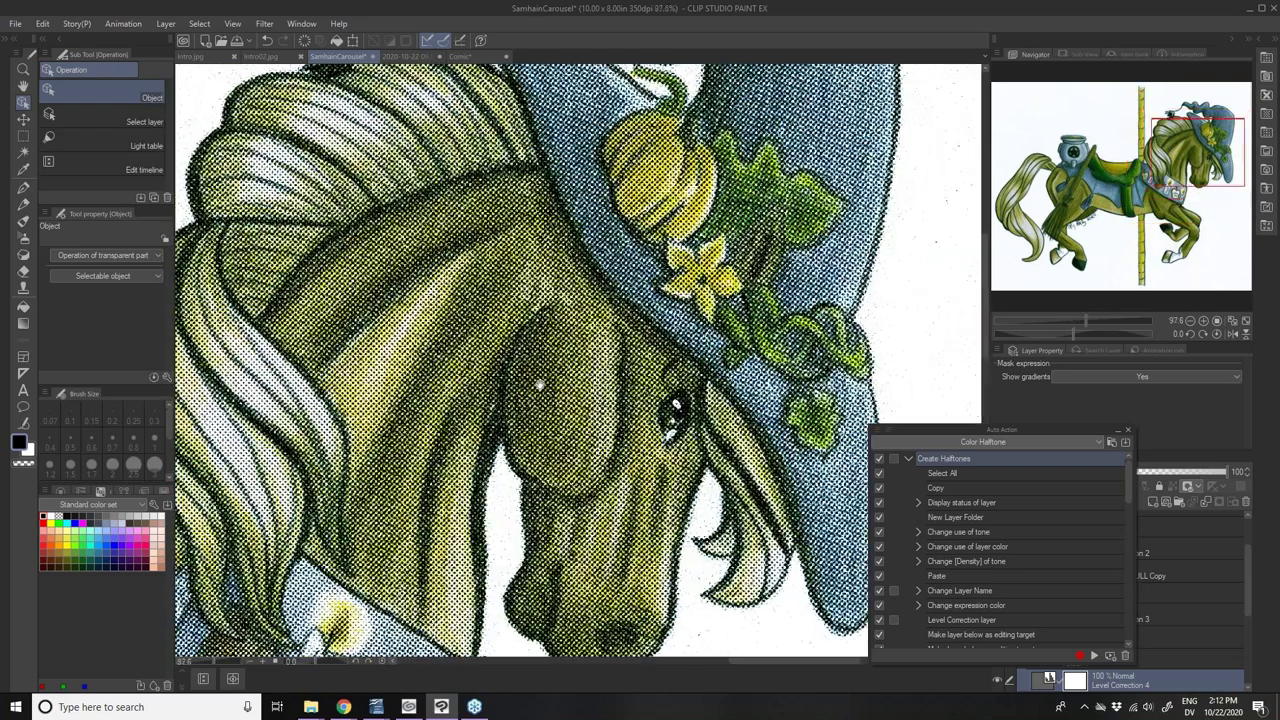
scroll(543, 371, down, 1)
scroll(512, 420, down, 4)
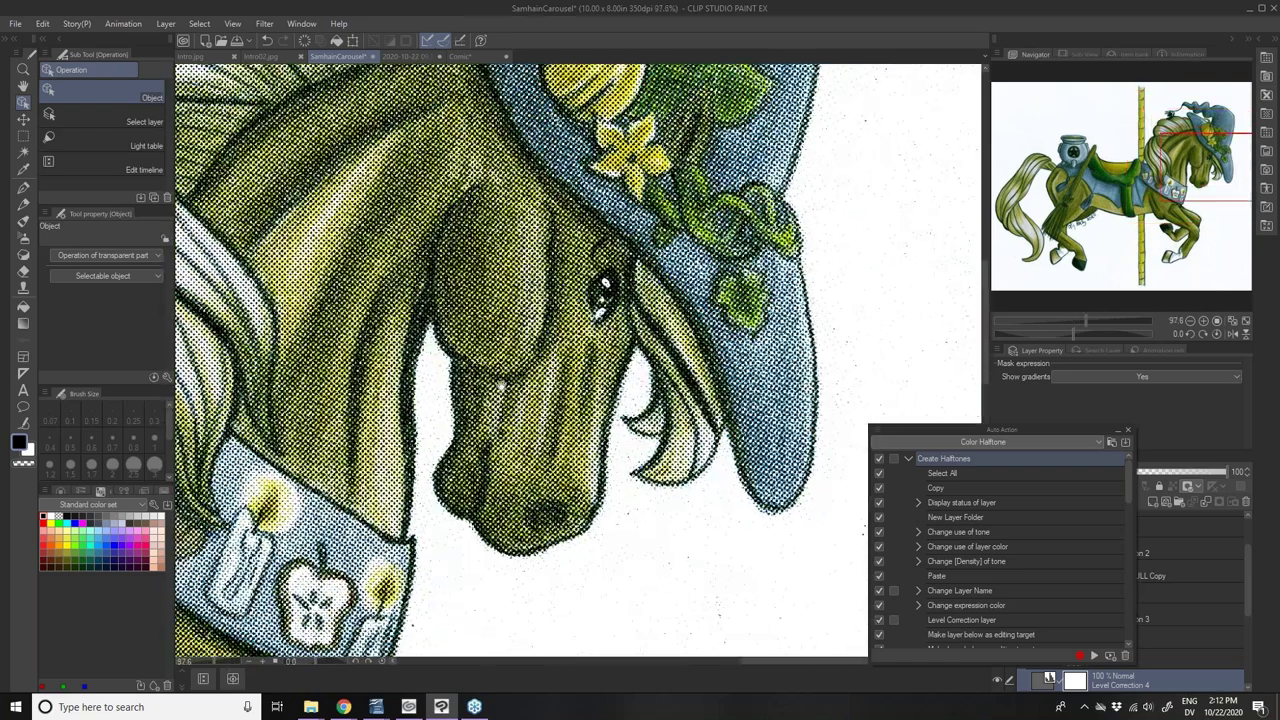
scroll(512, 420, down, 1)
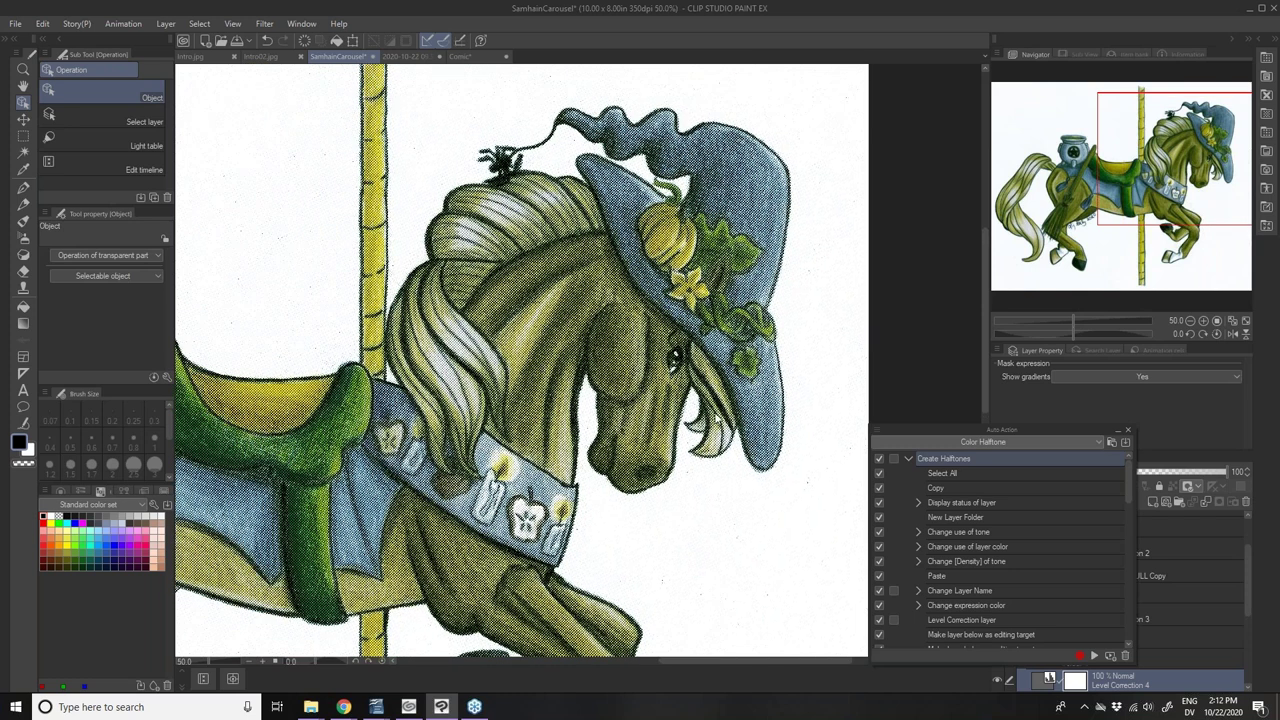
- Undo the last halftone command and close the SamhainCarousel drawing
click(271, 42)
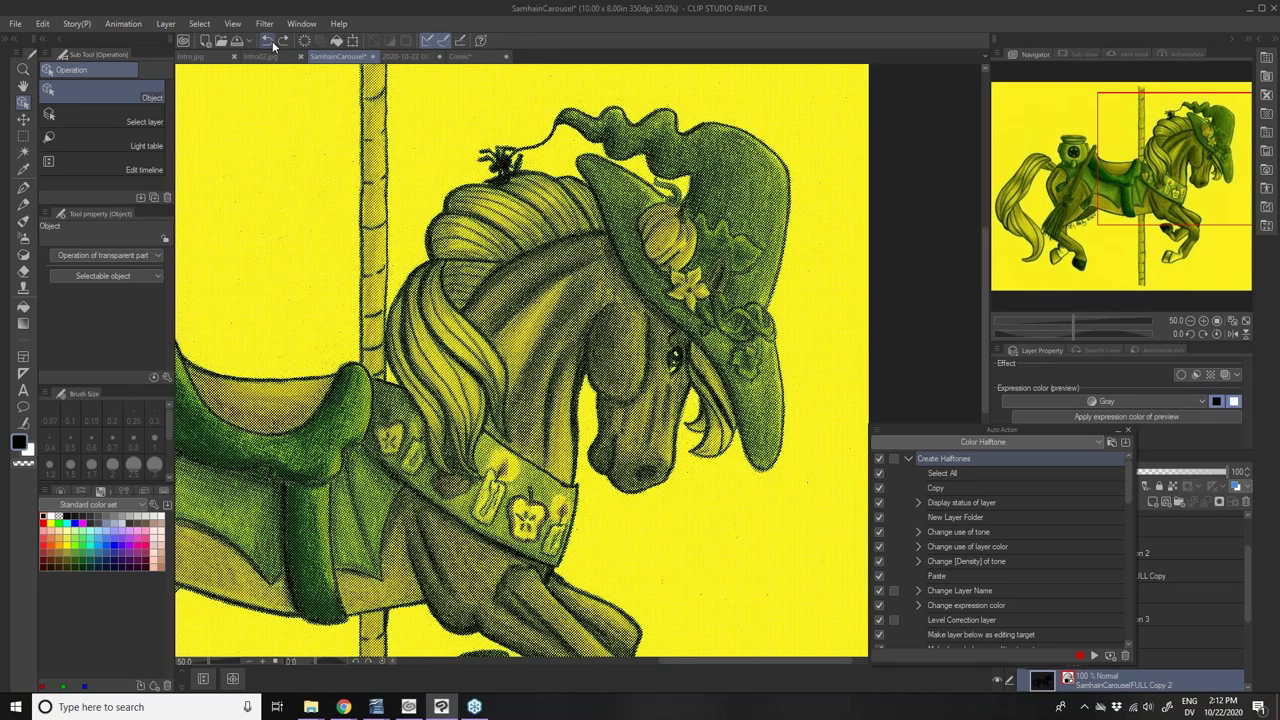
click(372, 57)
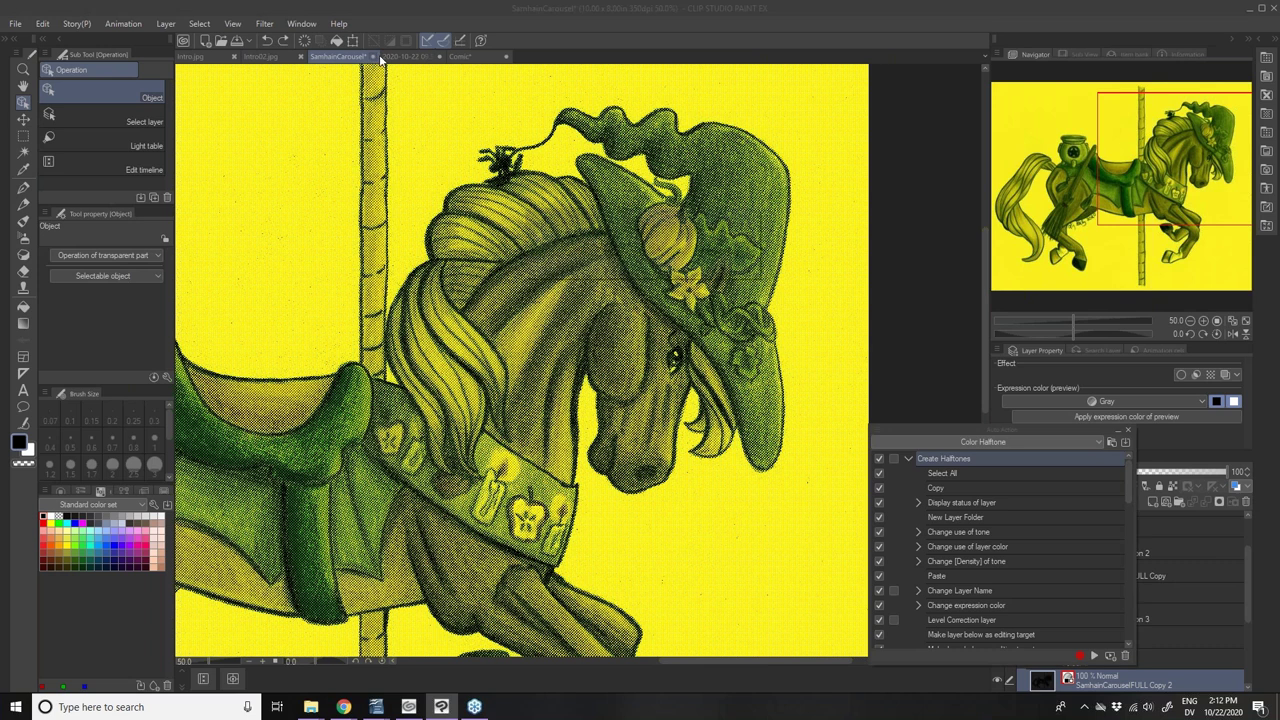
click(662, 265)
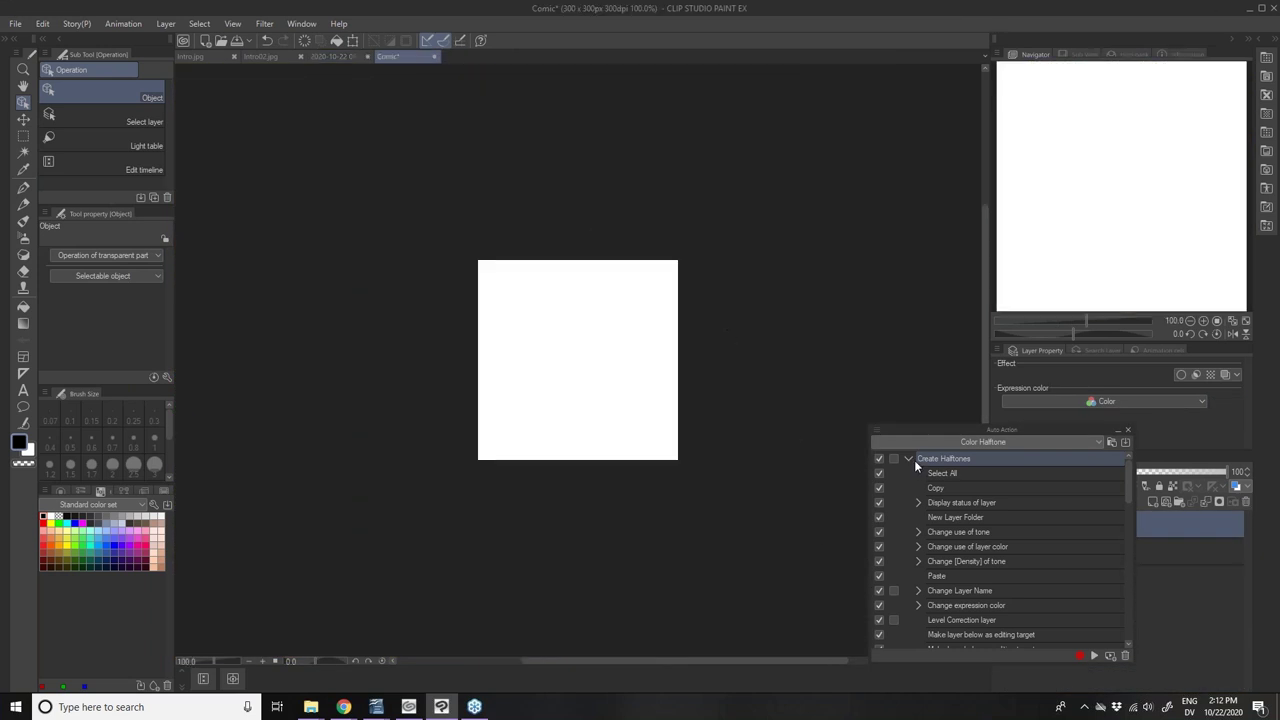
- Collapse the Create Halftones action, narrow the Auto Action palette and move it clear of the Layer palette
click(910, 458)
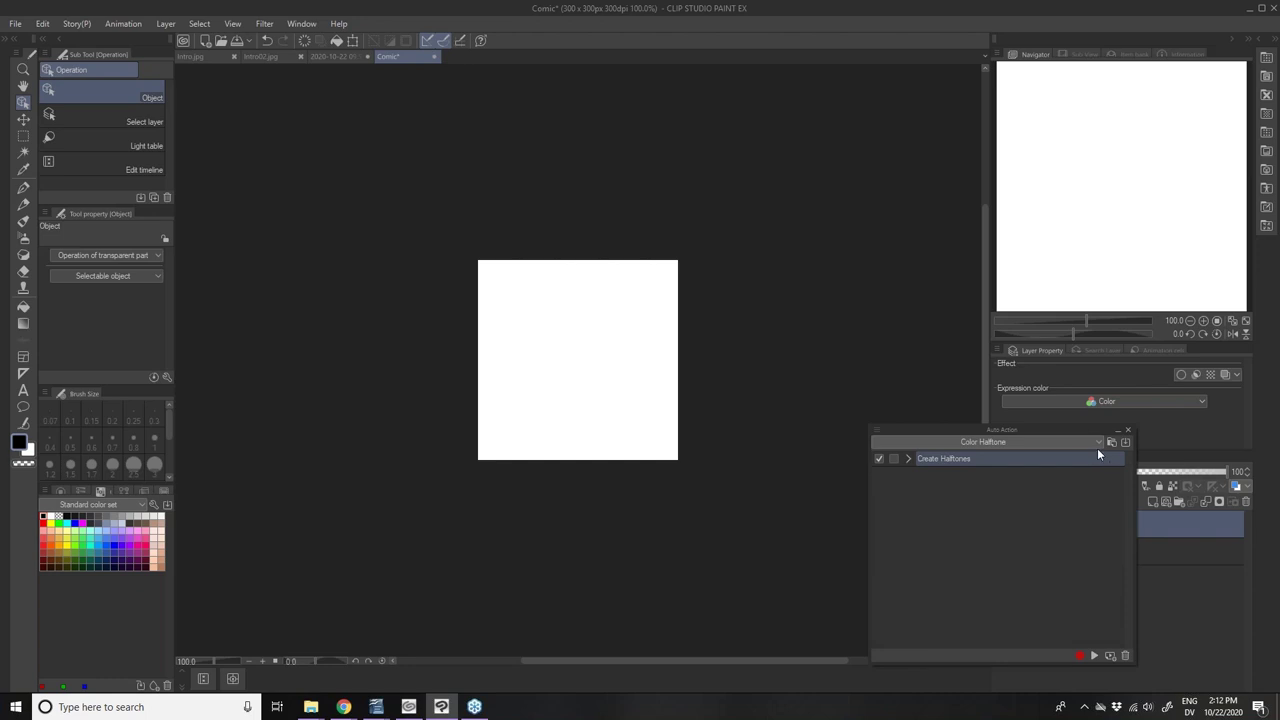
drag(872, 473, 915, 480)
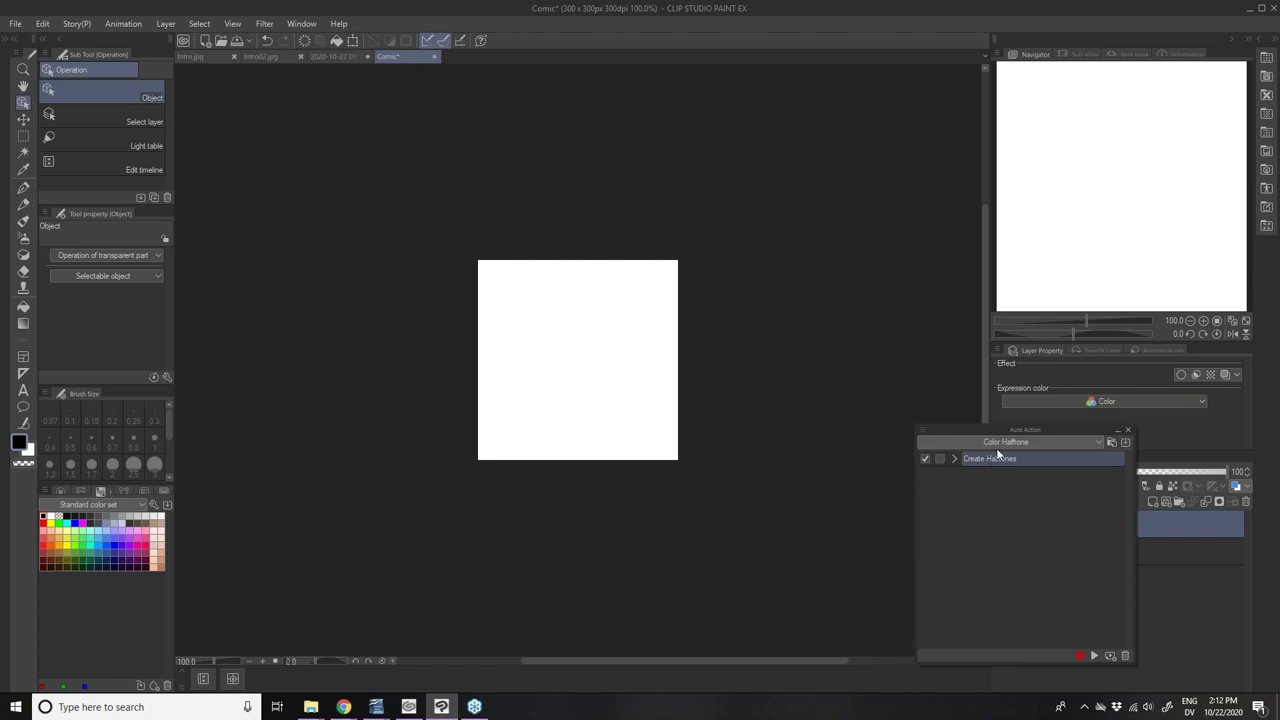
drag(988, 430, 849, 428)
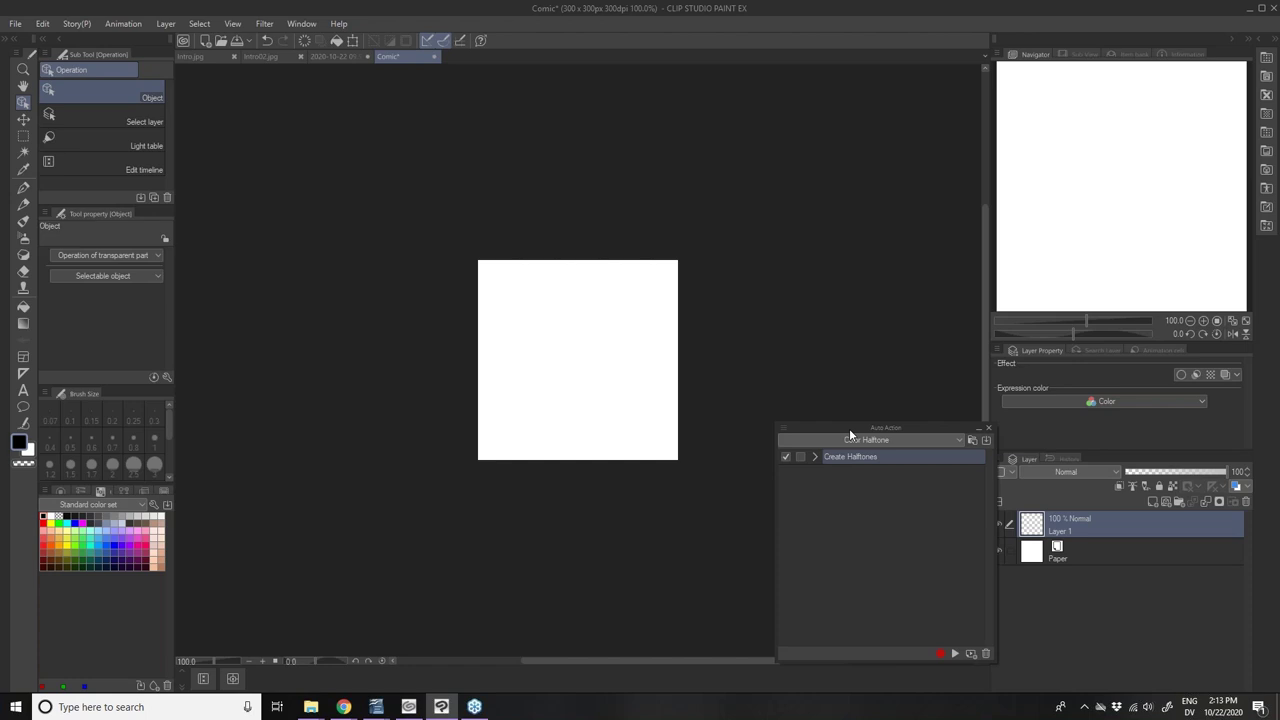
- Switch to the artist-named auto action set and try to run Center Guide on the Comic canvas, proceeding past Top and stopping at Scale/Rotate
click(861, 440)
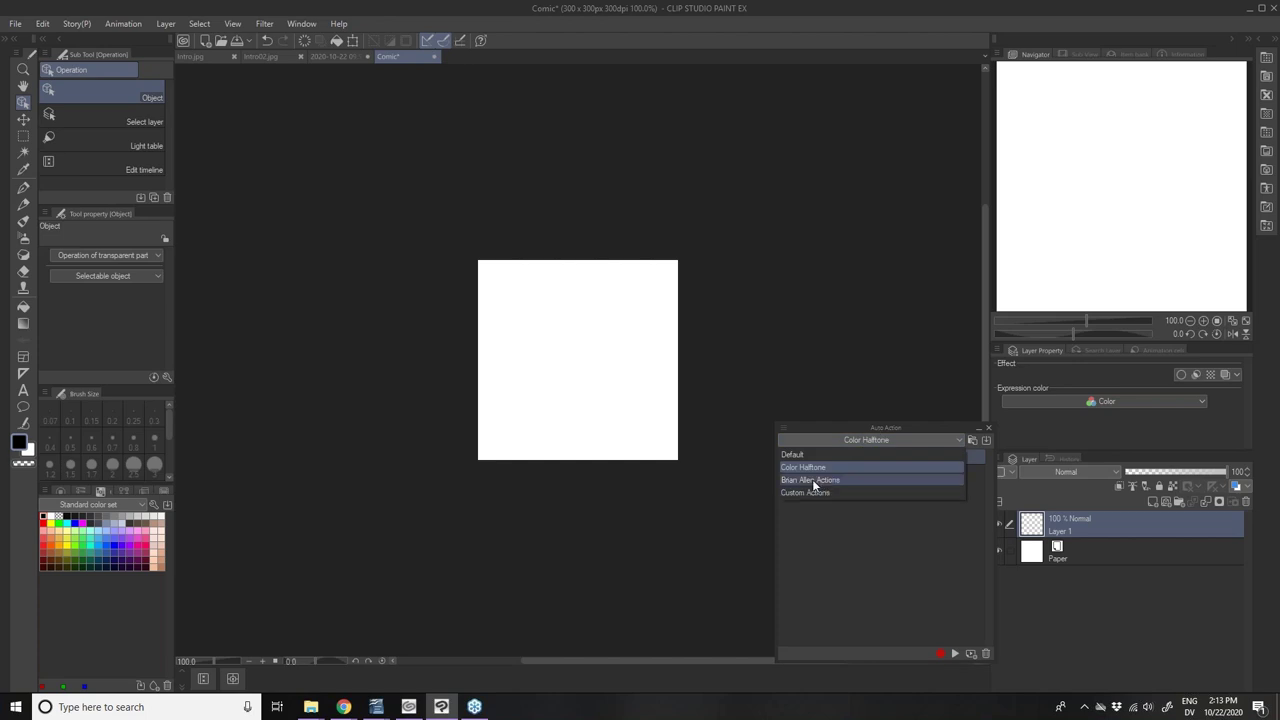
click(812, 479)
click(815, 574)
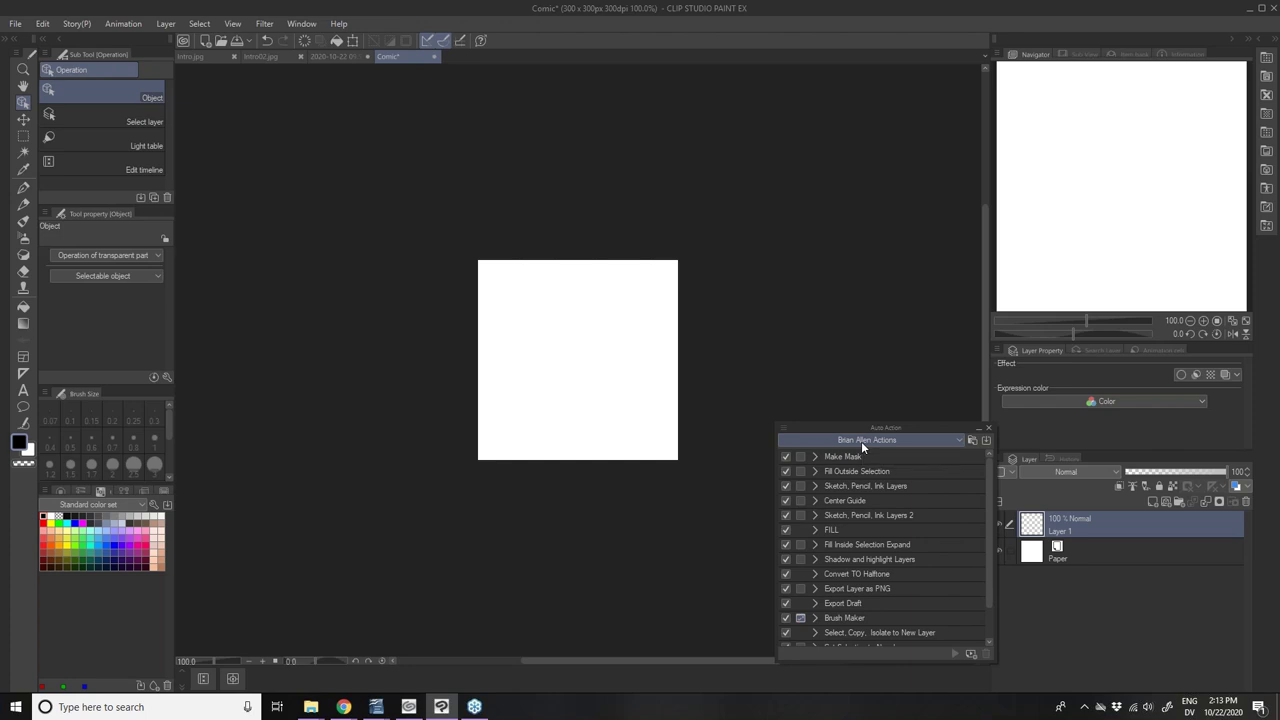
click(837, 502)
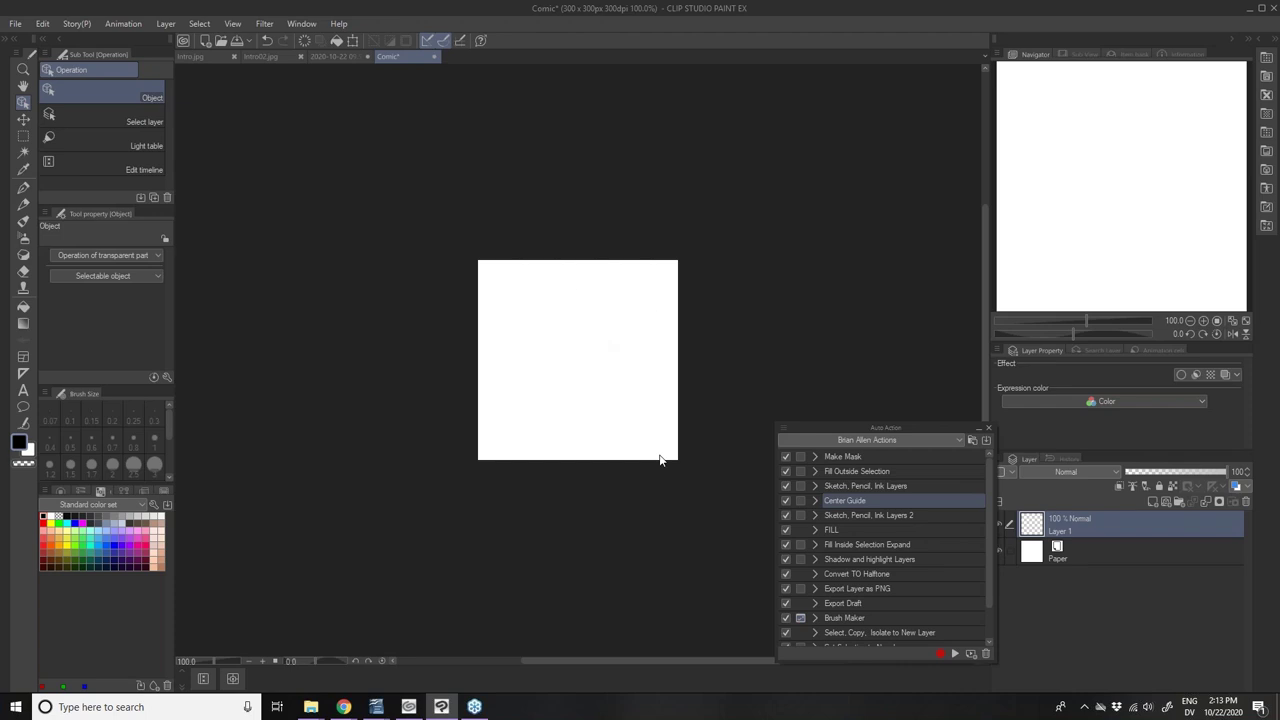
click(953, 655)
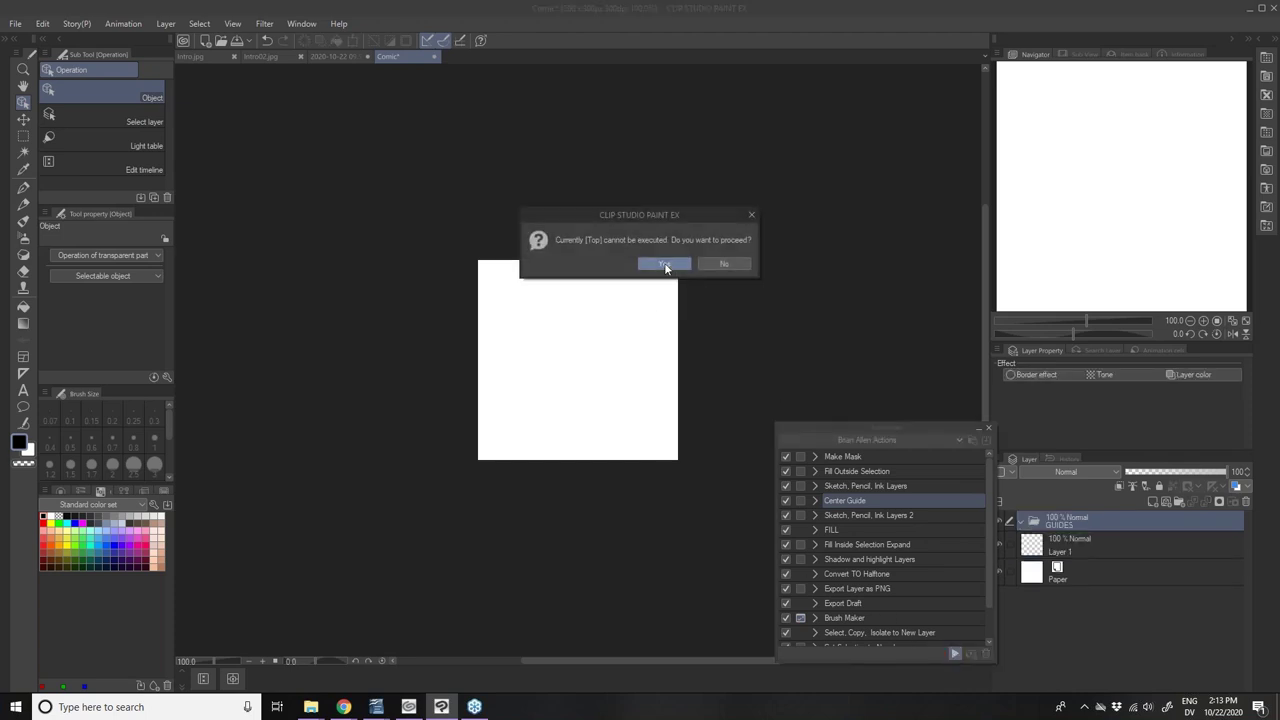
click(658, 263)
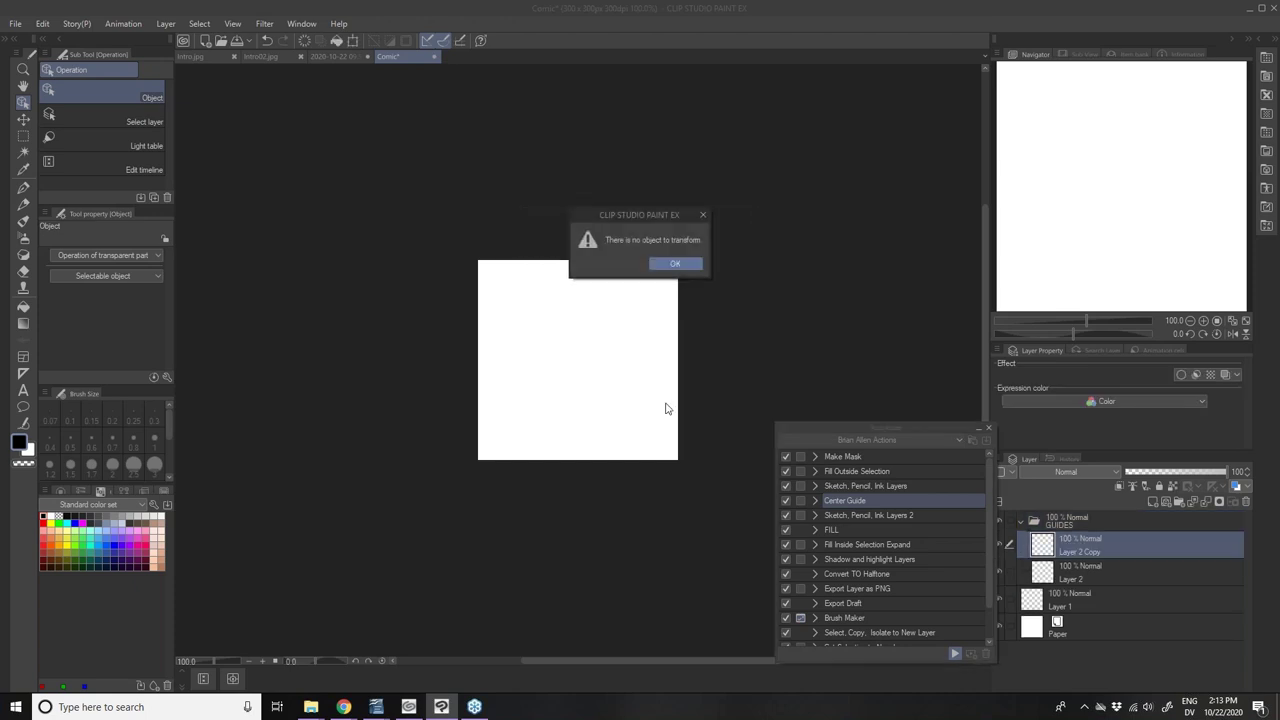
click(674, 264)
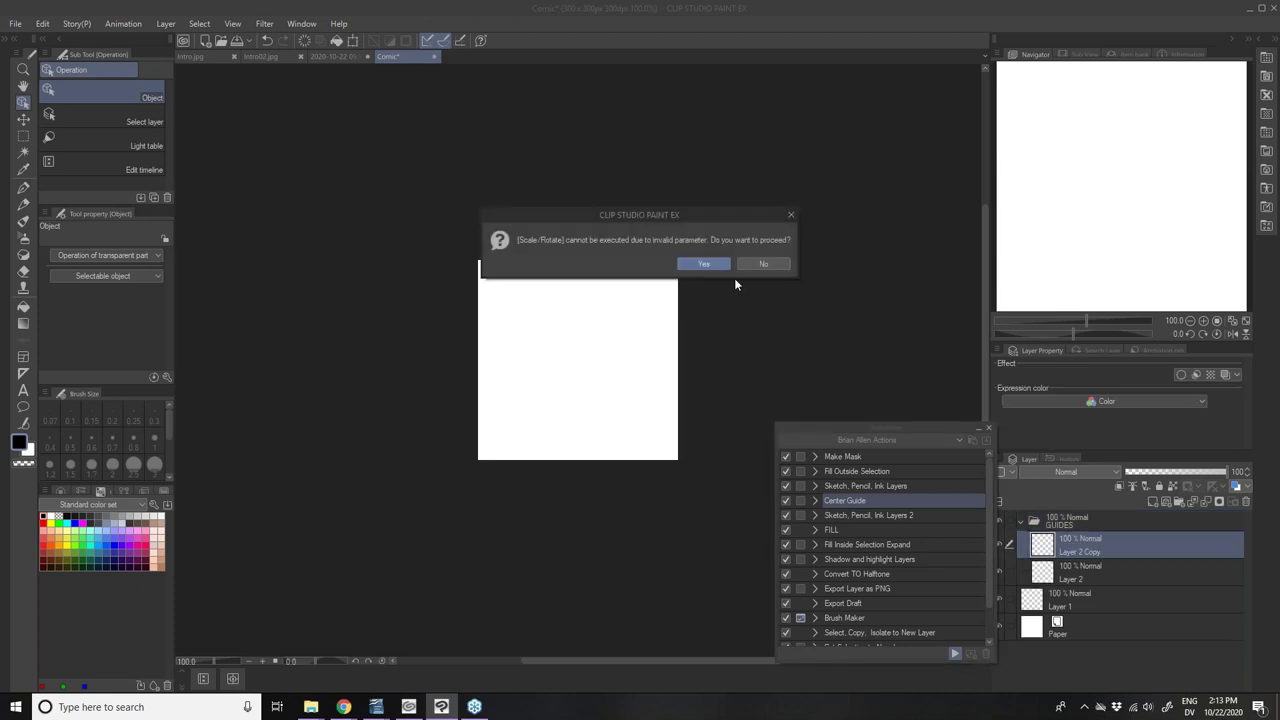
click(790, 214)
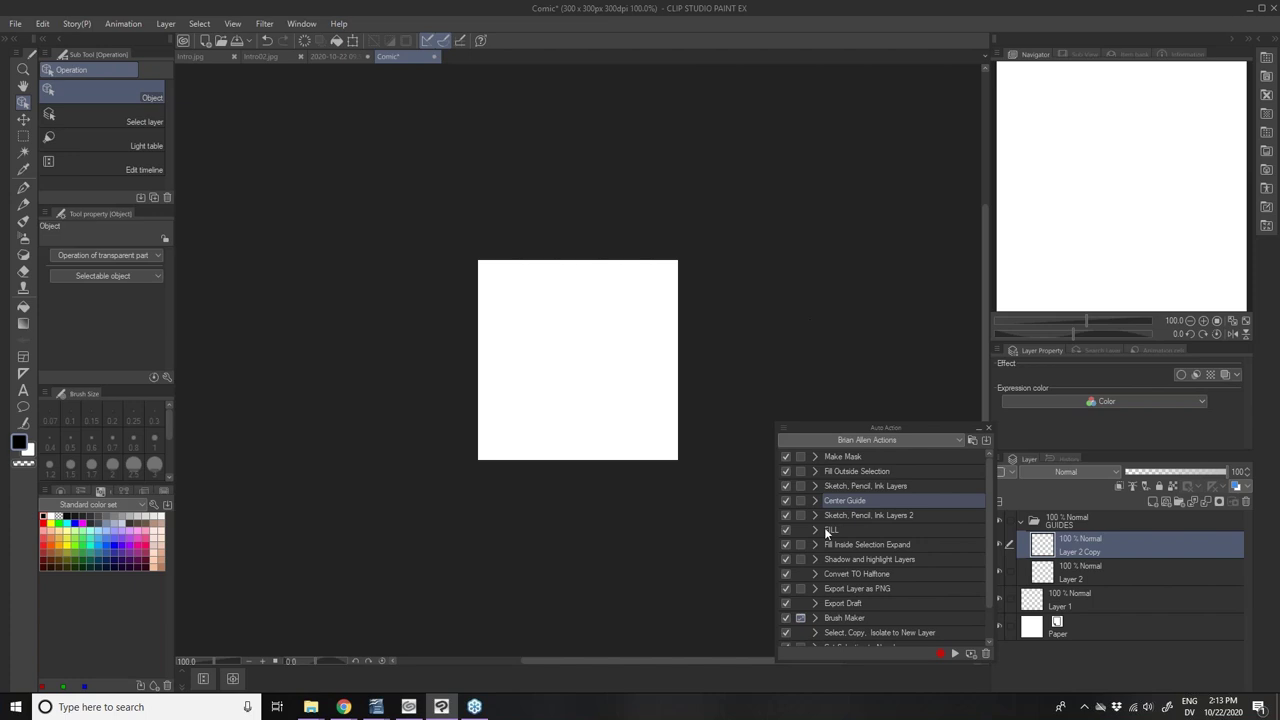
- Review the recorded commands of Center Guide and delete the GUIDES folder with its layers
click(814, 500)
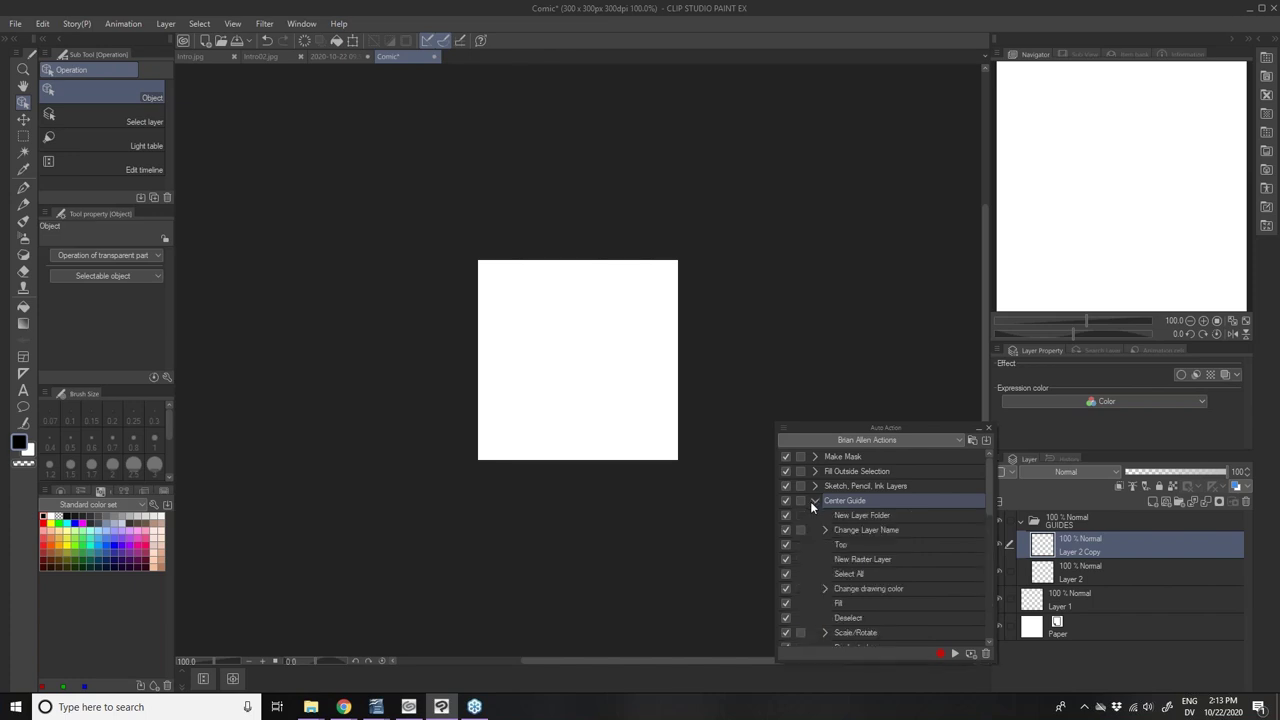
click(820, 499)
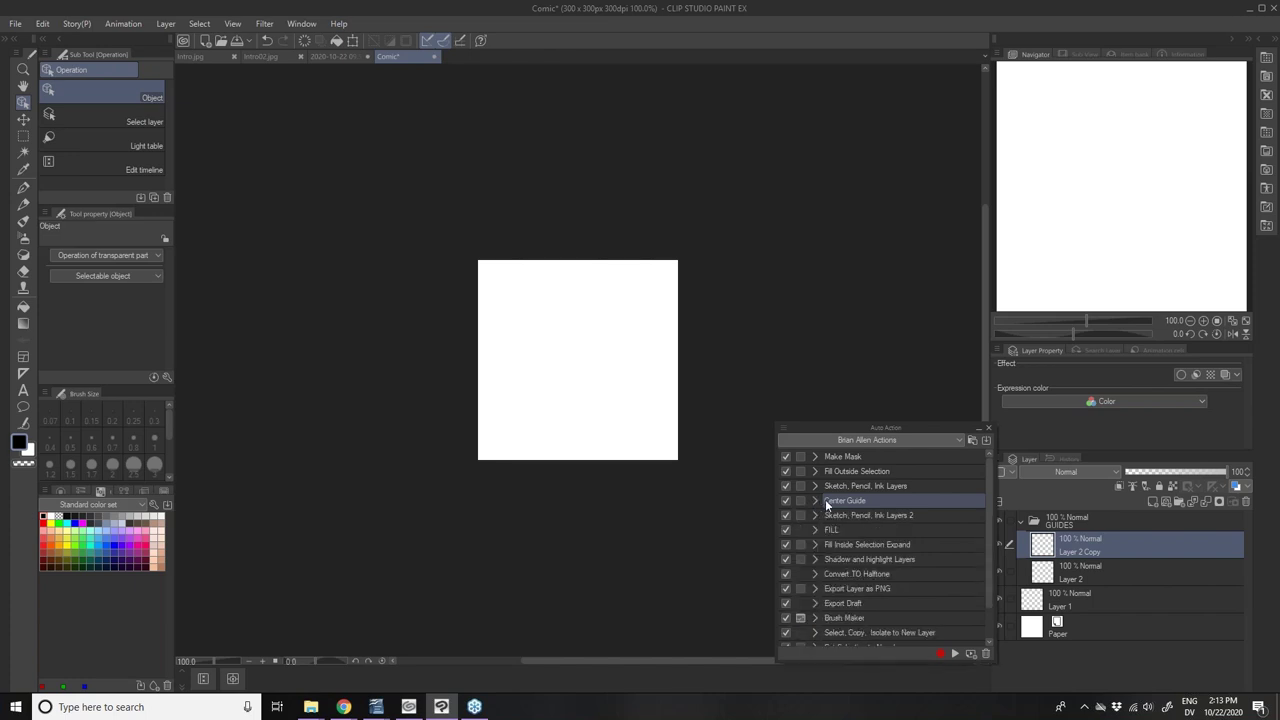
click(1072, 521)
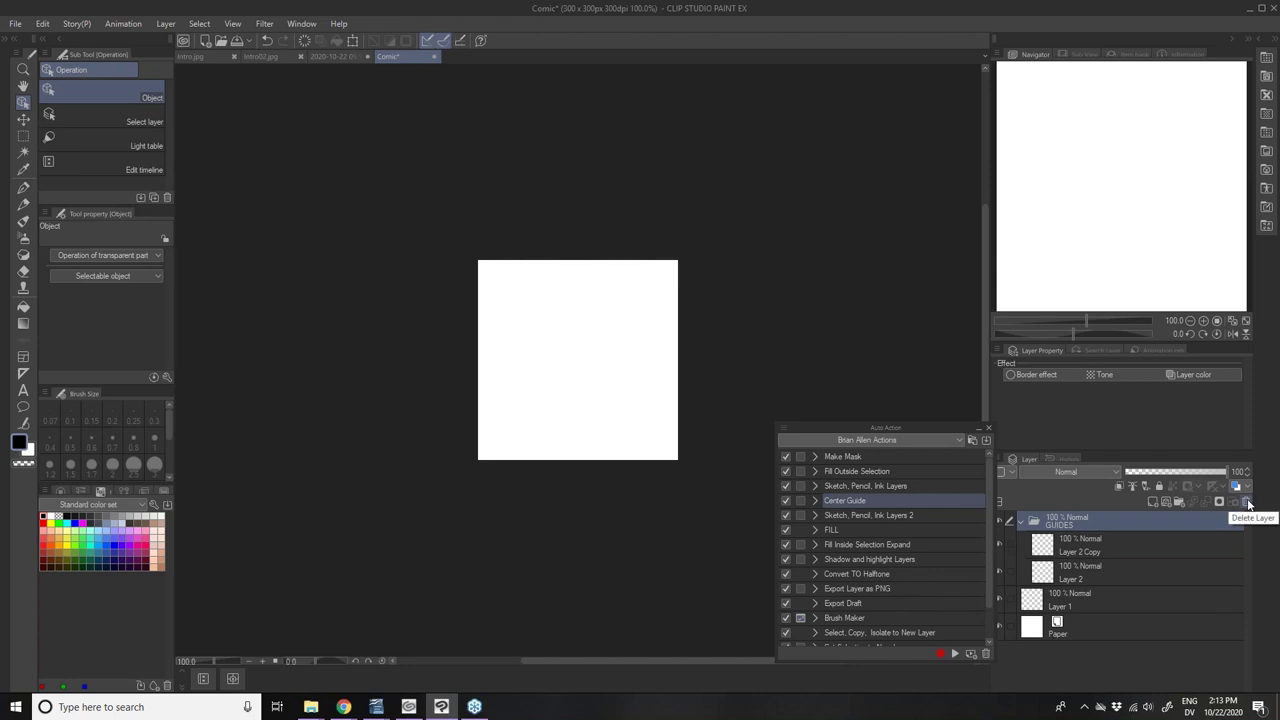
click(1248, 503)
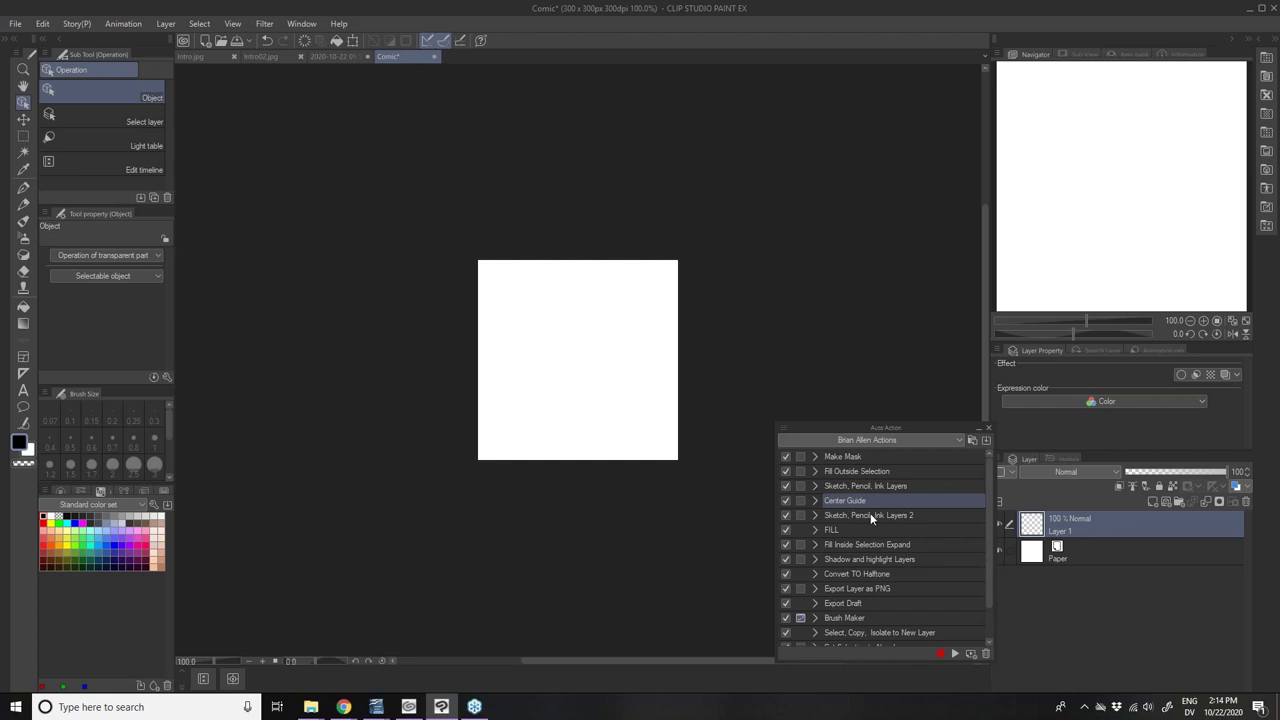
- Look through the actions in the artist-named set and switch the auto action set to Custom Actions
scroll(874, 552, down, 2)
scroll(878, 549, up, 2)
click(899, 440)
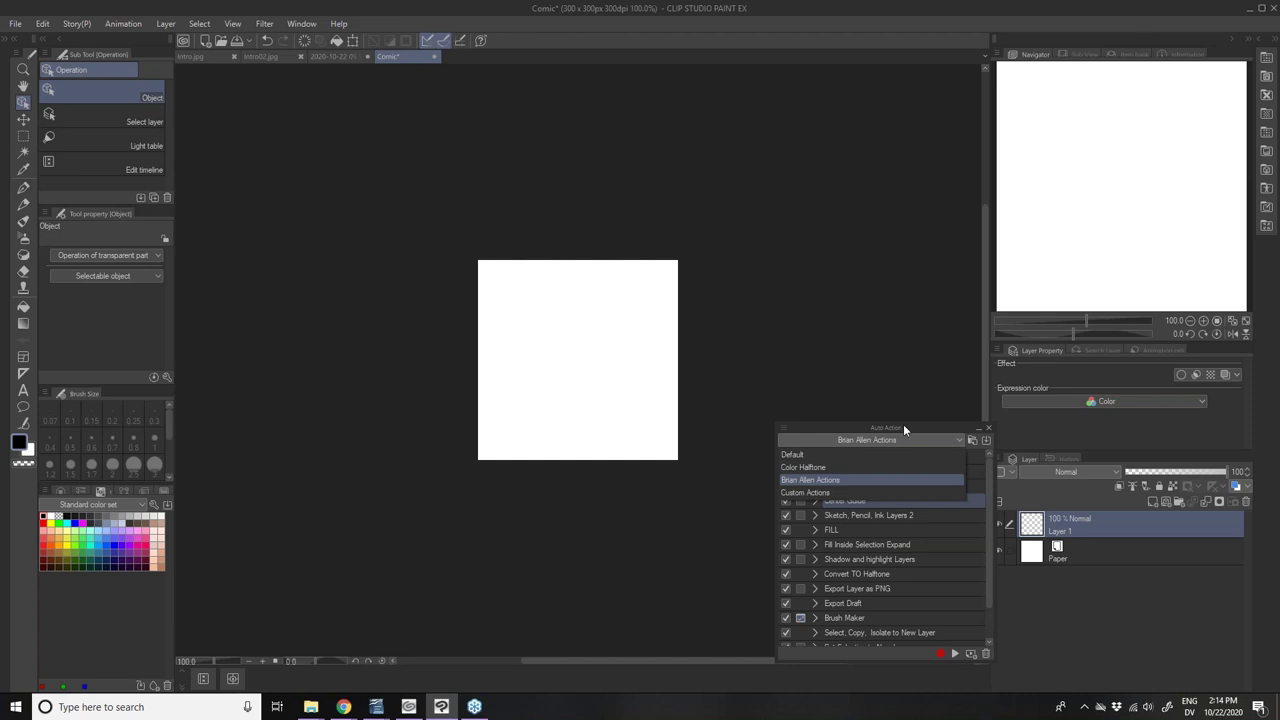
click(903, 424)
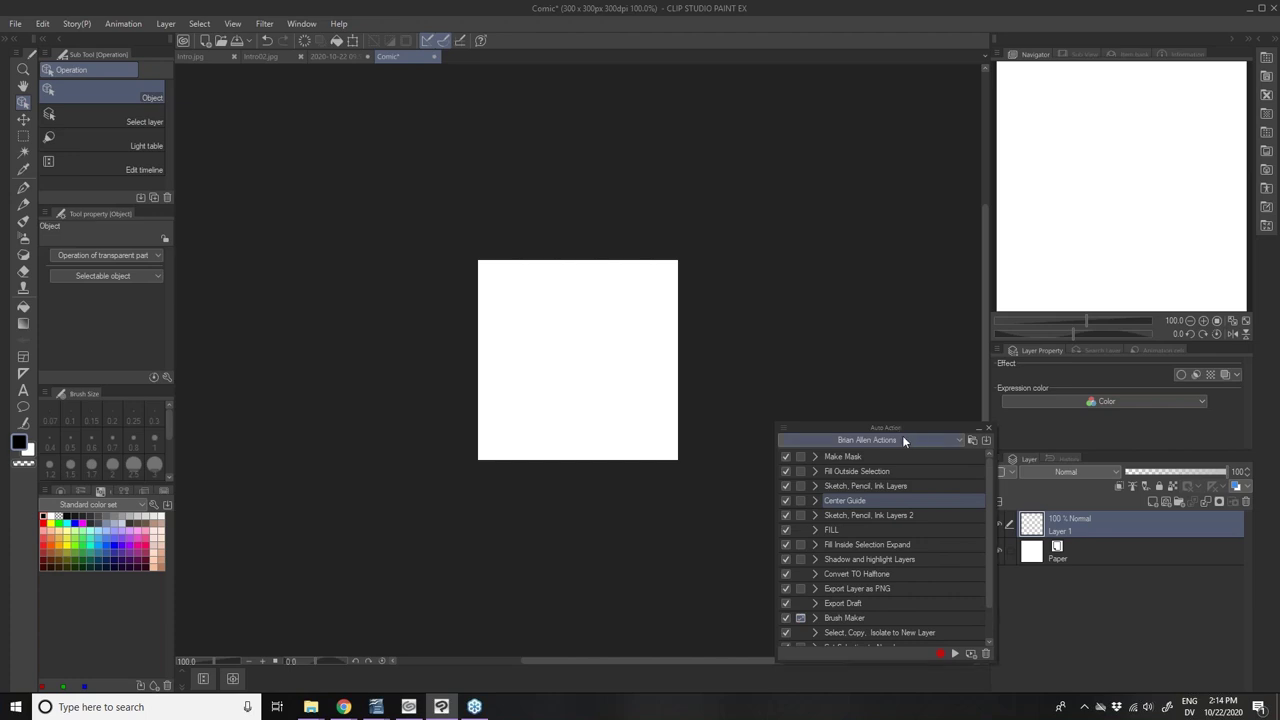
click(903, 438)
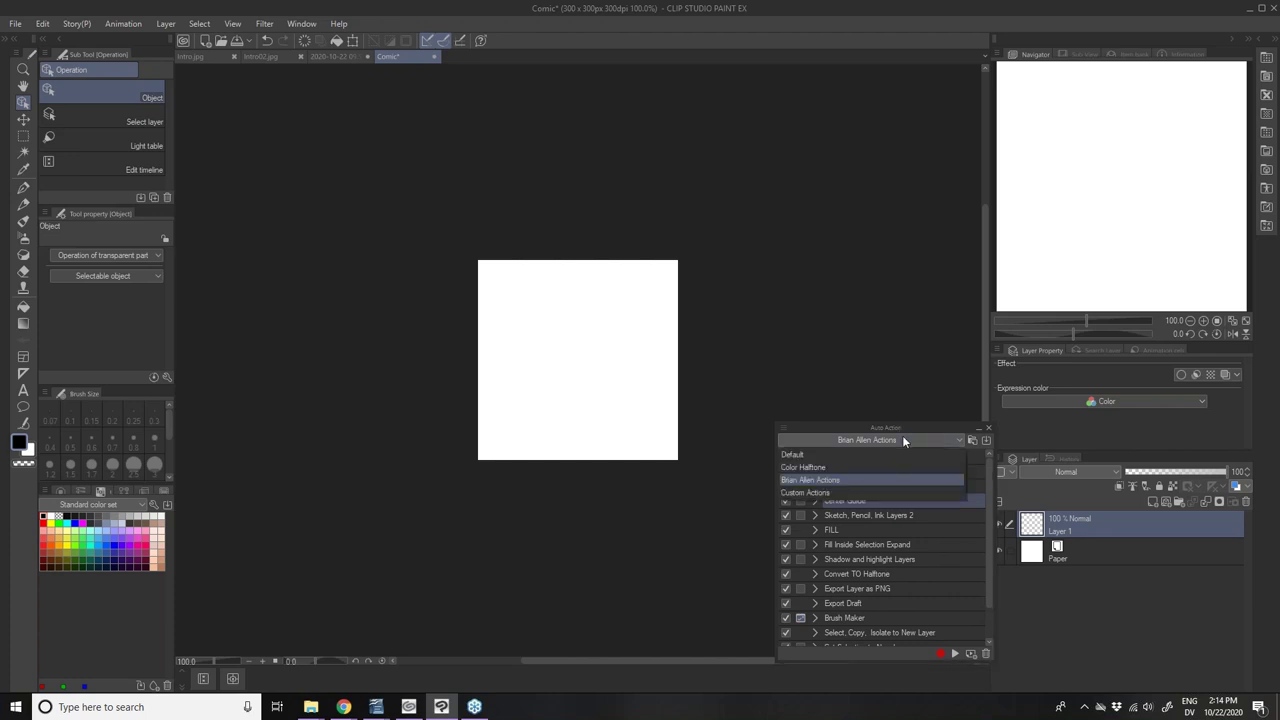
click(821, 491)
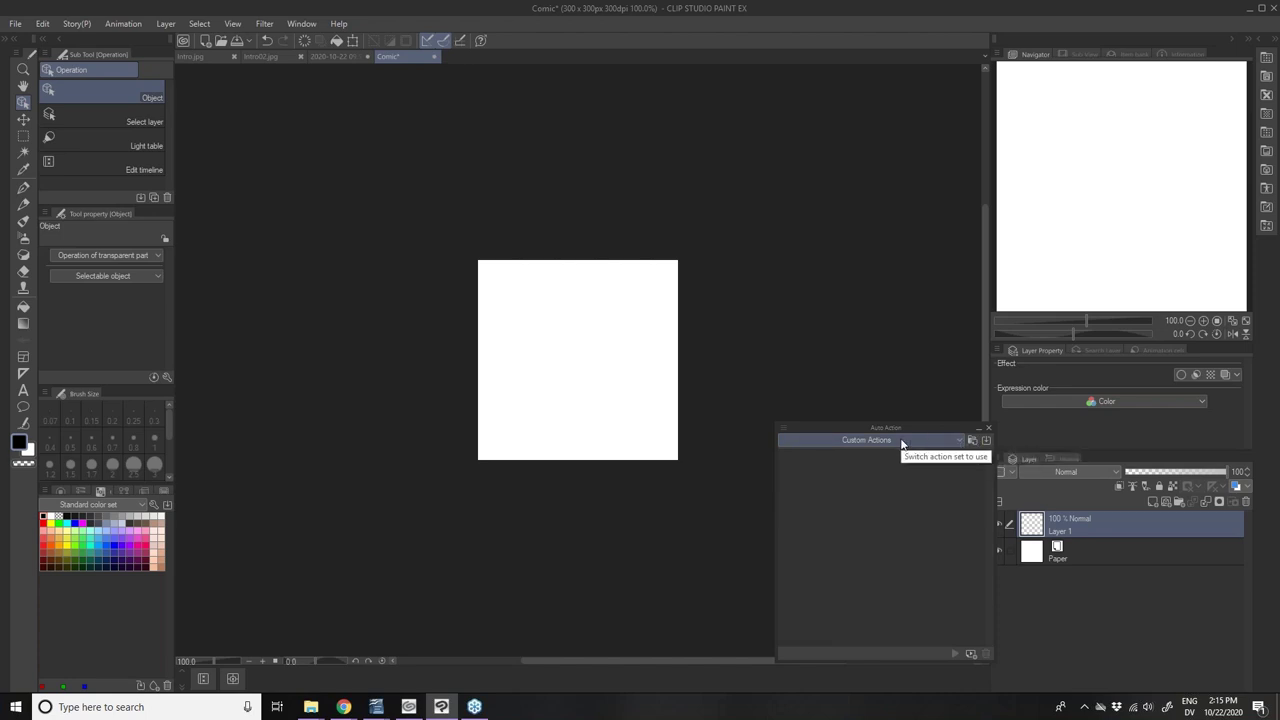
- Create an auto action set named Webinar Action and name its first action New File Setup
click(970, 441)
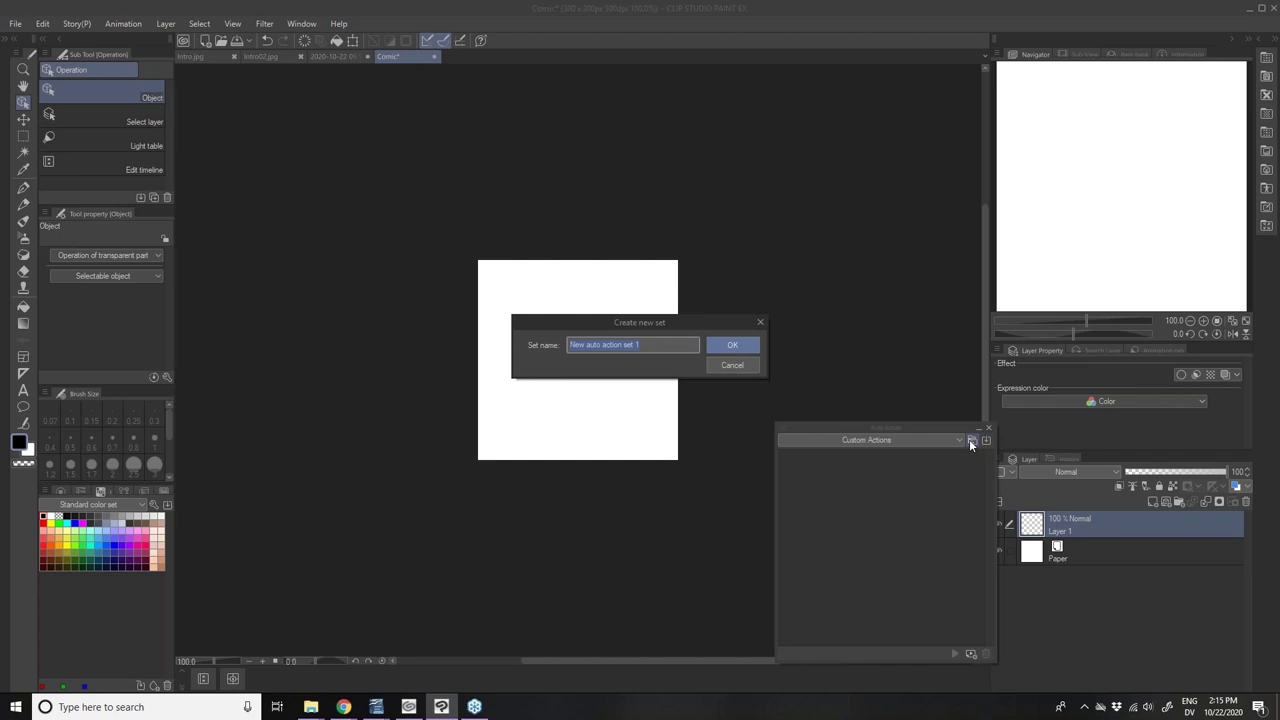
text(Webinar Action)
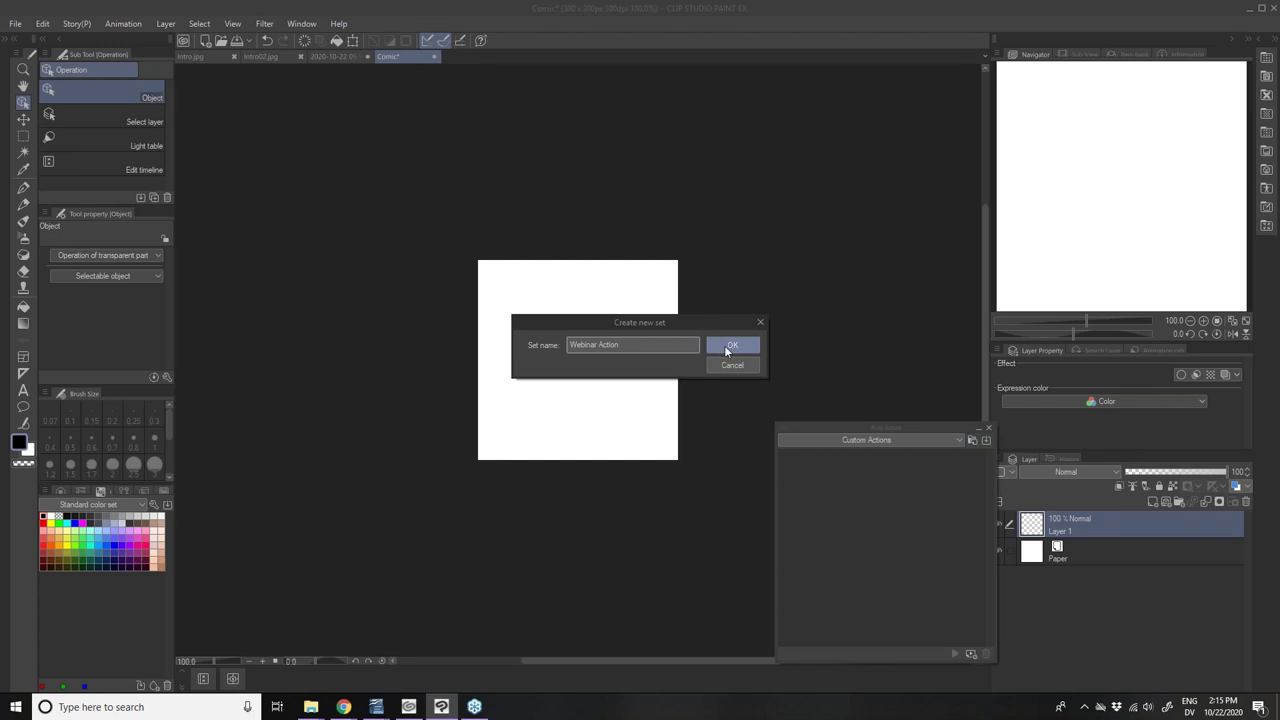
click(725, 346)
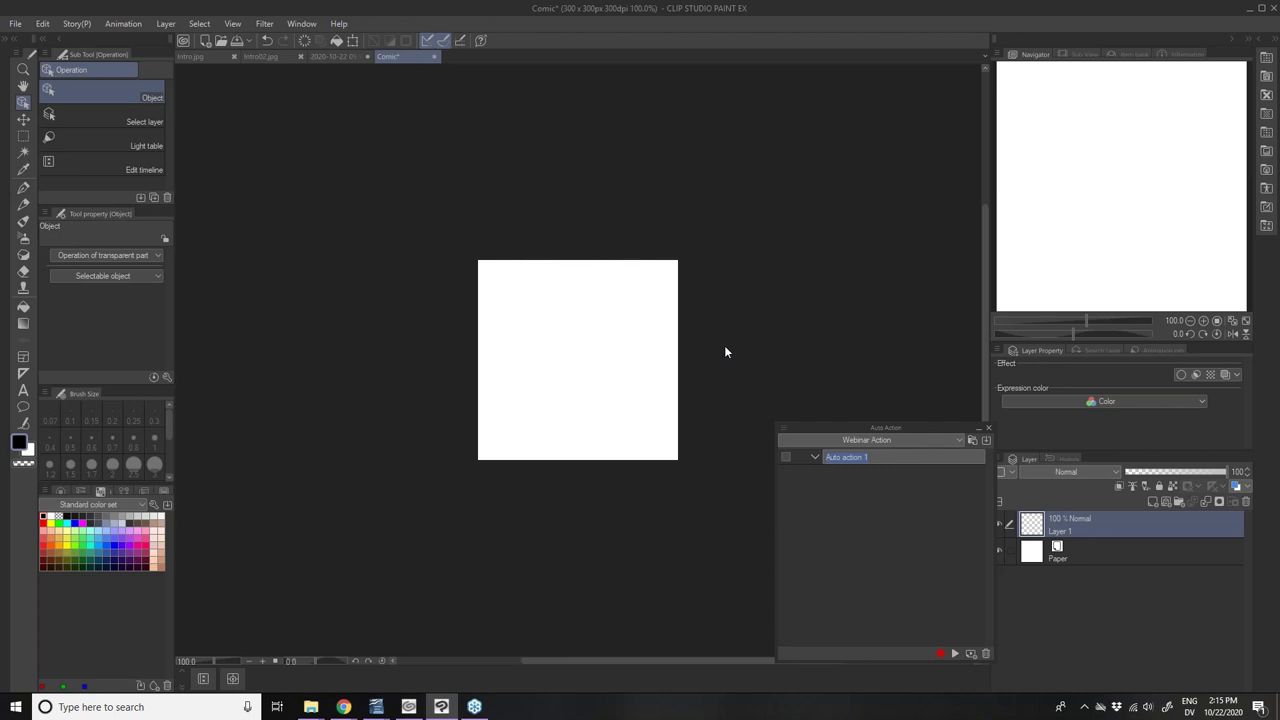
text(New File Setup)
key(Return)
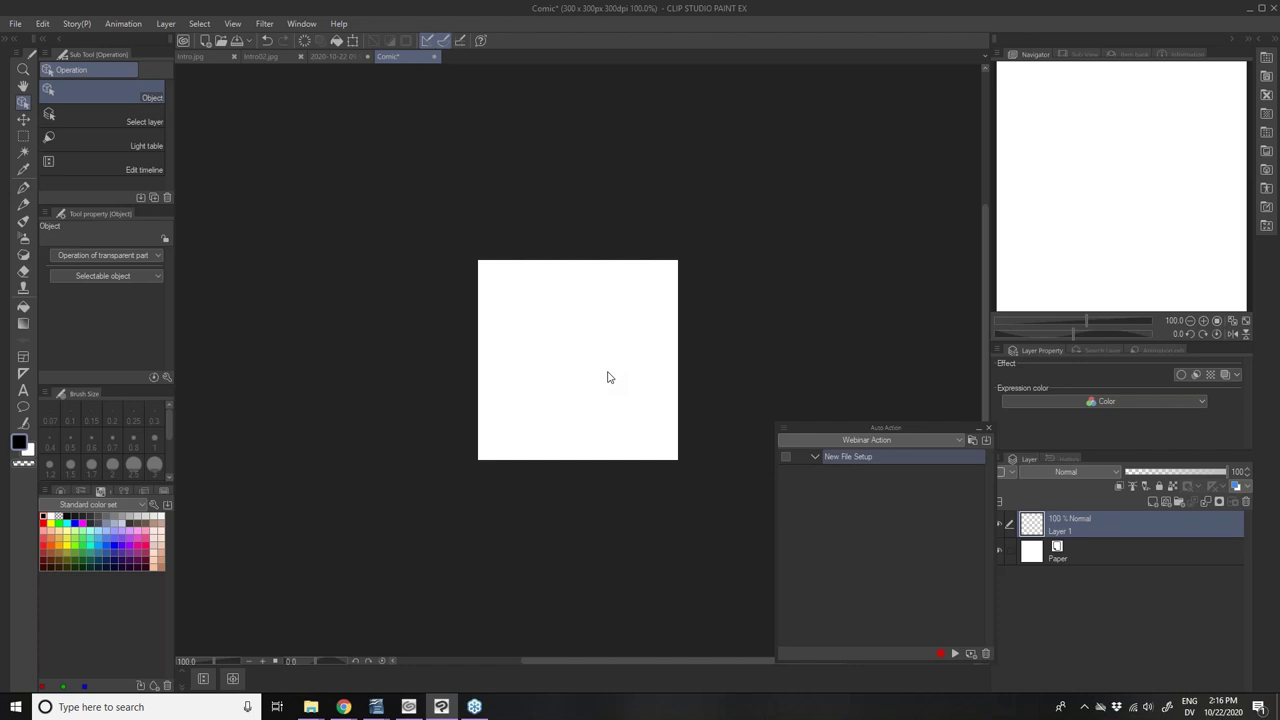
- Start recording New File Setup and add a raster layer named rough sketch with the layer color effect enabled
click(940, 654)
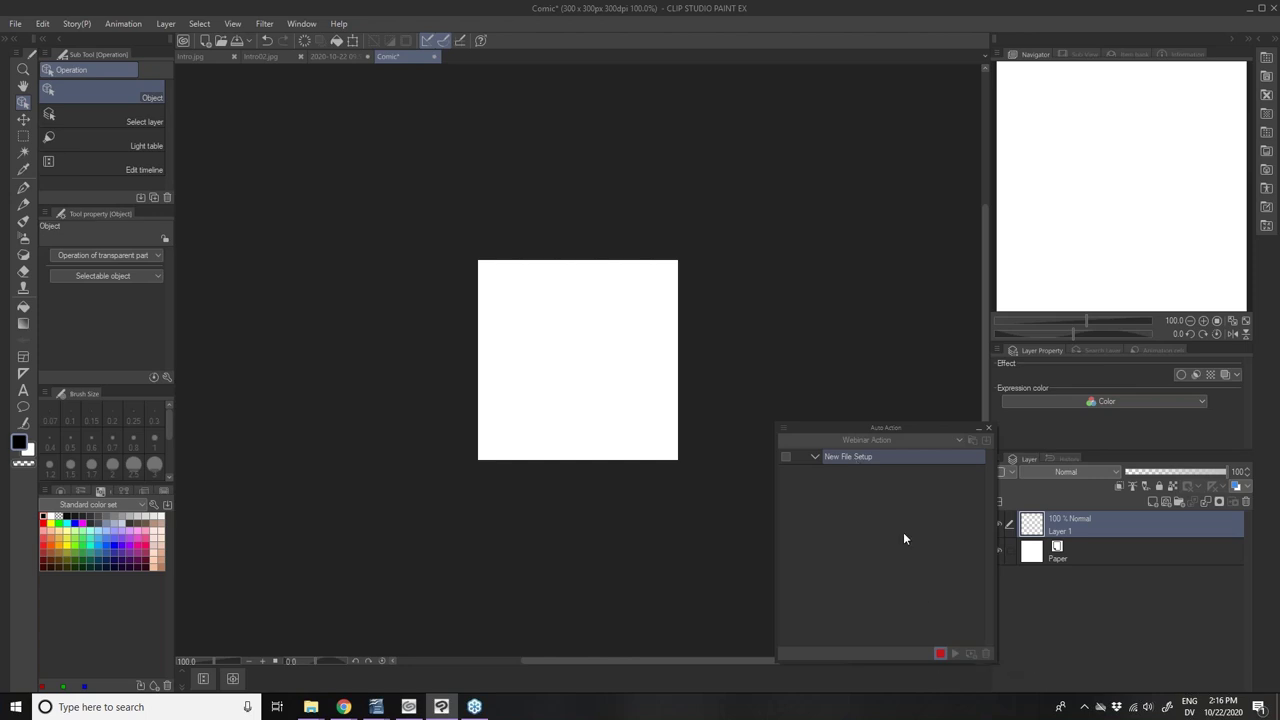
click(1148, 499)
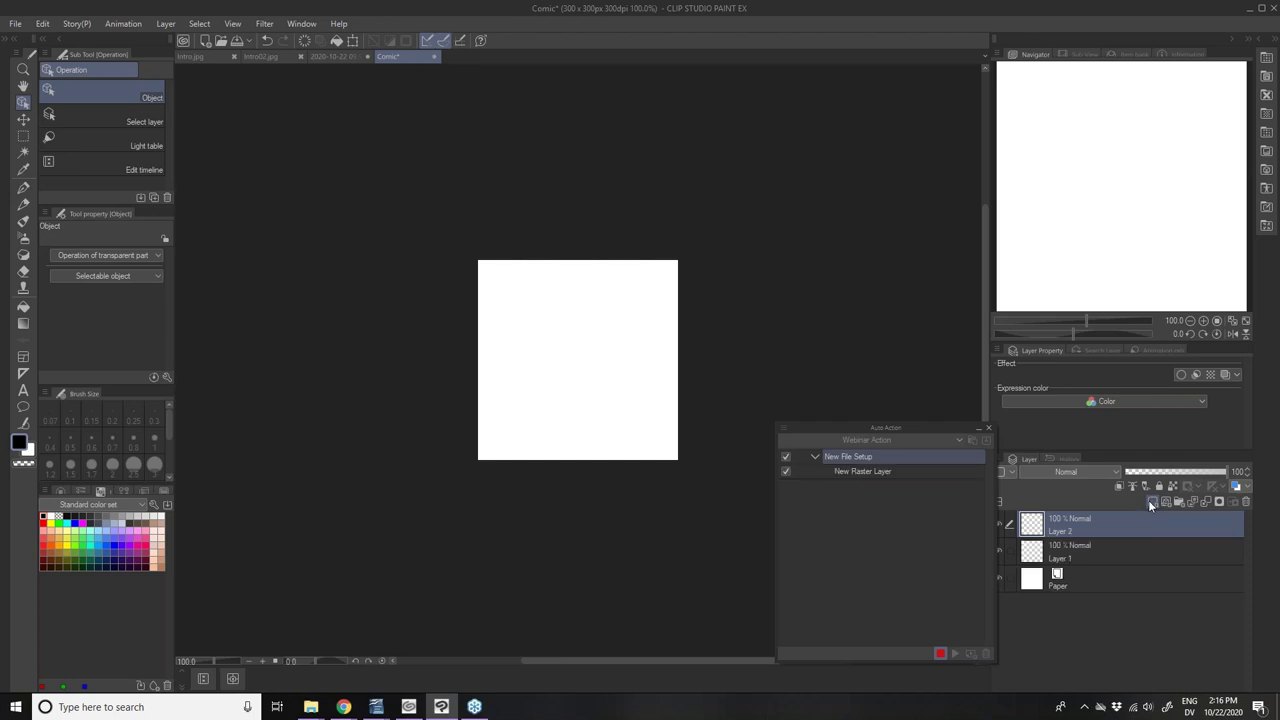
double_click(1064, 530)
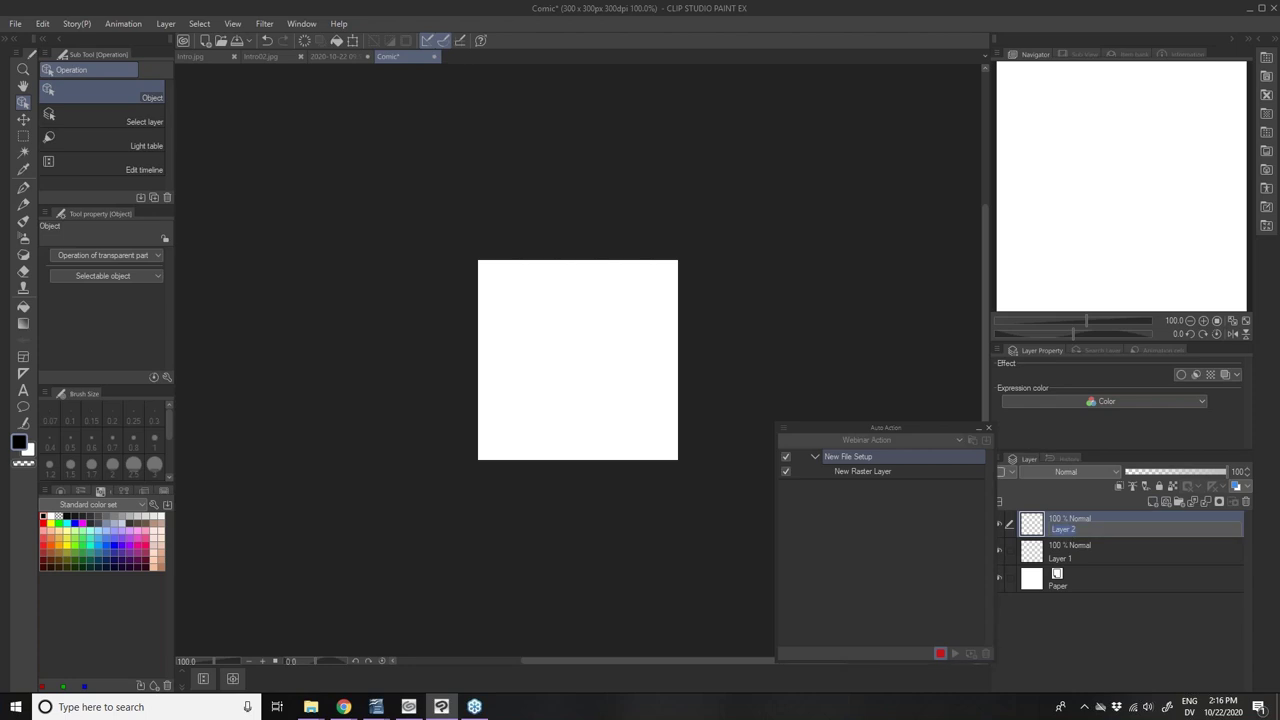
text(rough sketch)
key(Return)
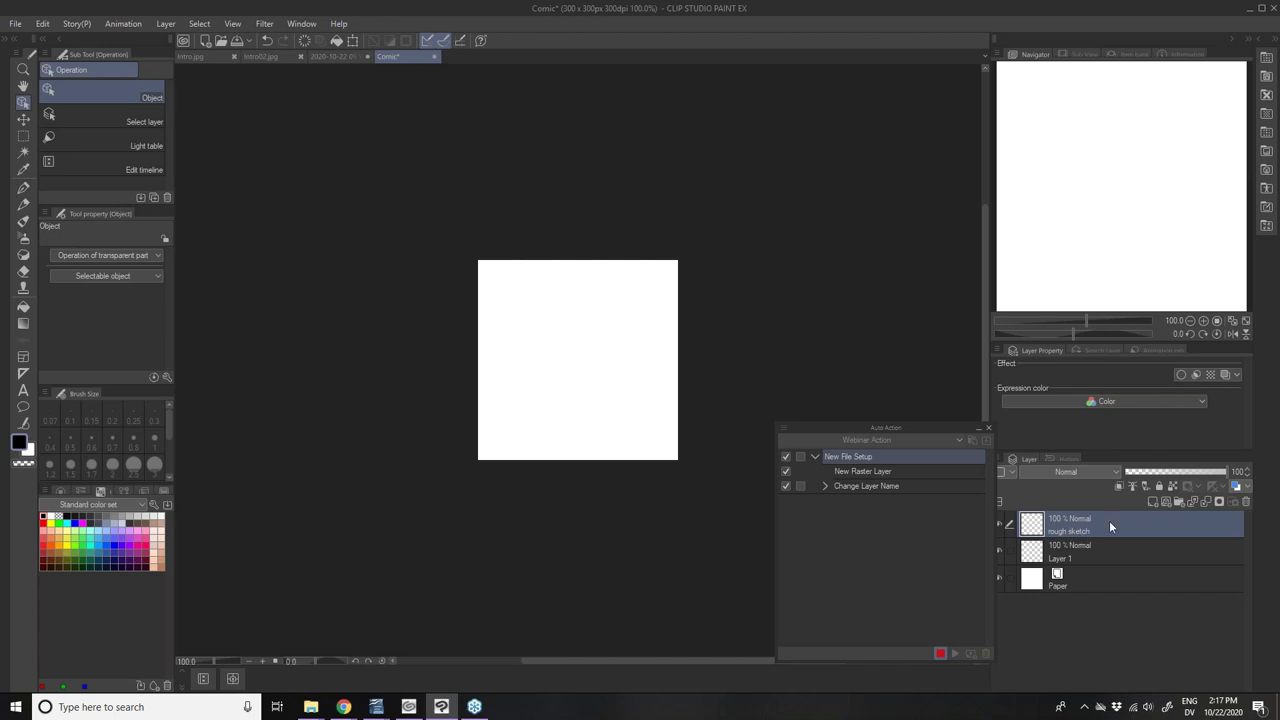
click(1225, 376)
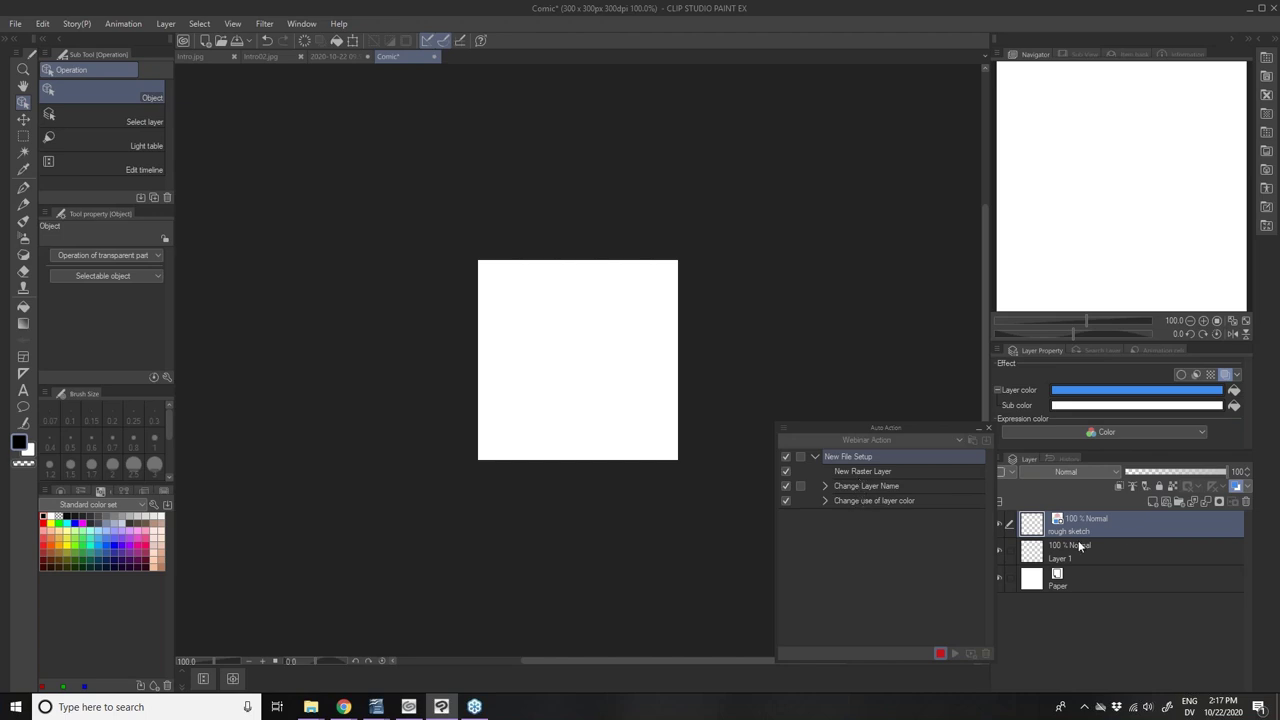
- Add a raster layer named sketch refined above the rough sketch layer while recording the action
click(1152, 501)
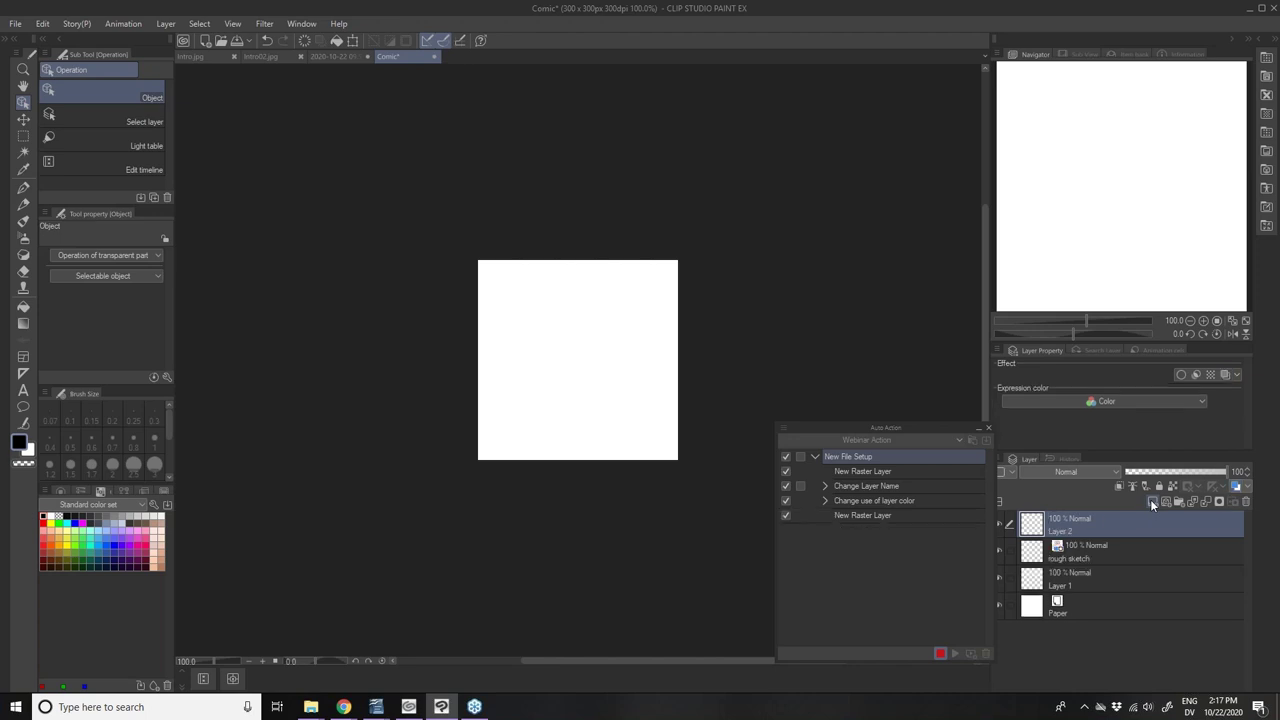
double_click(1058, 524)
text(sketch refined)
key(Return)
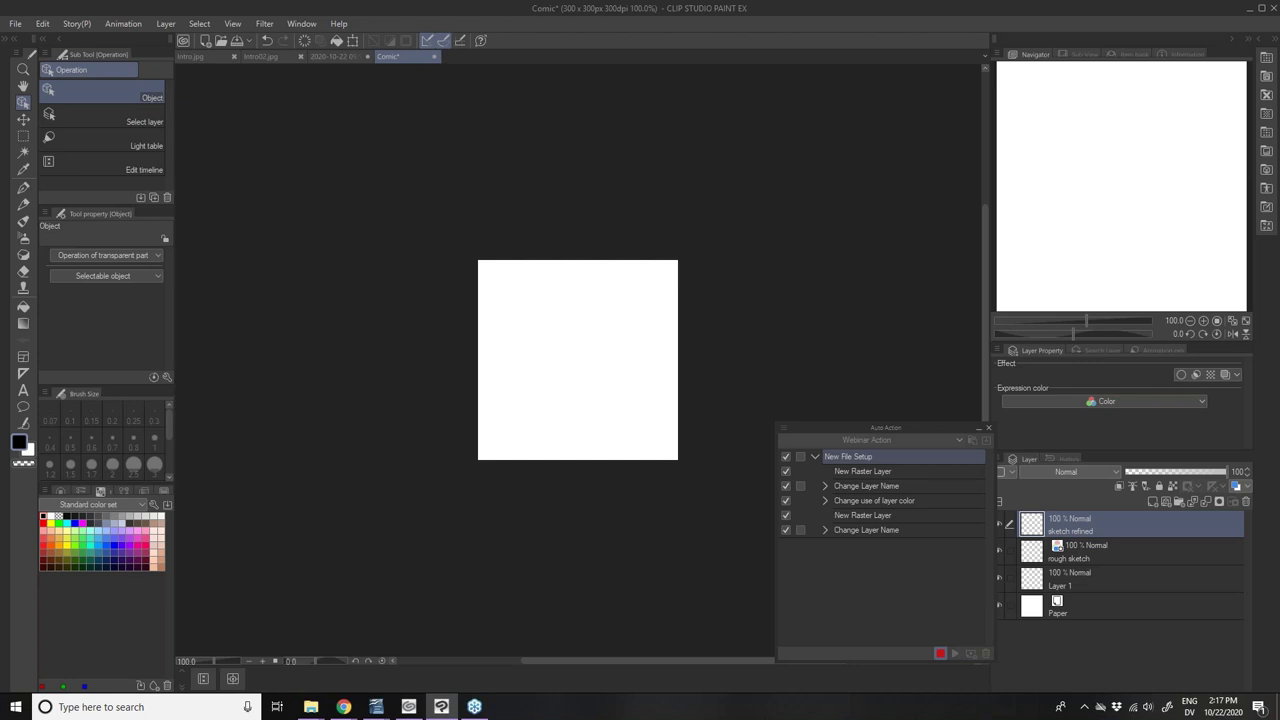
- Add a raster layer named final sketch on top, stop recording New File Setup and collapse its command list
click(1153, 502)
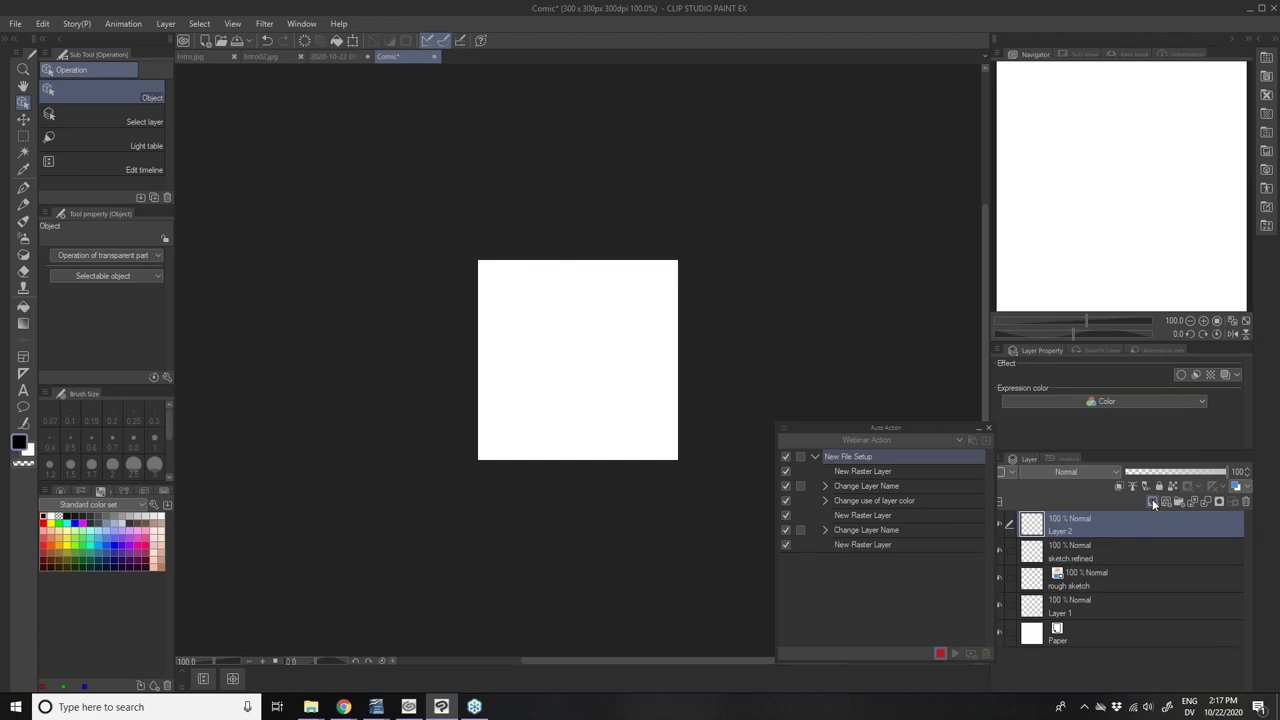
double_click(1062, 527)
text(final sketch)
key(Return)
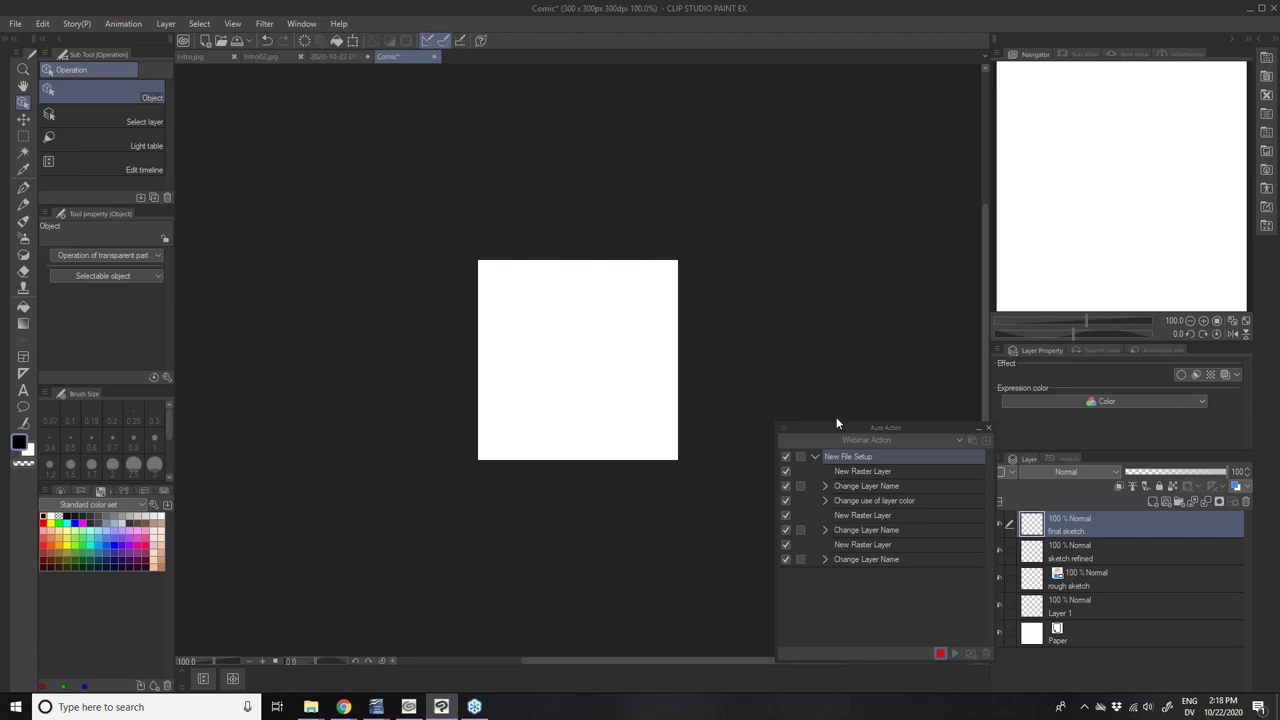
click(941, 654)
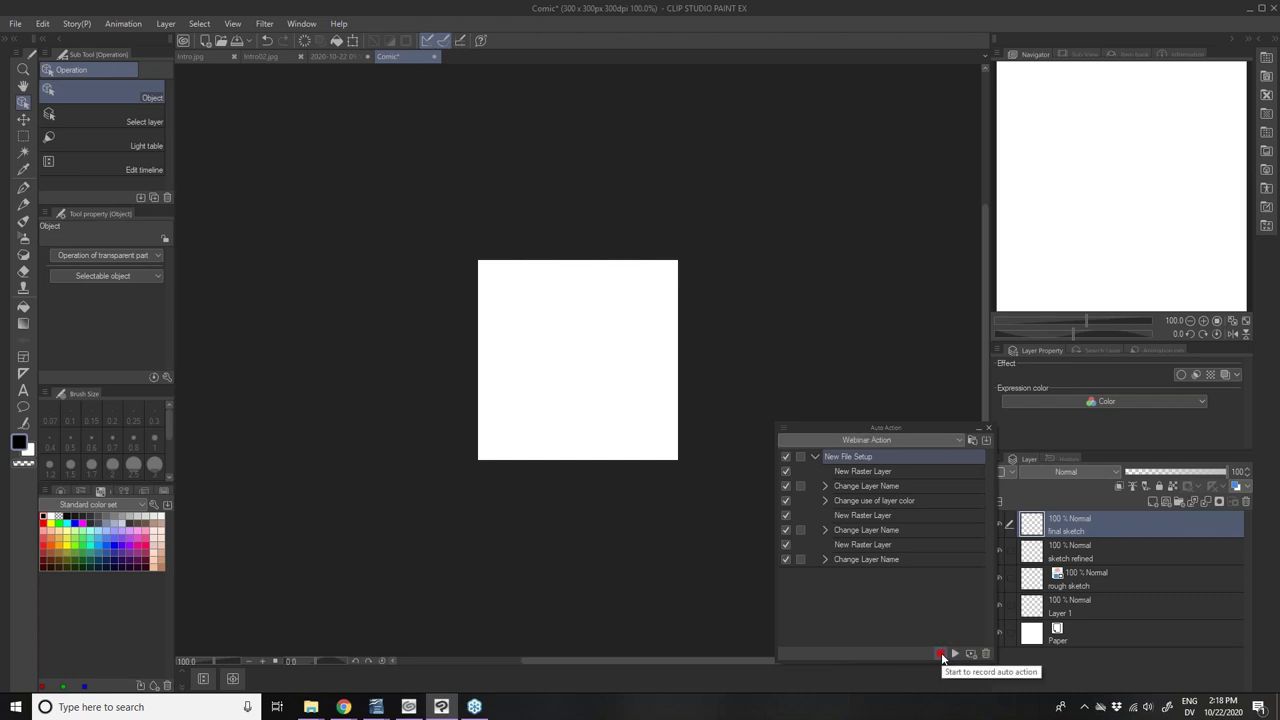
click(814, 457)
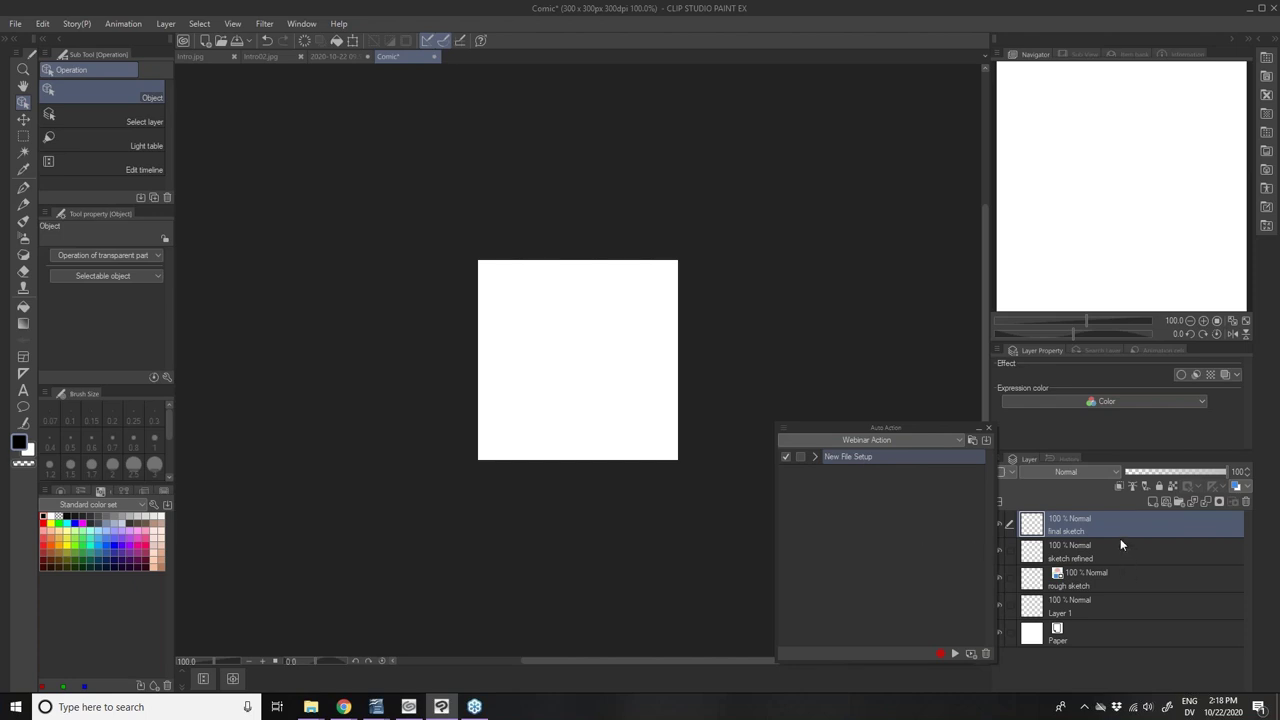
- Create a comic file from the Standard American Comic preset with Multiple pages turned off
click(205, 42)
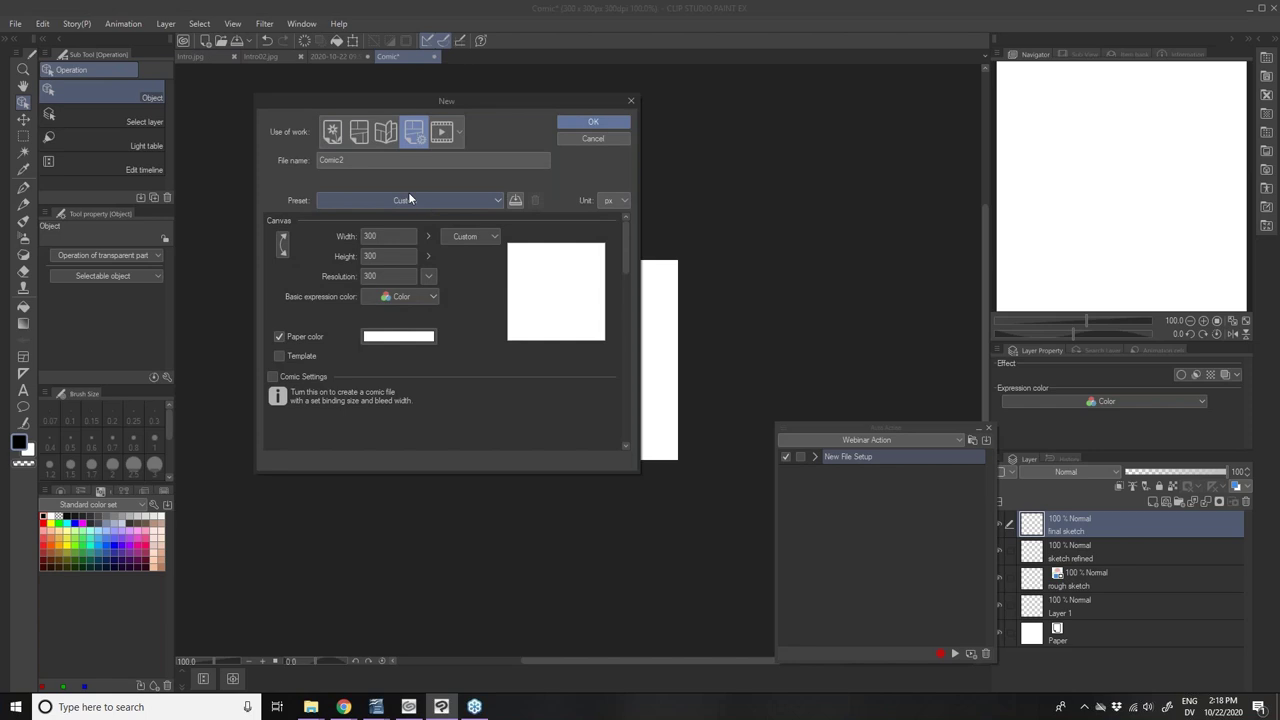
click(404, 200)
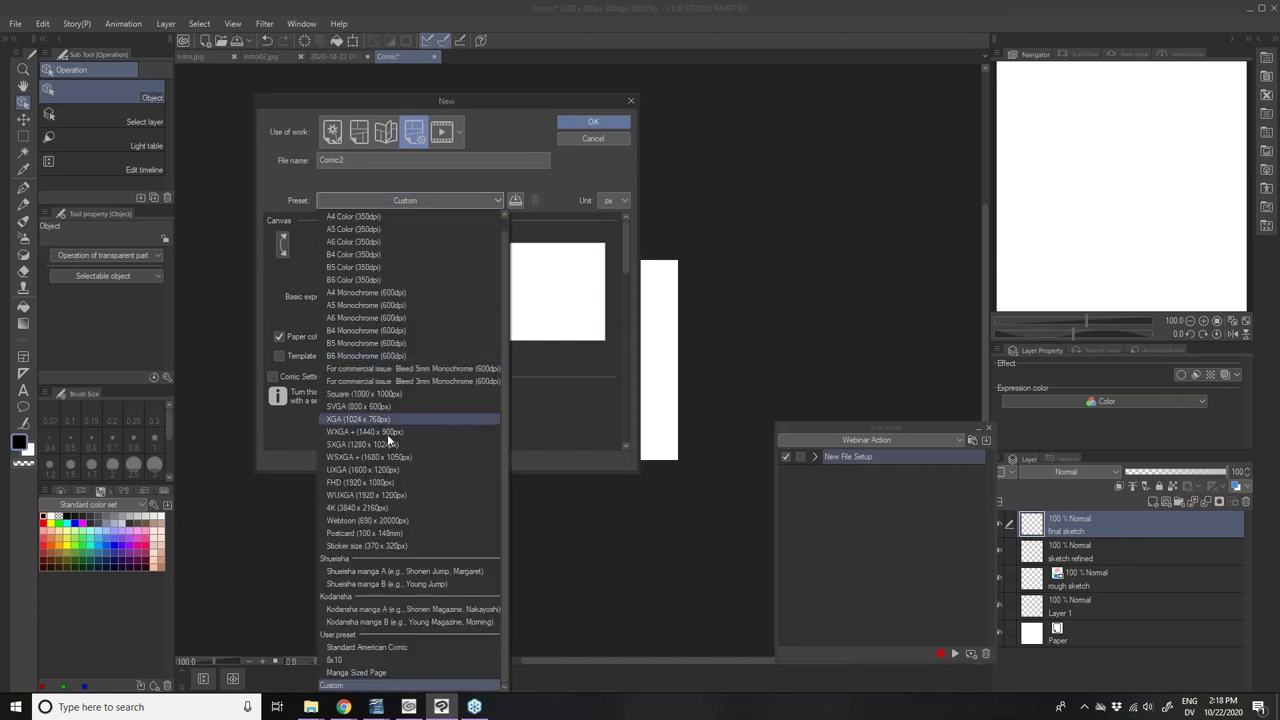
click(375, 645)
double_click(301, 155)
text(test)
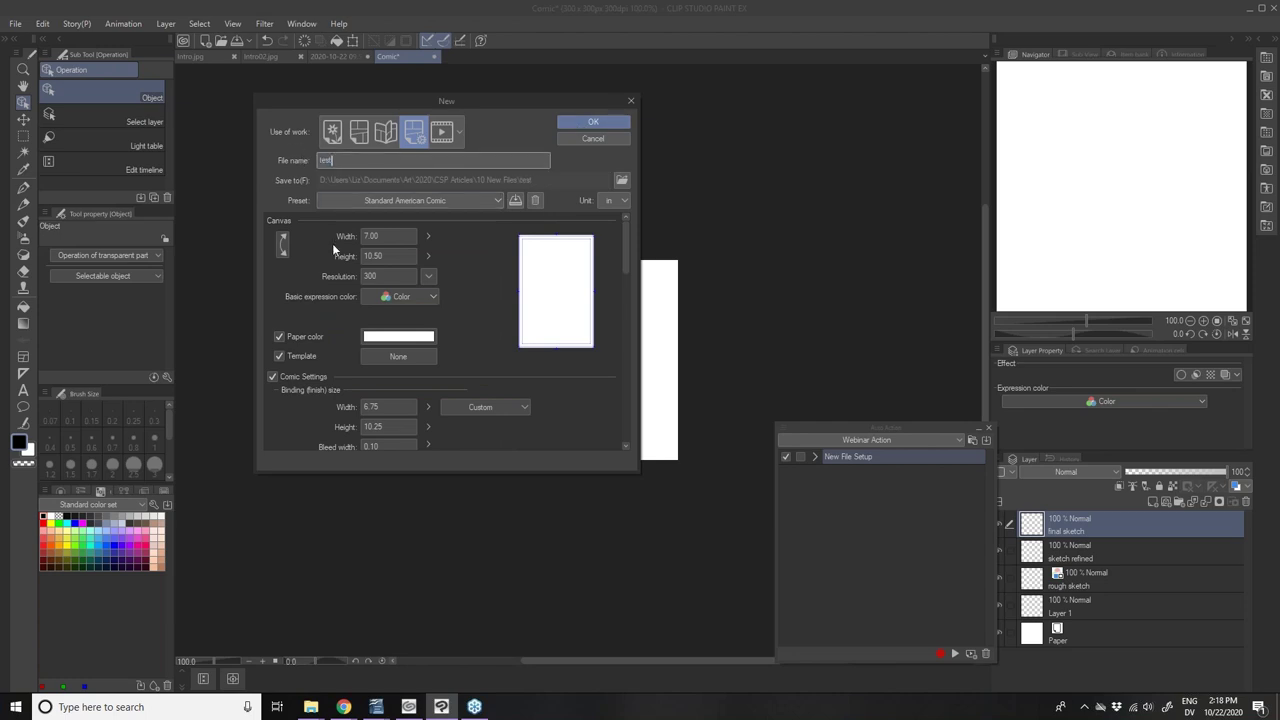
scroll(314, 290, down, 10)
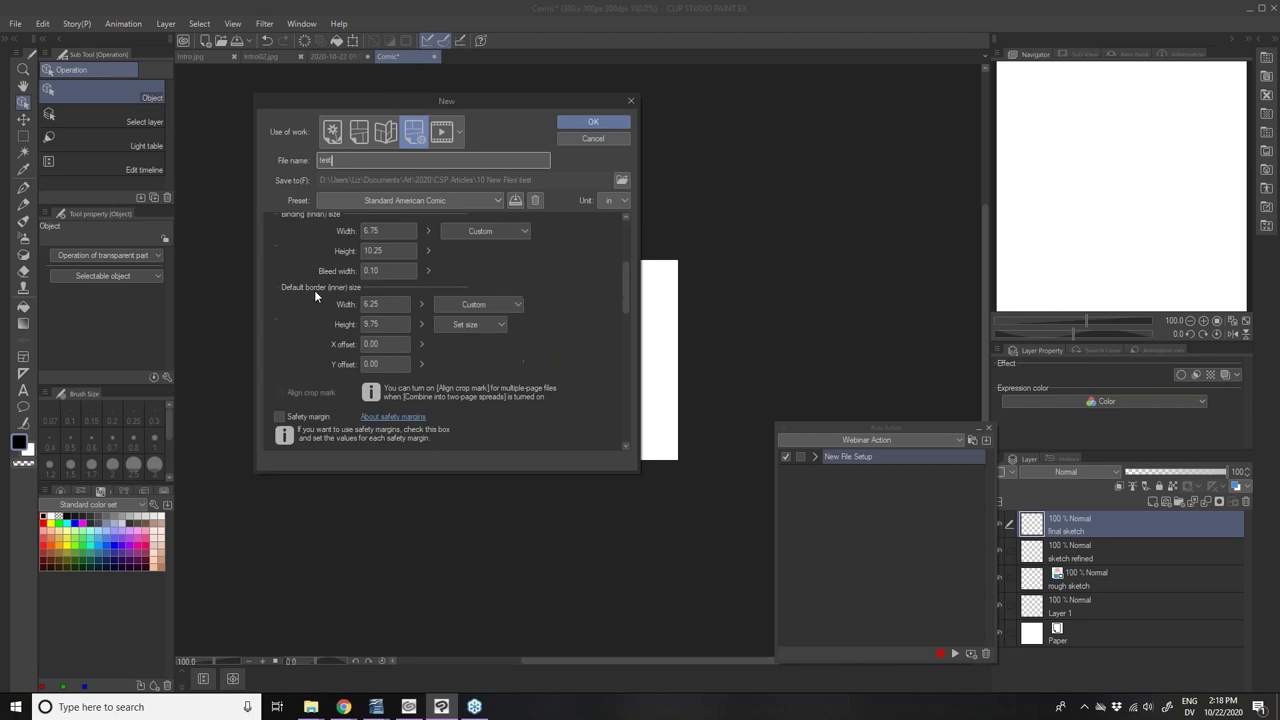
click(272, 323)
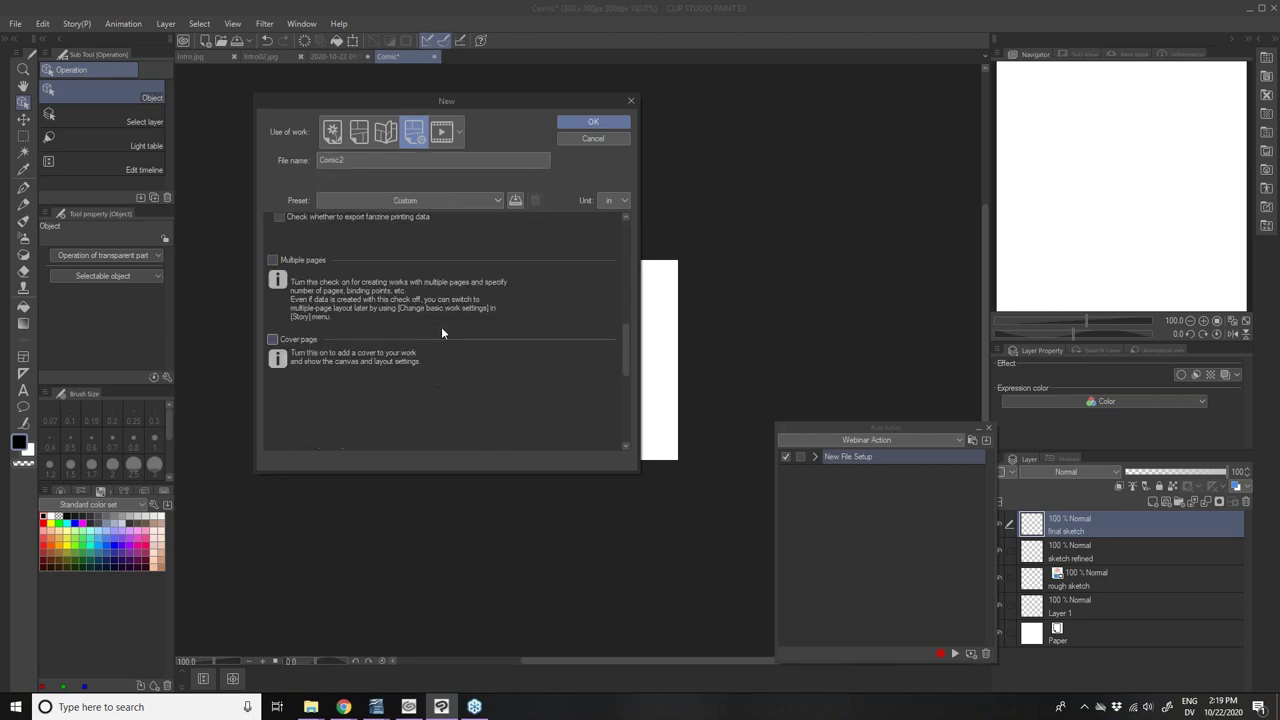
scroll(477, 320, up, 5)
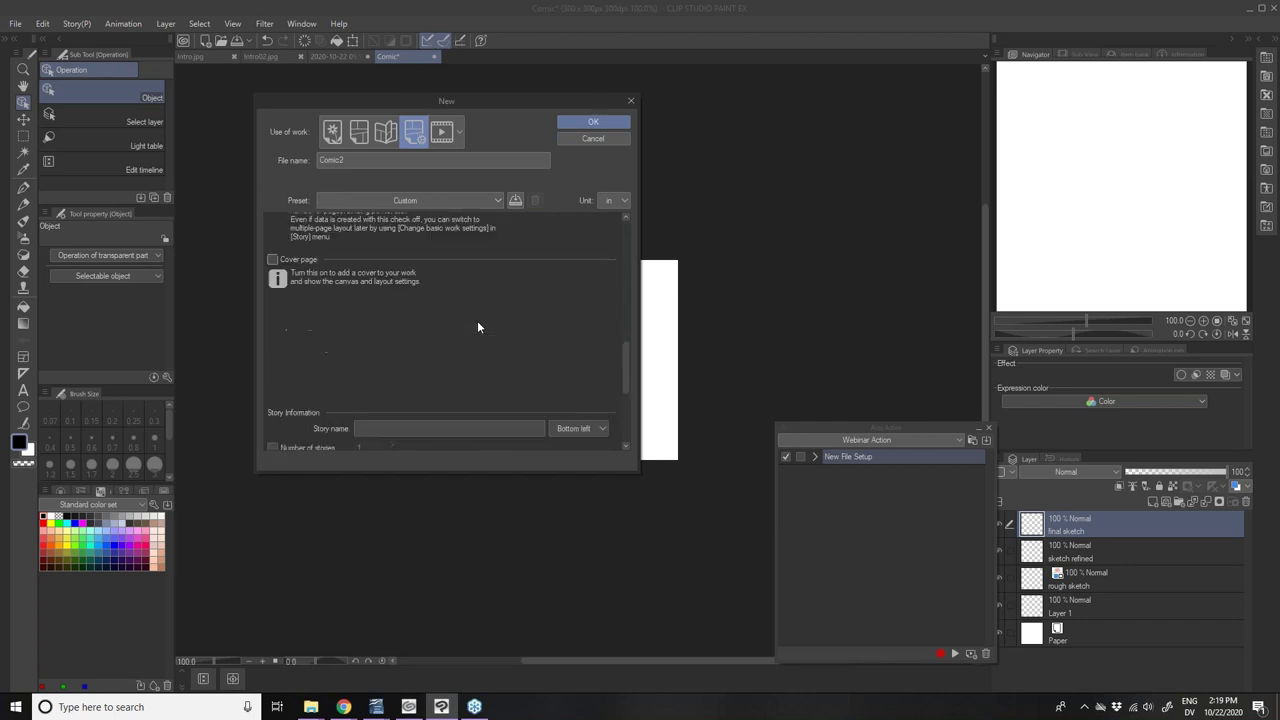
click(591, 123)
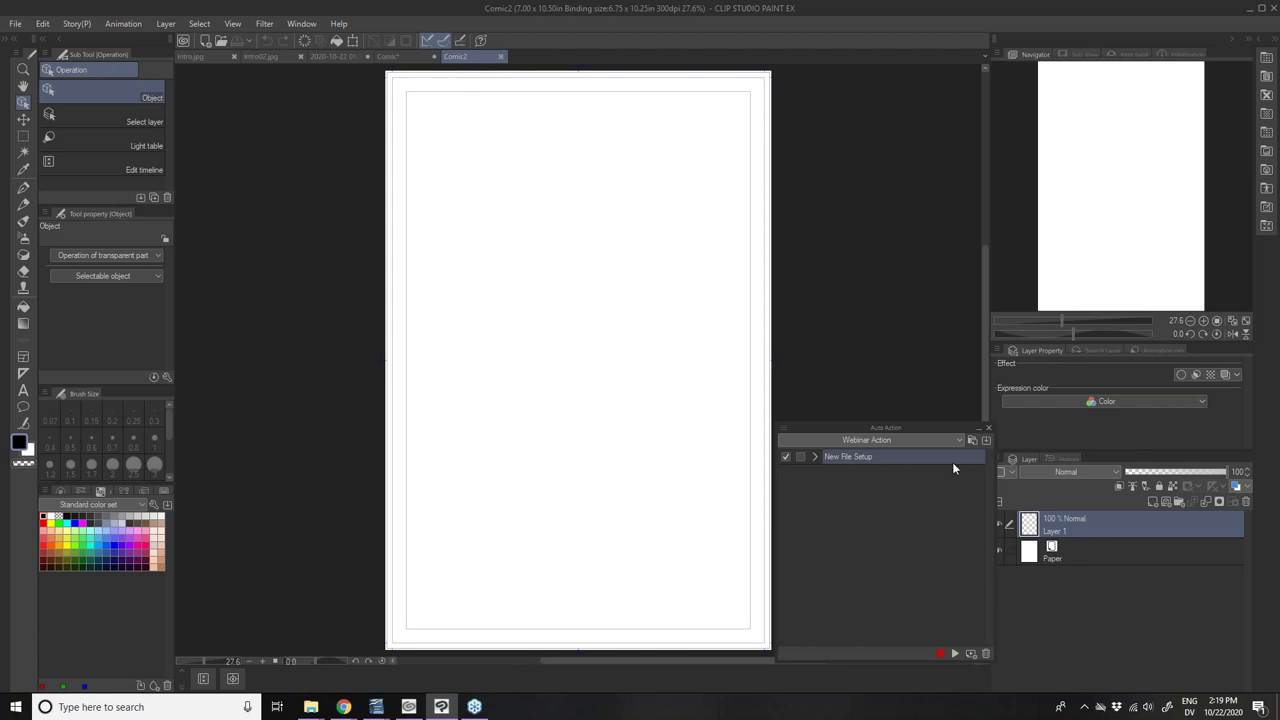
- Delete Layer 1 from the new comic file and play the New File Setup auto action
click(1078, 550)
click(1072, 521)
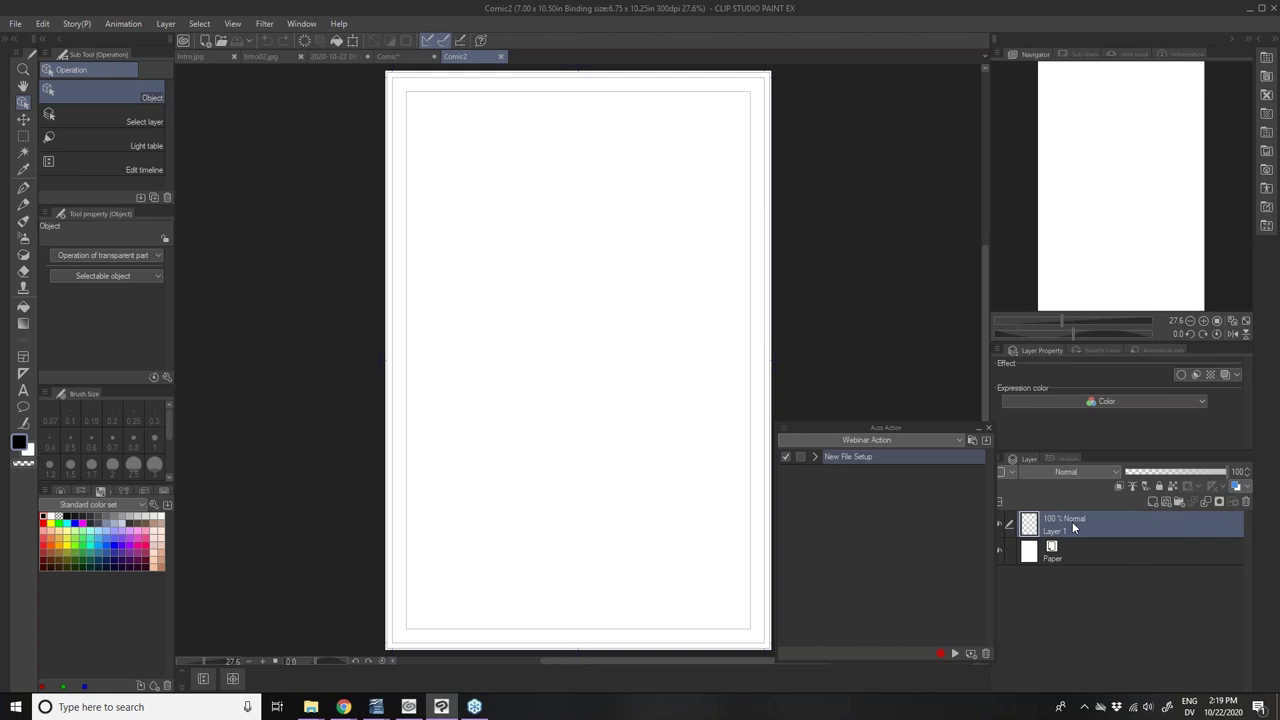
click(1245, 501)
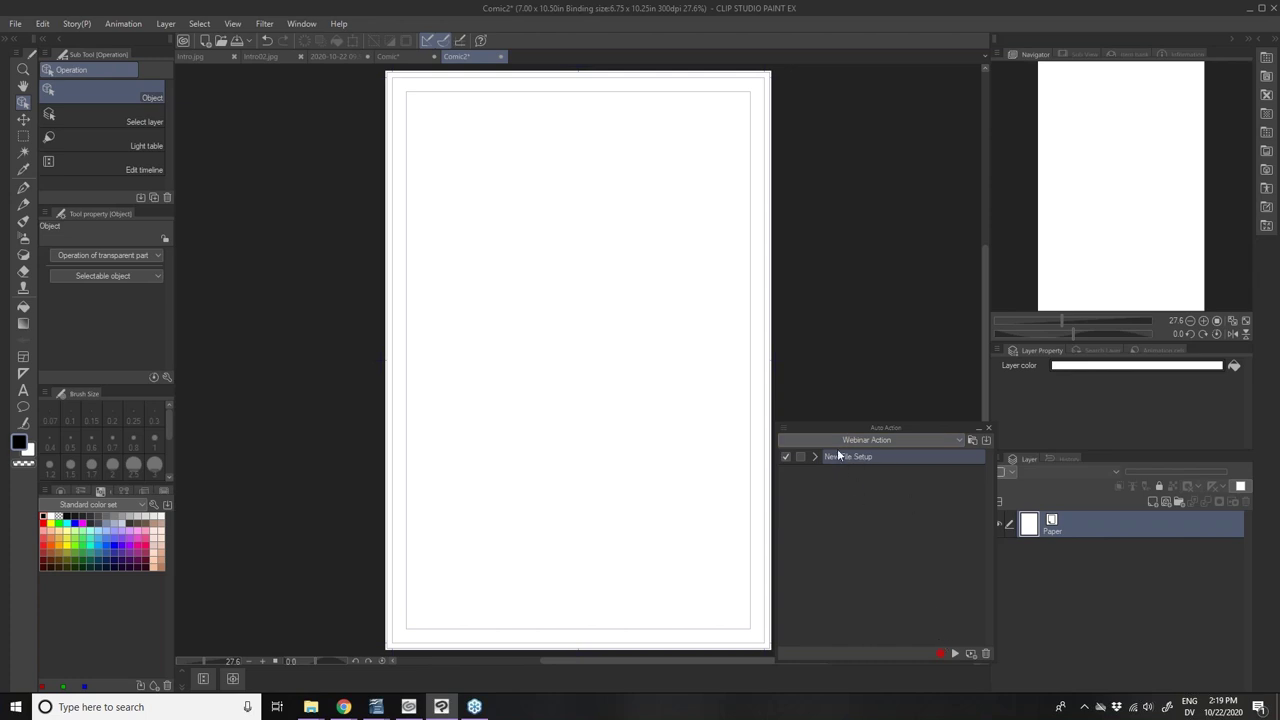
click(954, 655)
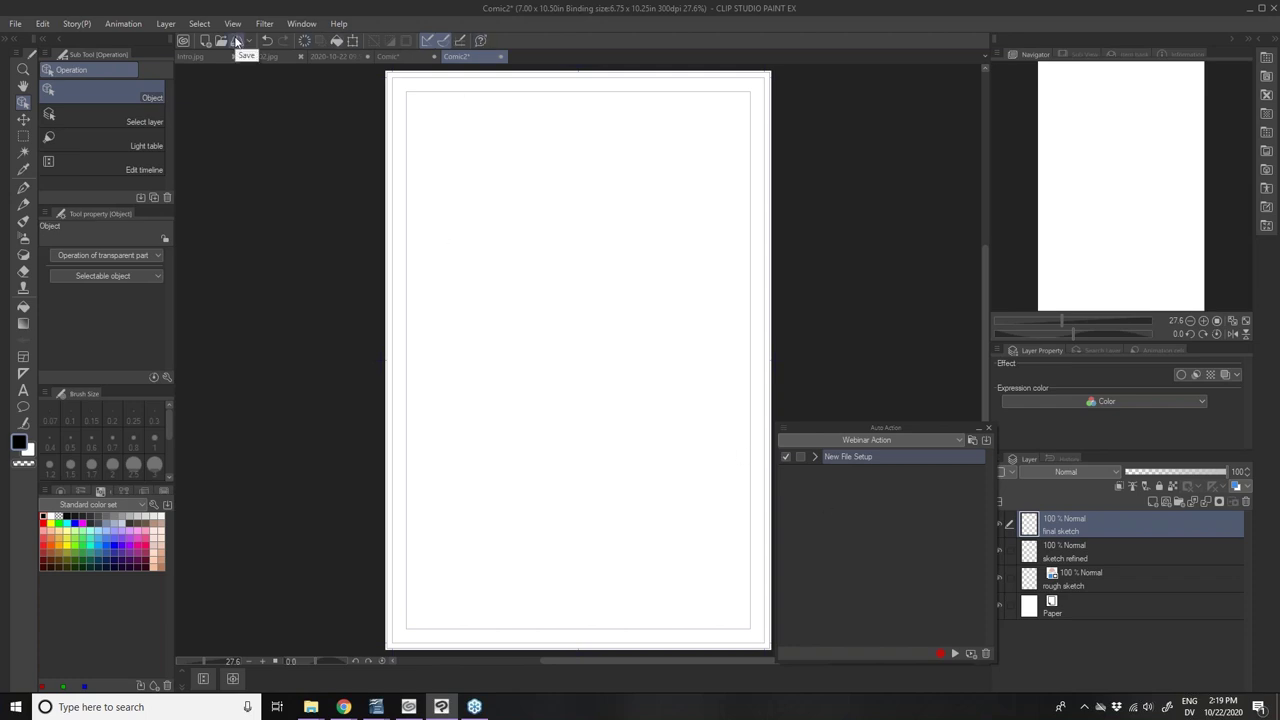
- Open the shortcut settings, collapse the Layer commands and switch the setting area to Auto Action
click(16, 25)
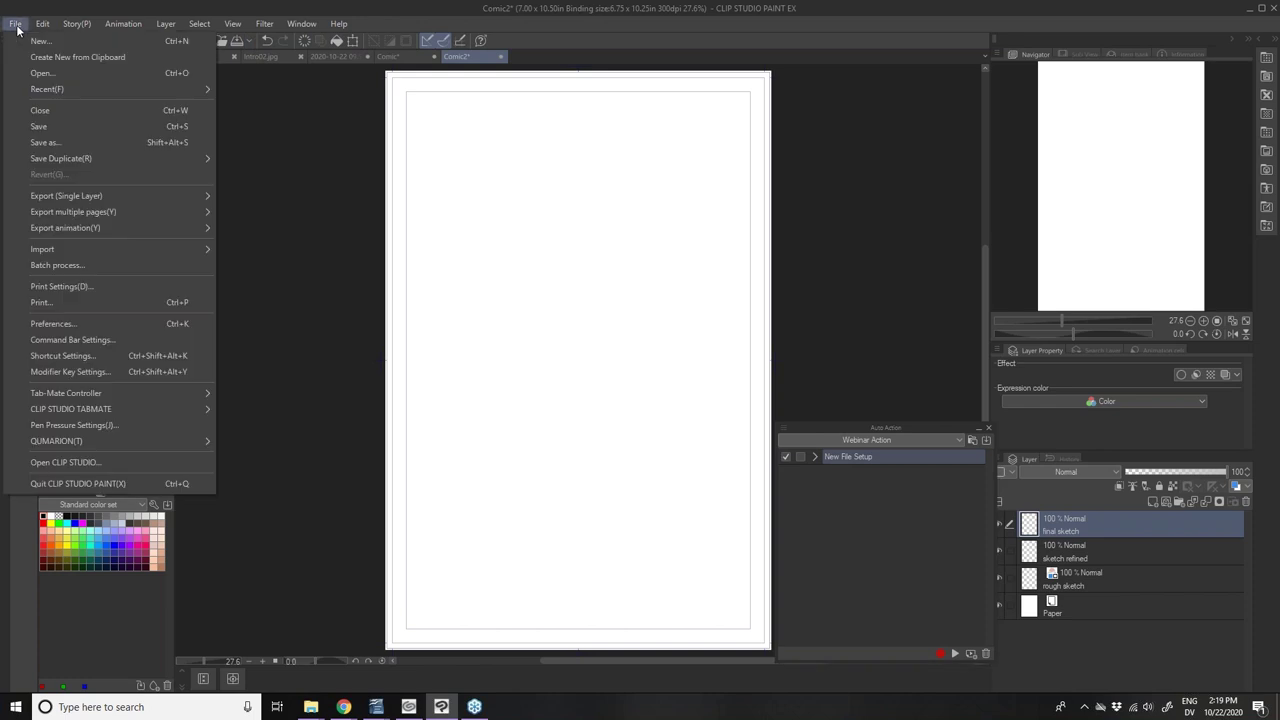
click(67, 356)
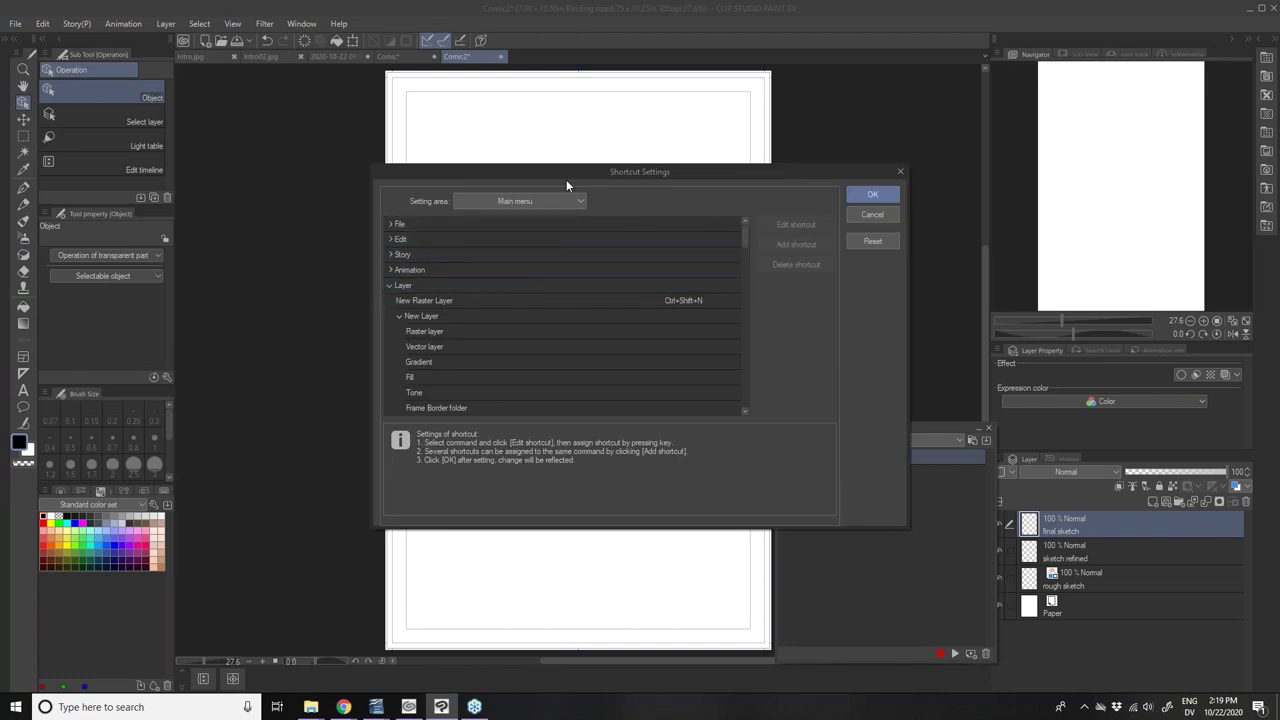
scroll(632, 353, down, 5)
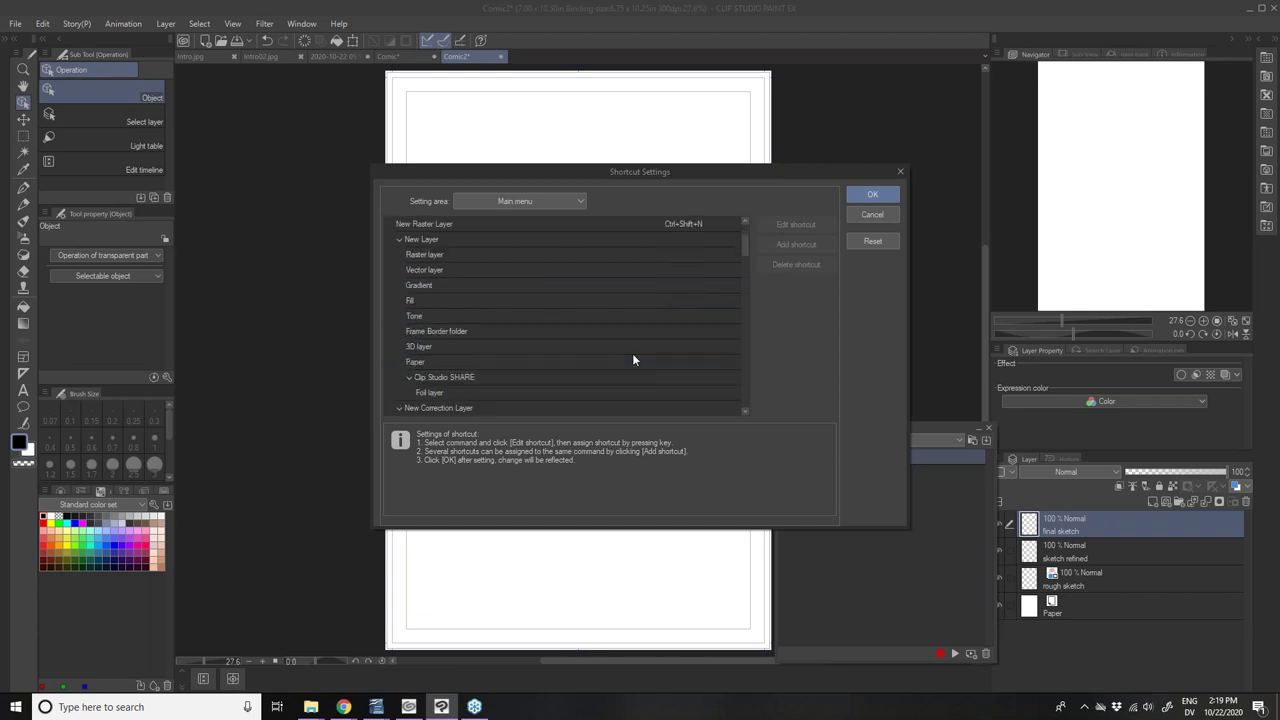
scroll(632, 359, down, 11)
scroll(632, 353, up, 16)
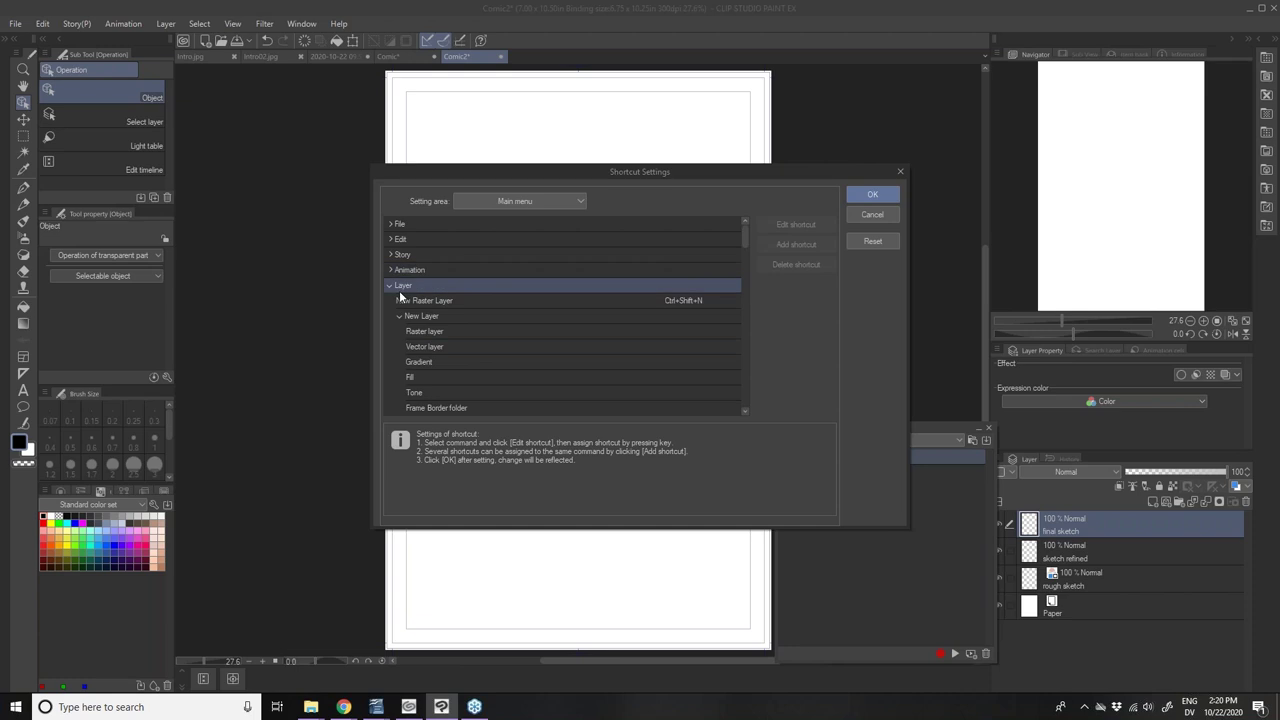
click(388, 284)
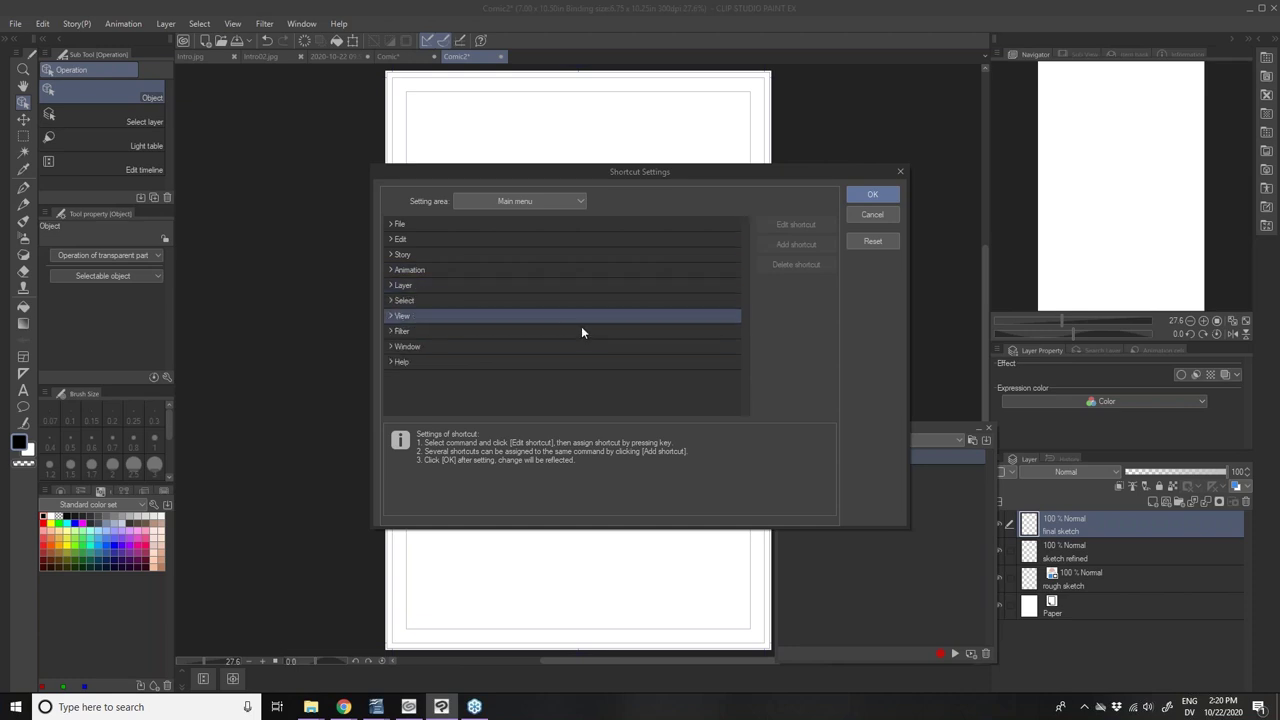
click(504, 199)
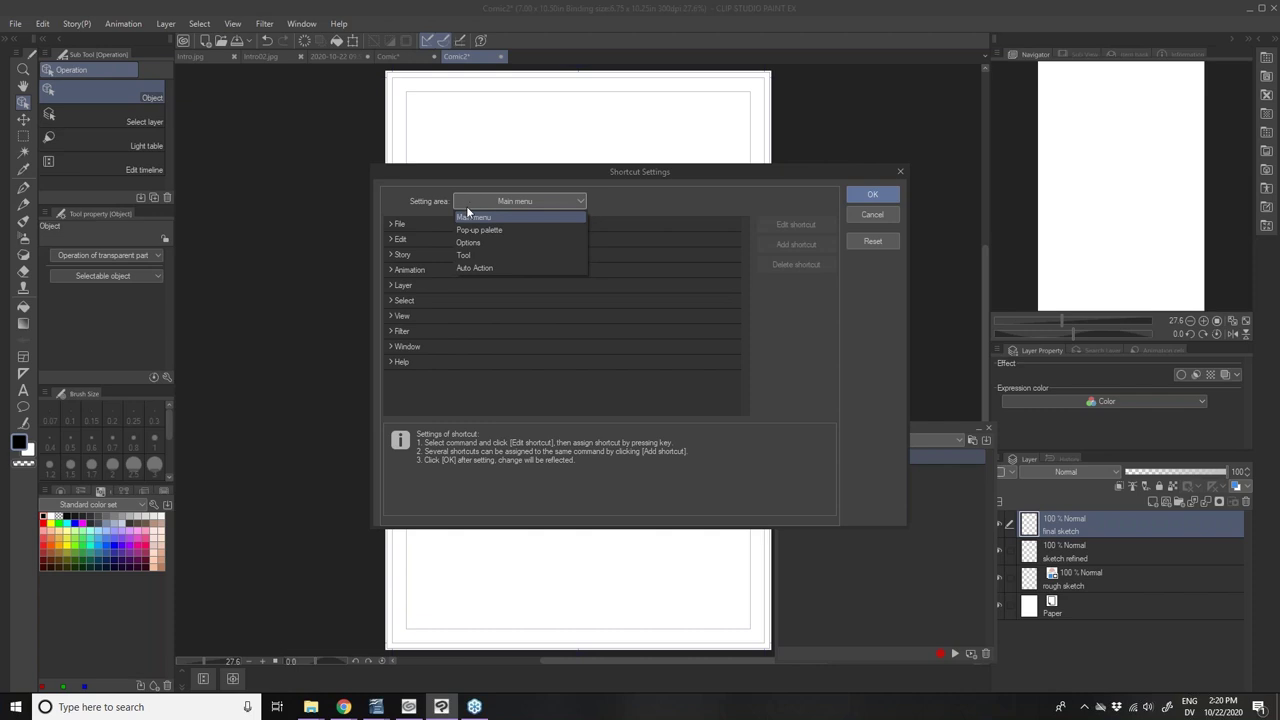
click(470, 267)
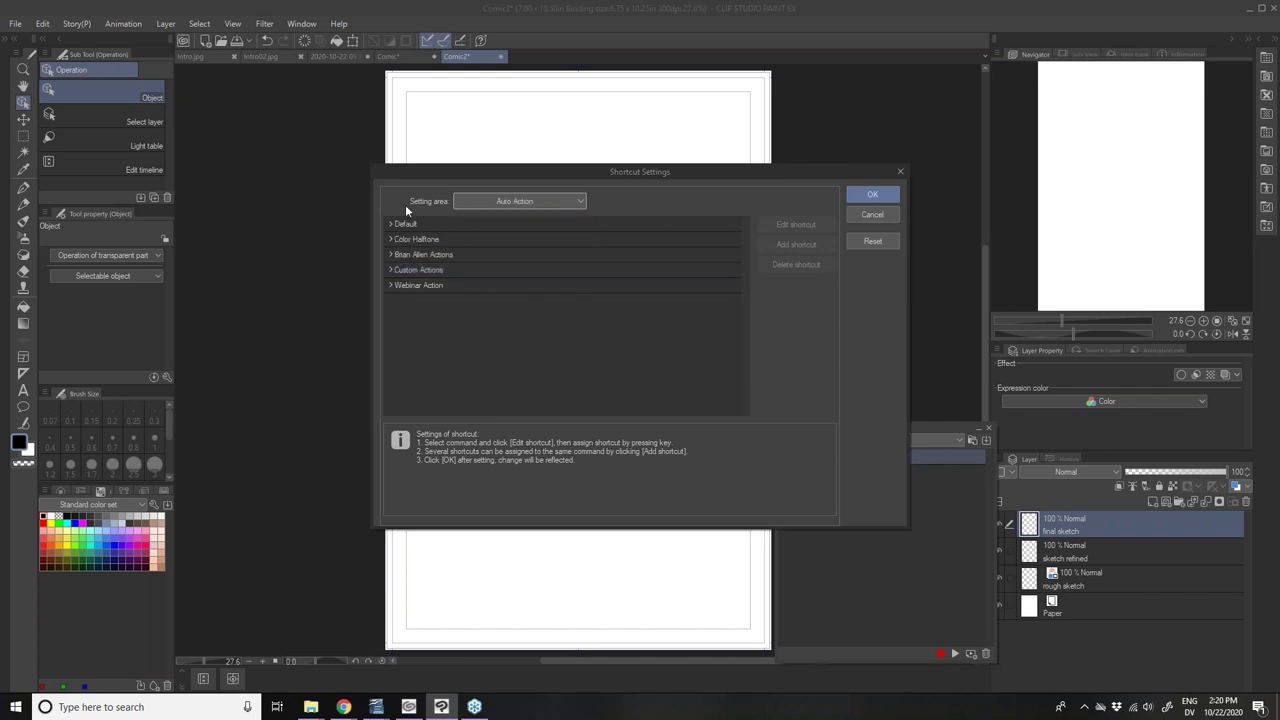
- Assign the shortcut Ctrl+F6 to New File Setup in the Webinar Action set
click(390, 284)
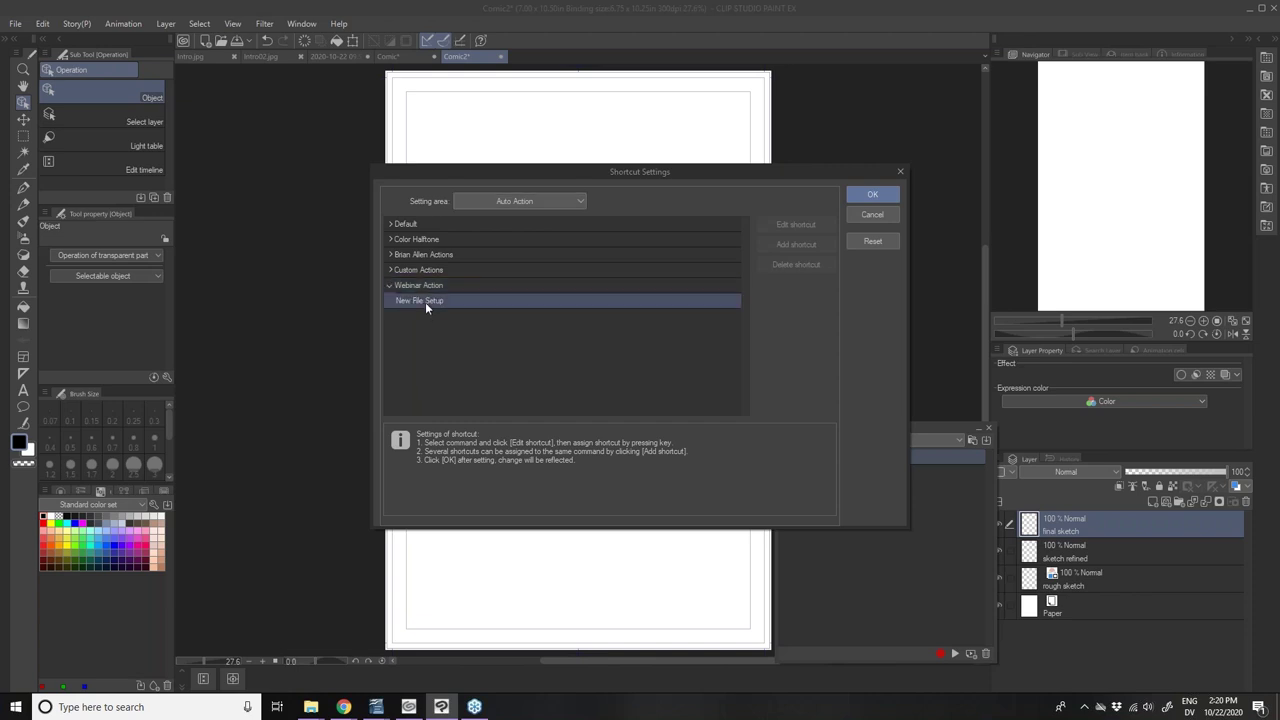
click(425, 302)
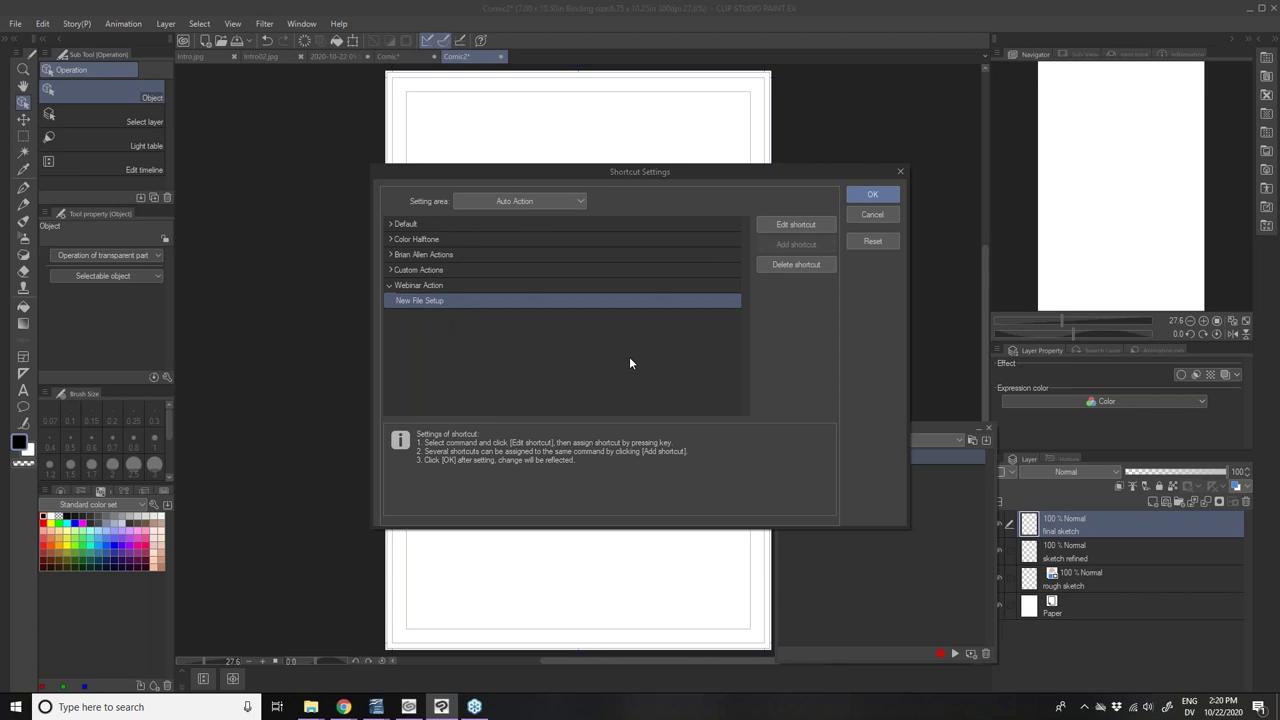
click(788, 224)
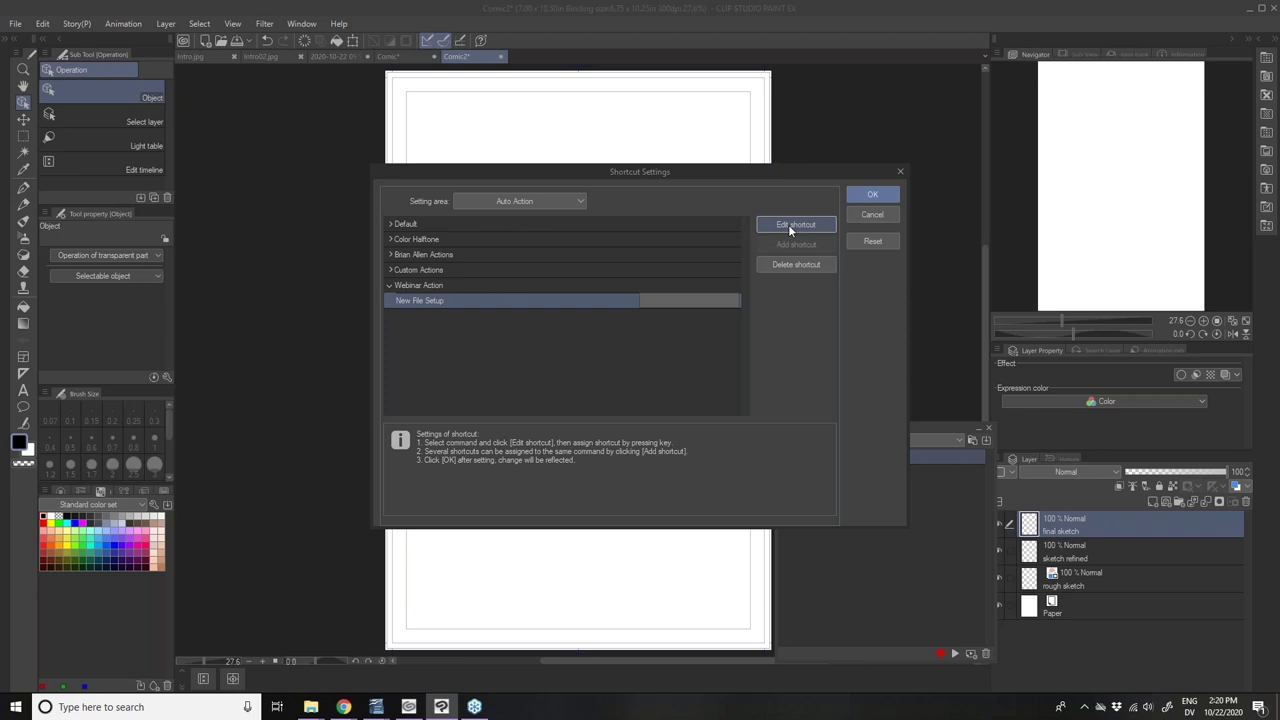
key(ctrl+F6)
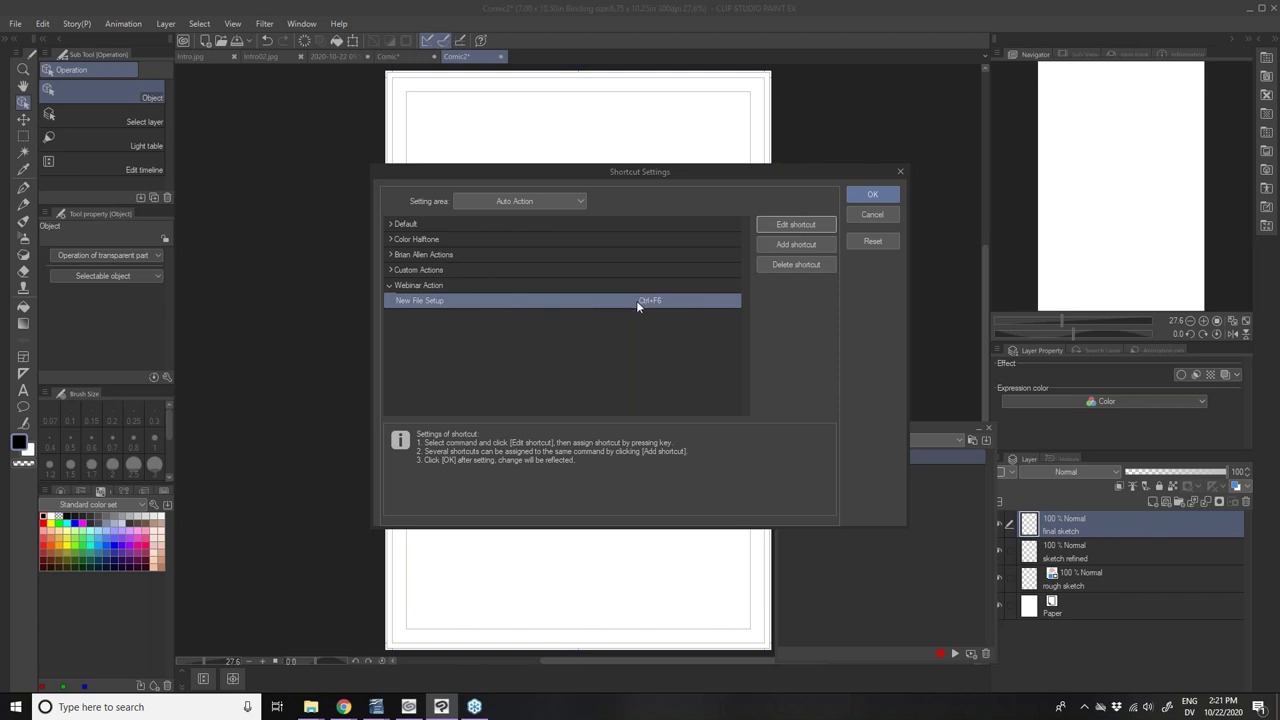
- Try to add U as a second shortcut for New File Setup, declining to replace its existing assignment
click(786, 244)
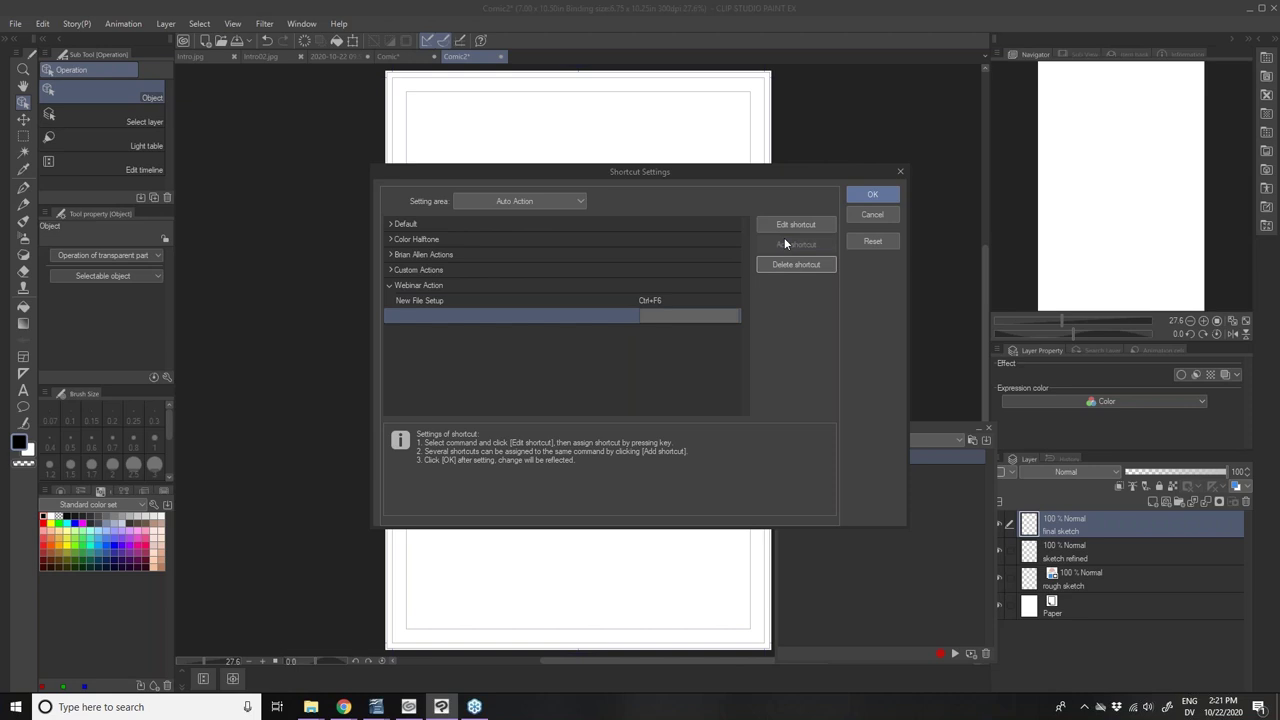
key(u)
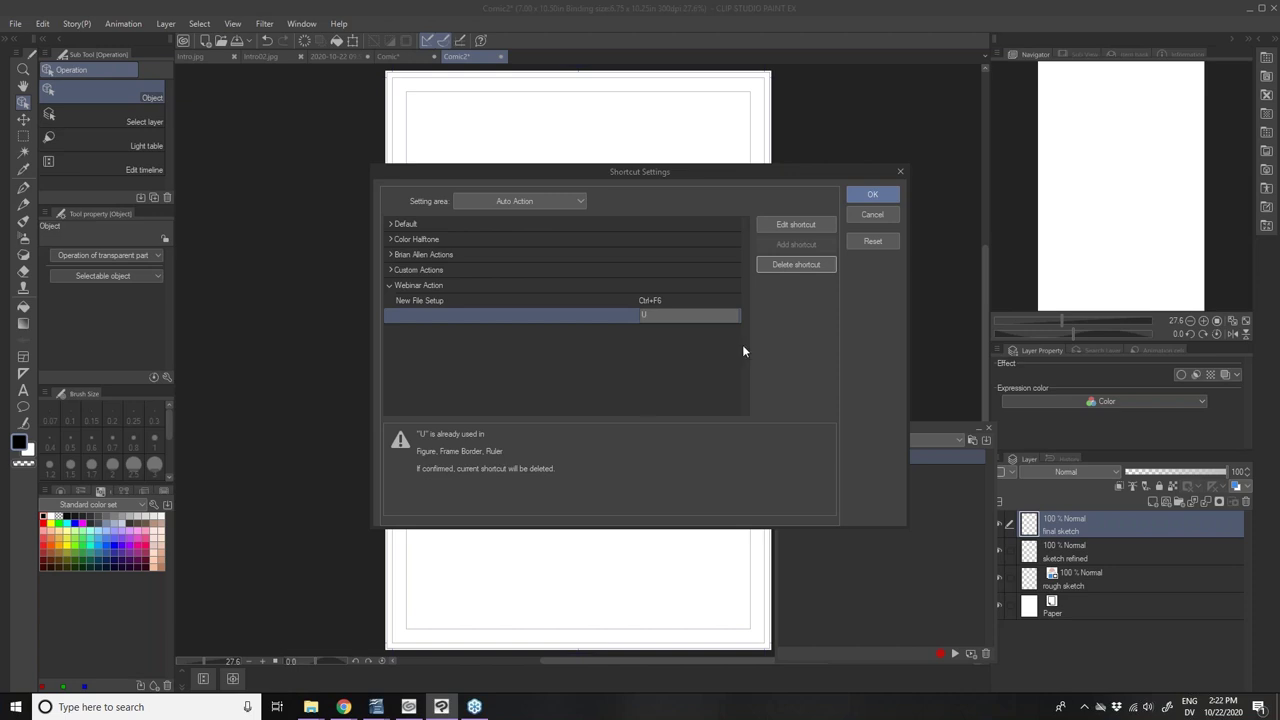
click(773, 270)
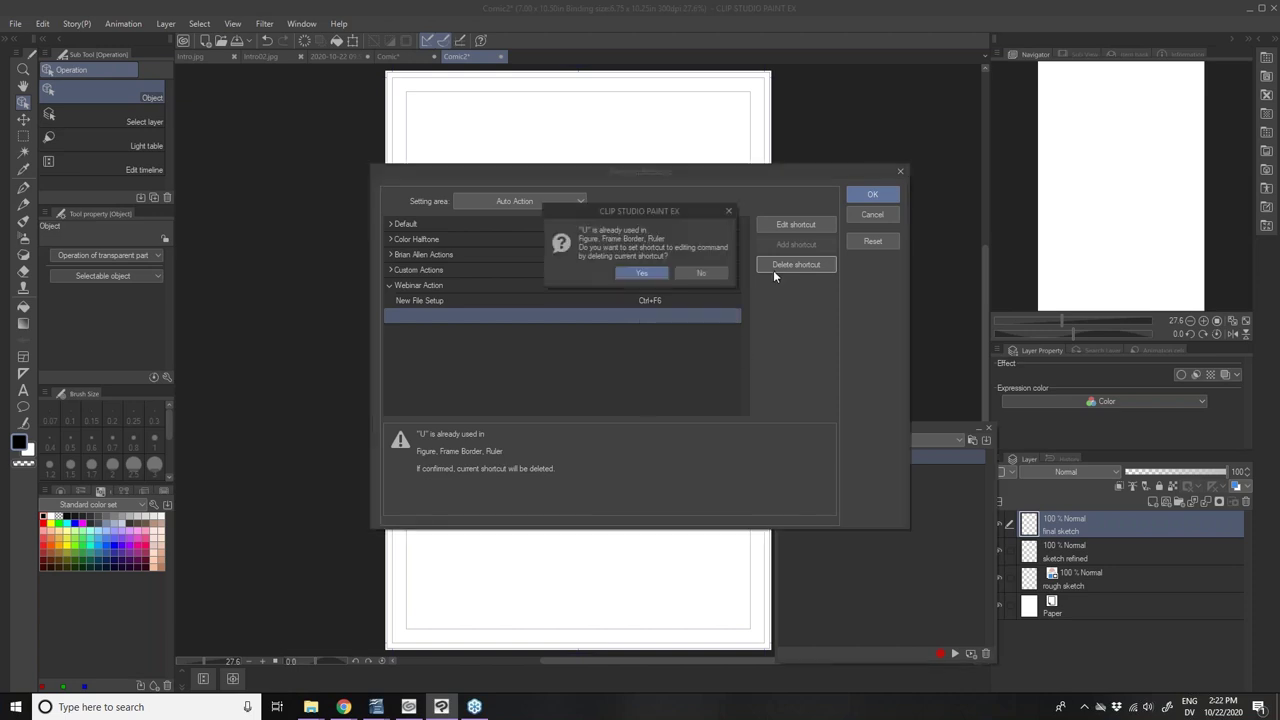
click(703, 272)
click(595, 305)
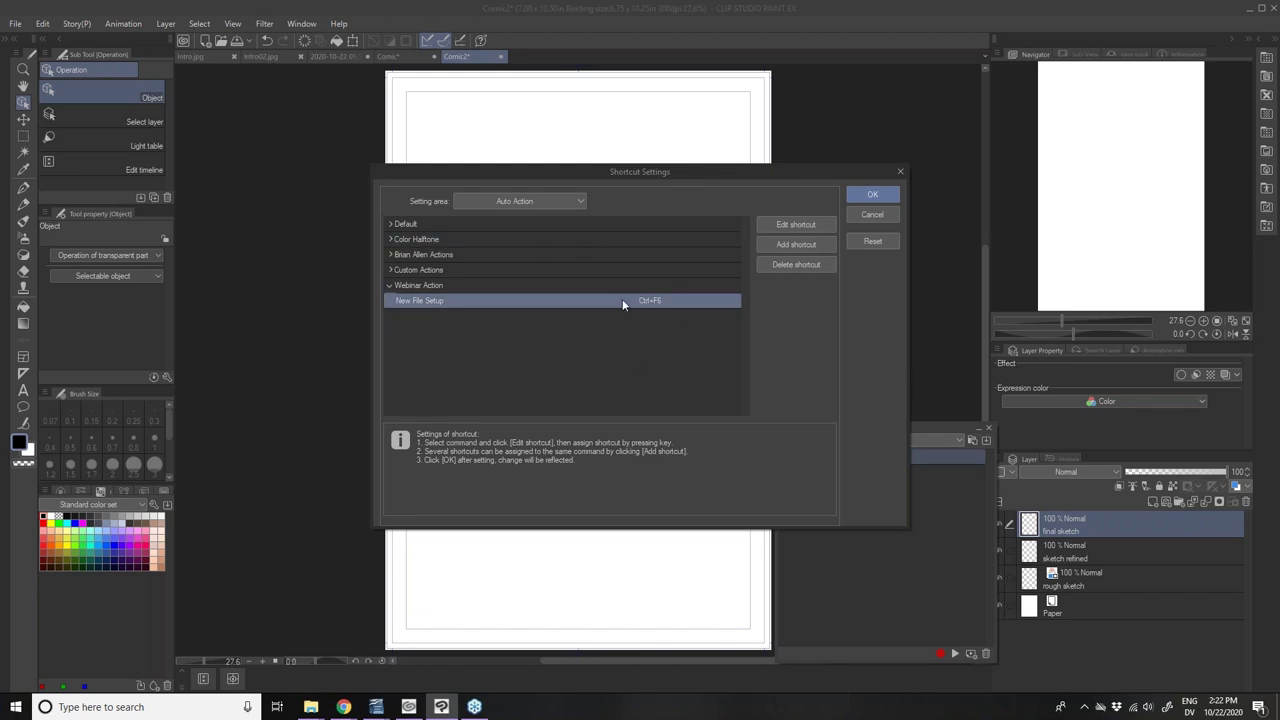
- Apply the shortcut settings and delete the final sketch, sketch refined and rough sketch layers
click(862, 199)
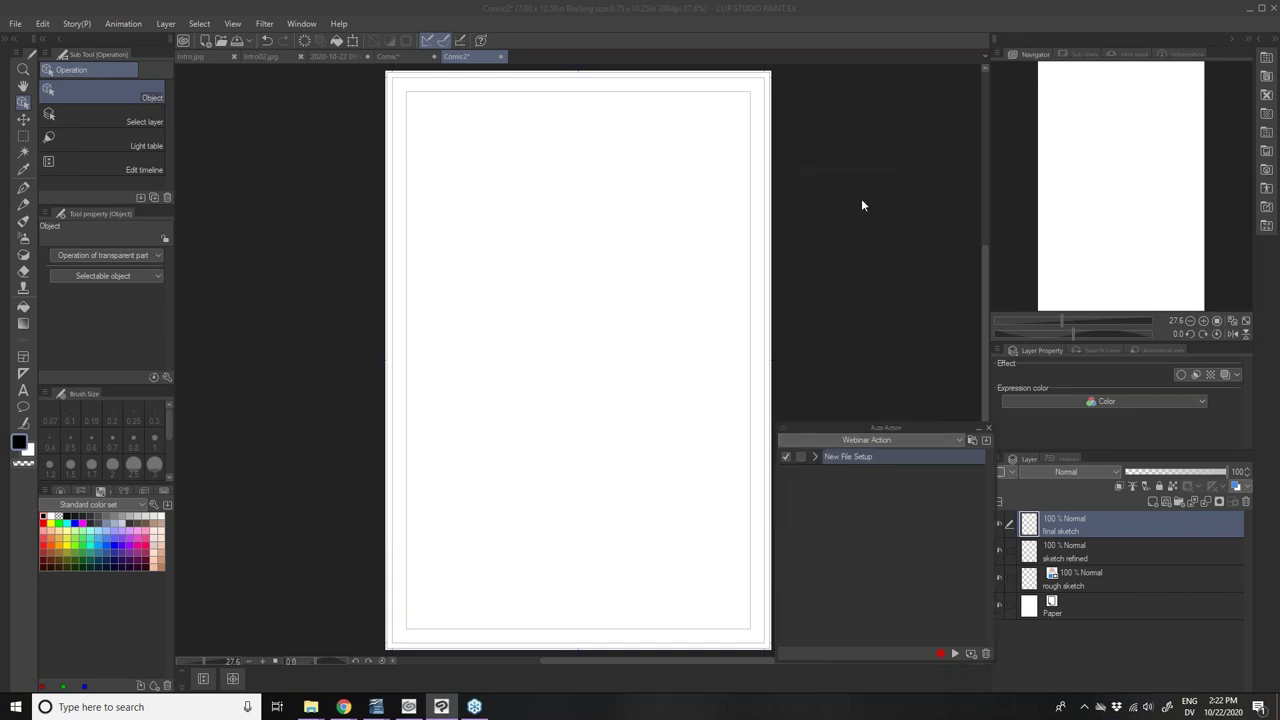
click(1246, 501)
click(1246, 501)
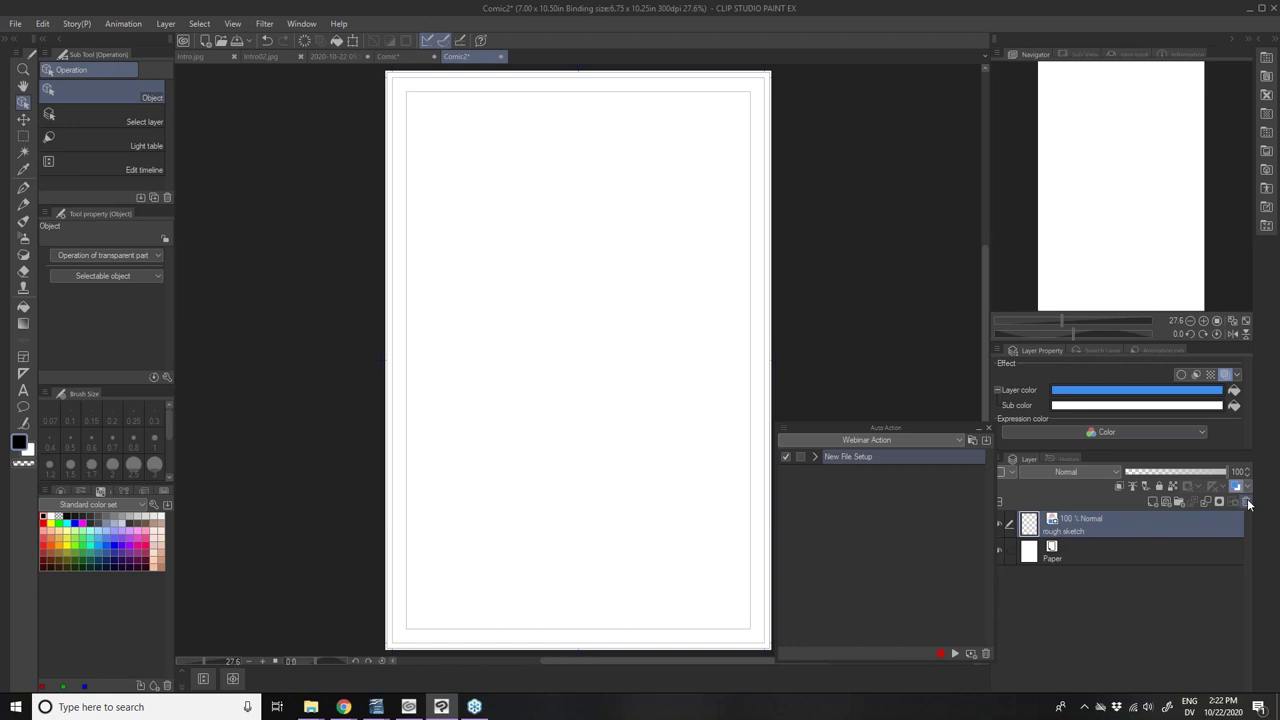
click(1246, 501)
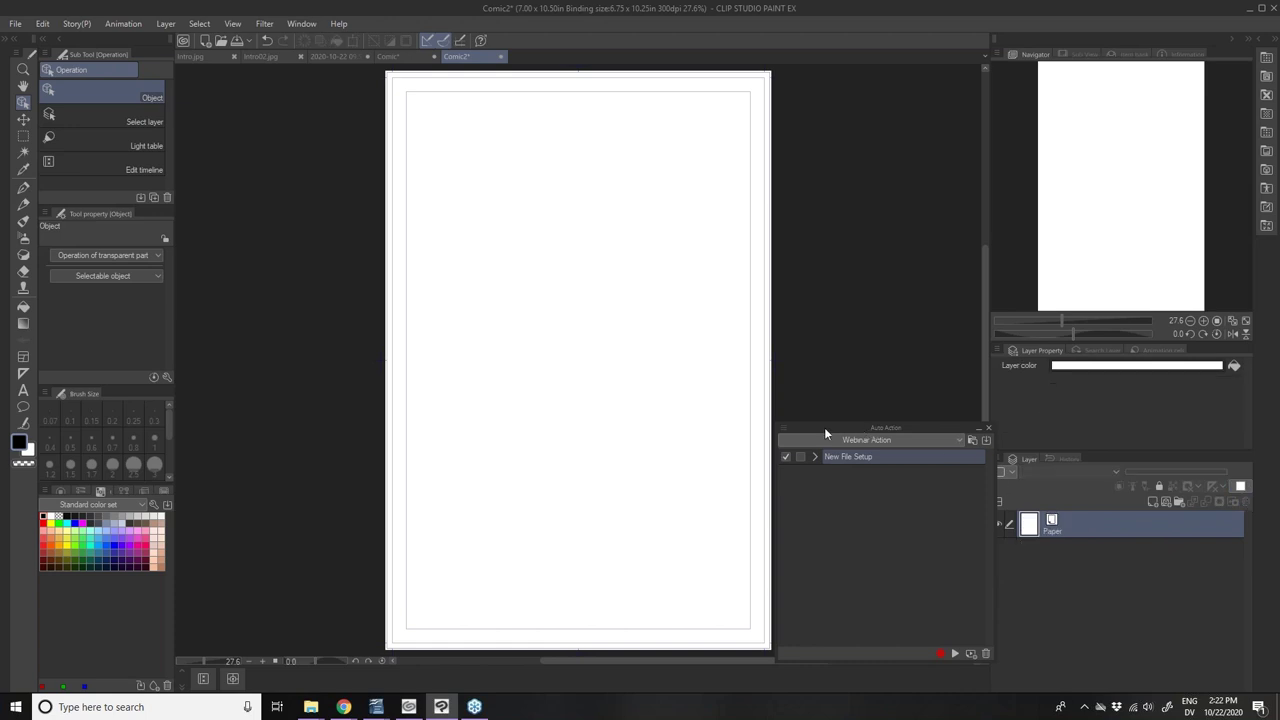
- Dock the Auto Action palette together with the Layer palette and bring the Layer palette to the front
drag(807, 427, 1080, 460)
click(1014, 458)
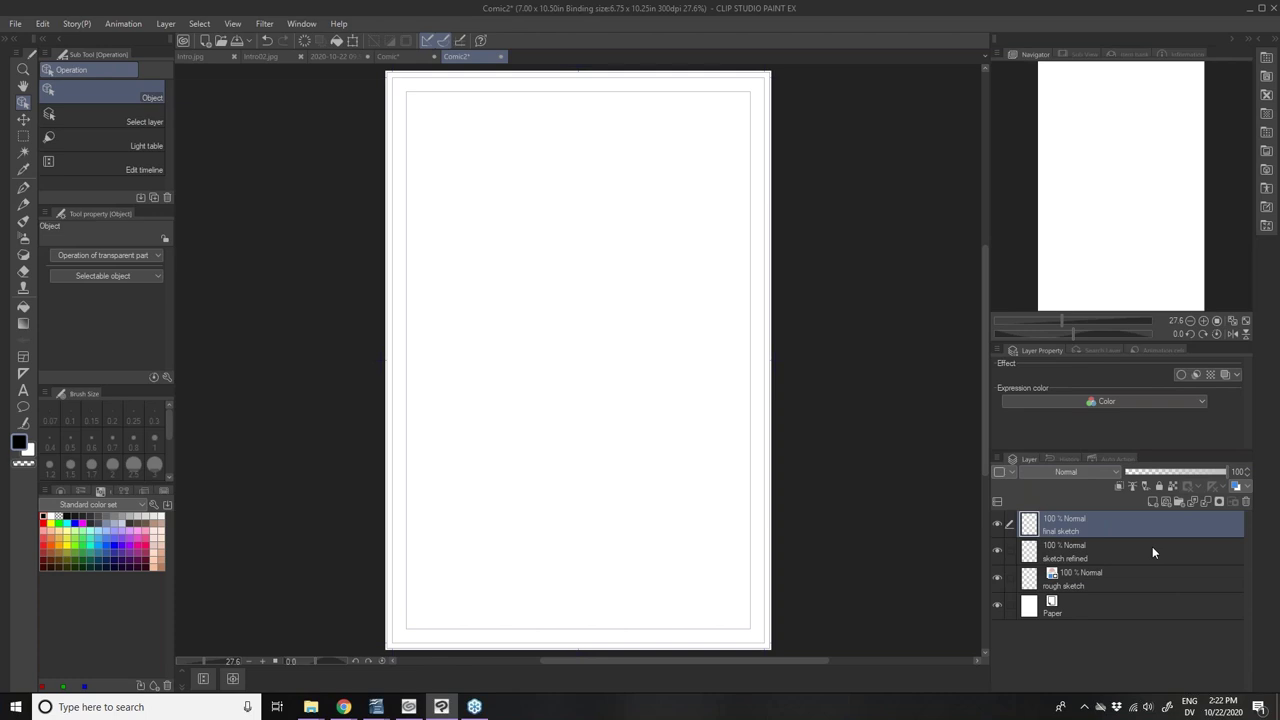
- Add the New File Setup auto action from the Webinar Action set to the command bar
click(1095, 586)
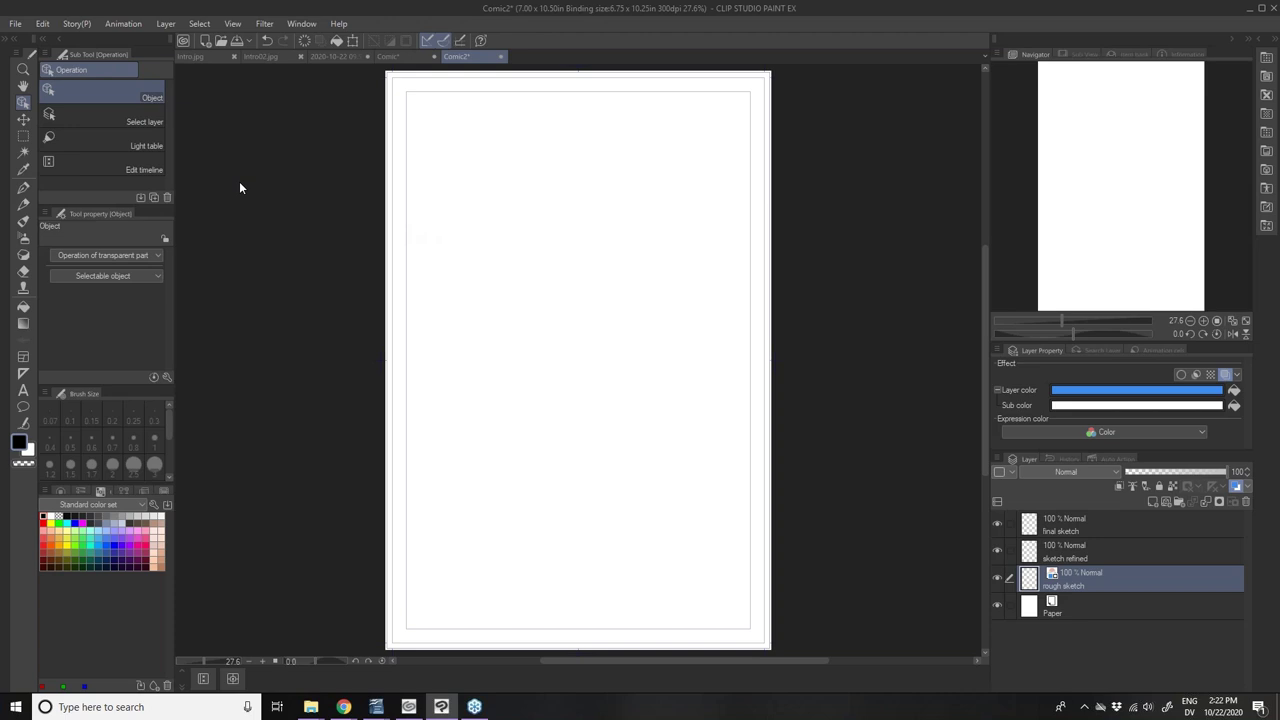
click(16, 24)
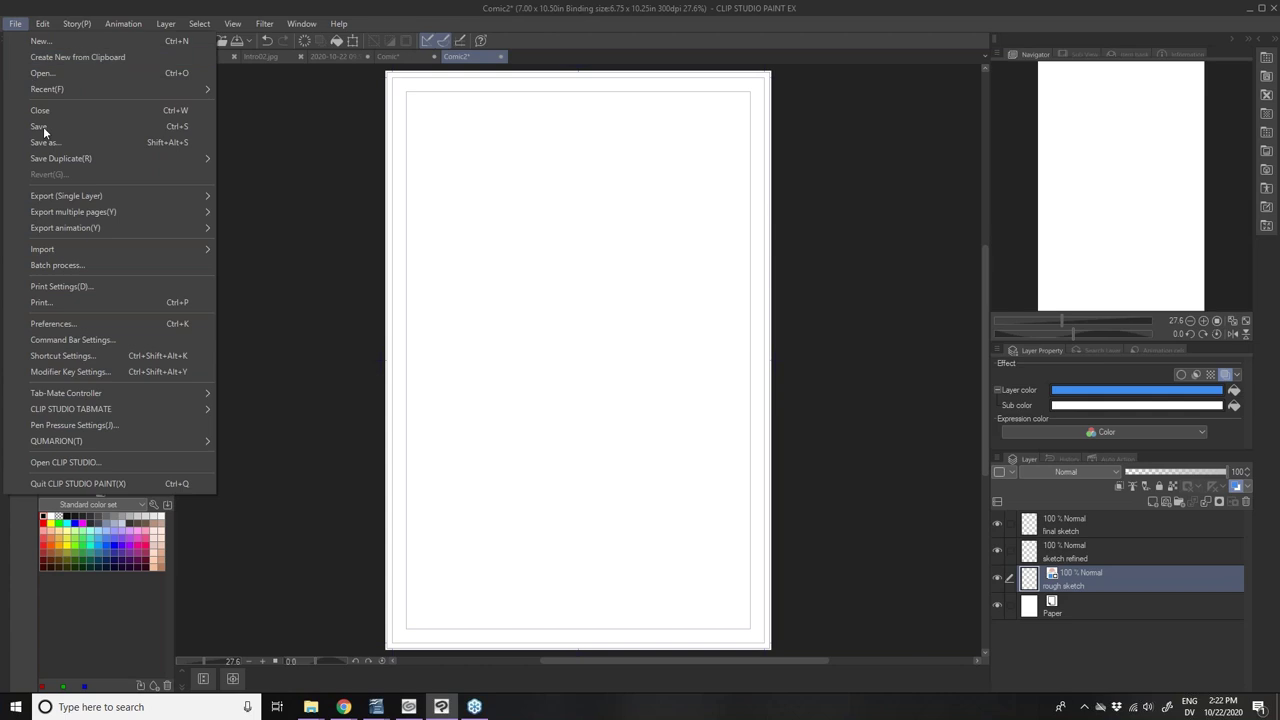
click(73, 343)
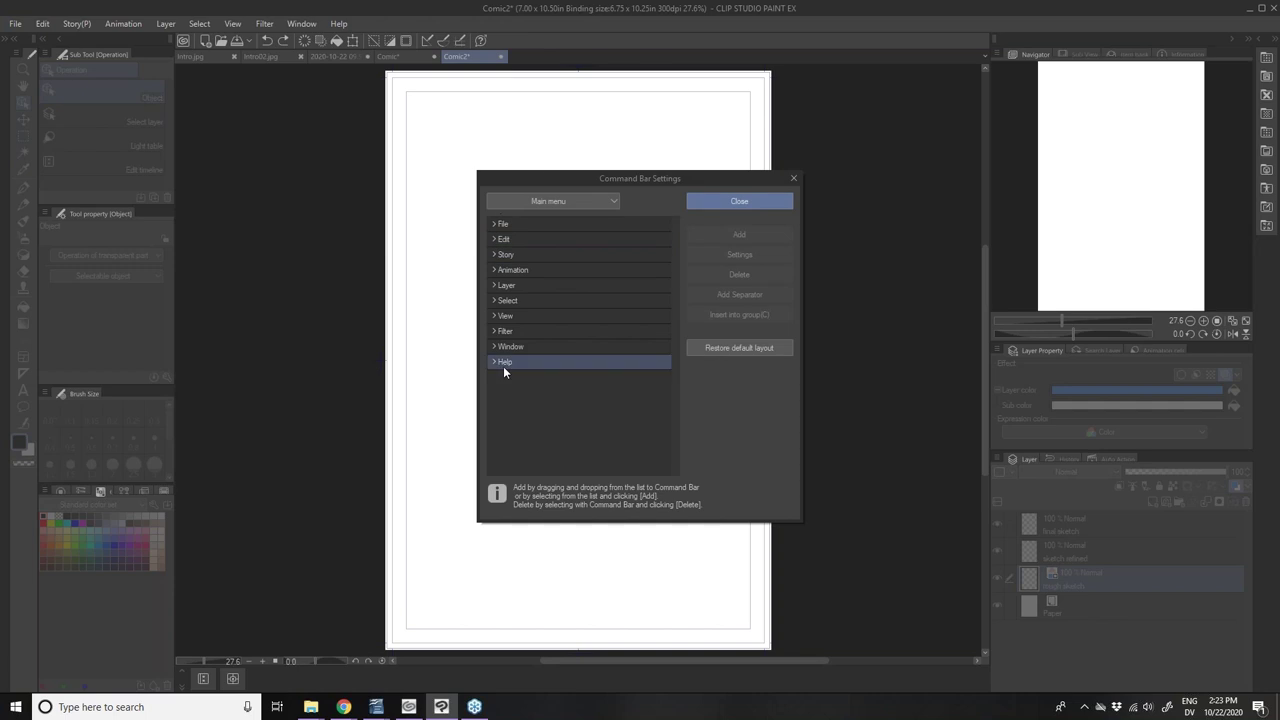
click(543, 204)
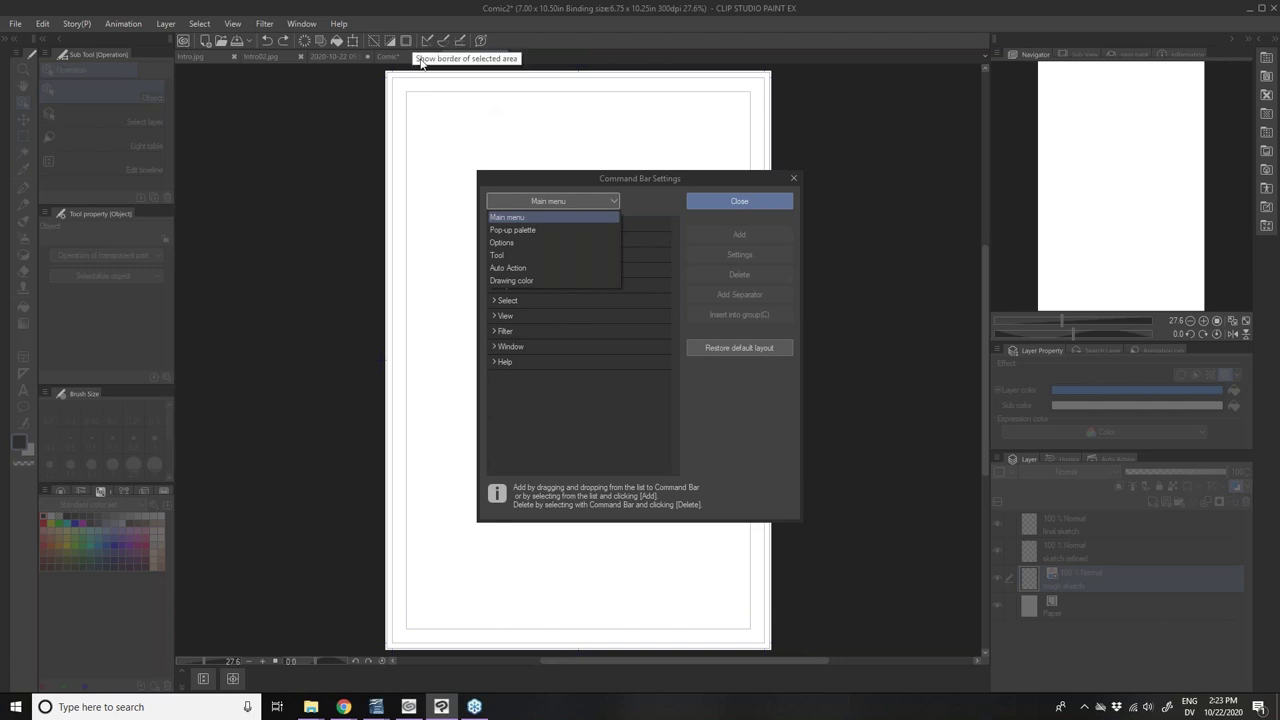
click(516, 268)
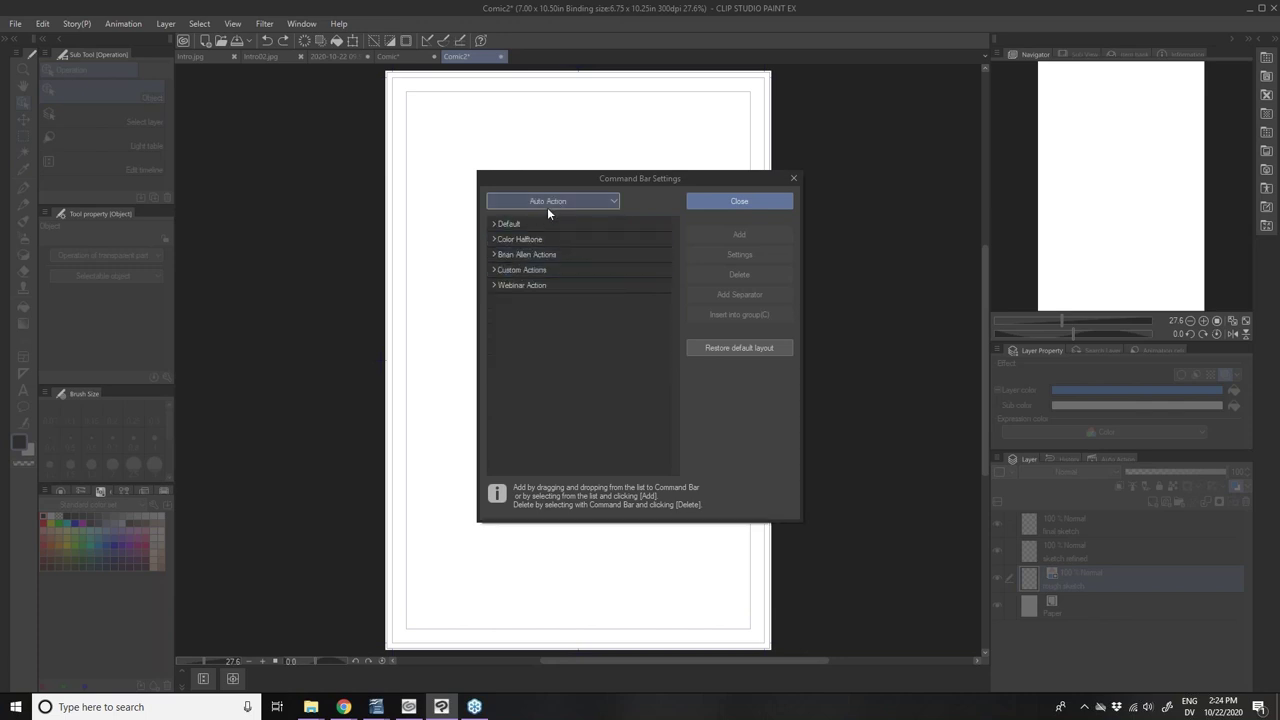
click(492, 285)
click(497, 300)
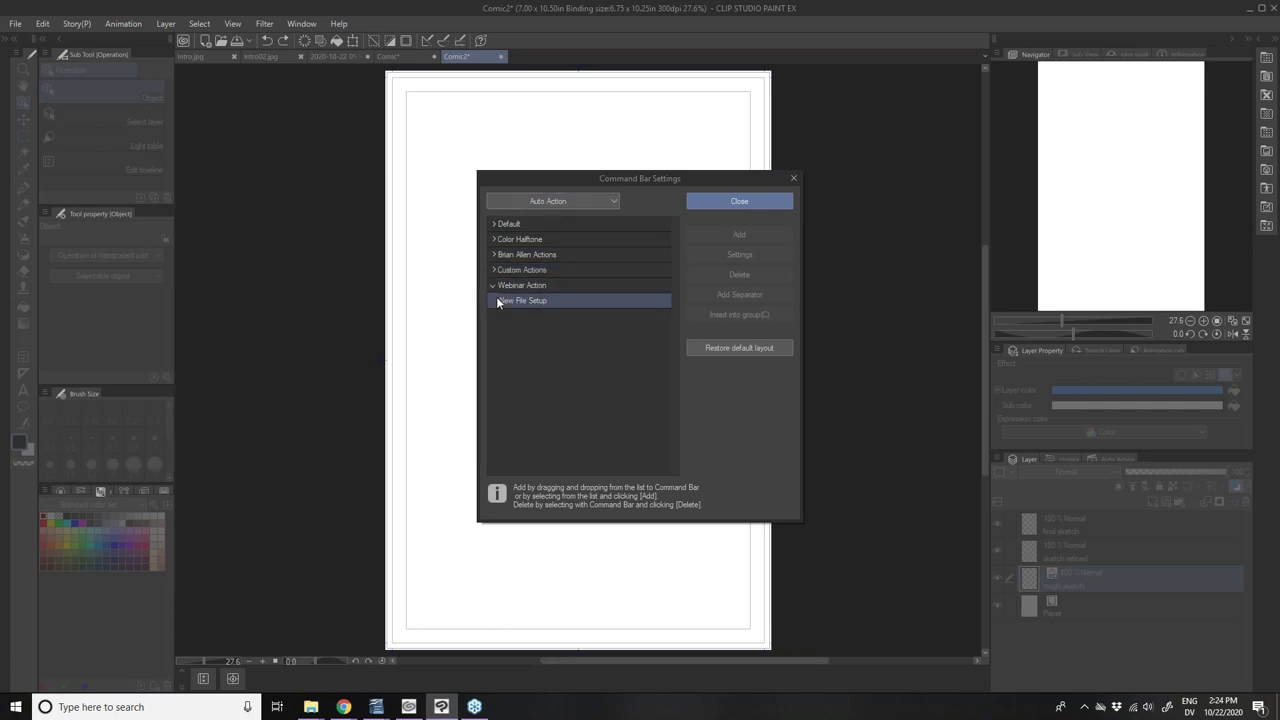
click(528, 301)
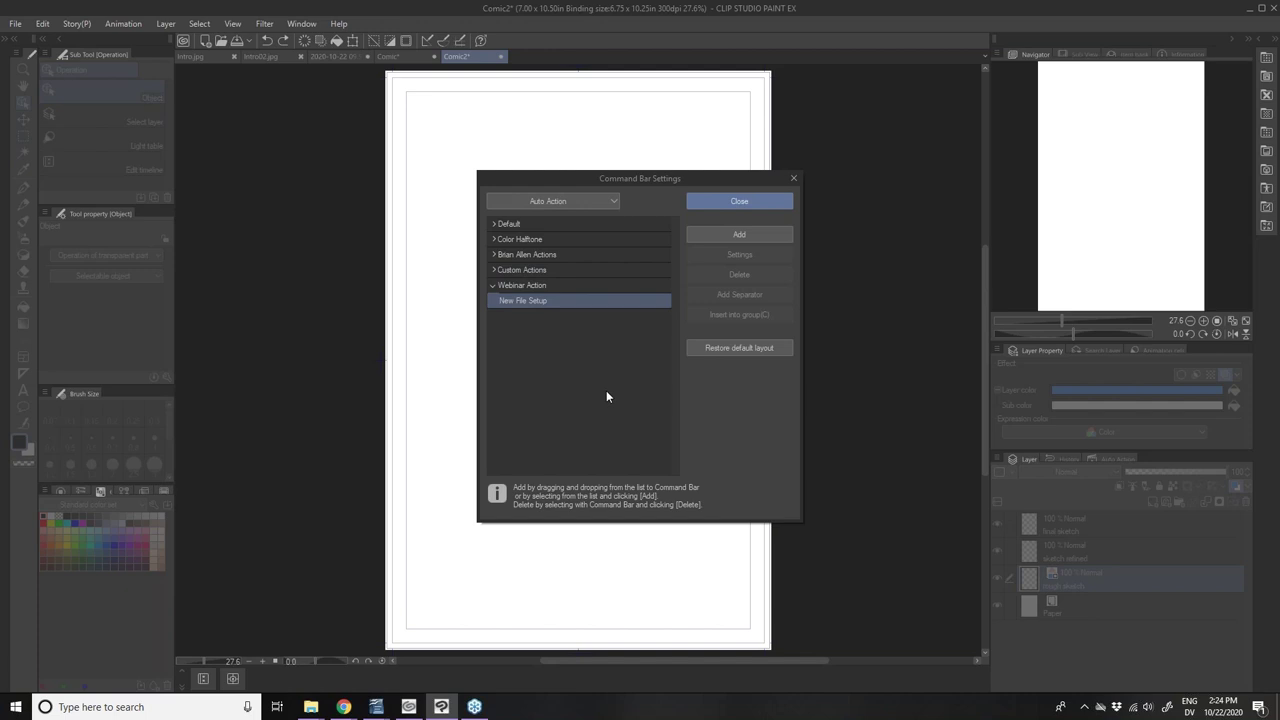
click(740, 232)
- Move the New File Setup icon between Save and Undo on the command bar and close the command bar settings
drag(495, 42, 254, 47)
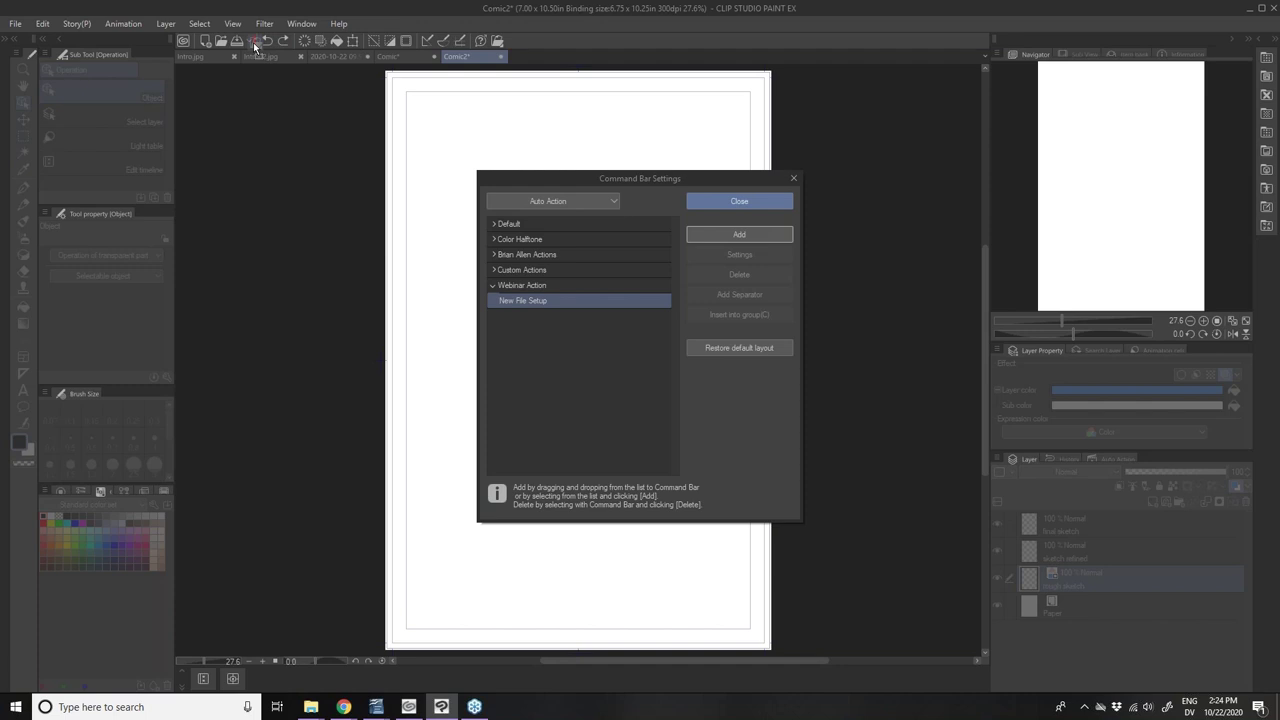
drag(254, 47, 255, 47)
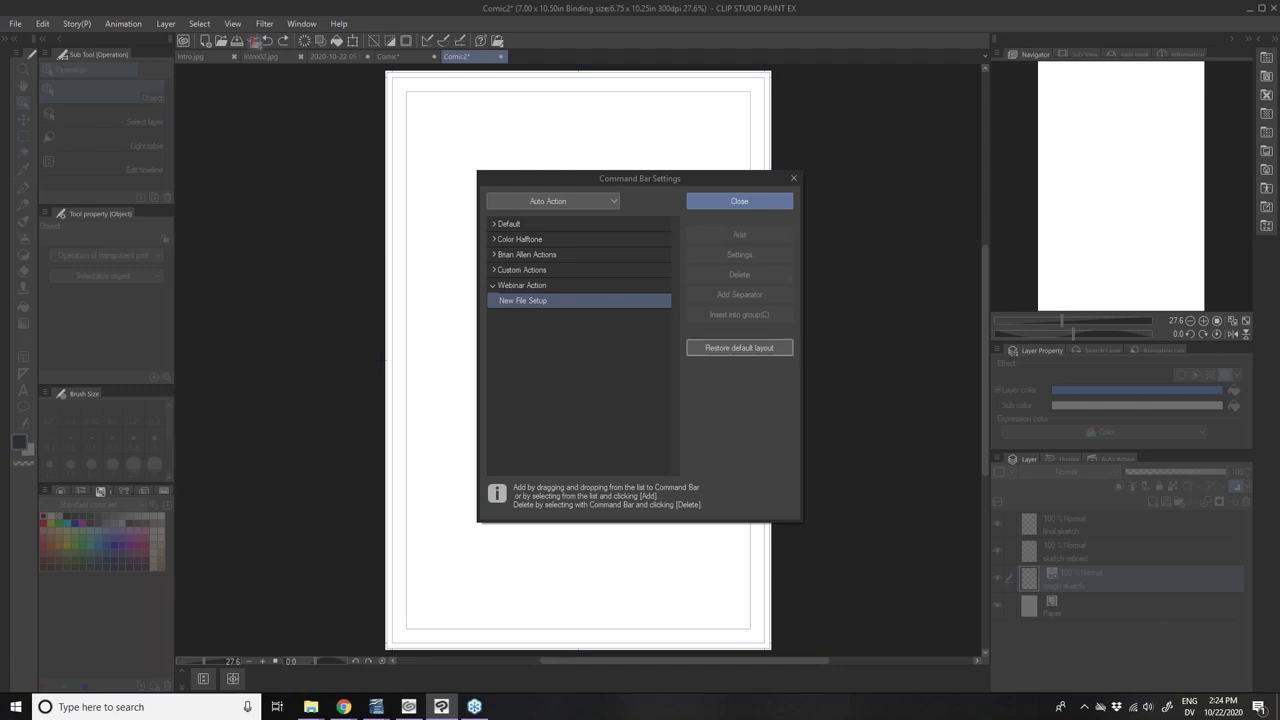
click(739, 201)
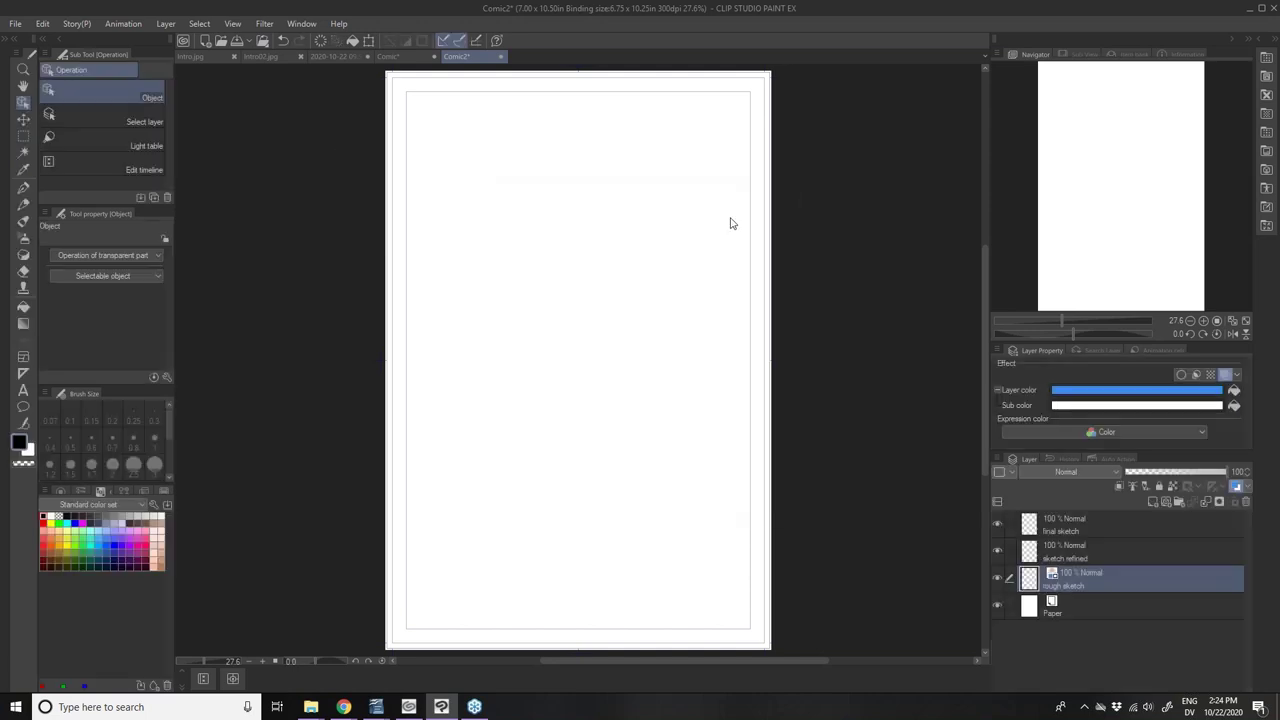
- Delete the final sketch, sketch refined and rough sketch layers, and close the Comic2 file without saving
click(1071, 529)
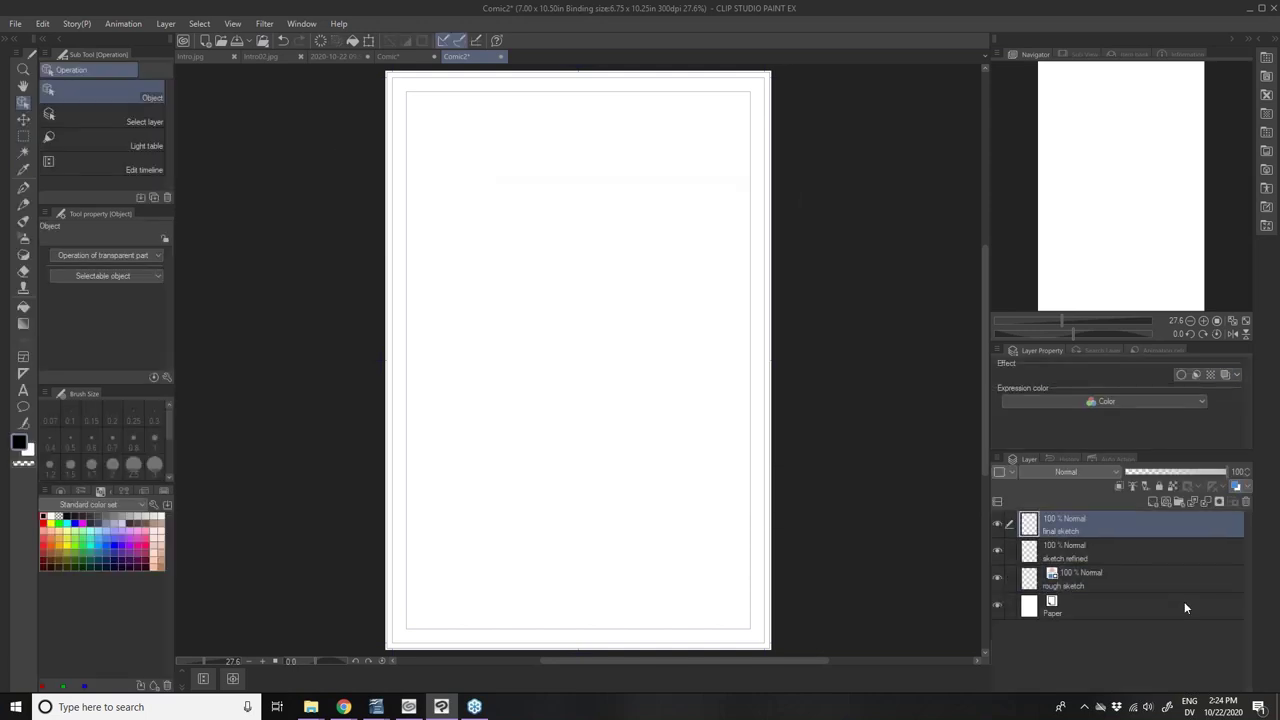
click(1245, 502)
click(1245, 502)
click(1245, 502)
click(499, 55)
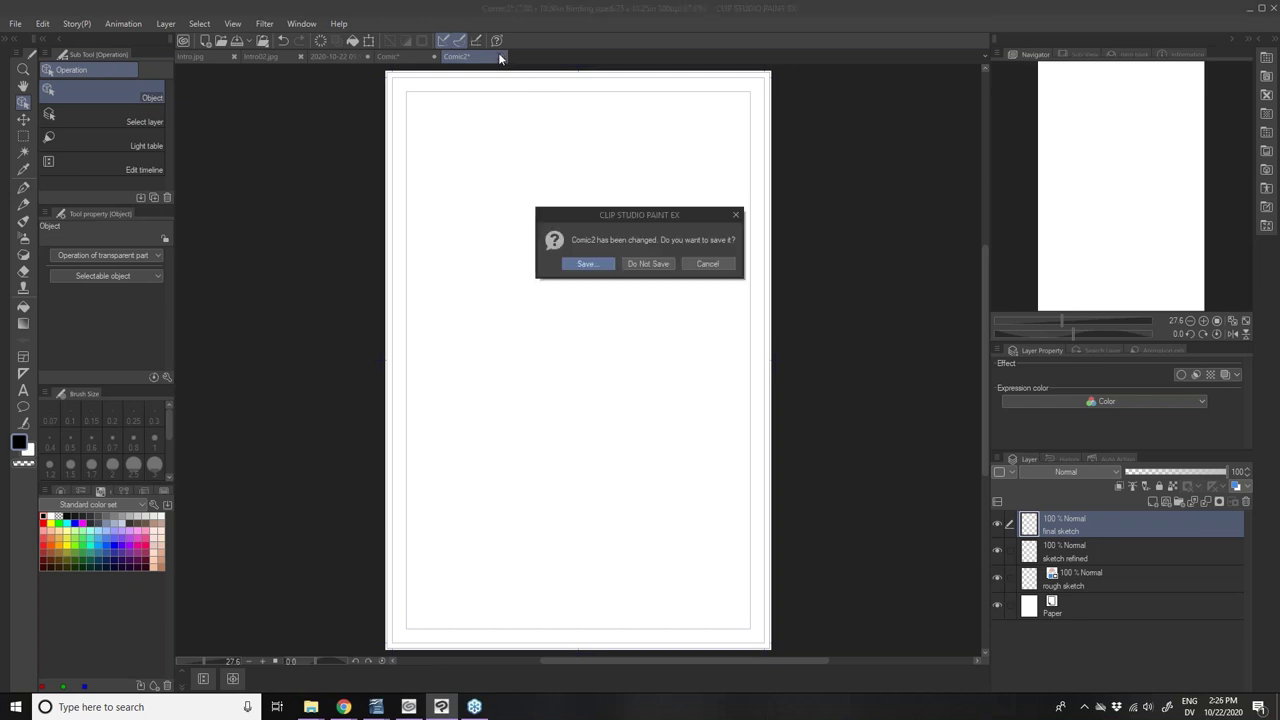
click(646, 264)
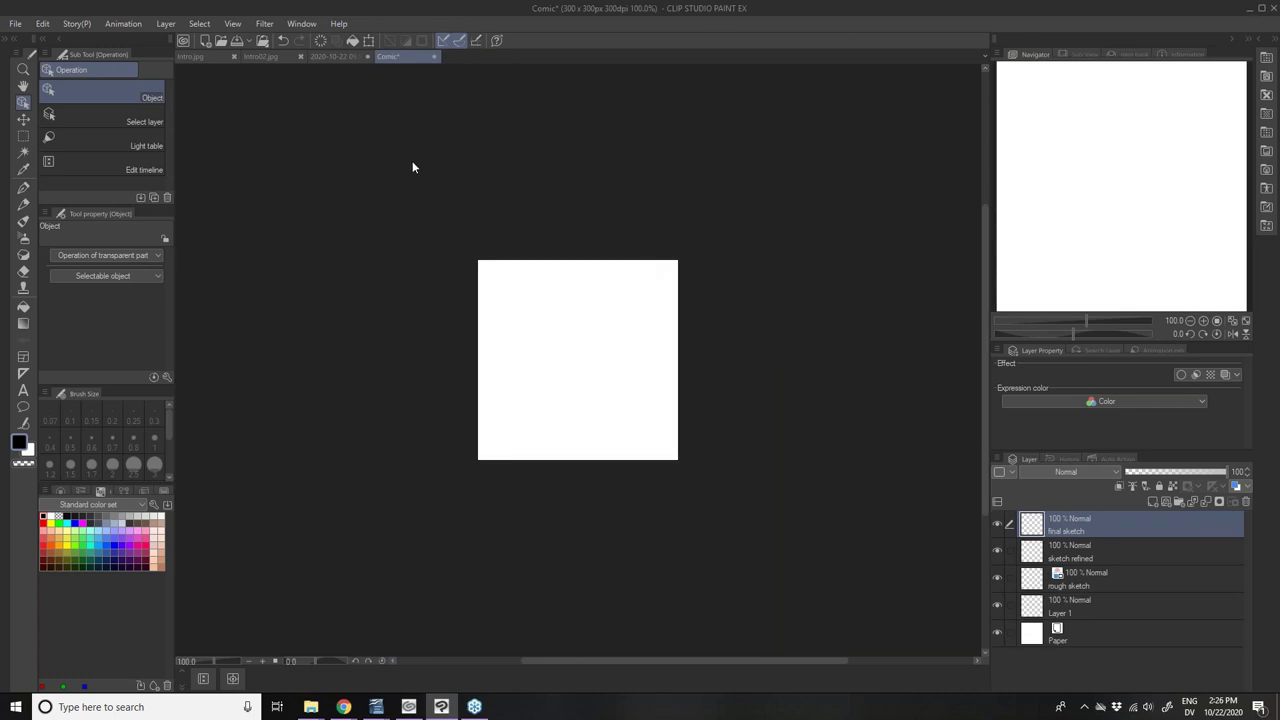
- Expand the Material palette and browse through the list of all materials
click(1259, 44)
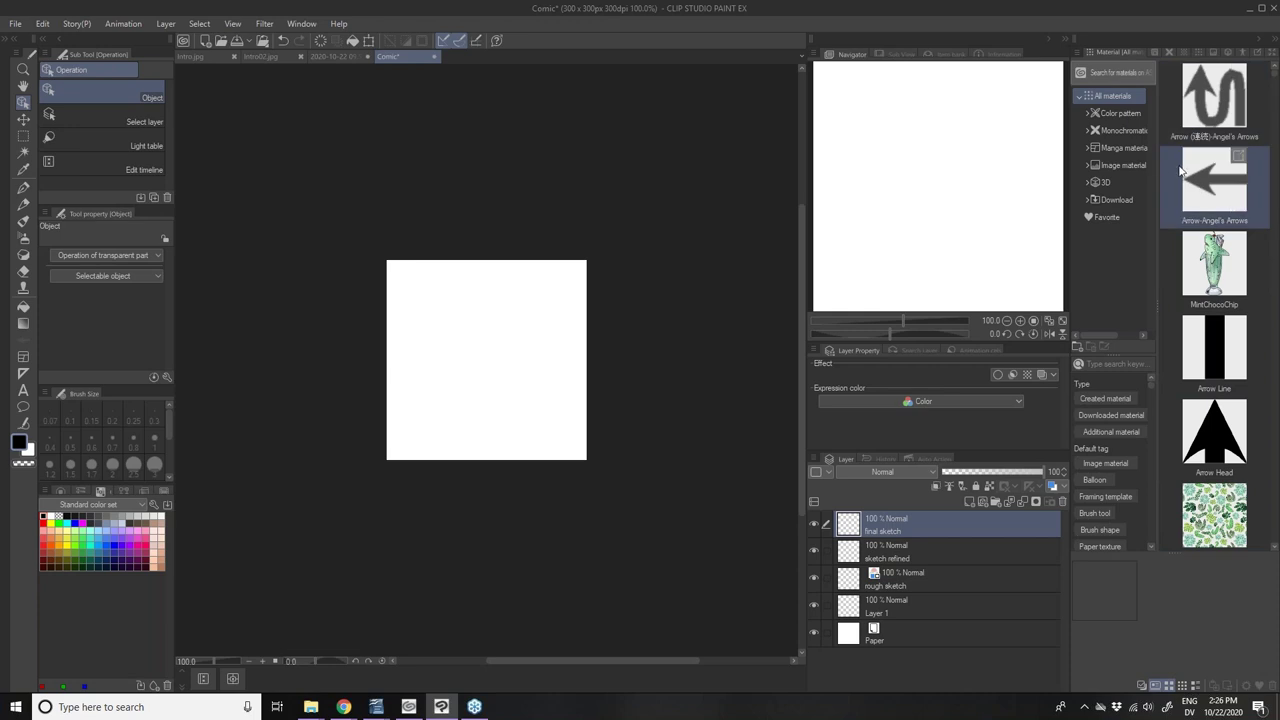
scroll(1208, 228, down, 1)
scroll(1208, 228, down, 1)
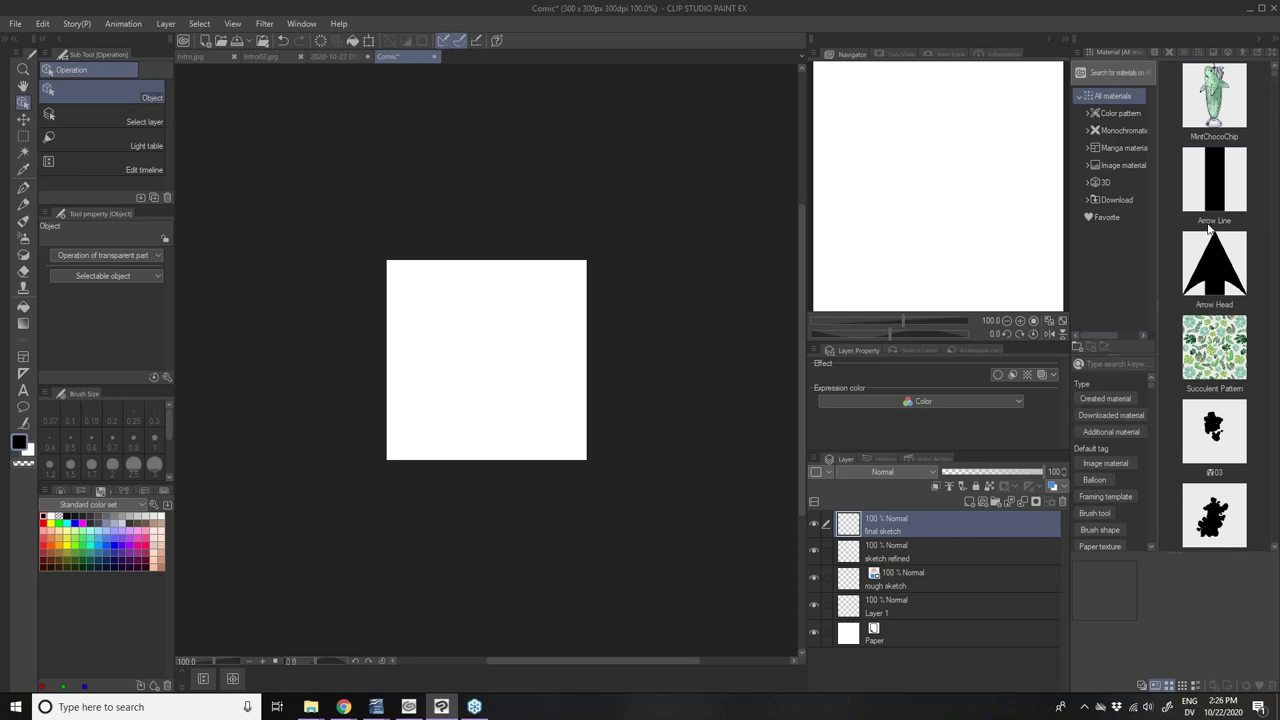
scroll(1208, 228, down, 5)
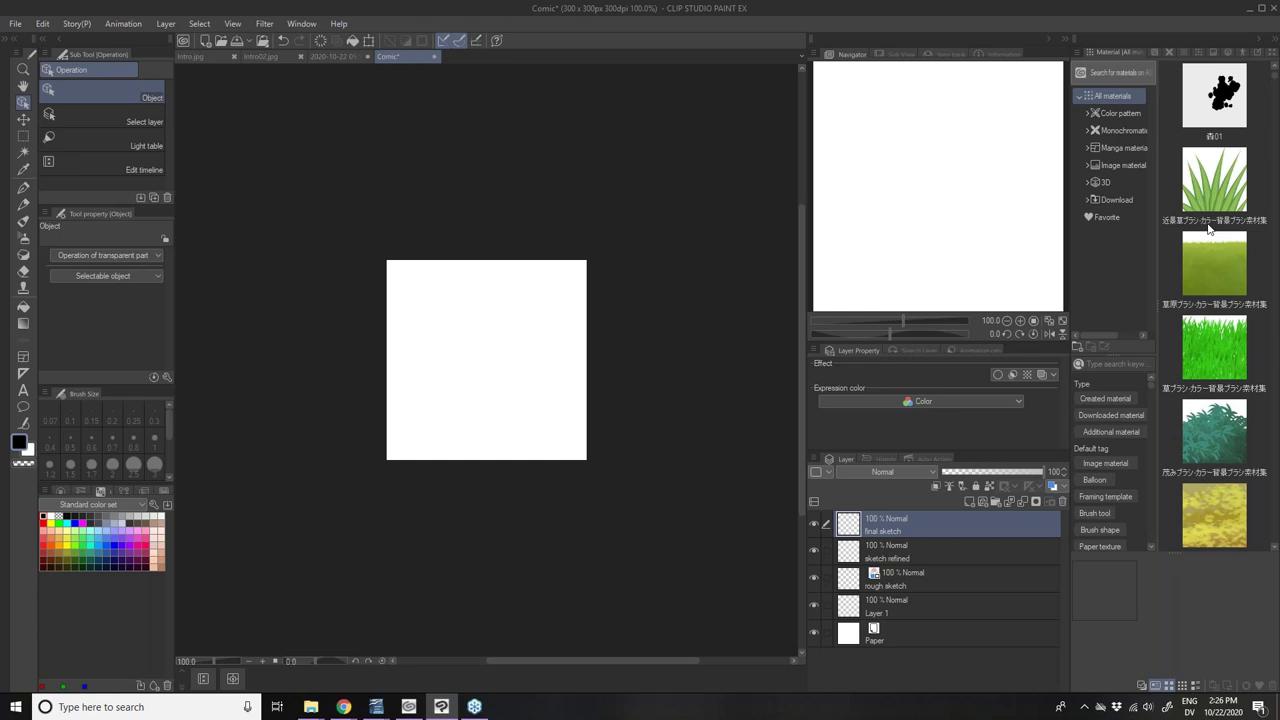
scroll(1208, 228, down, 4)
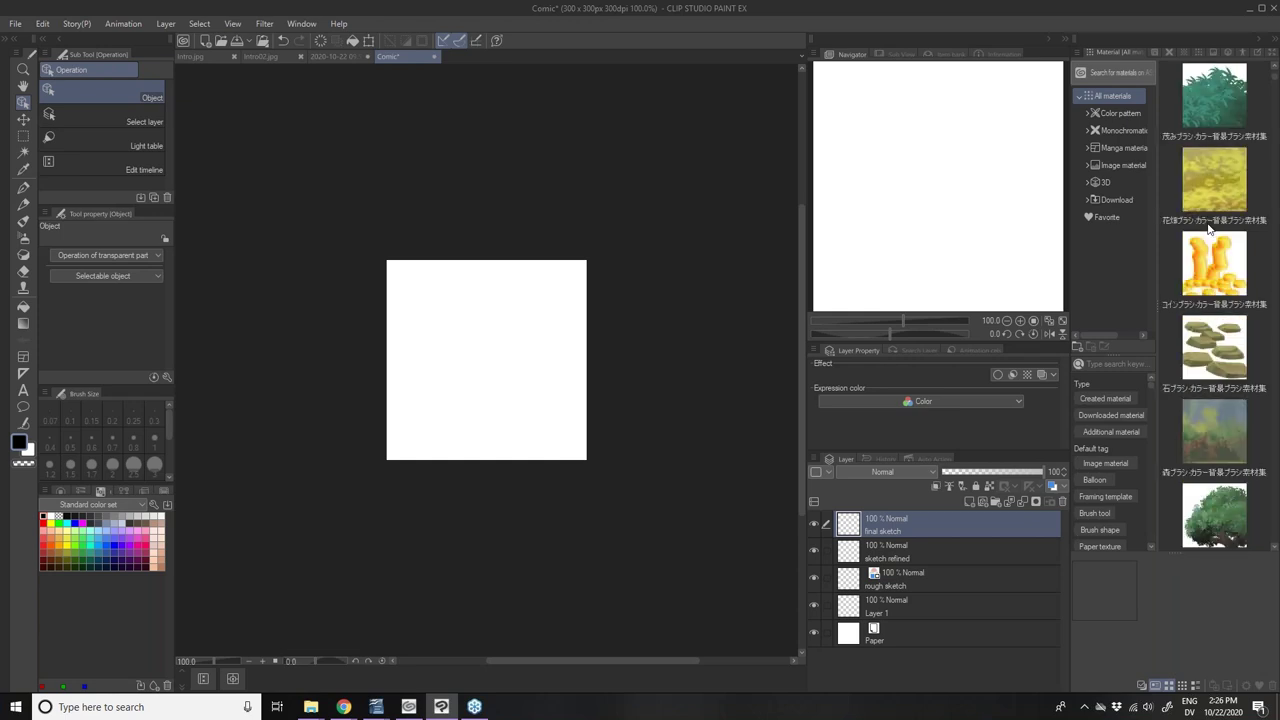
scroll(1208, 228, down, 1)
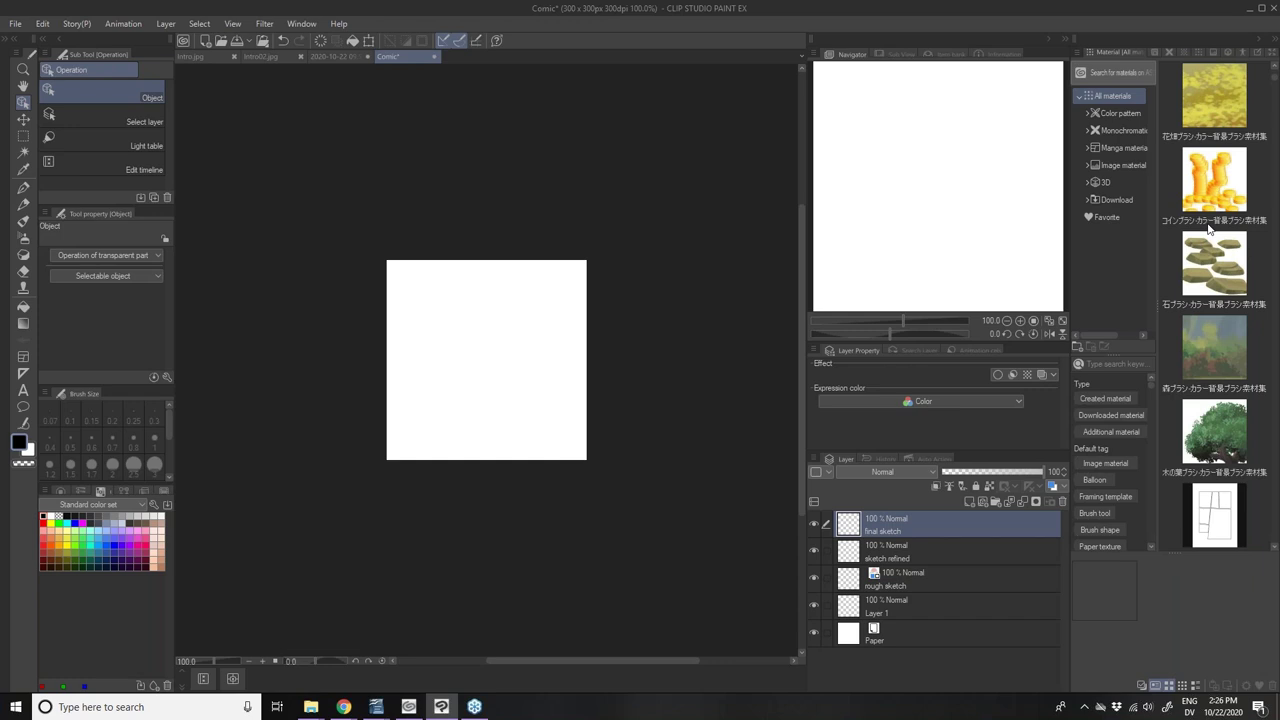
scroll(1208, 228, down, 10)
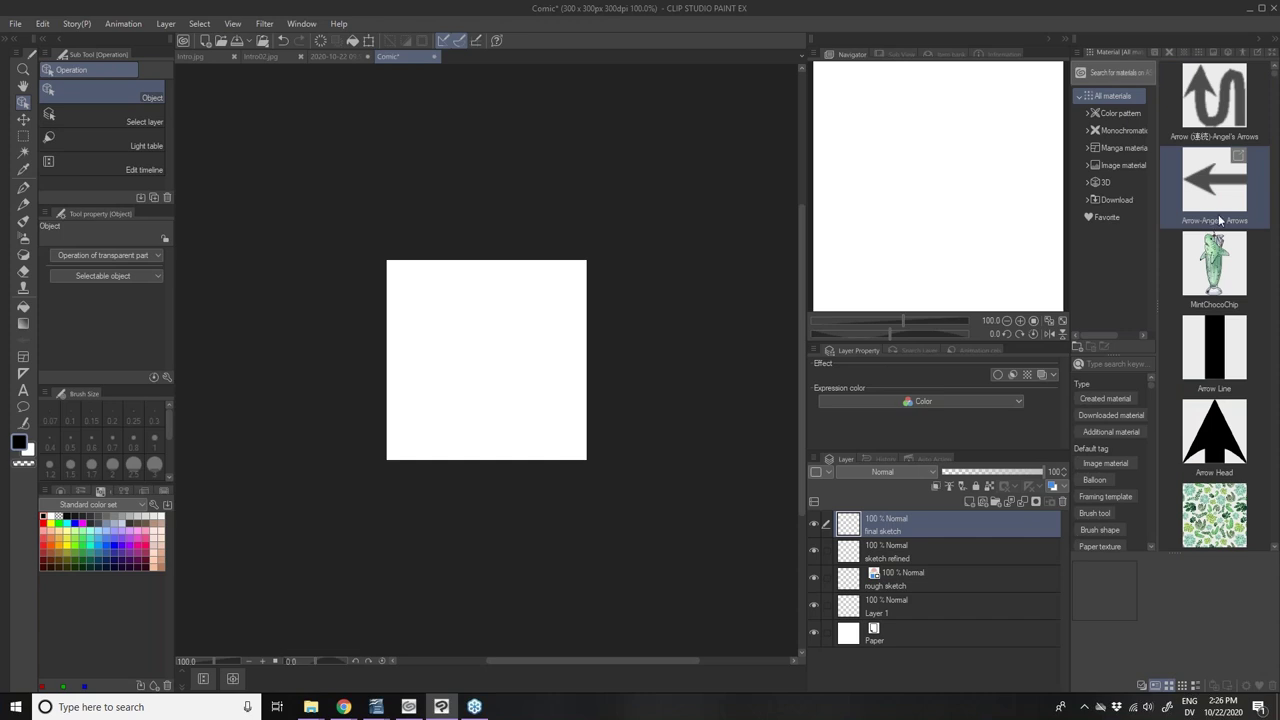
- Select the Succulent Pattern material, view the open photo of the succulent fabric and return to the Comic canvas
click(1213, 262)
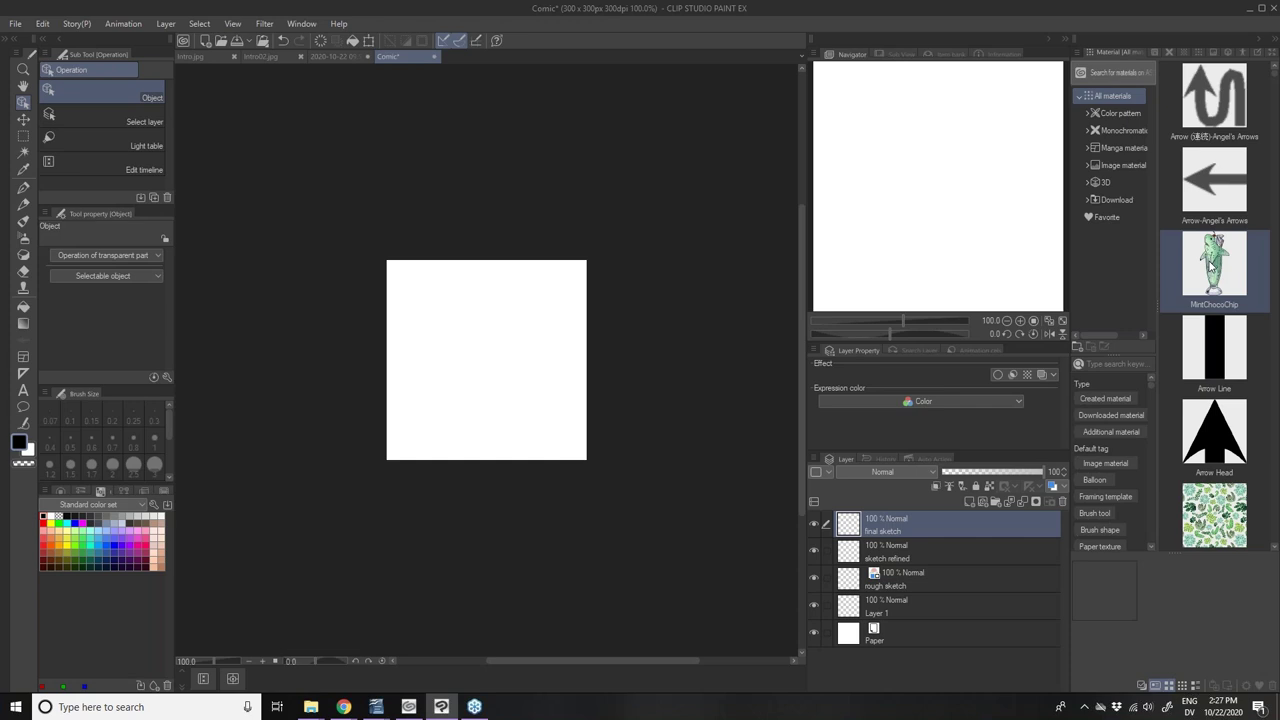
scroll(1210, 268, down, 1)
click(1212, 428)
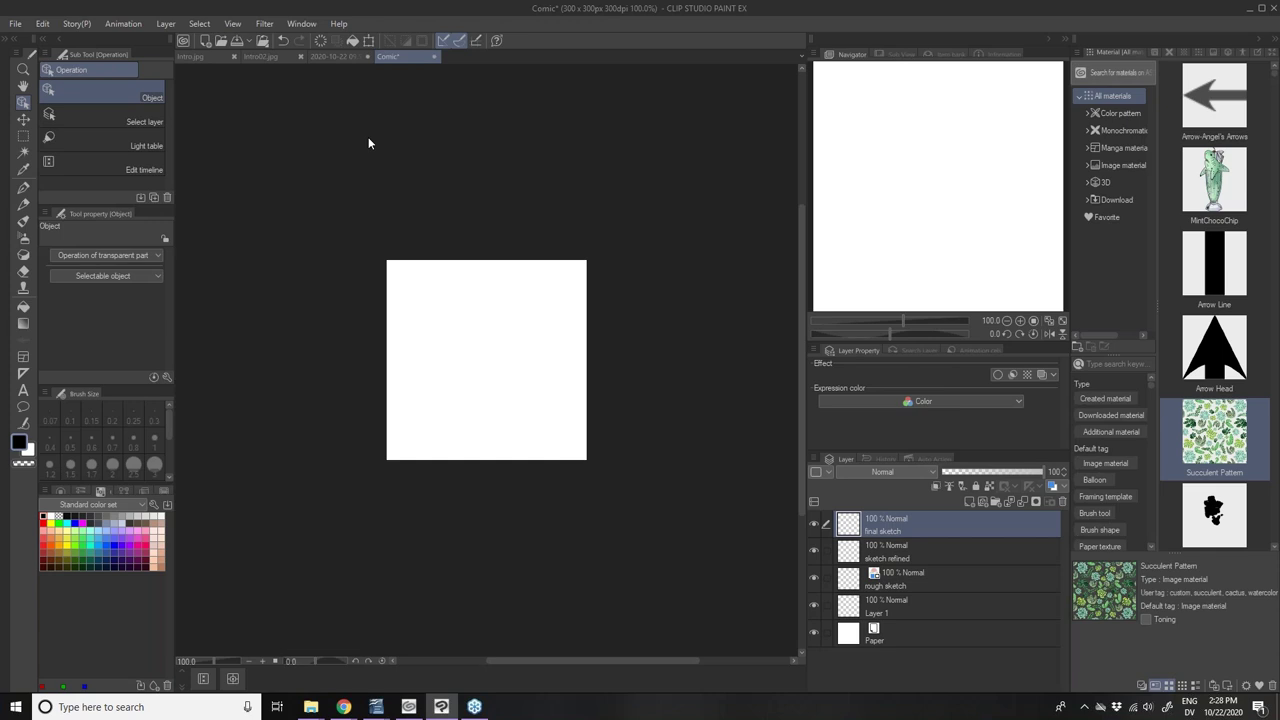
click(328, 57)
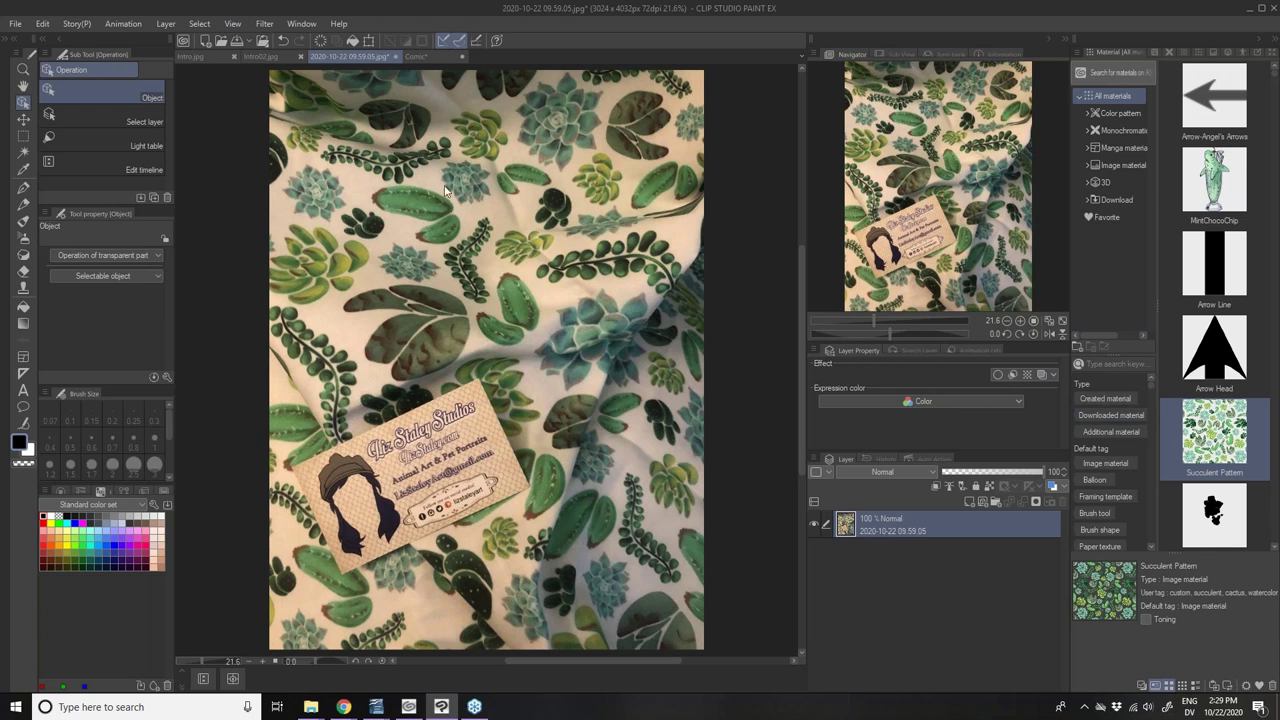
click(415, 57)
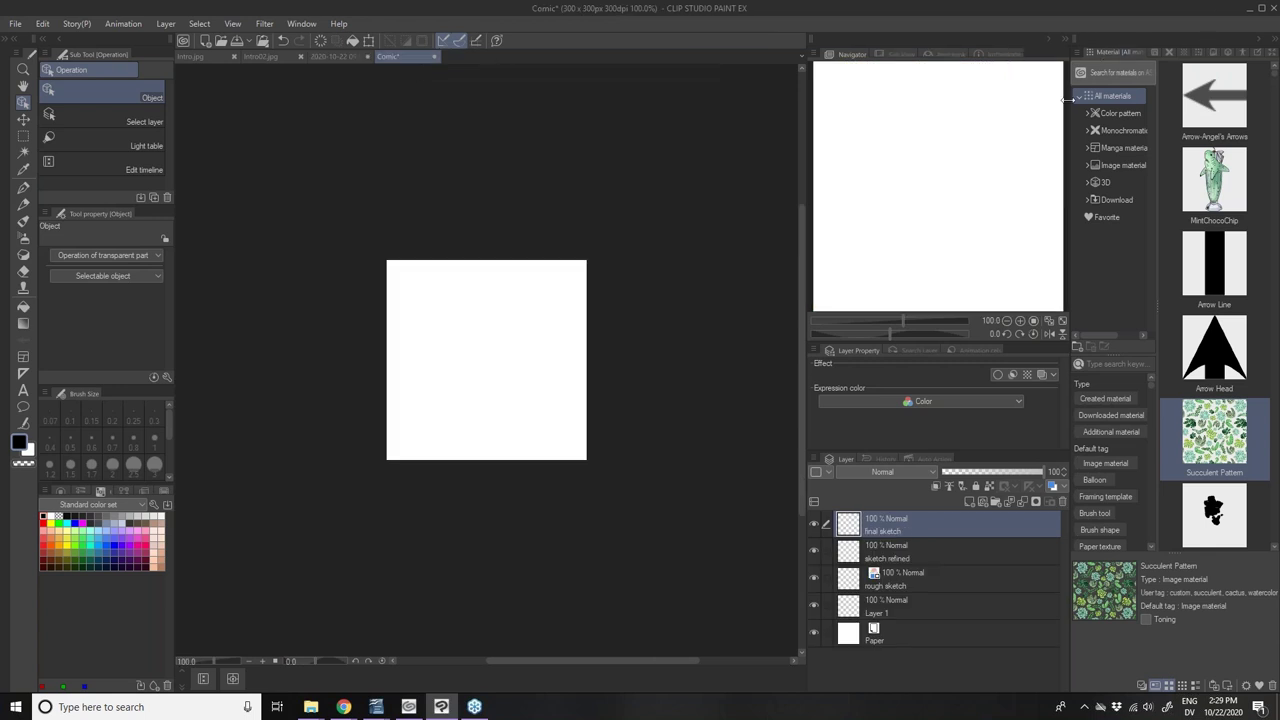
- Narrow the Material palette and examine the pink gingham pattern up close in the Sub View palette
drag(1075, 97, 1135, 106)
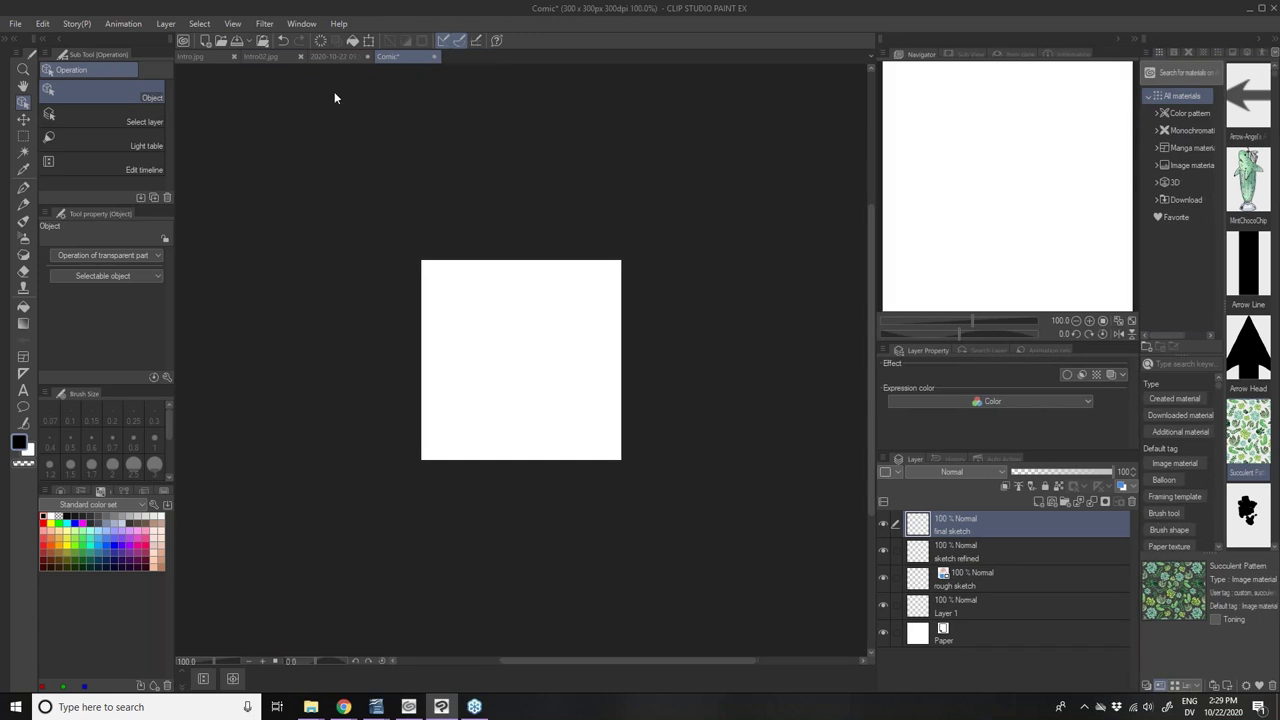
click(951, 53)
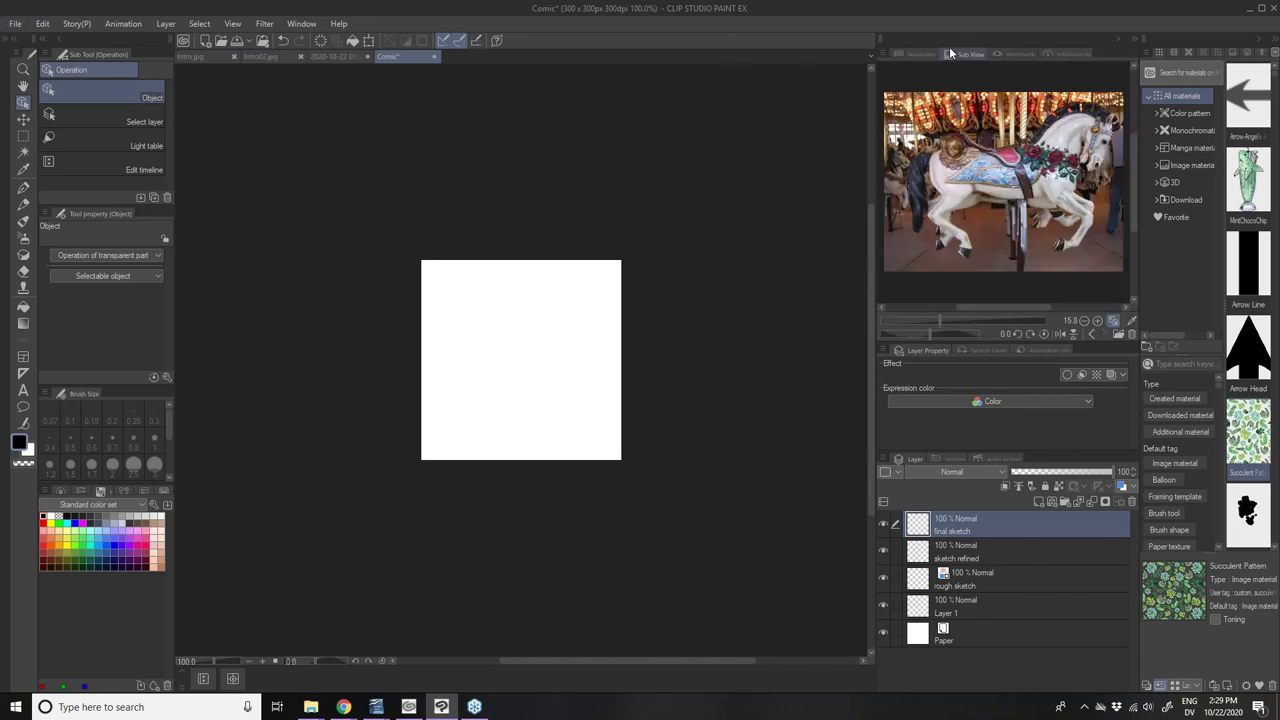
click(1090, 334)
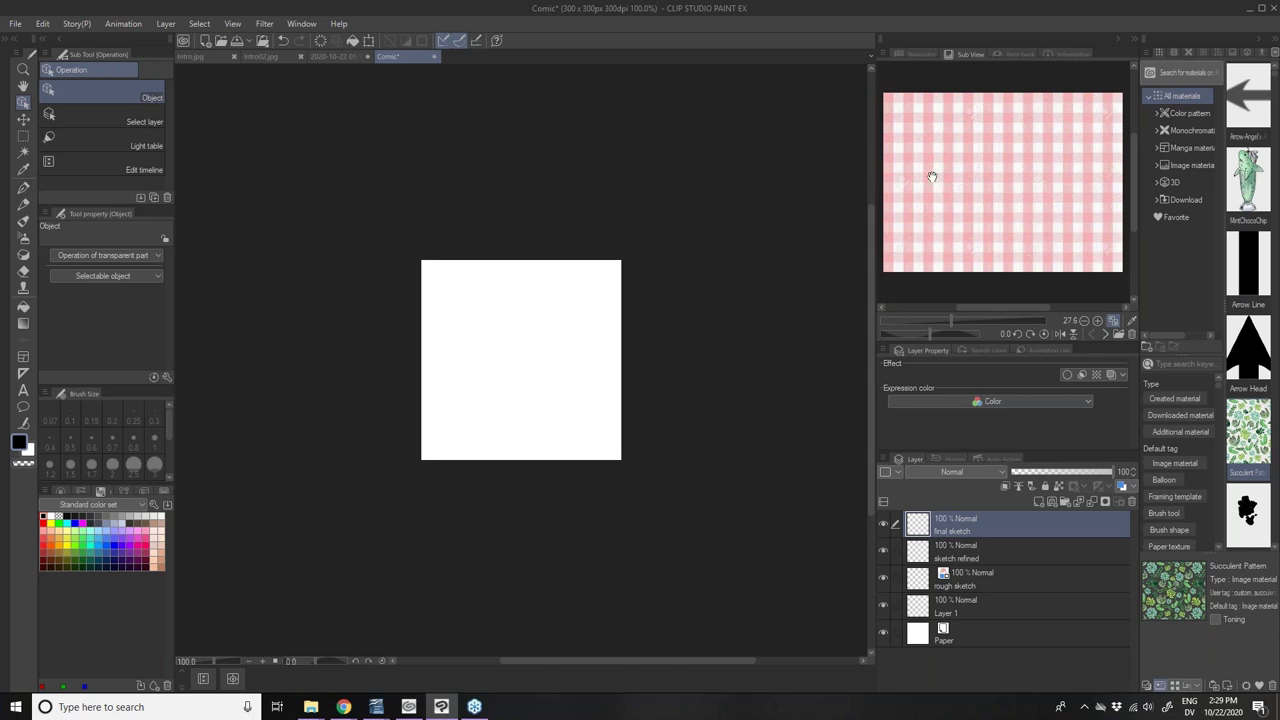
scroll(932, 177, up, 3)
scroll(1037, 254, up, 2)
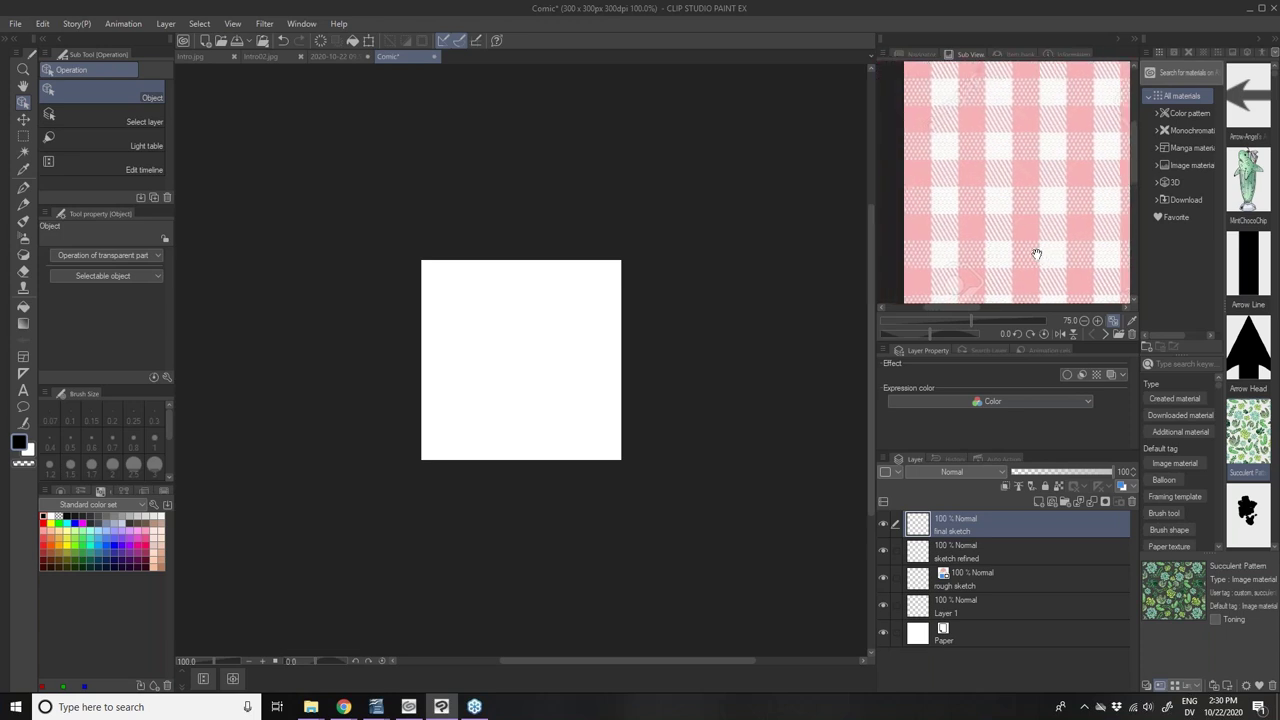
mouse_move(992, 158)
mouse_down()
mouse_move(986, 194)
mouse_move(971, 160)
mouse_move(979, 175)
mouse_up()
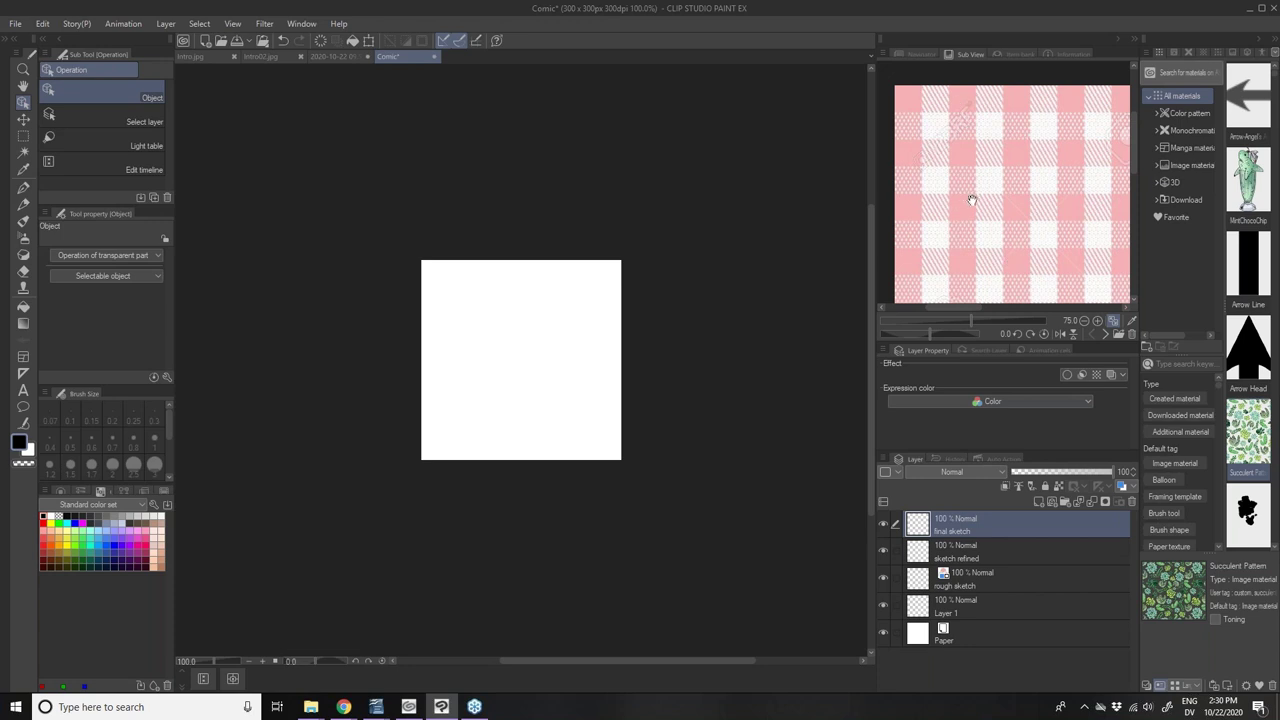
scroll(946, 170, up, 3)
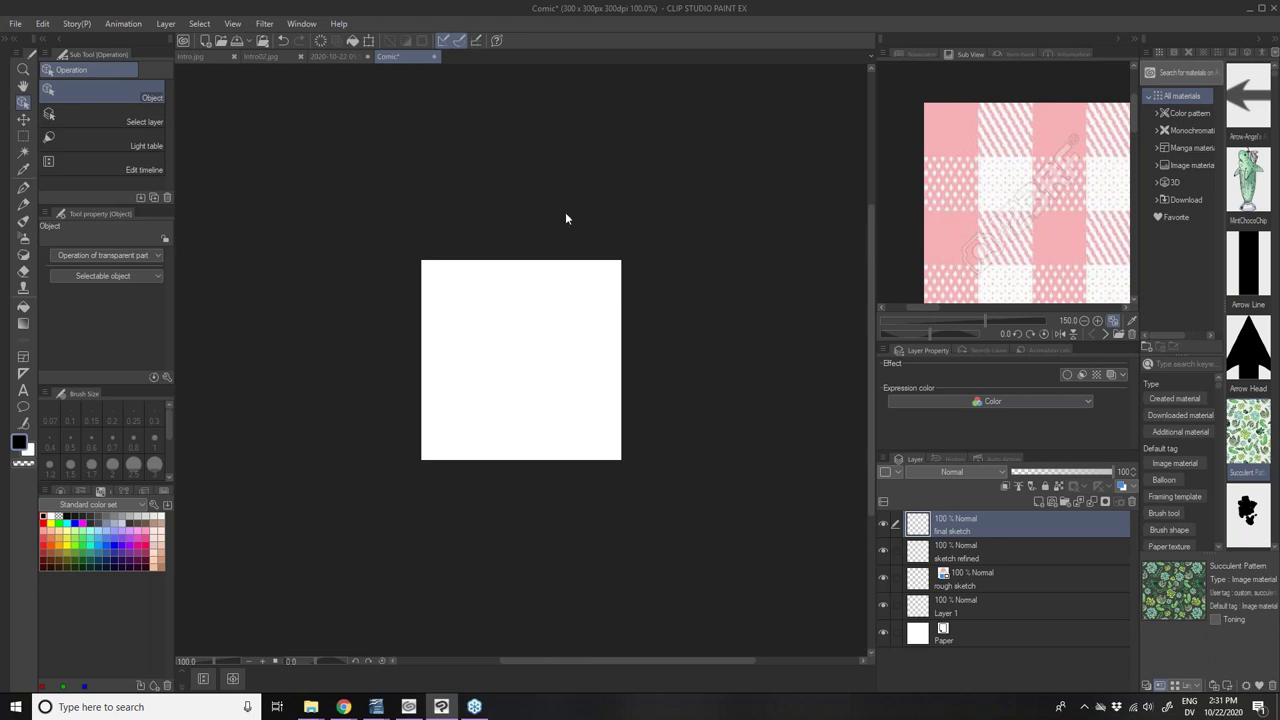
- Review the Comic canvas's image resolution settings, moving the dialog clear of the canvas and accepting them at 300 px and 300 dpi
click(44, 28)
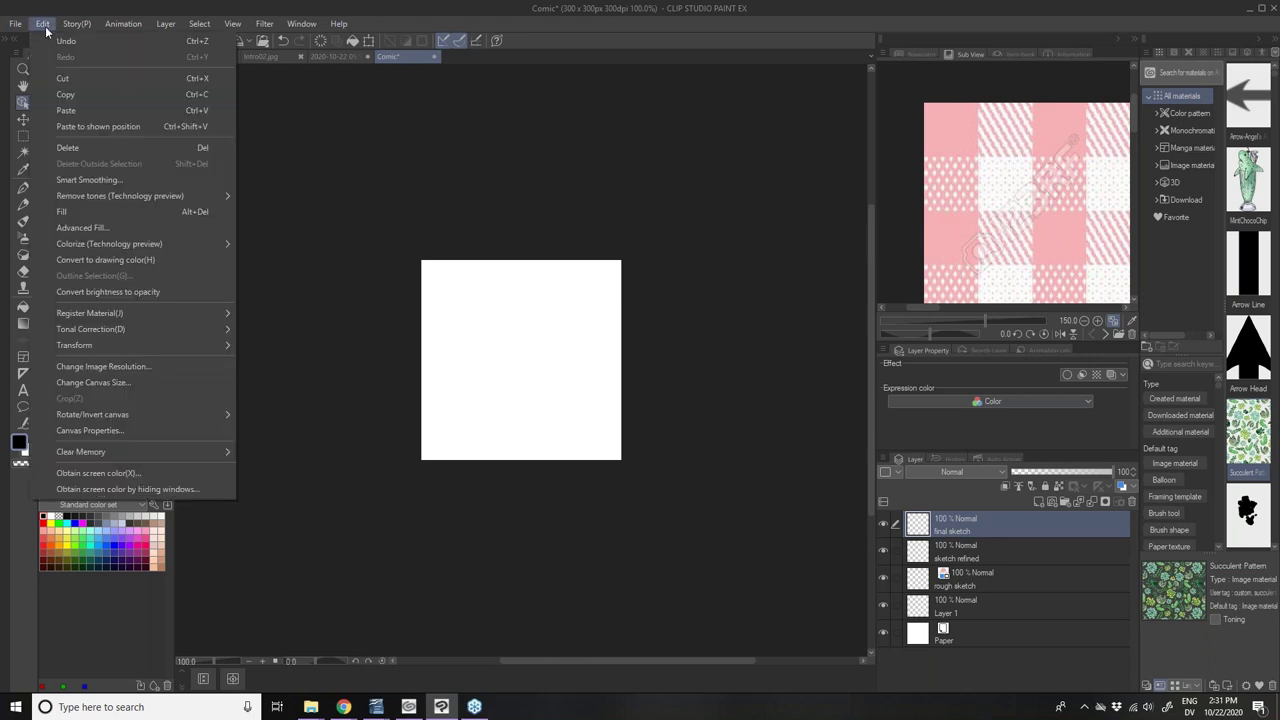
click(93, 368)
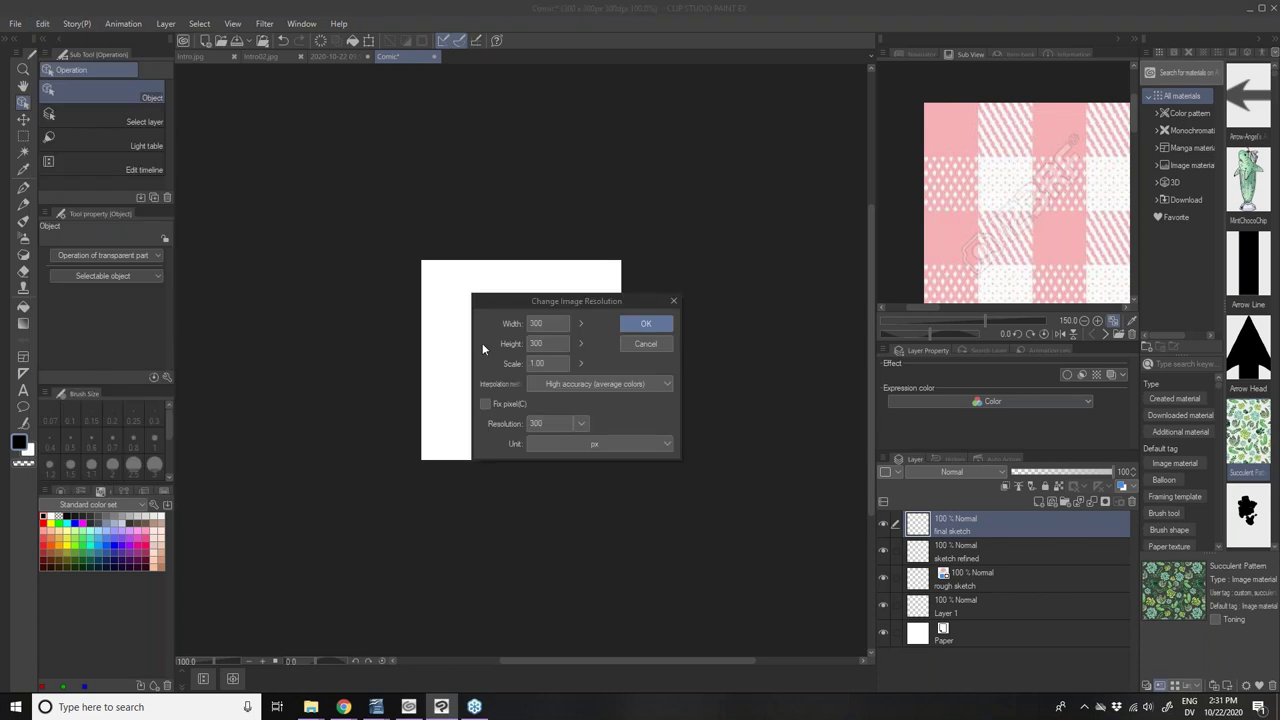
drag(550, 303, 660, 130)
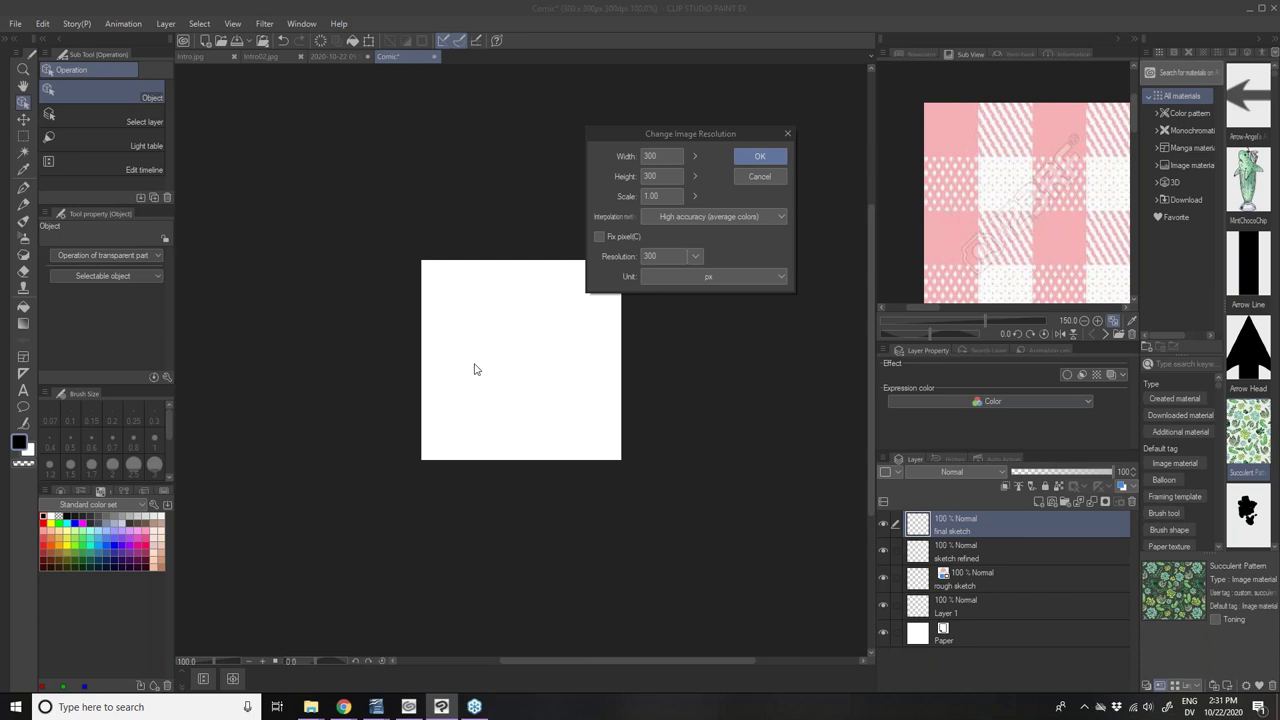
click(741, 158)
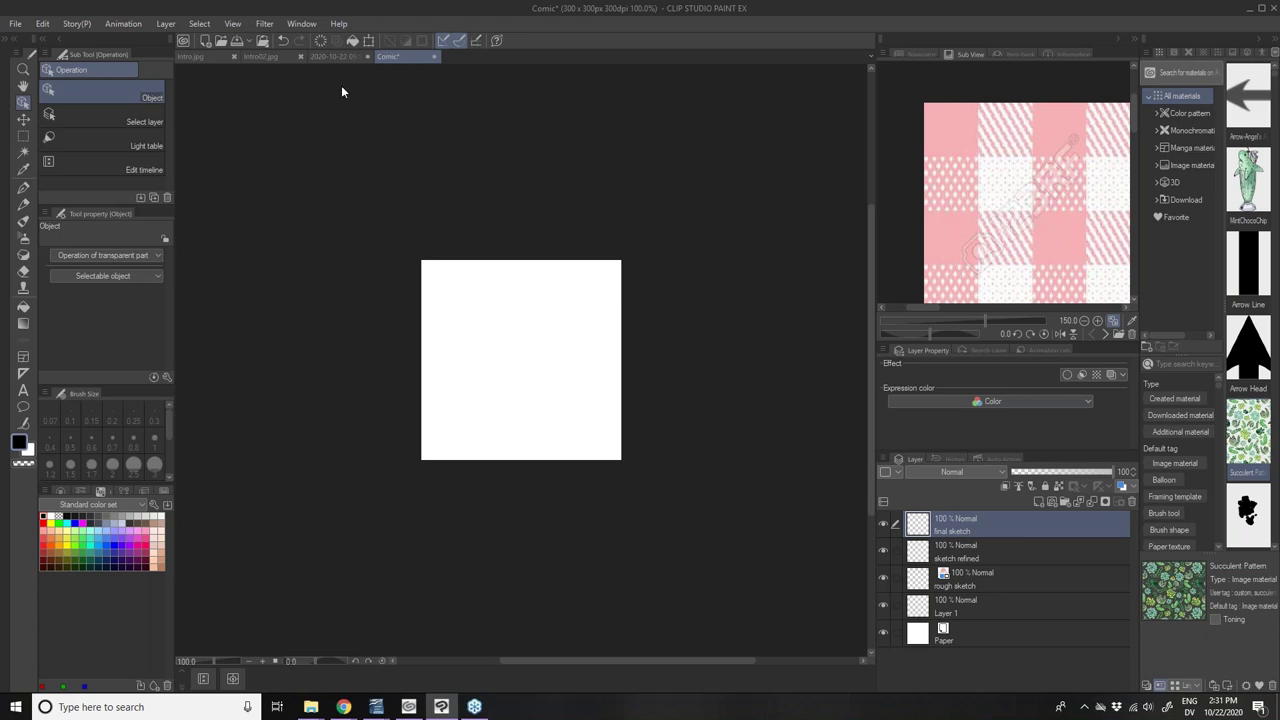
- Show the grid on the Comic canvas
click(231, 24)
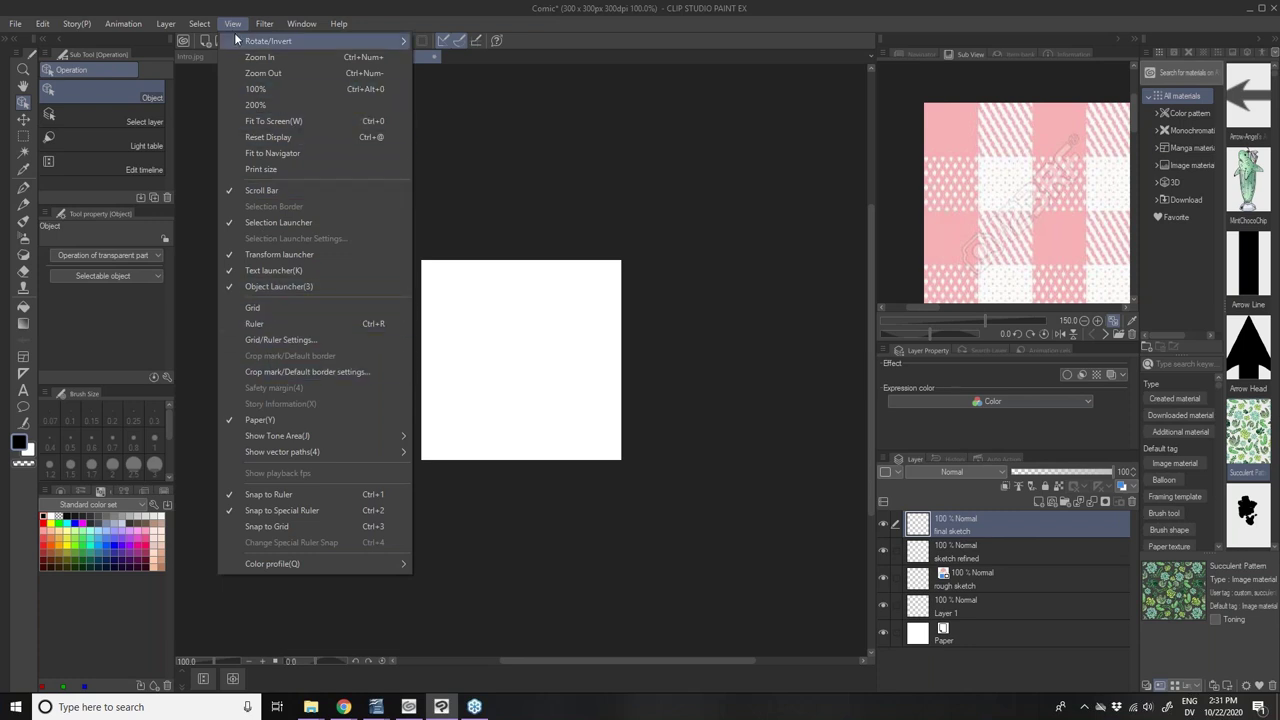
click(268, 306)
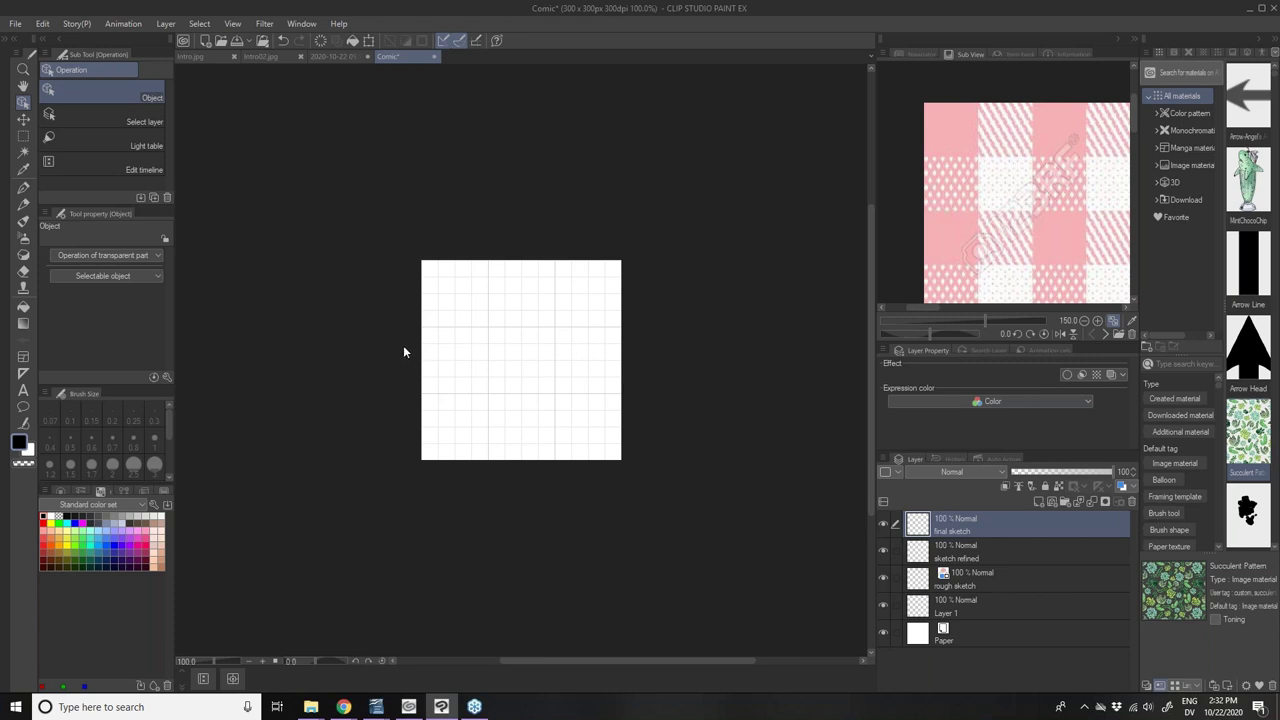
- Set the canvas grid gap to 150 px with no subdivisions, so the canvas is split into four squares
click(233, 24)
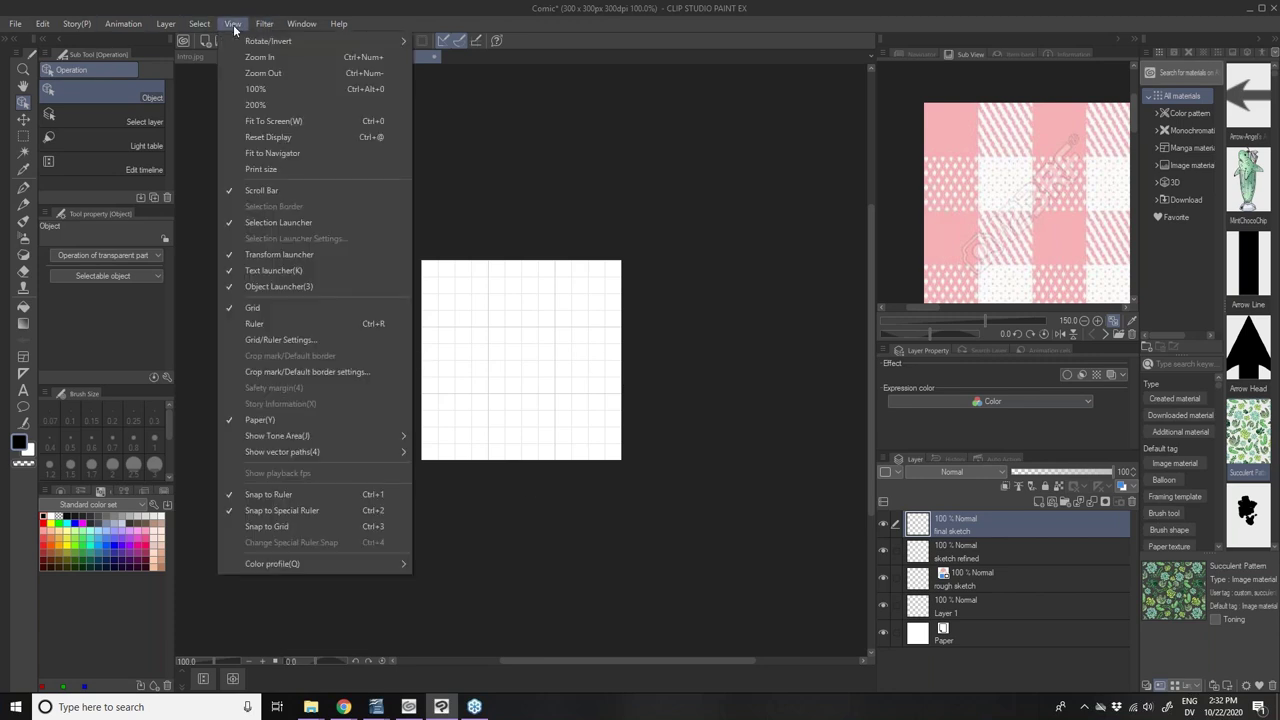
click(251, 344)
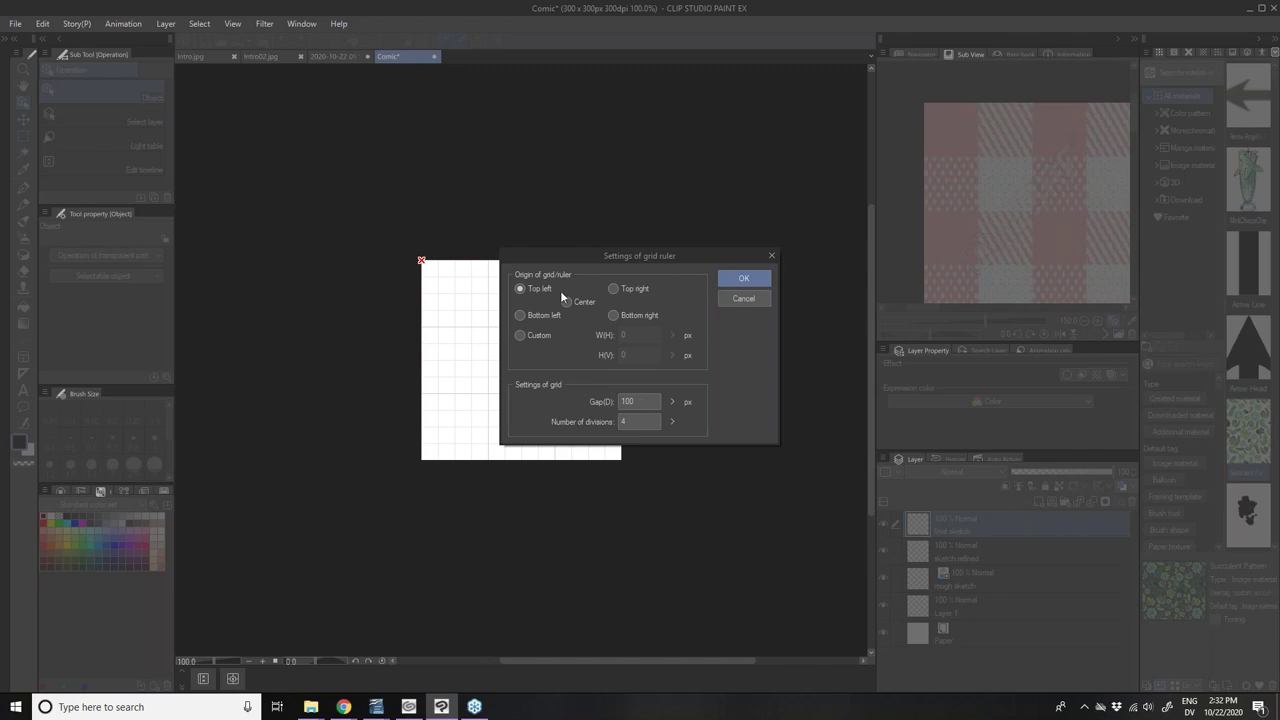
double_click(638, 401)
text(150)
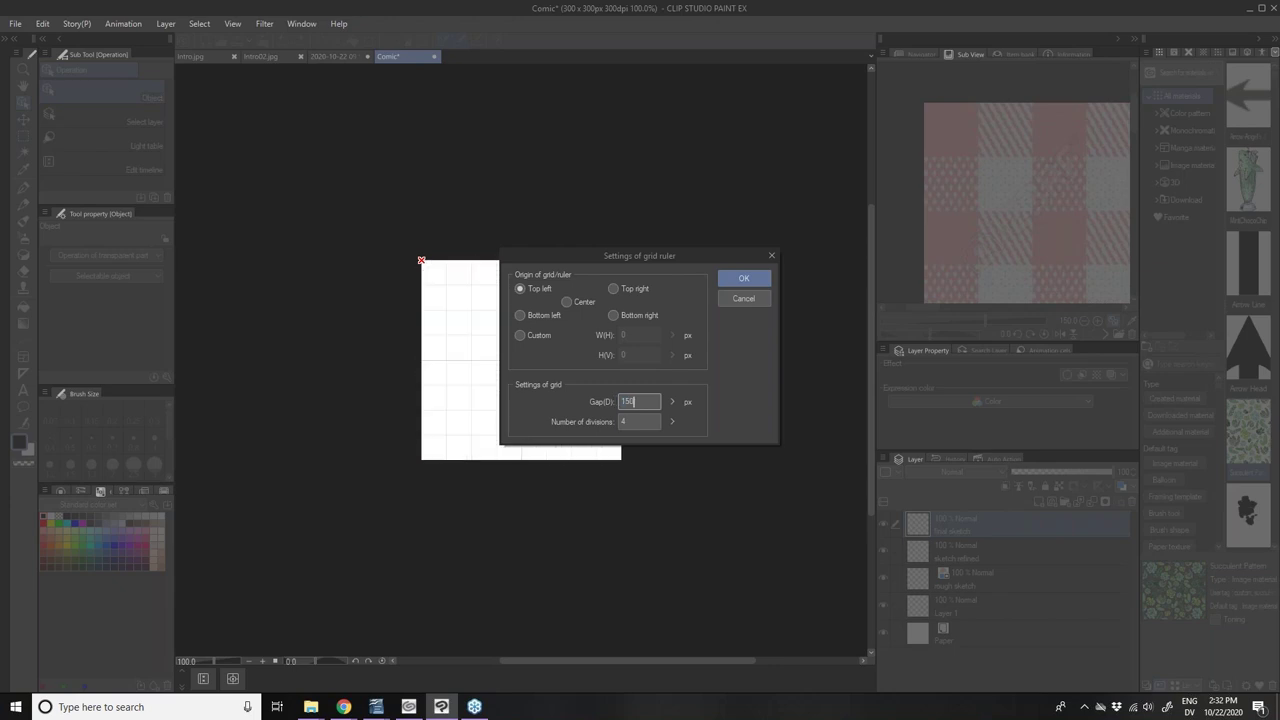
click(640, 423)
text(0)
click(743, 279)
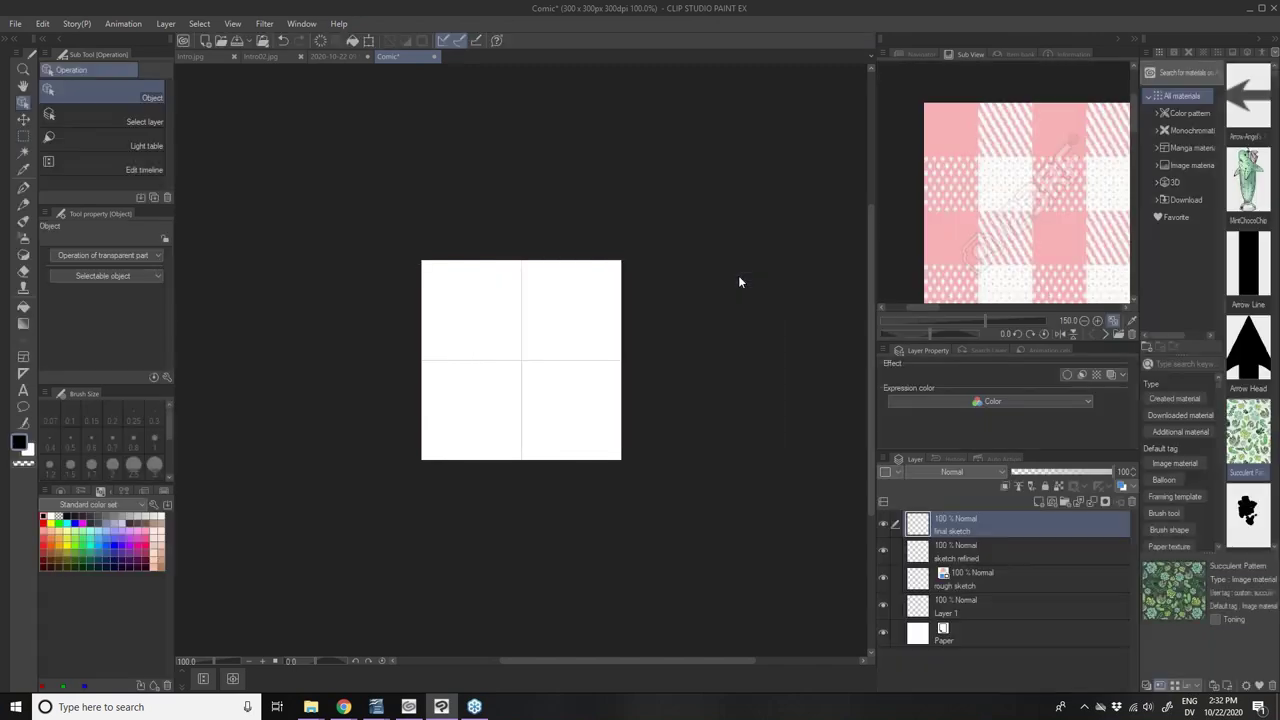
- Delete the final sketch, sketch refined and rough sketch layers, keeping Layer 1 and the Paper layer
scroll(443, 297, up, 1)
drag(557, 483, 520, 446)
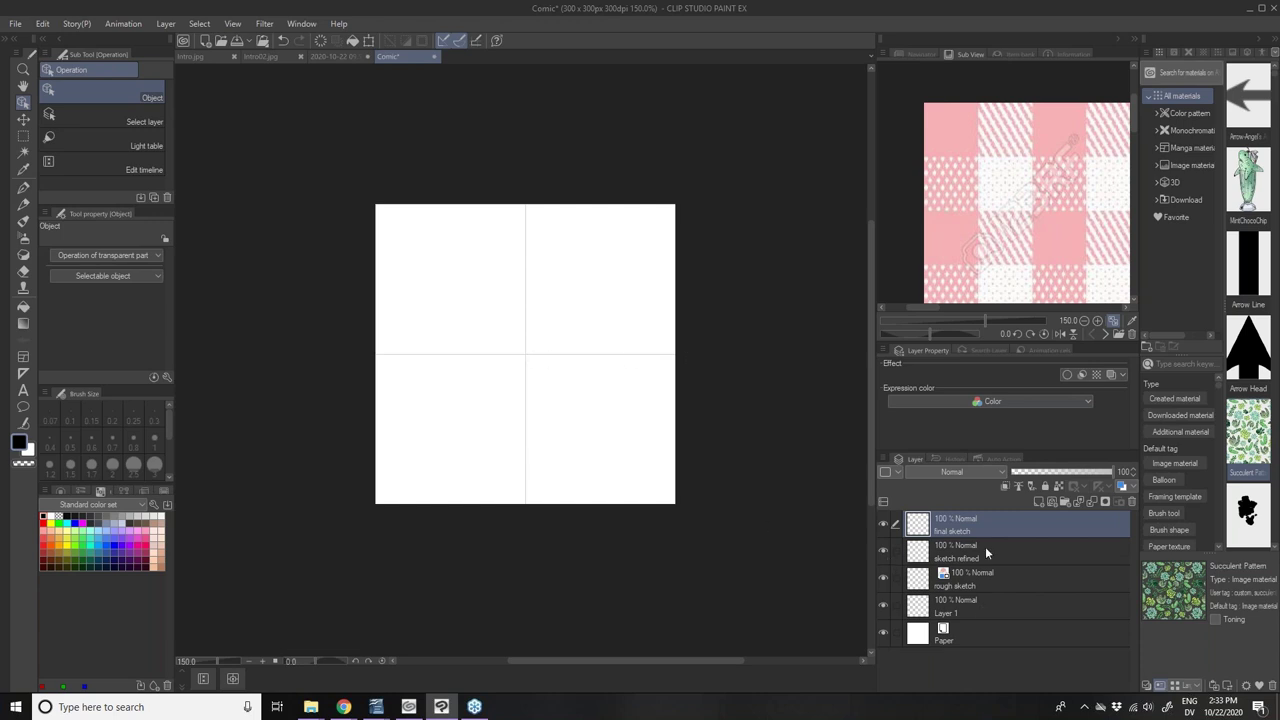
click(1132, 502)
click(1132, 502)
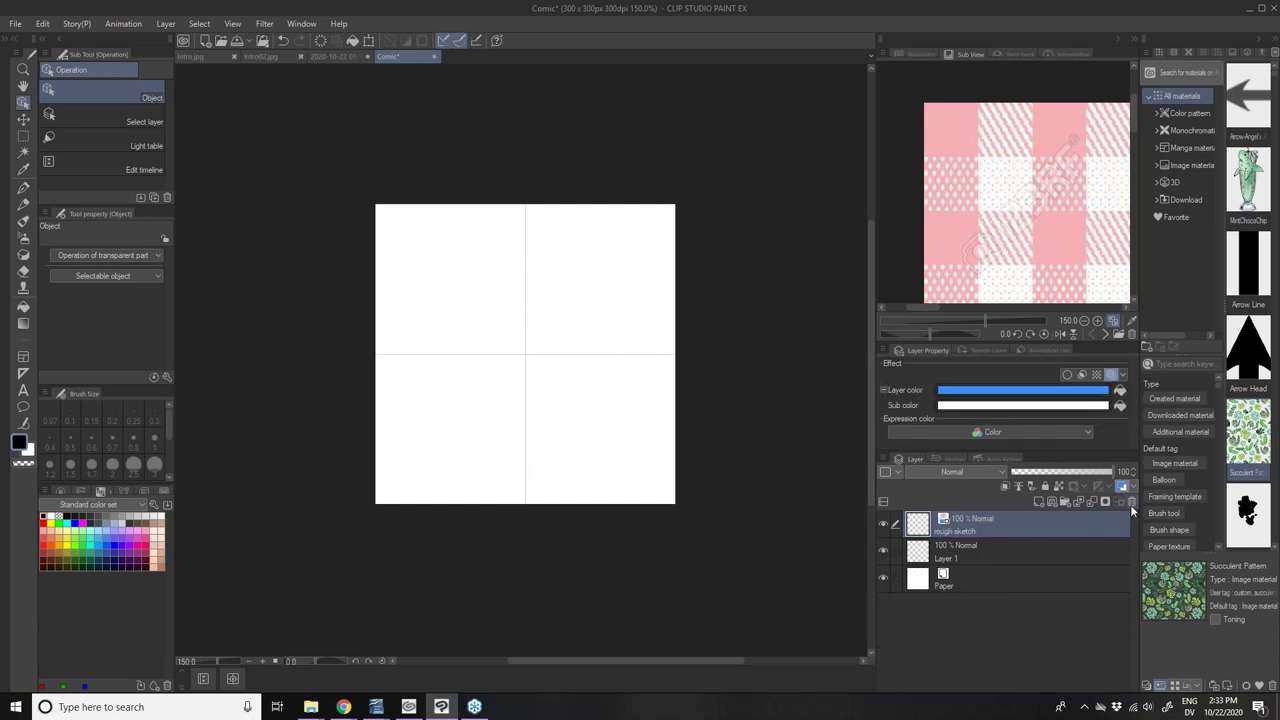
click(1132, 505)
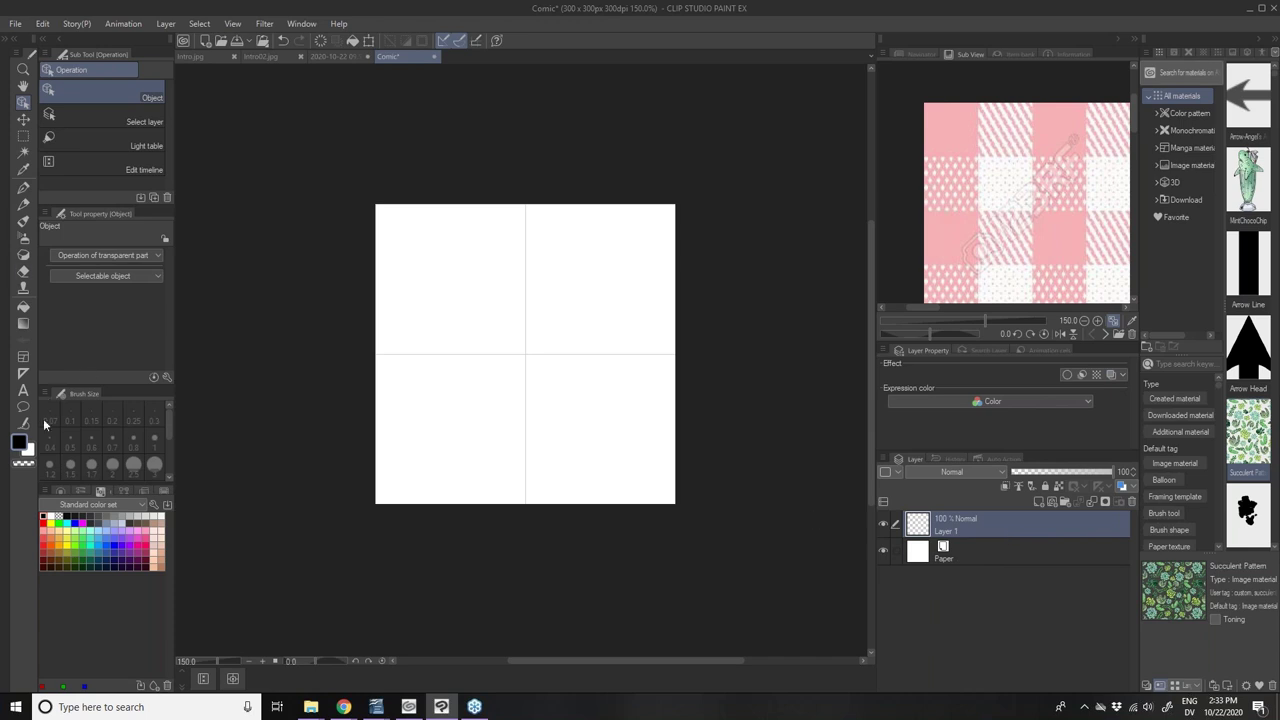
- Turn on snapping to the grid and make a rectangular selection of the canvas's upper-left grid square
click(23, 137)
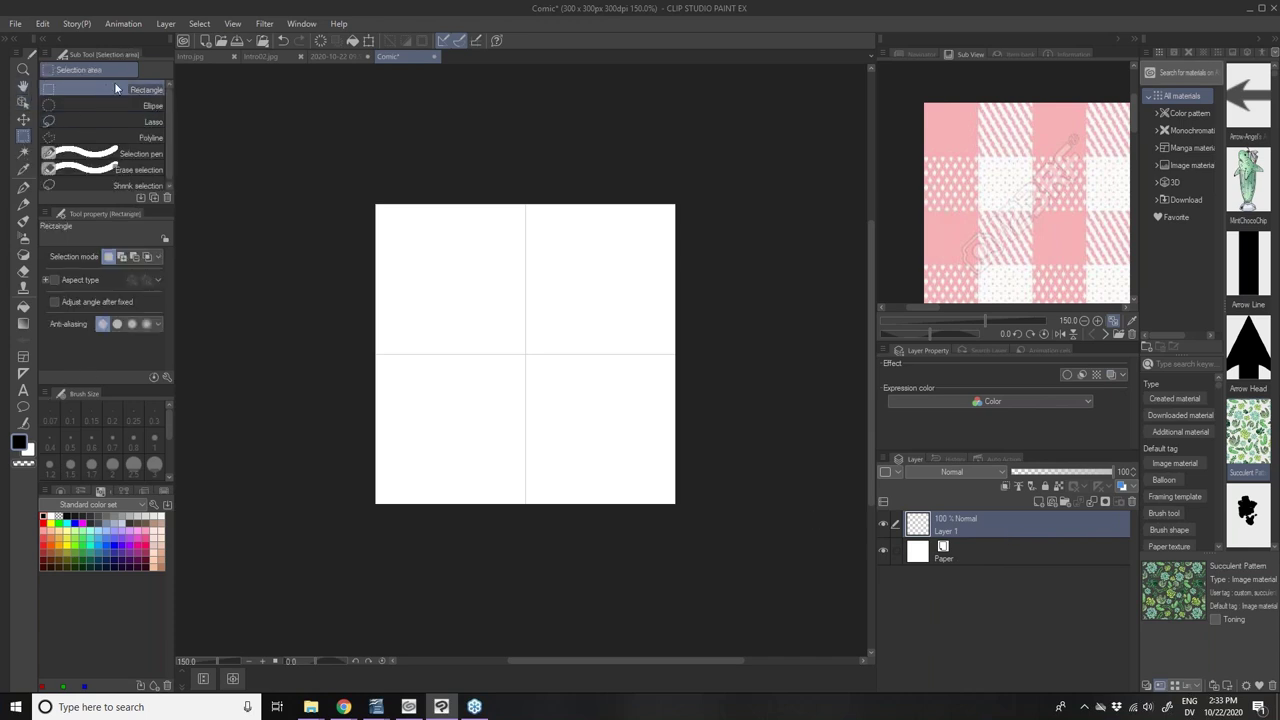
drag(365, 185, 527, 353)
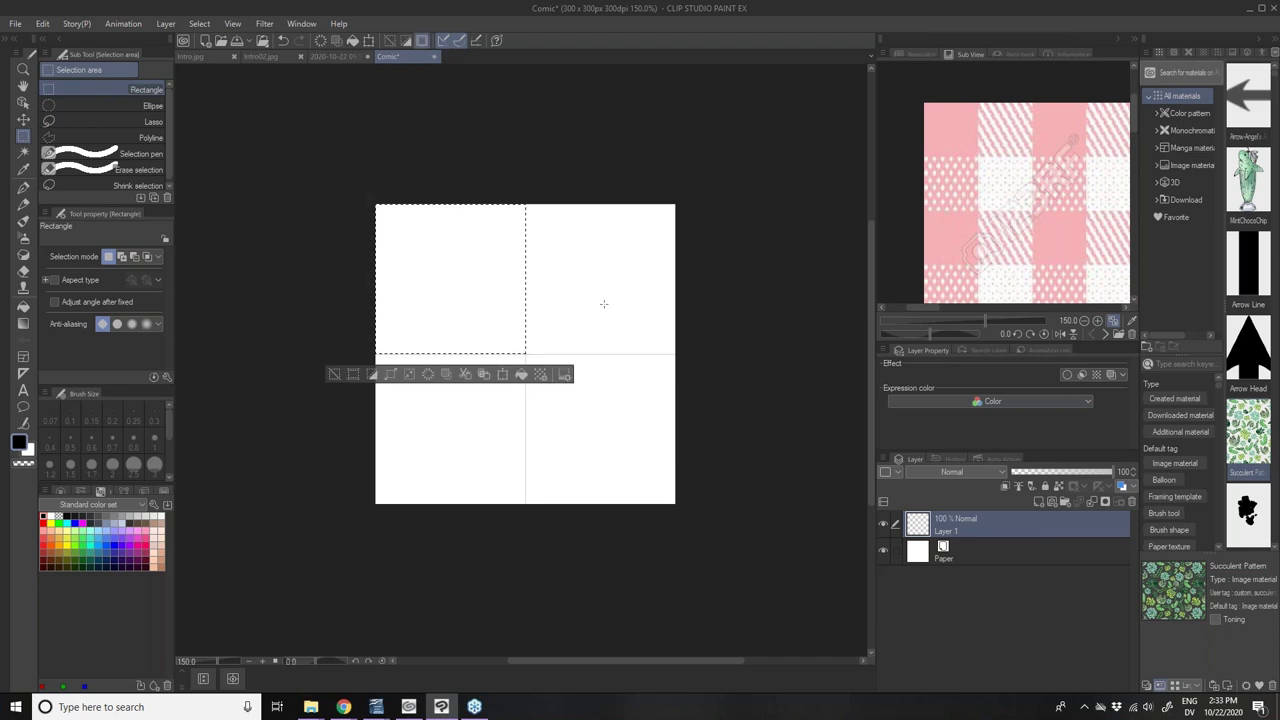
click(335, 374)
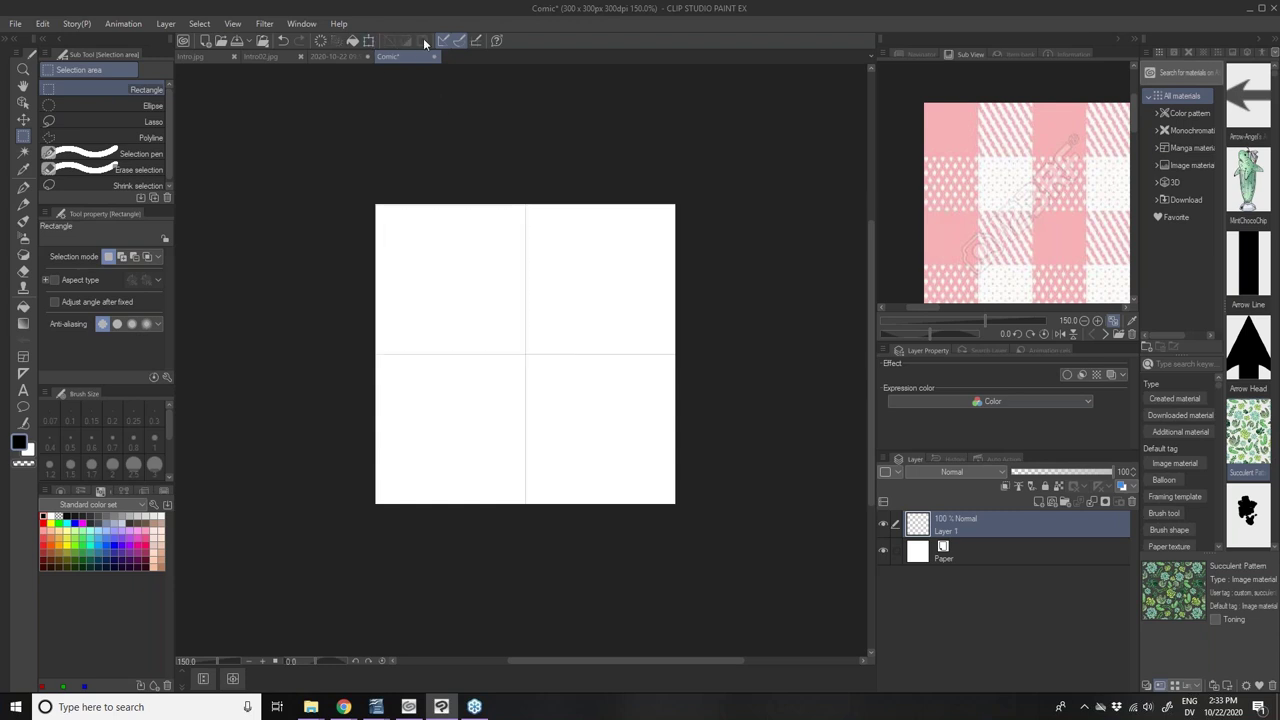
click(475, 42)
drag(434, 270, 516, 334)
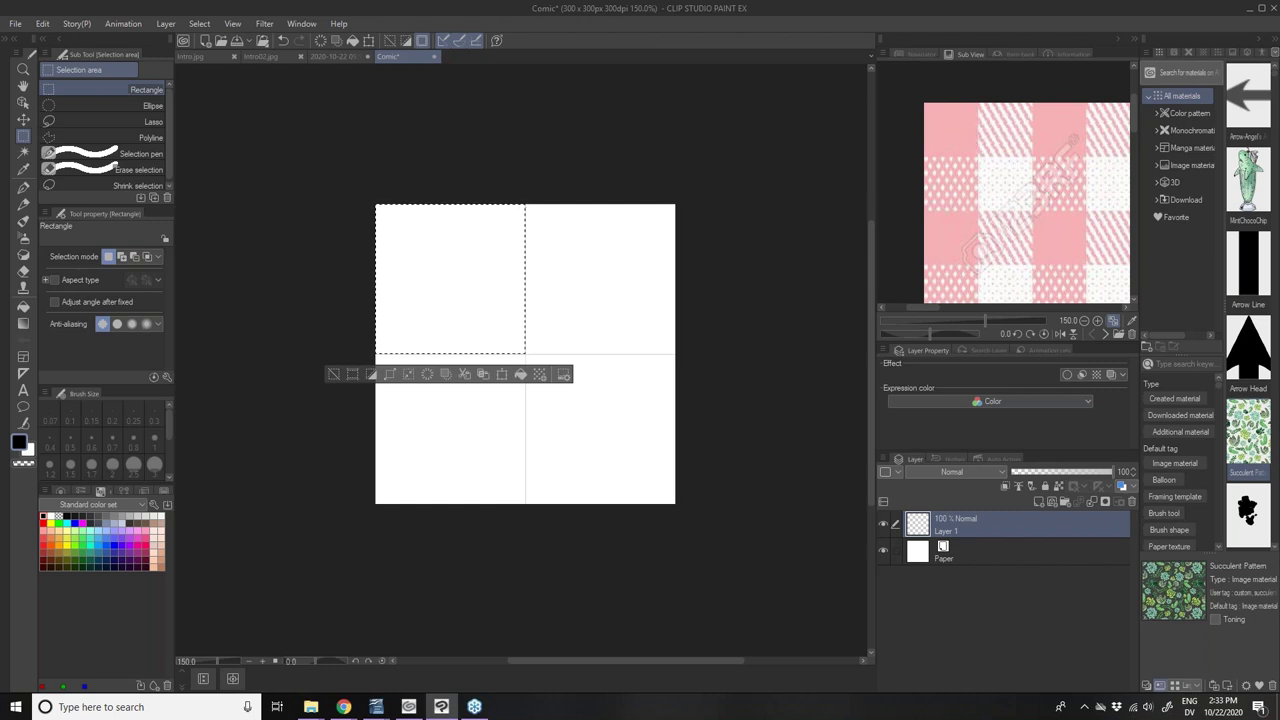
- Fill the selected upper-left square with dark blue and clear the selection
click(106, 550)
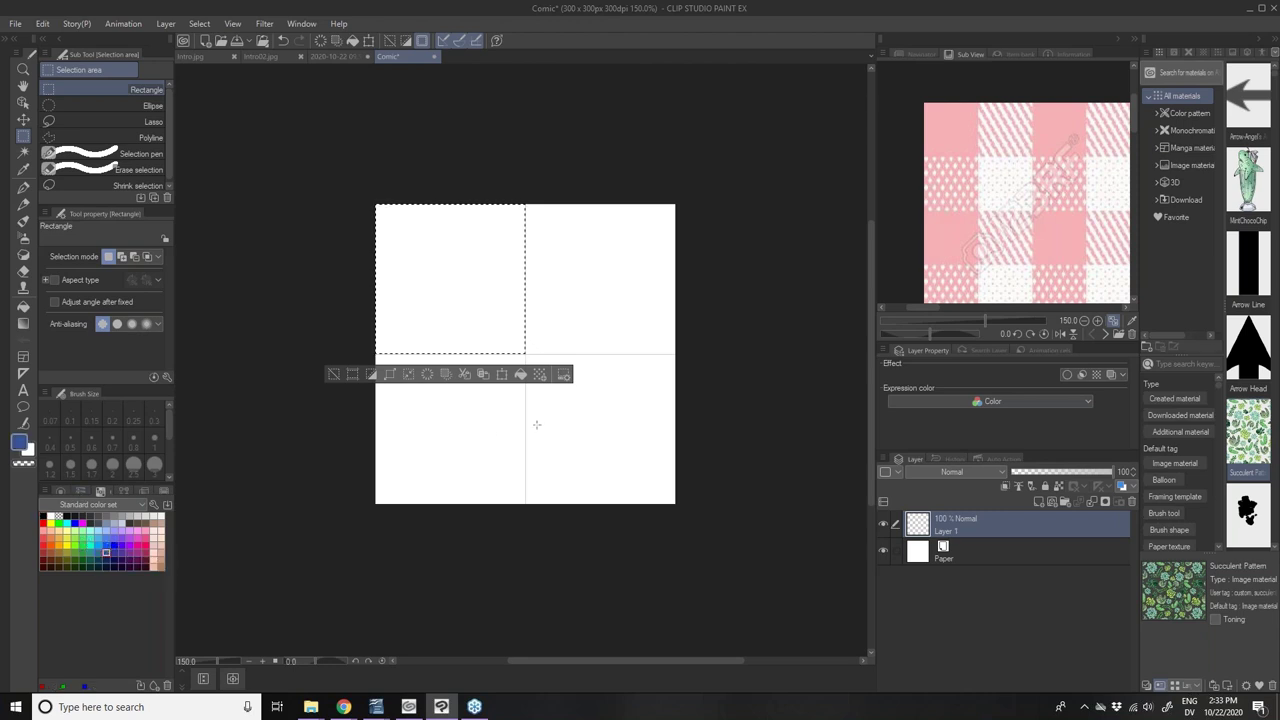
click(520, 374)
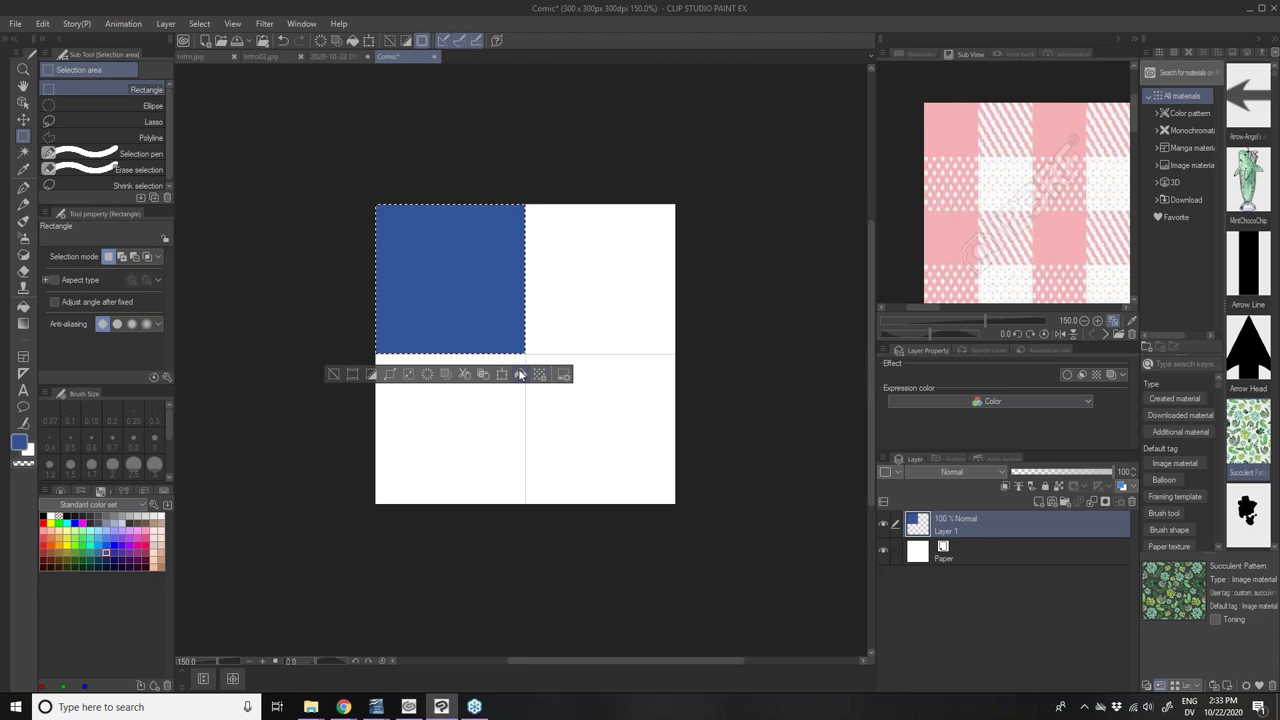
click(335, 375)
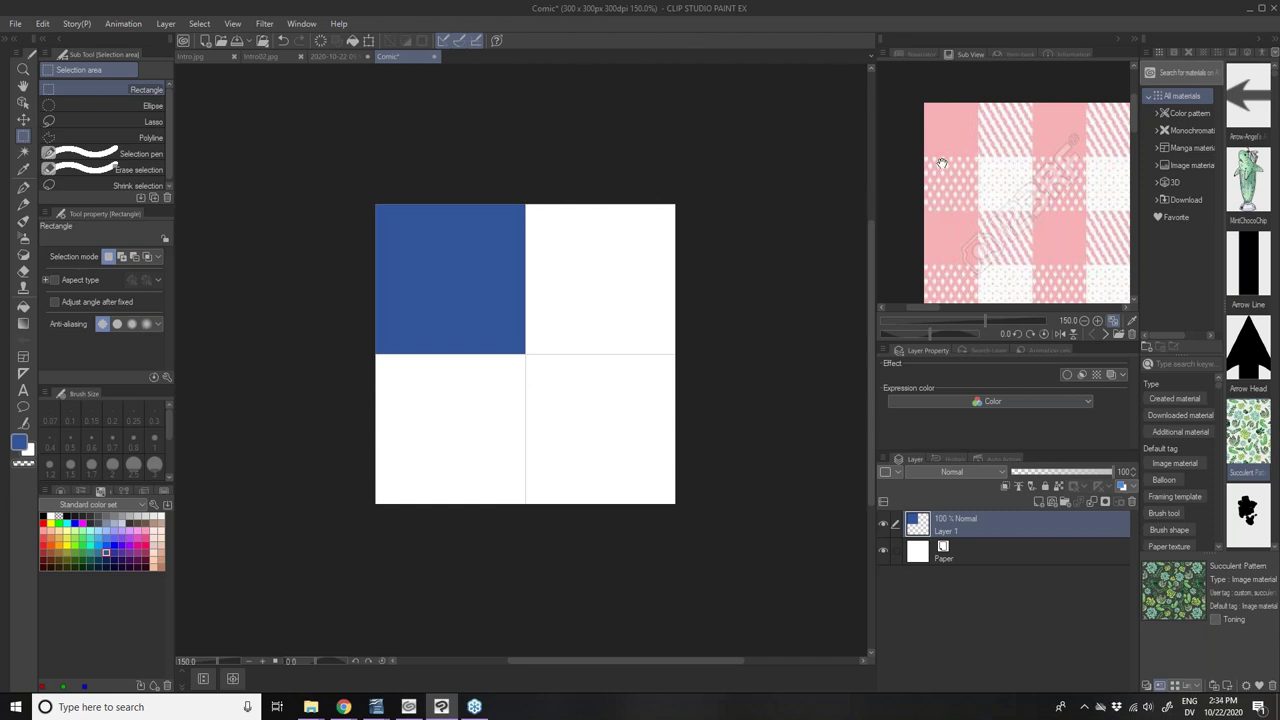
- Select the lower-left grid square, fill it with a lighter blue (4169B7) and clear the selection
drag(375, 354, 525, 503)
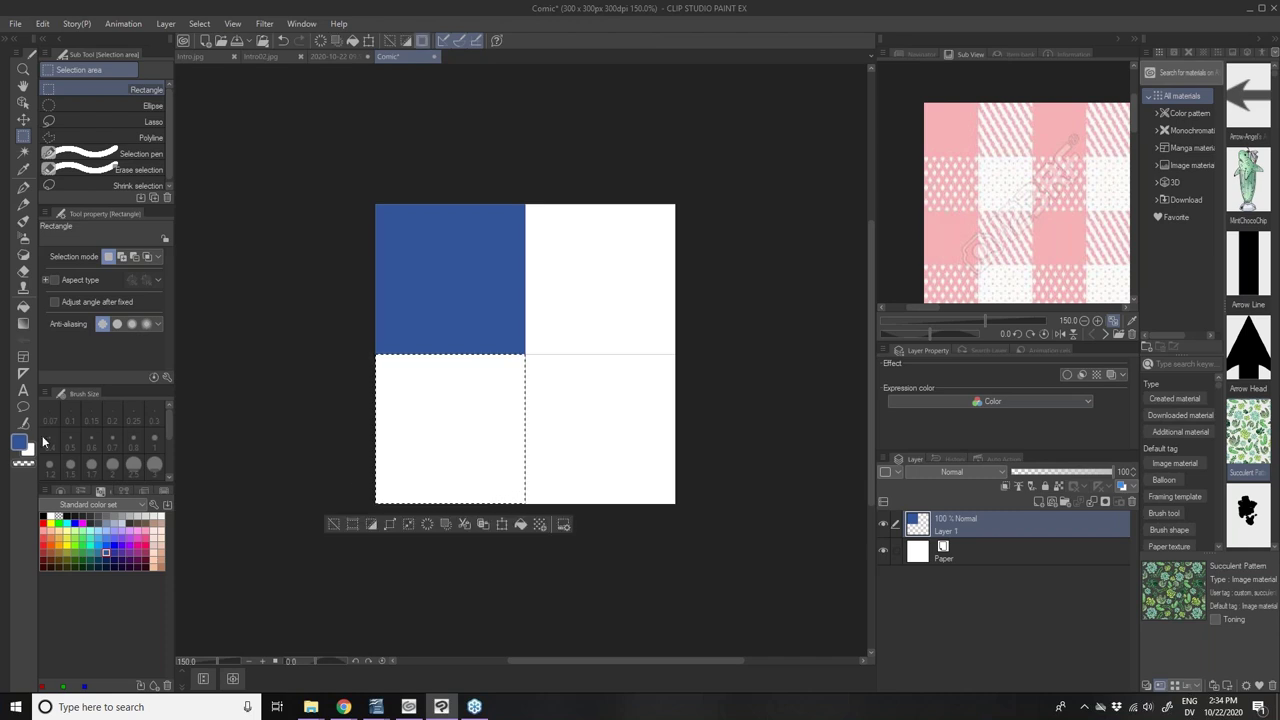
double_click(23, 444)
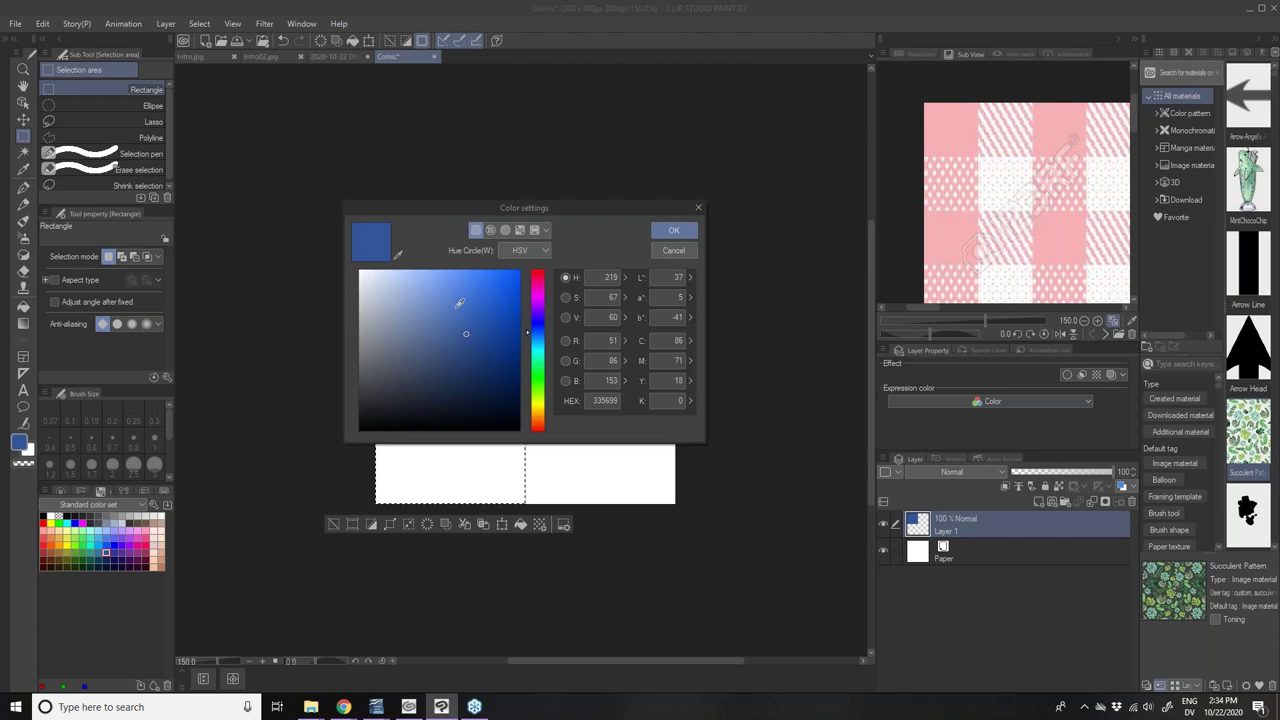
click(454, 305)
click(462, 315)
click(683, 231)
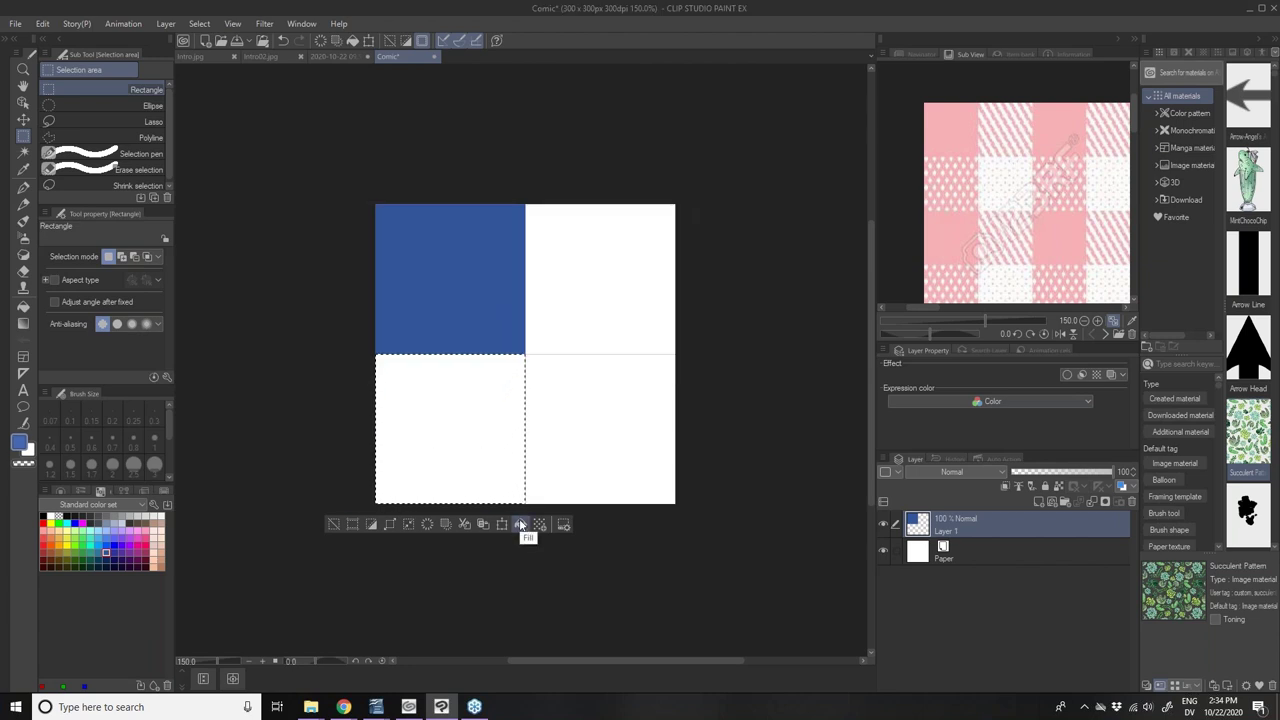
click(520, 524)
click(330, 524)
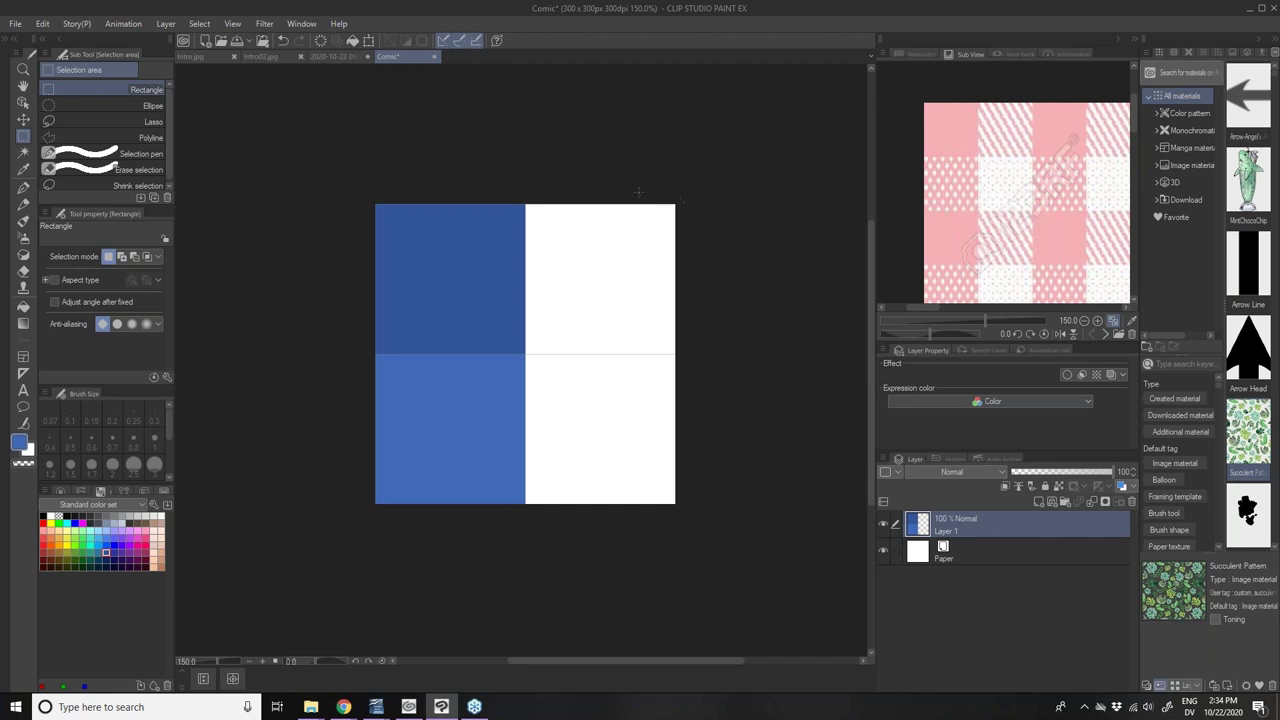
- Select the upper-right grid square, fill it with the lightest blue of the three and clear the selection
drag(676, 204, 525, 354)
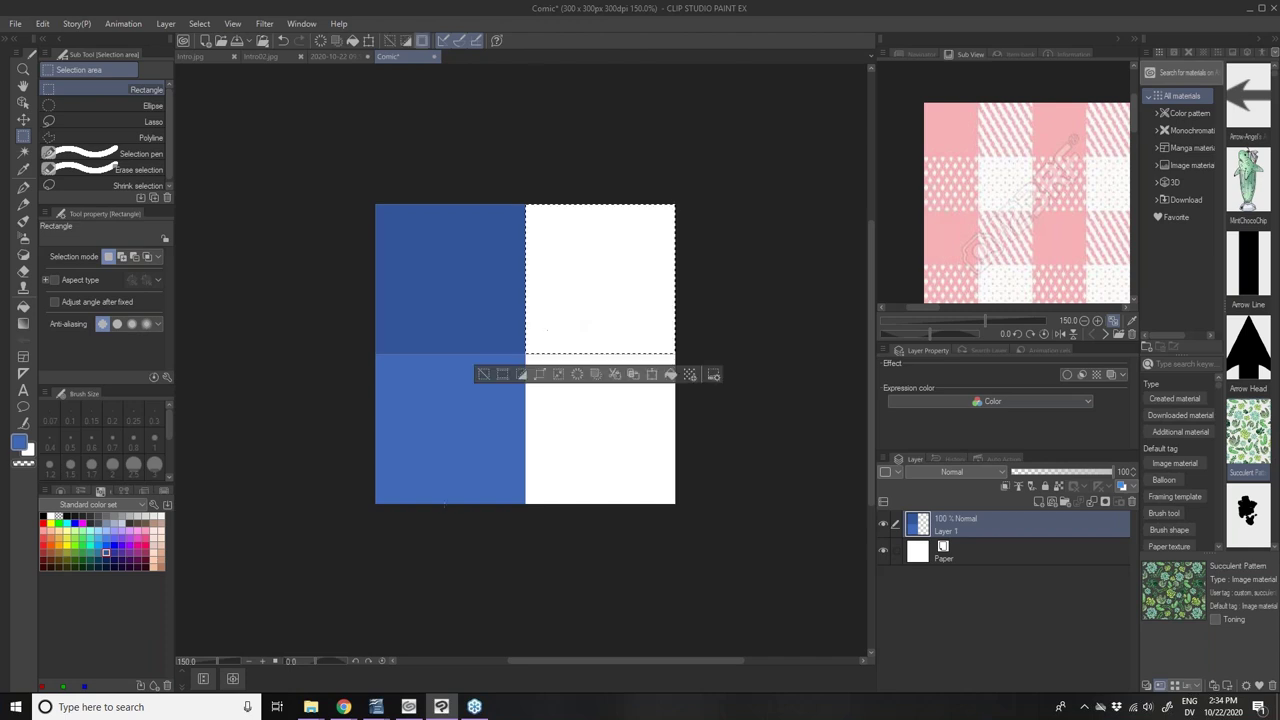
click(18, 444)
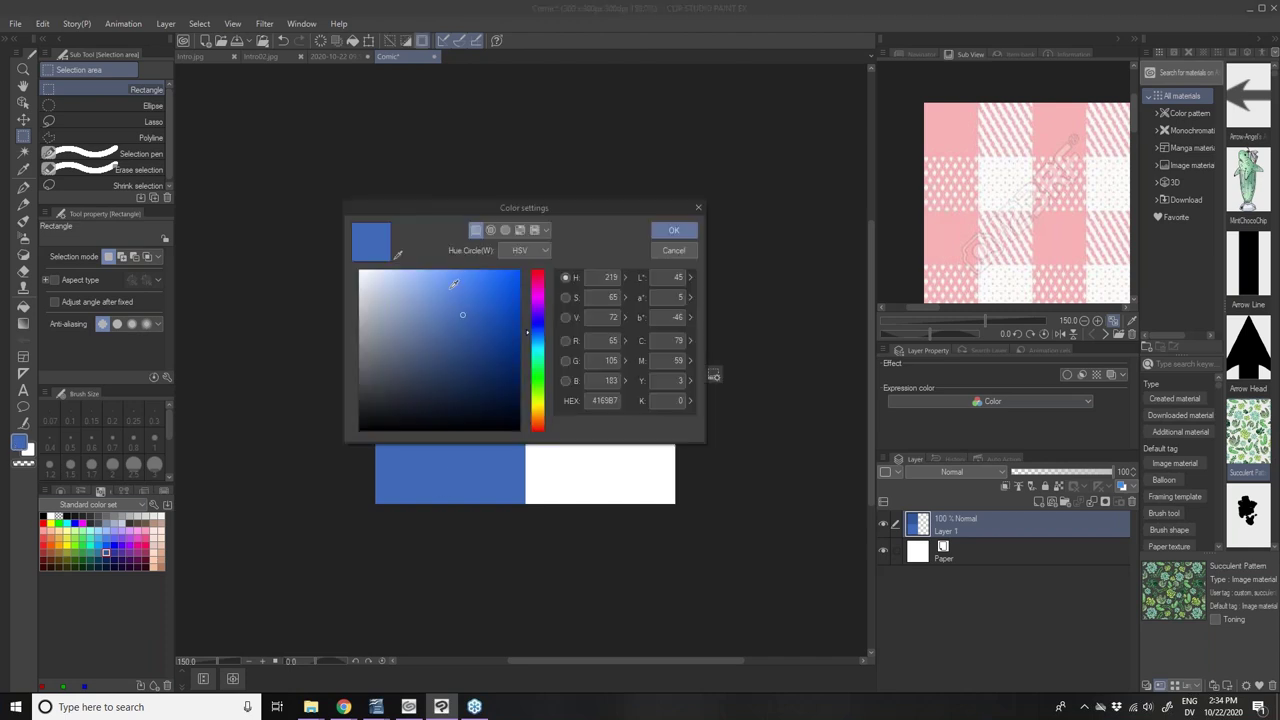
click(451, 286)
click(674, 231)
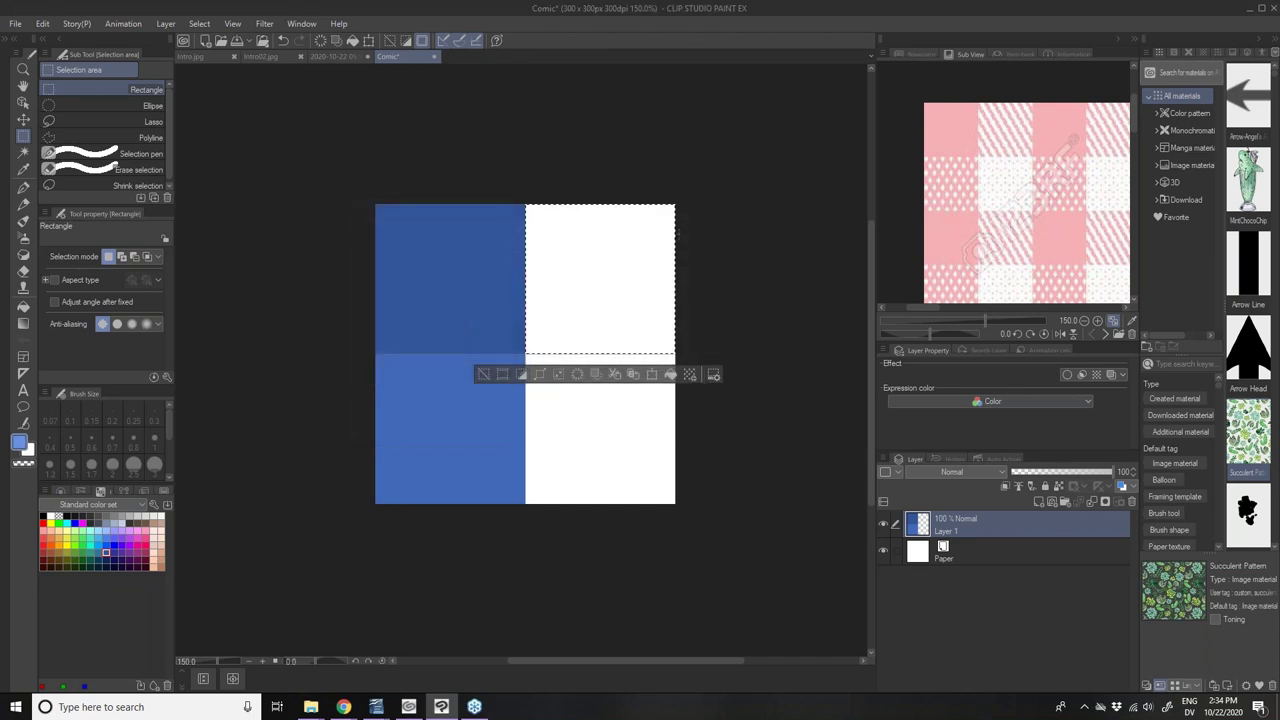
click(670, 374)
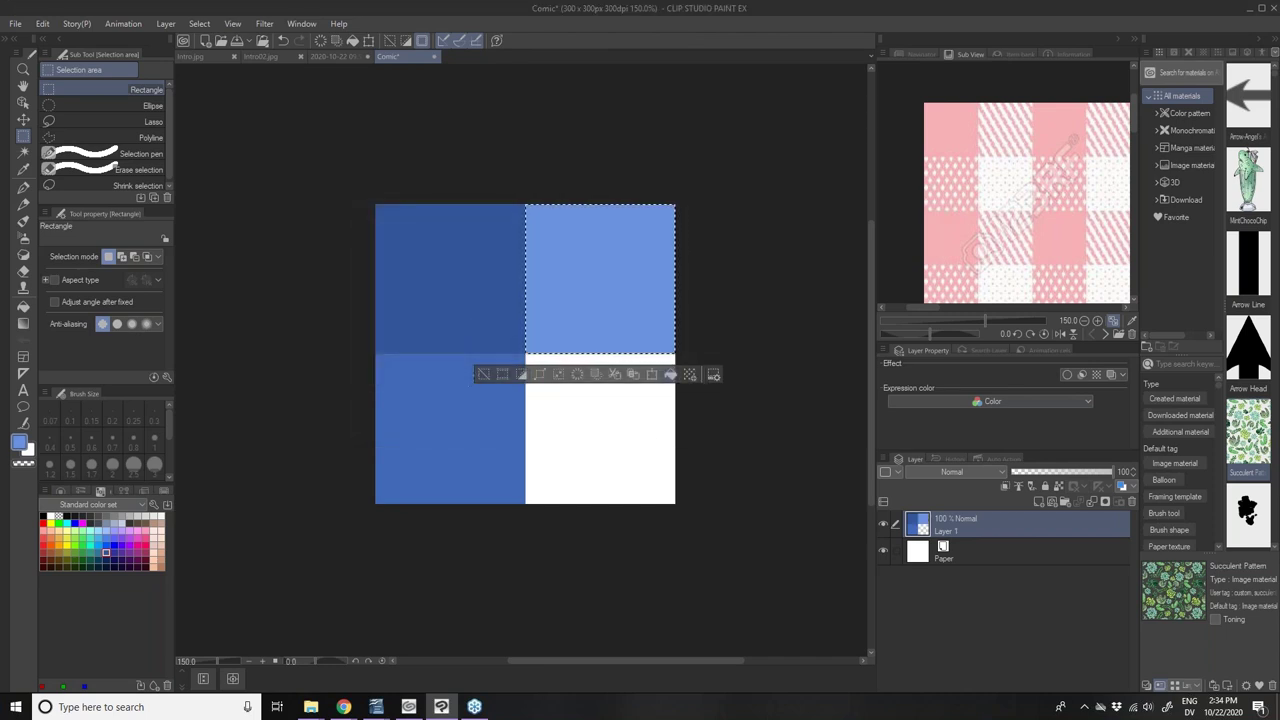
click(482, 374)
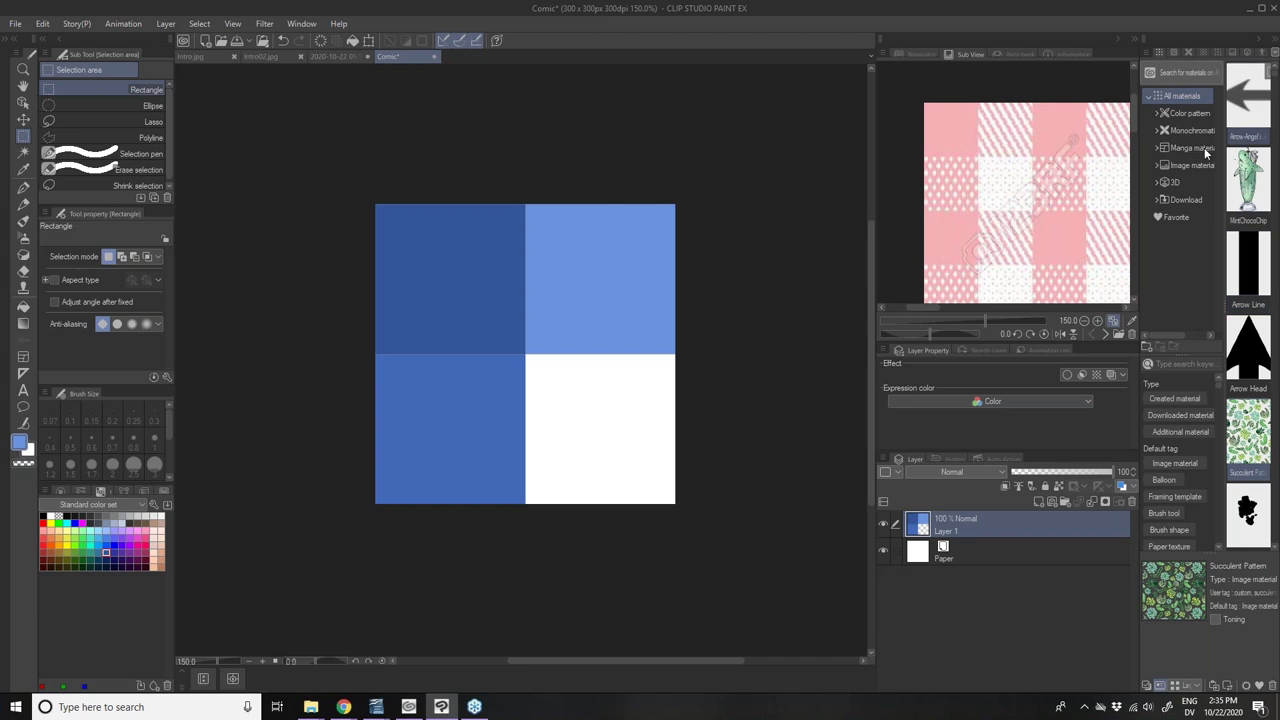
click(46, 24)
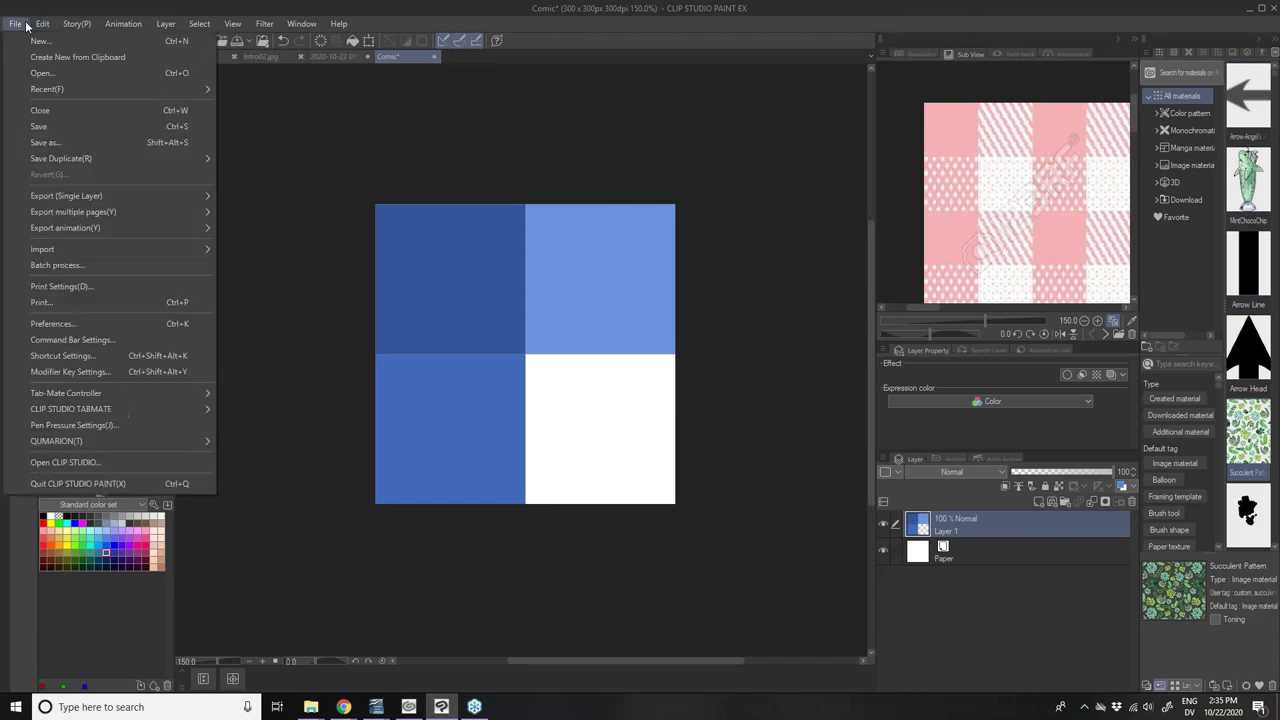
mouse_move(92, 317)
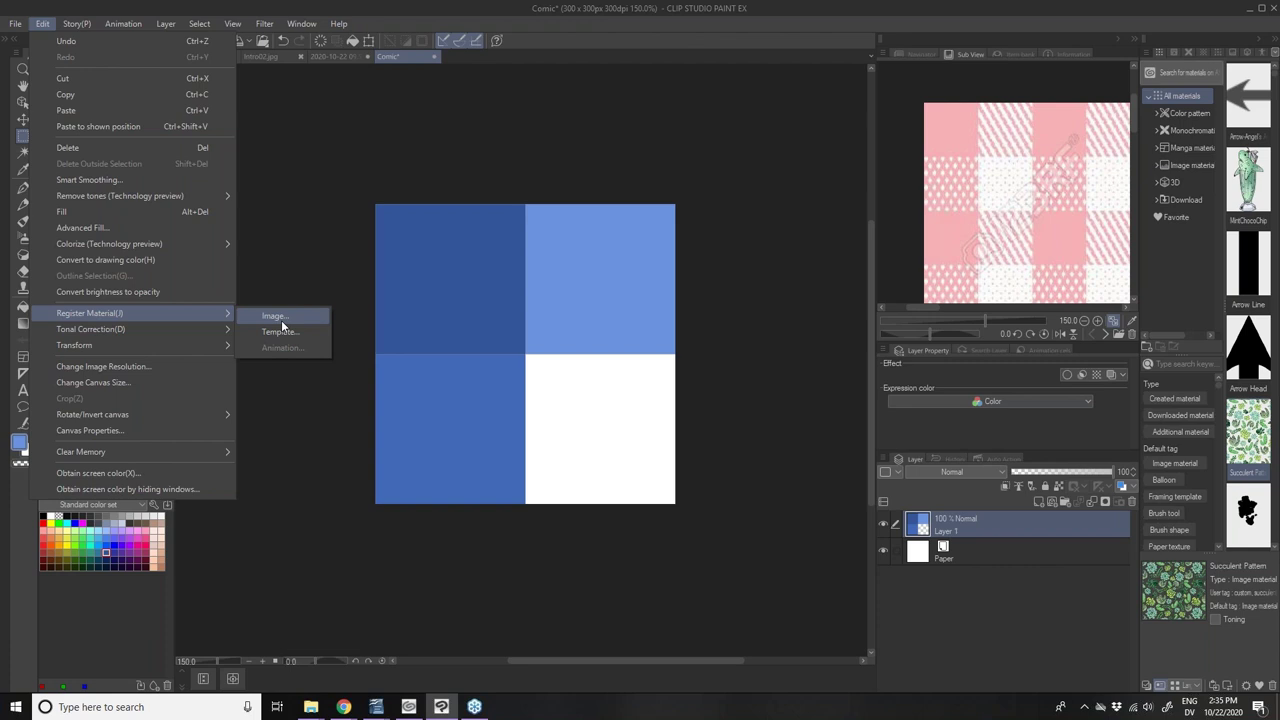
click(709, 36)
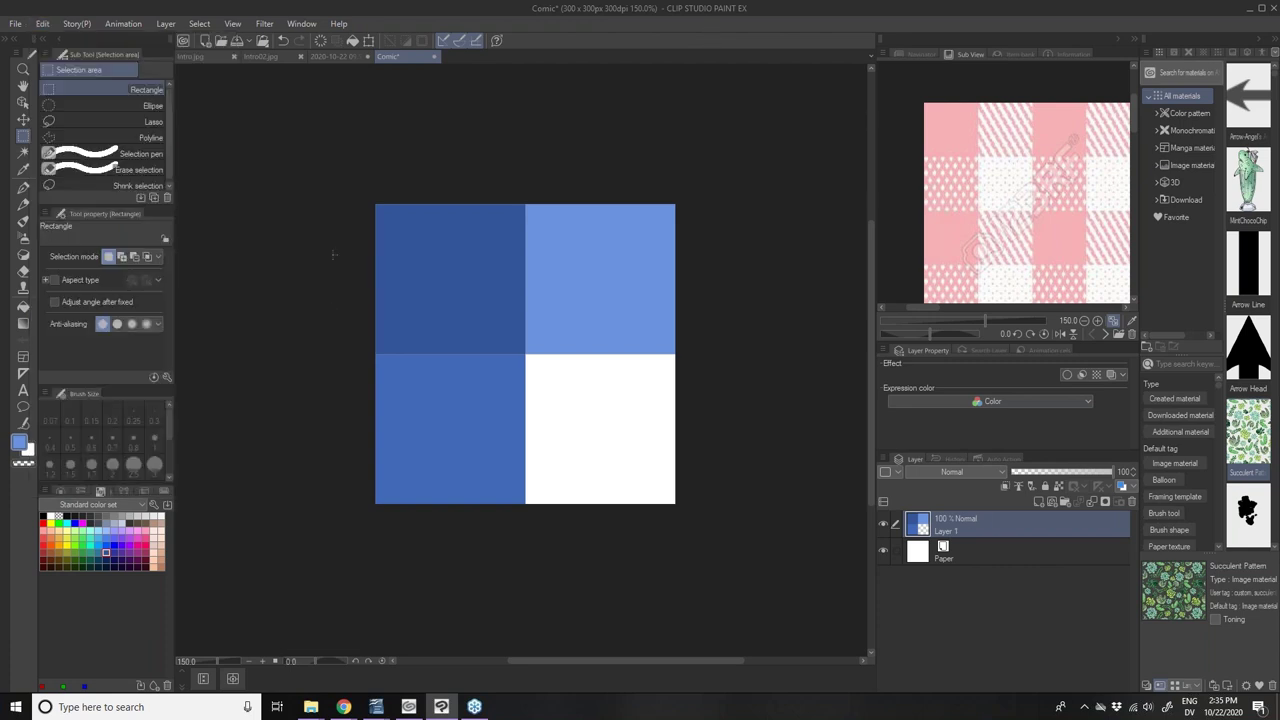
- Flatten the image into one layer and start registering it as an image material
click(166, 23)
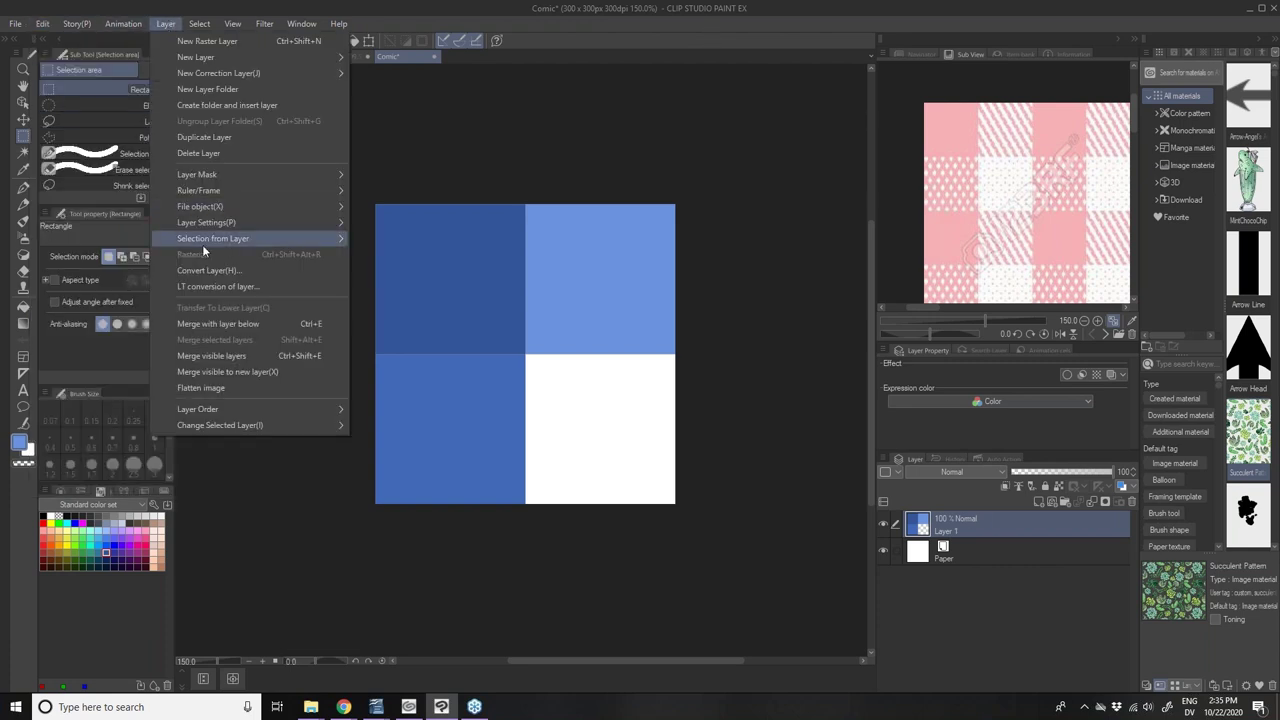
click(214, 385)
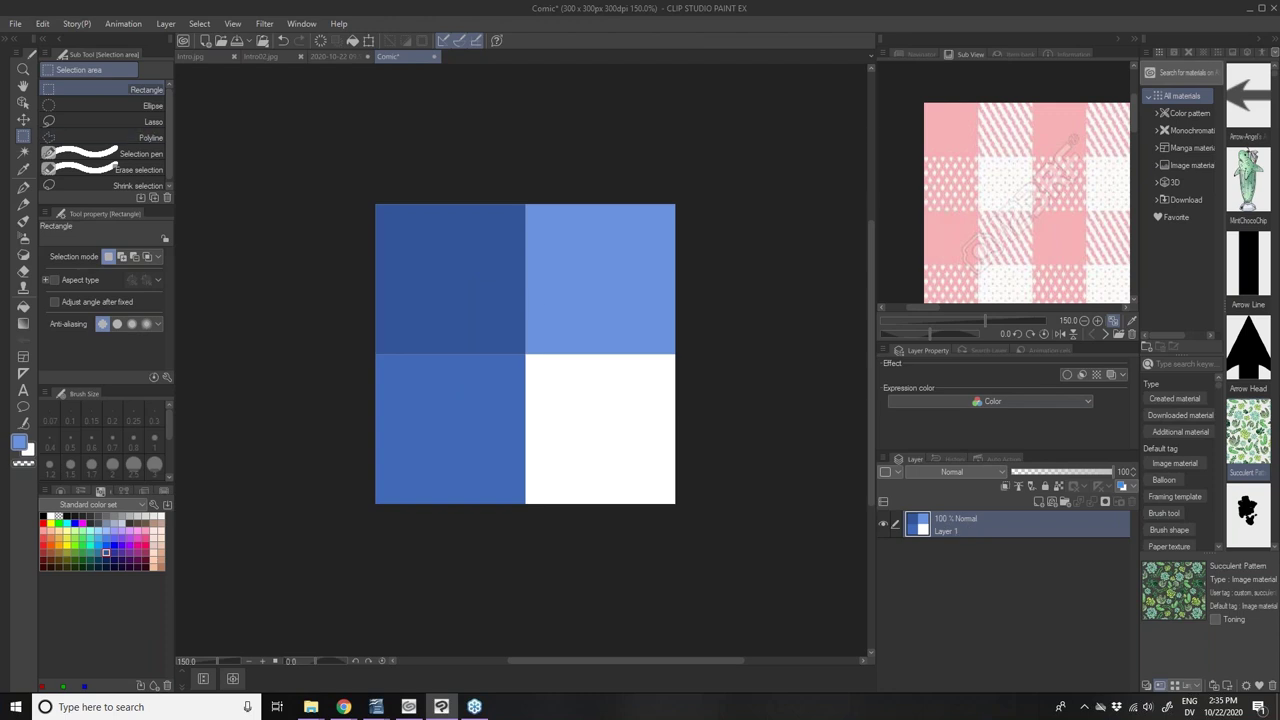
click(43, 25)
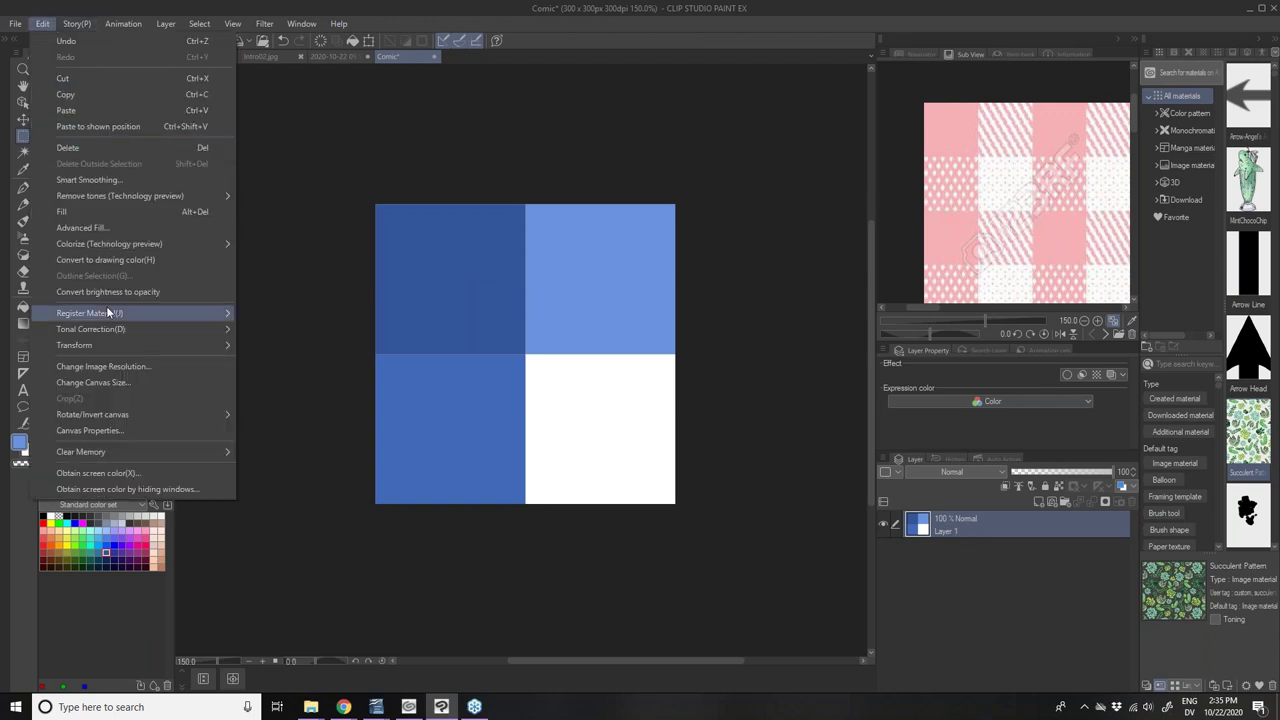
mouse_move(105, 313)
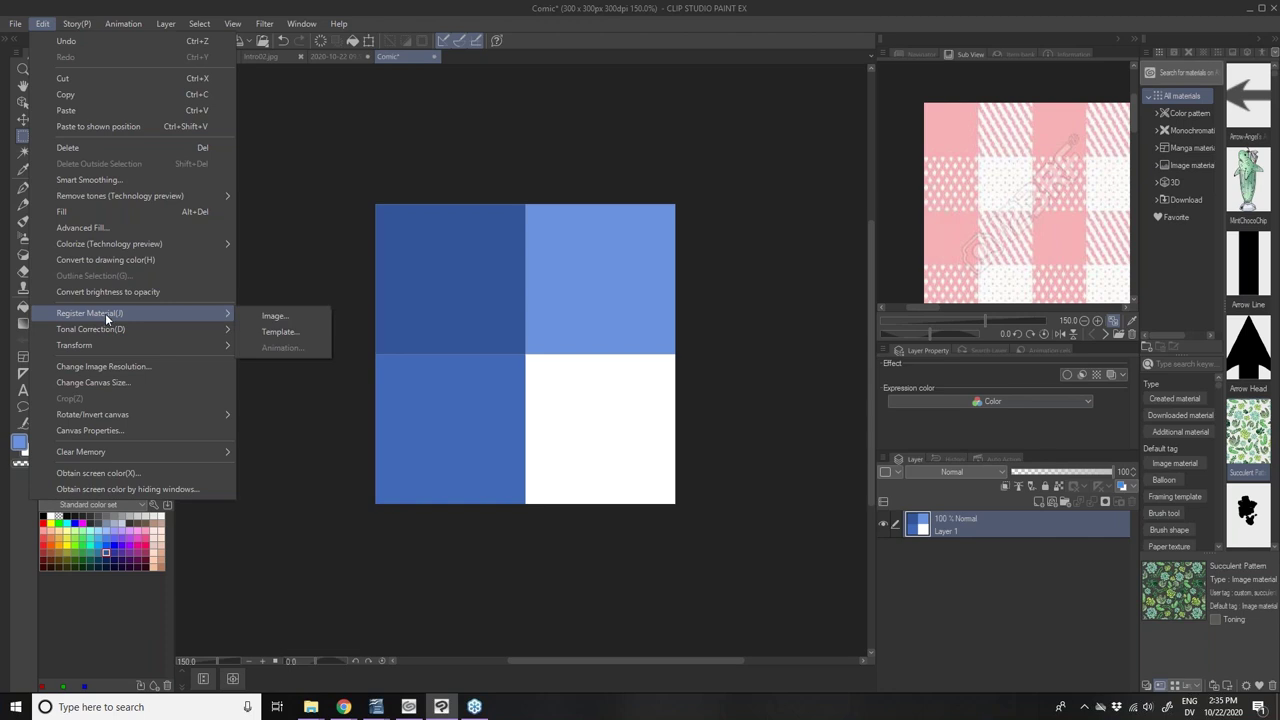
click(279, 318)
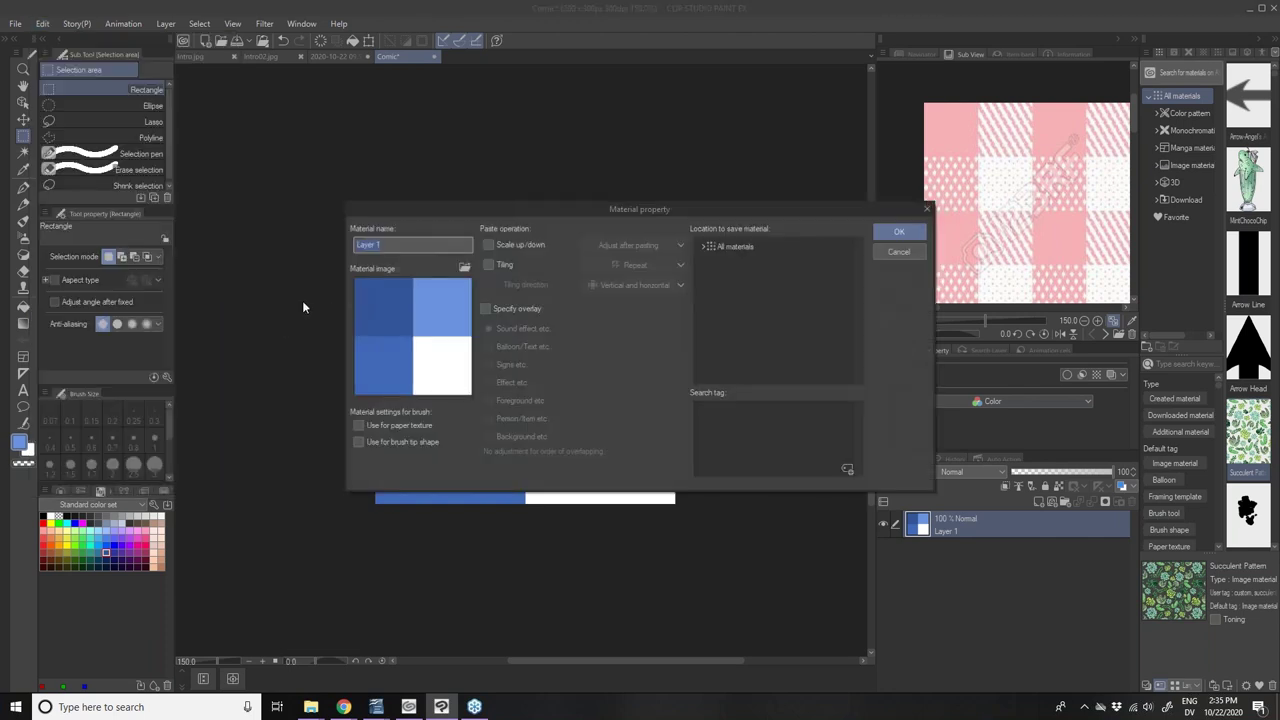
- Name the material Blue Gingham and enable Scale up/down with the Adjust after pasting option
click(394, 244)
click(522, 243)
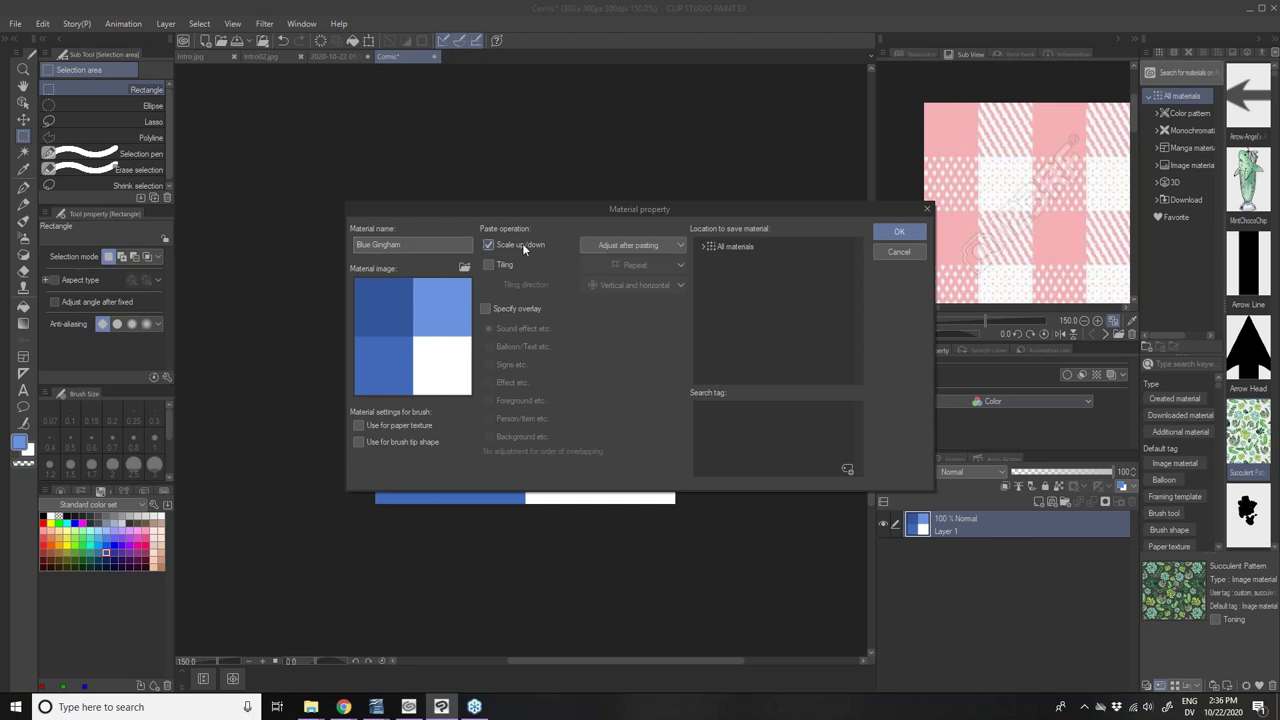
click(637, 249)
click(637, 244)
- Enable tiling for the material and set the tiling method to Reverse
click(488, 265)
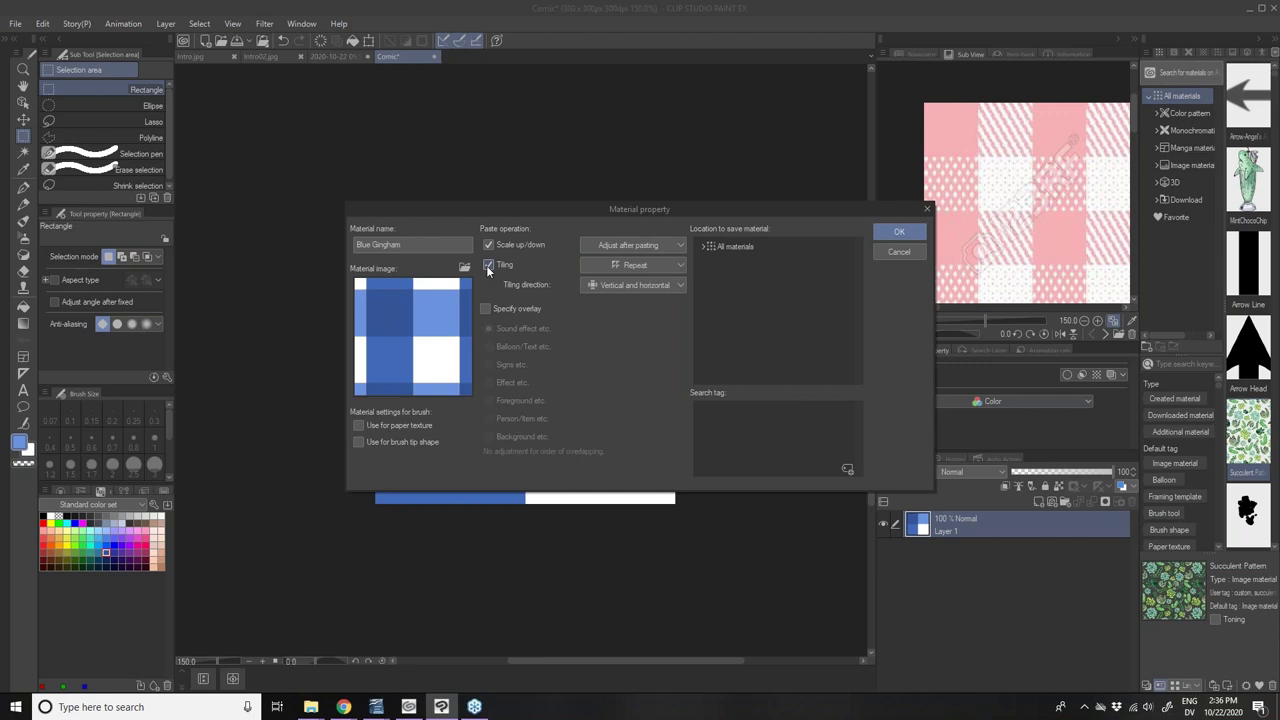
click(628, 266)
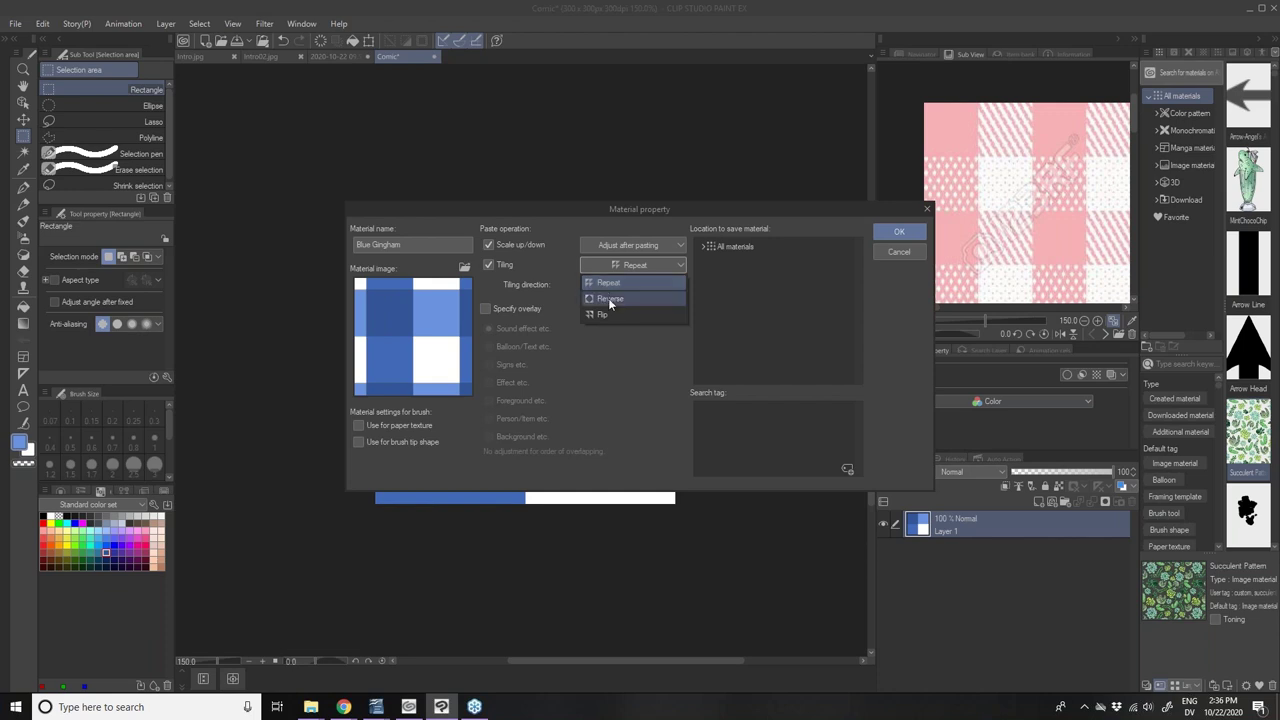
click(610, 301)
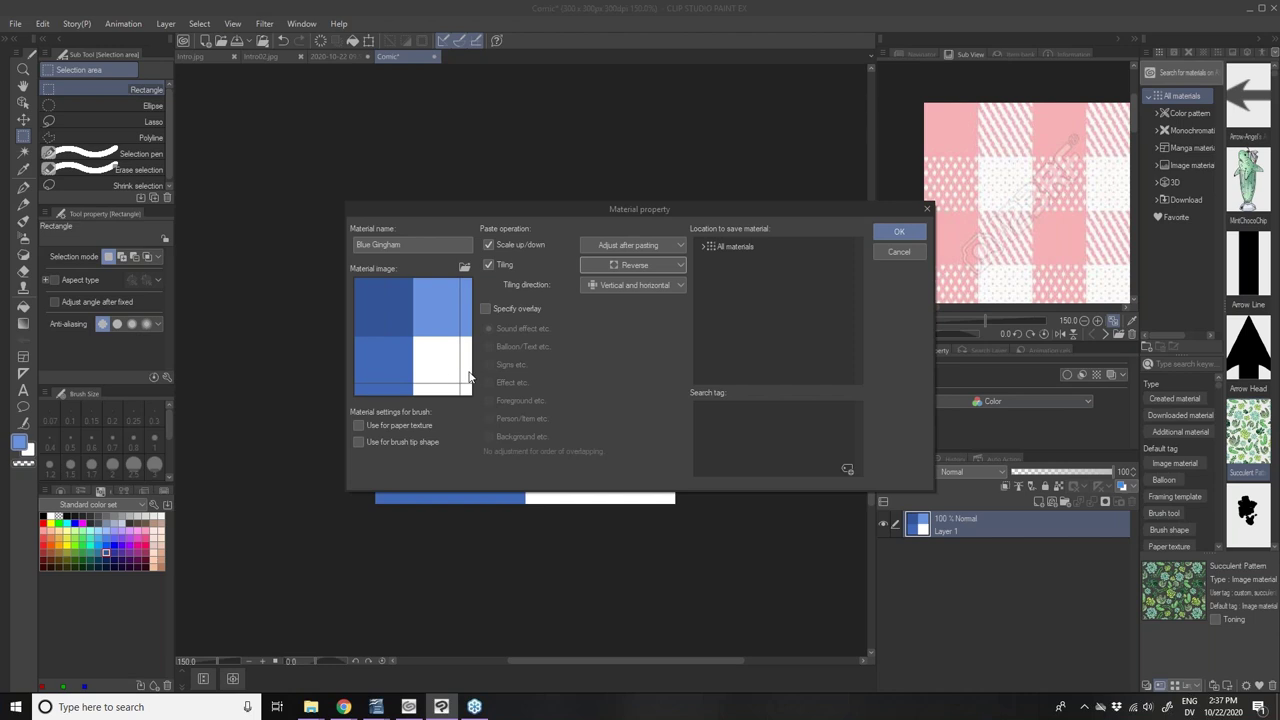
- Set the material's tiling method to Repeat with the Vertical and horizontal tiling direction
click(615, 265)
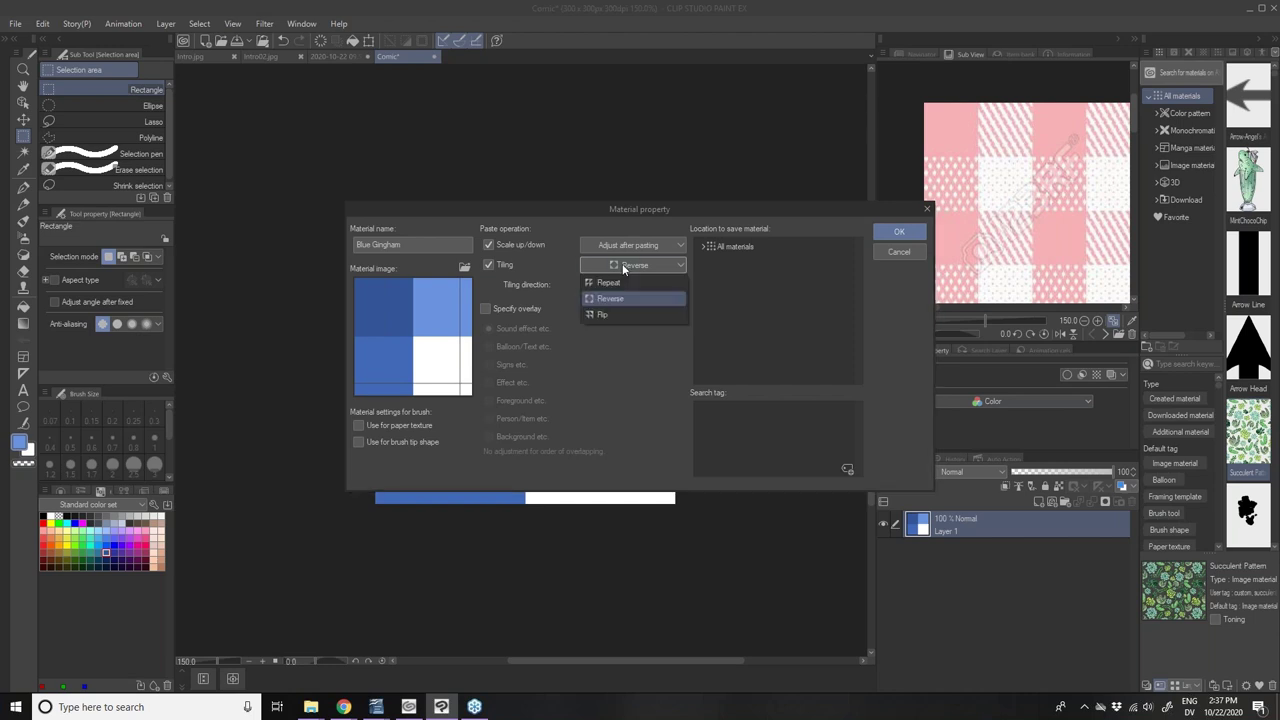
click(603, 312)
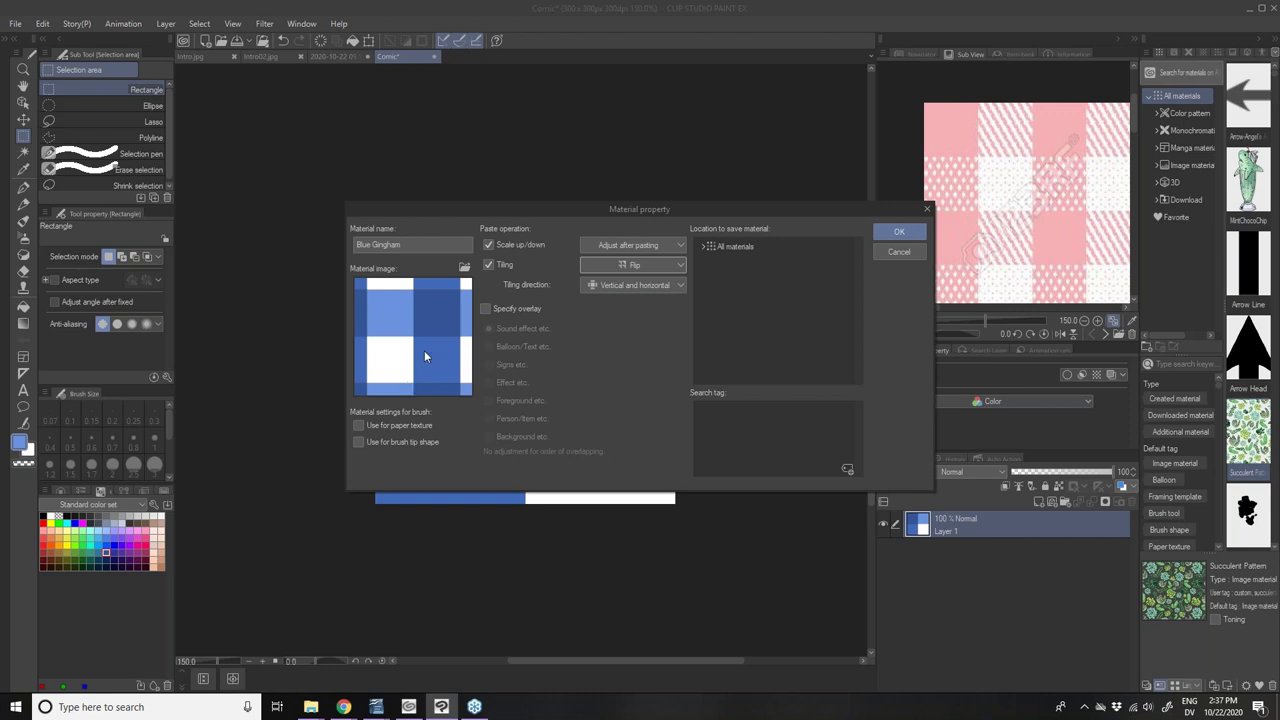
click(621, 266)
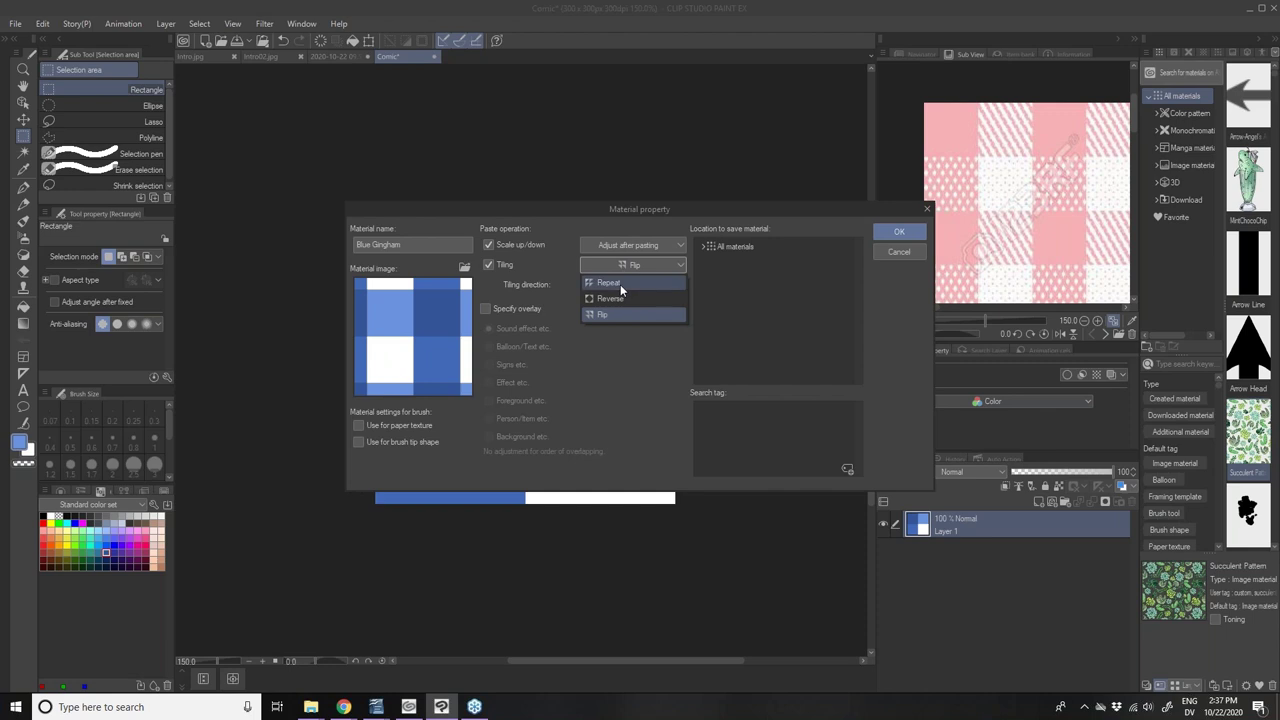
click(620, 284)
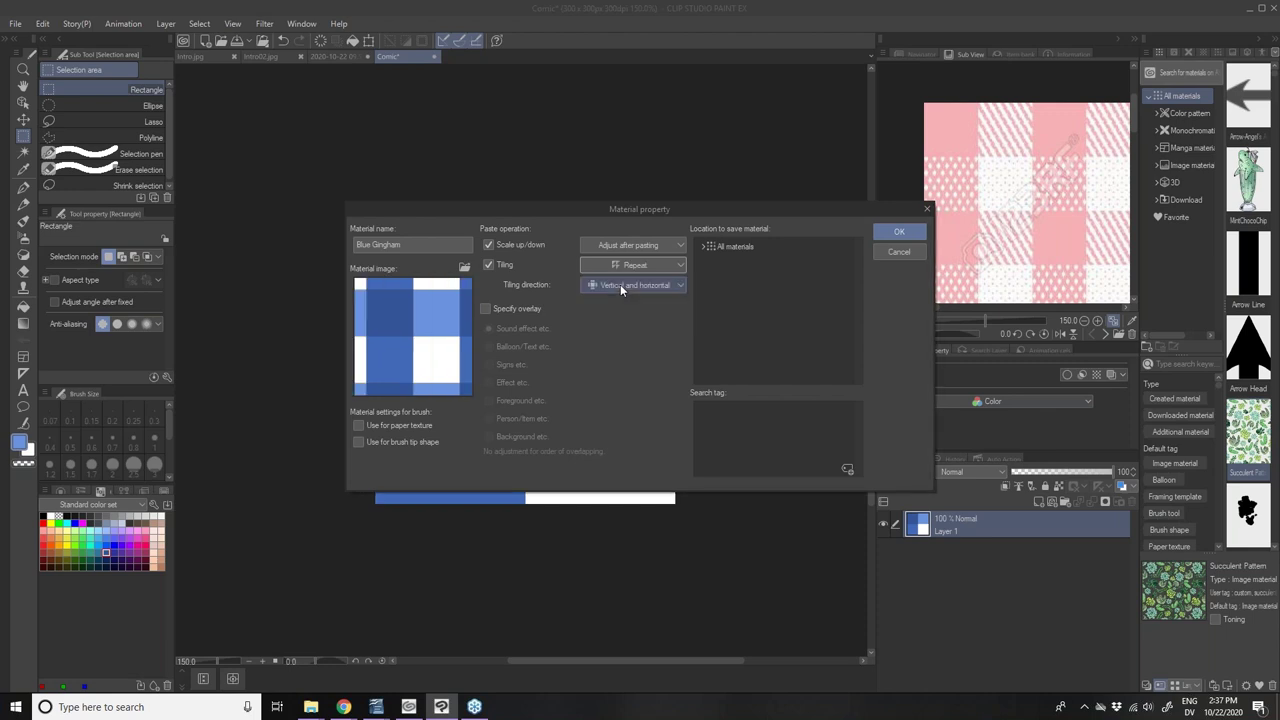
click(620, 284)
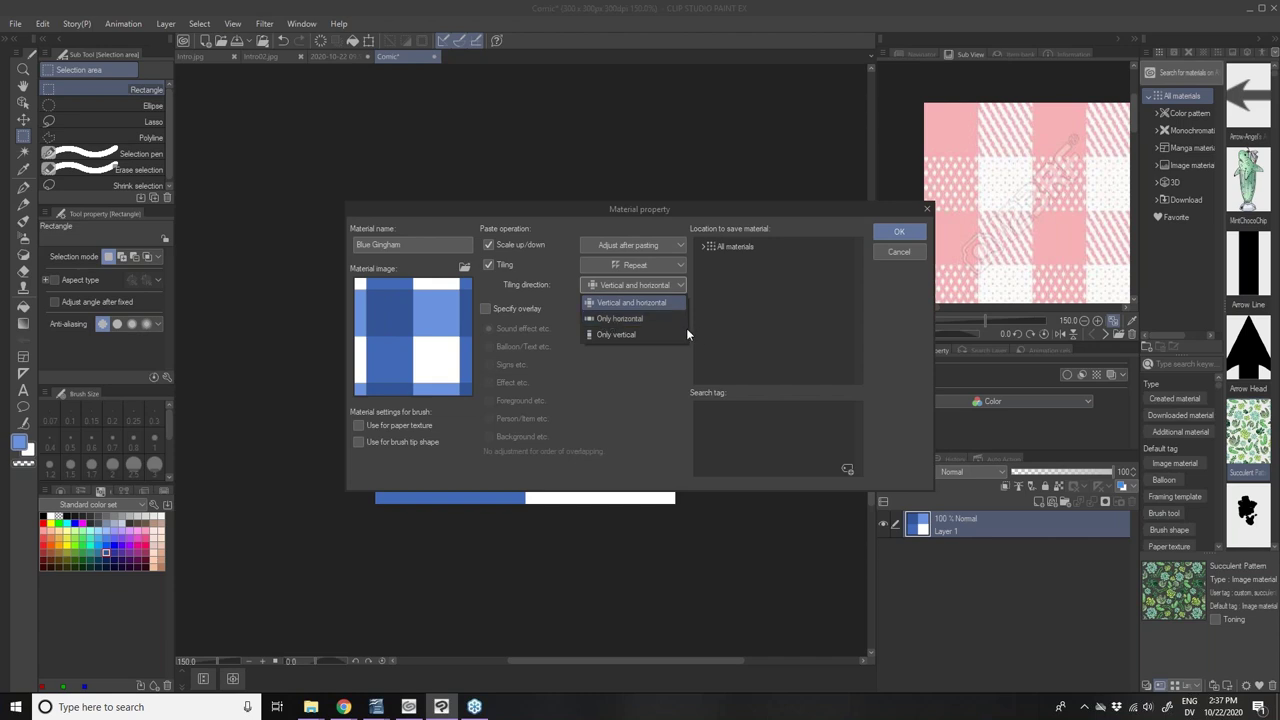
click(642, 301)
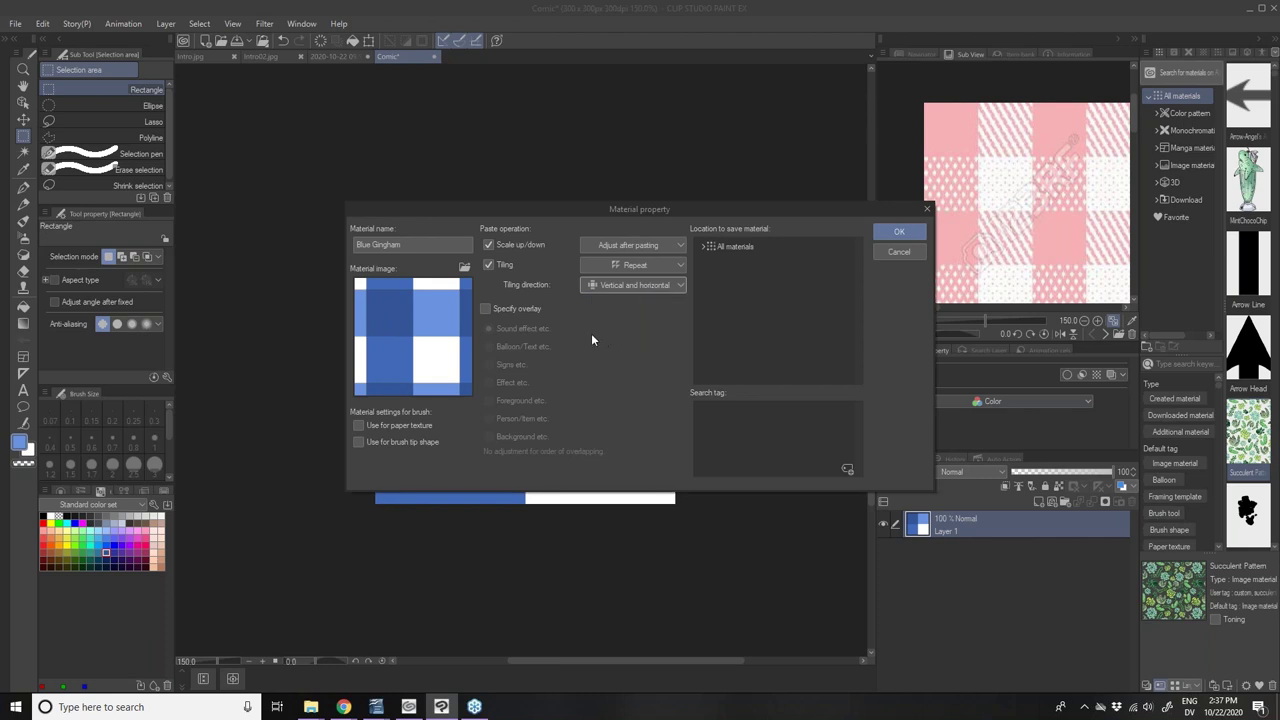
- Enable Specify overlay for the material and choose the Person/Item etc. option
click(530, 308)
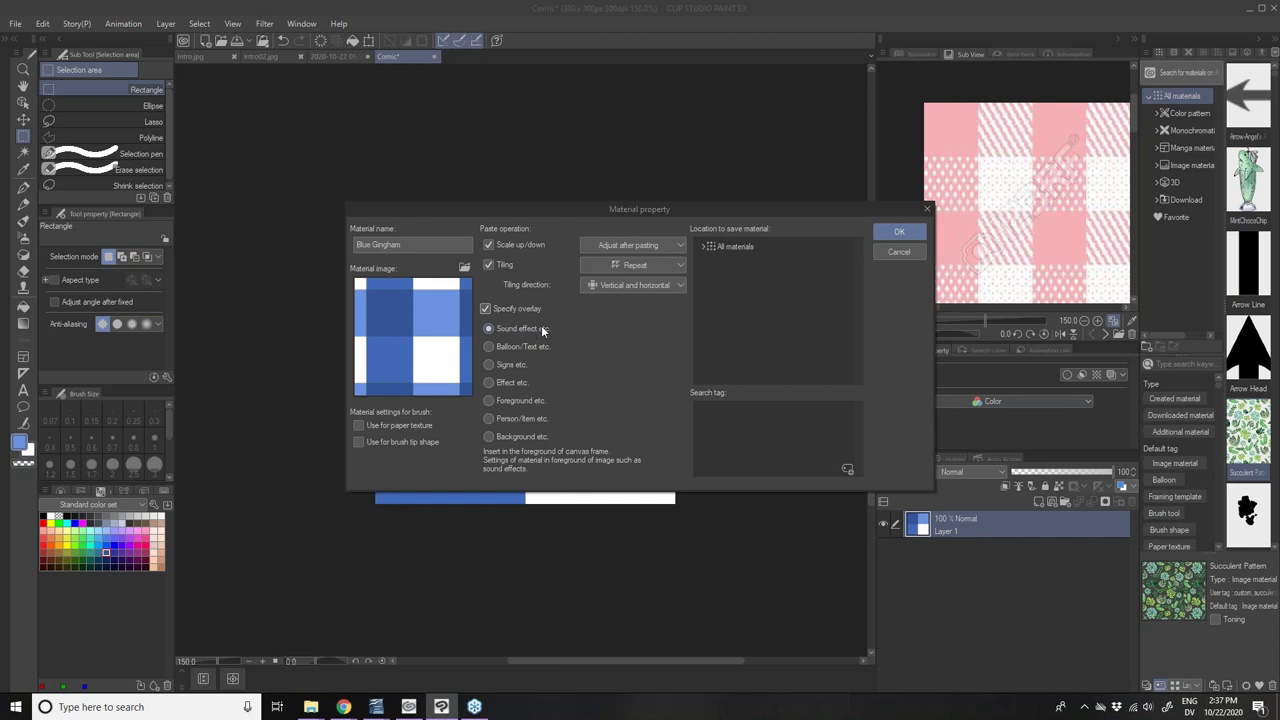
click(505, 436)
click(504, 418)
- Choose Clothes pattern, under Color pattern > Pattern, as the location to save the material
click(711, 248)
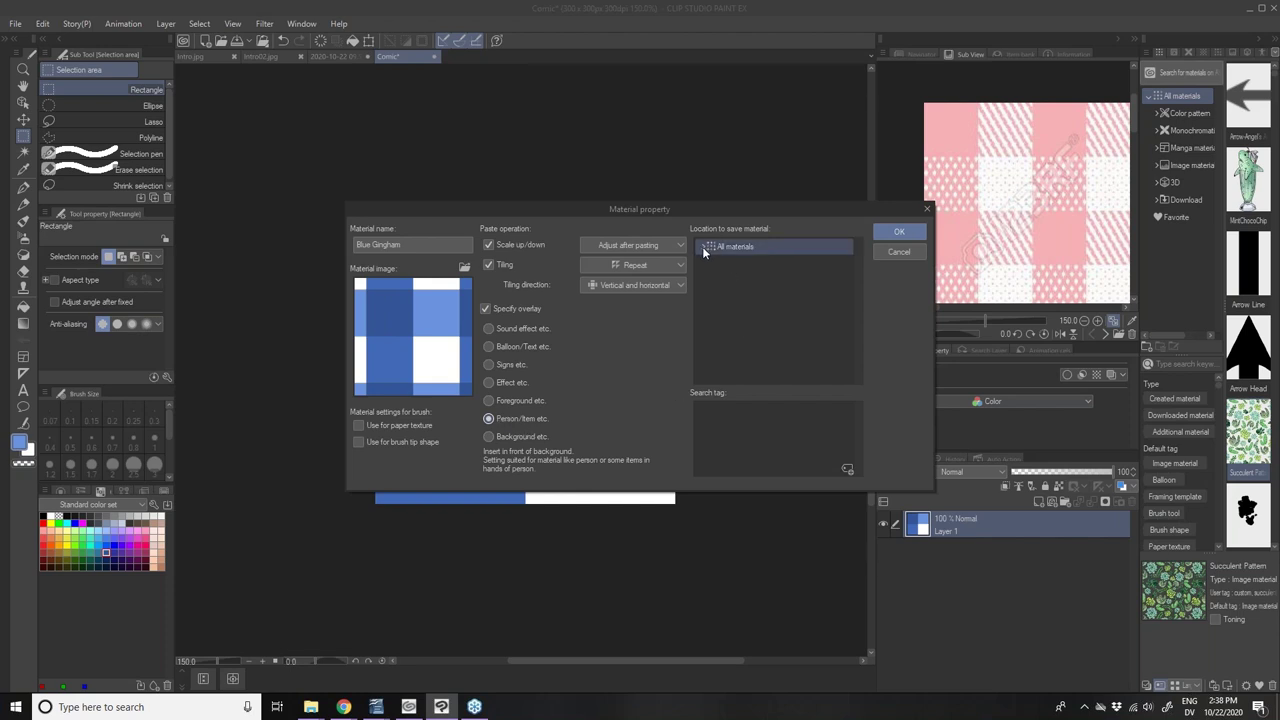
click(704, 247)
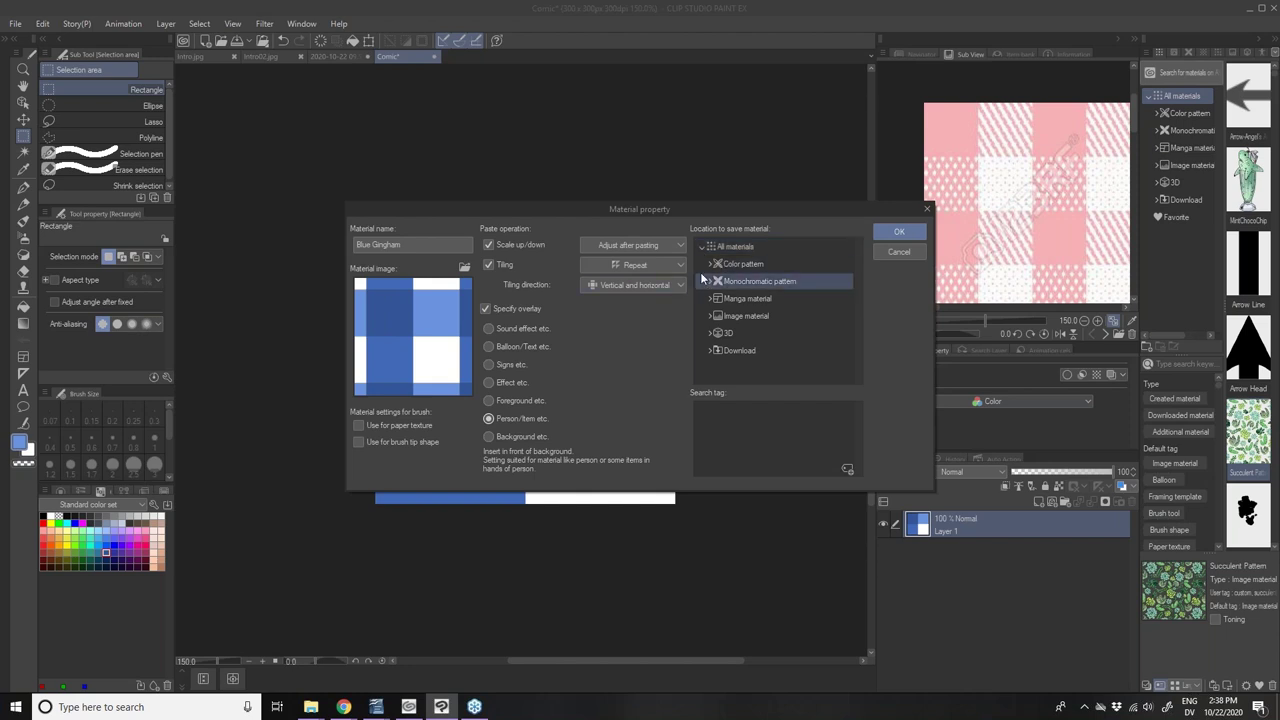
click(704, 247)
click(704, 247)
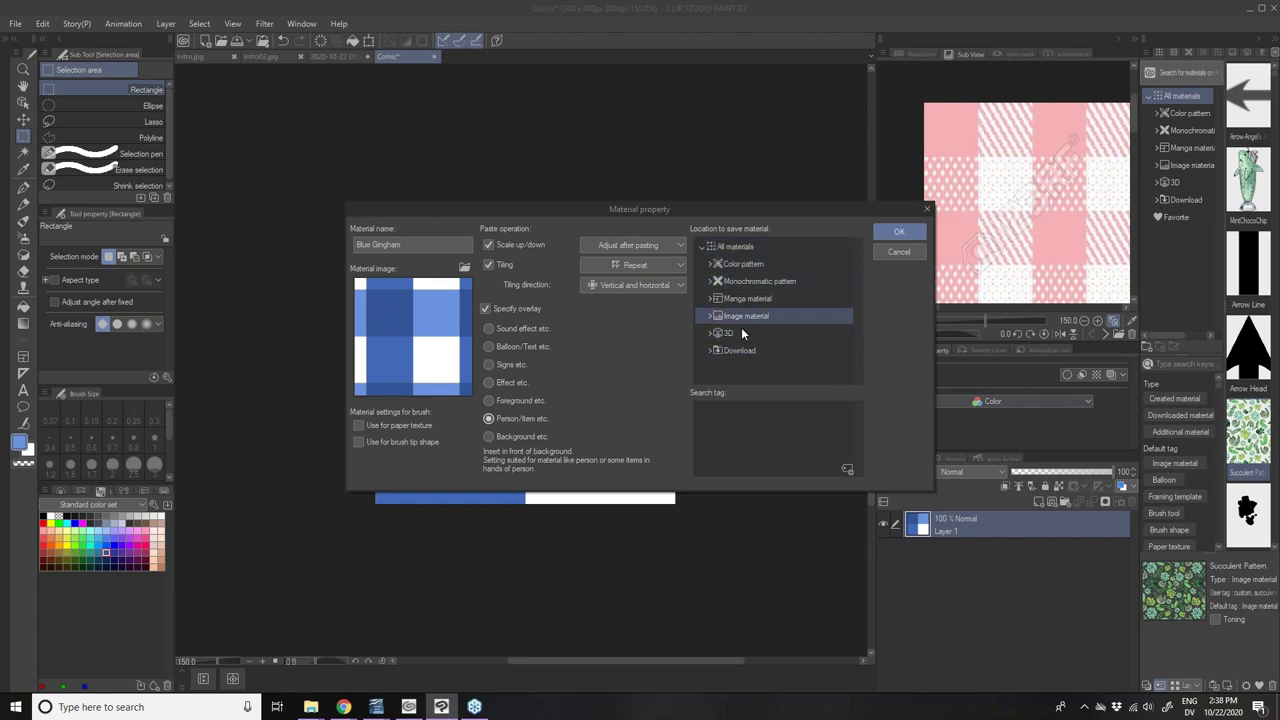
click(708, 263)
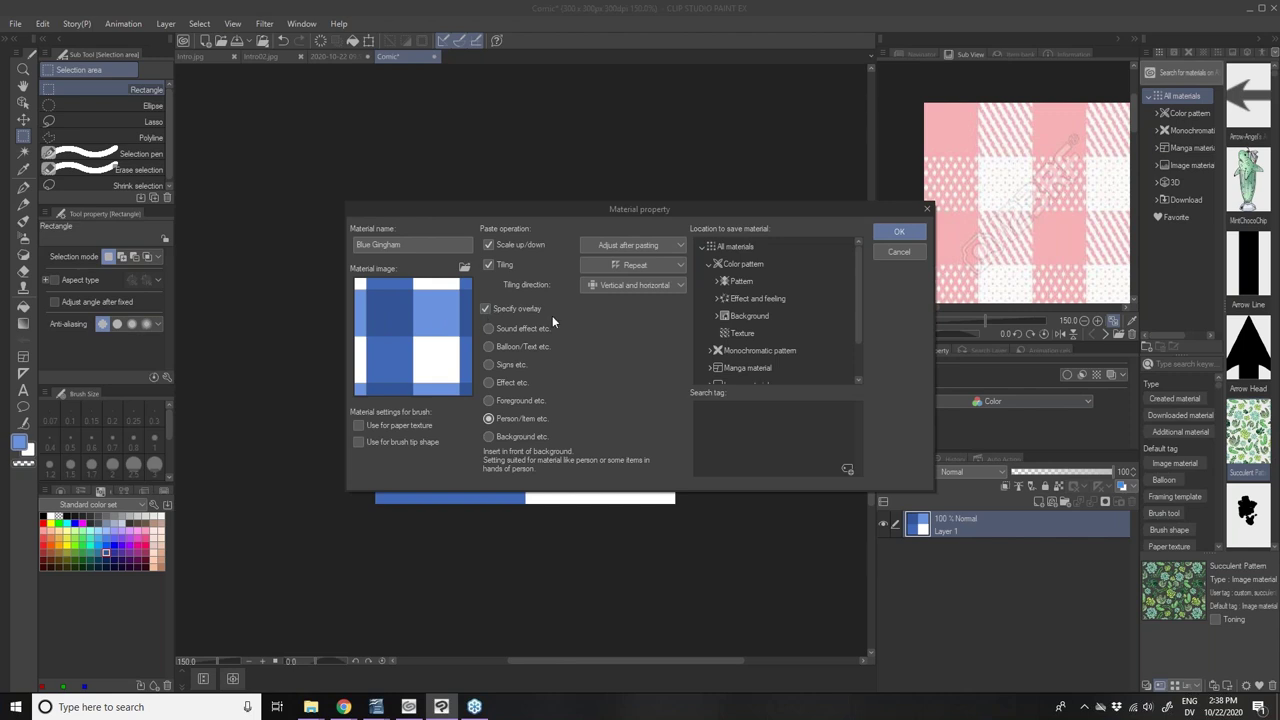
click(716, 283)
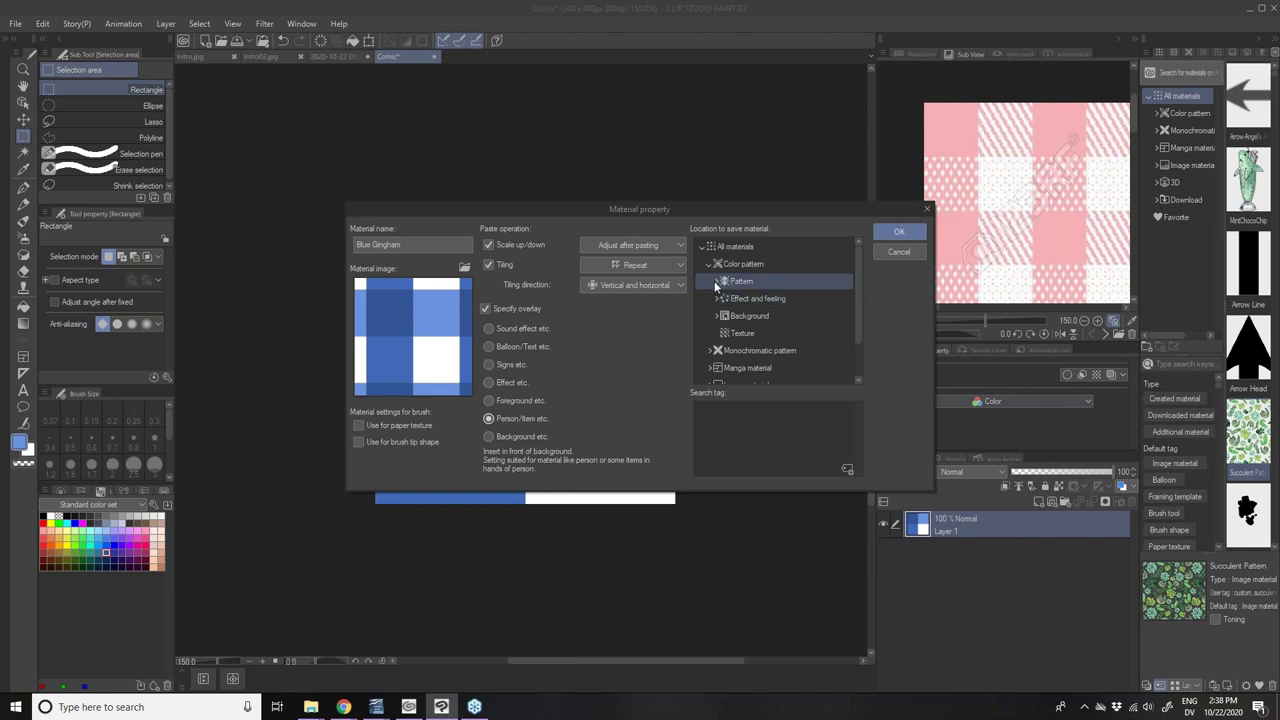
click(716, 282)
click(752, 301)
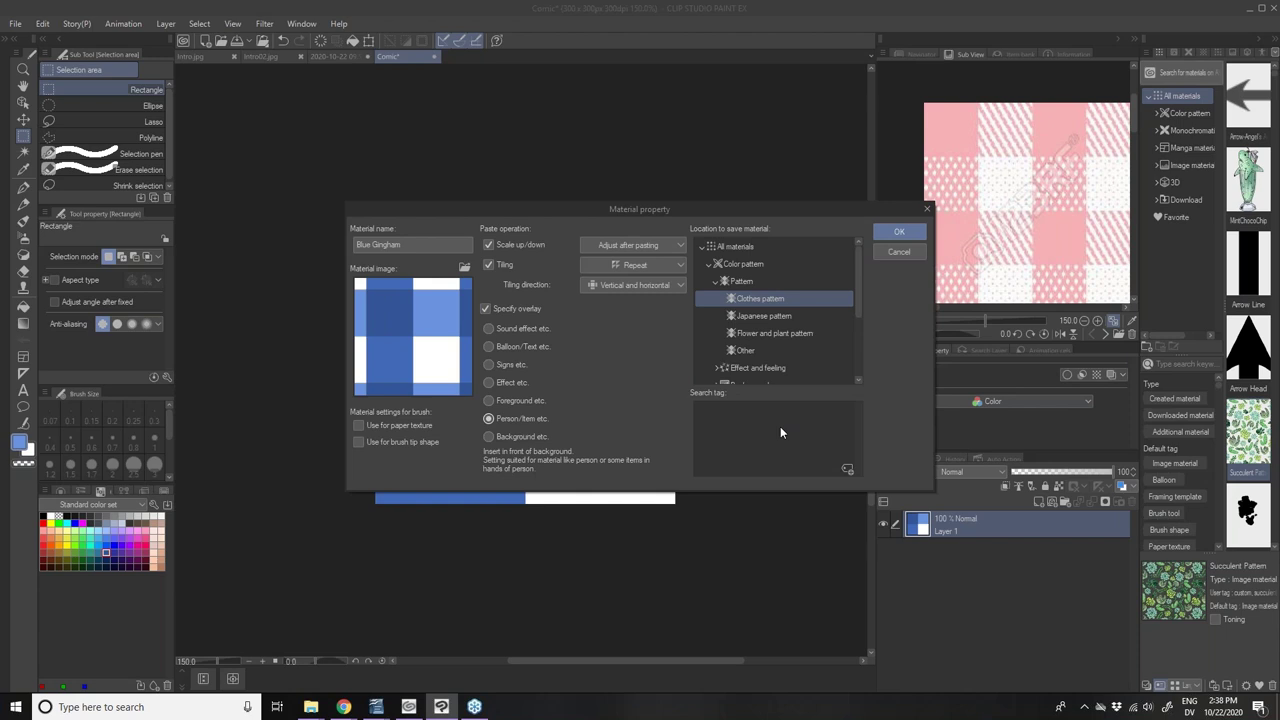
- Add the search tags custom, gingham and plaid to the material
click(846, 469)
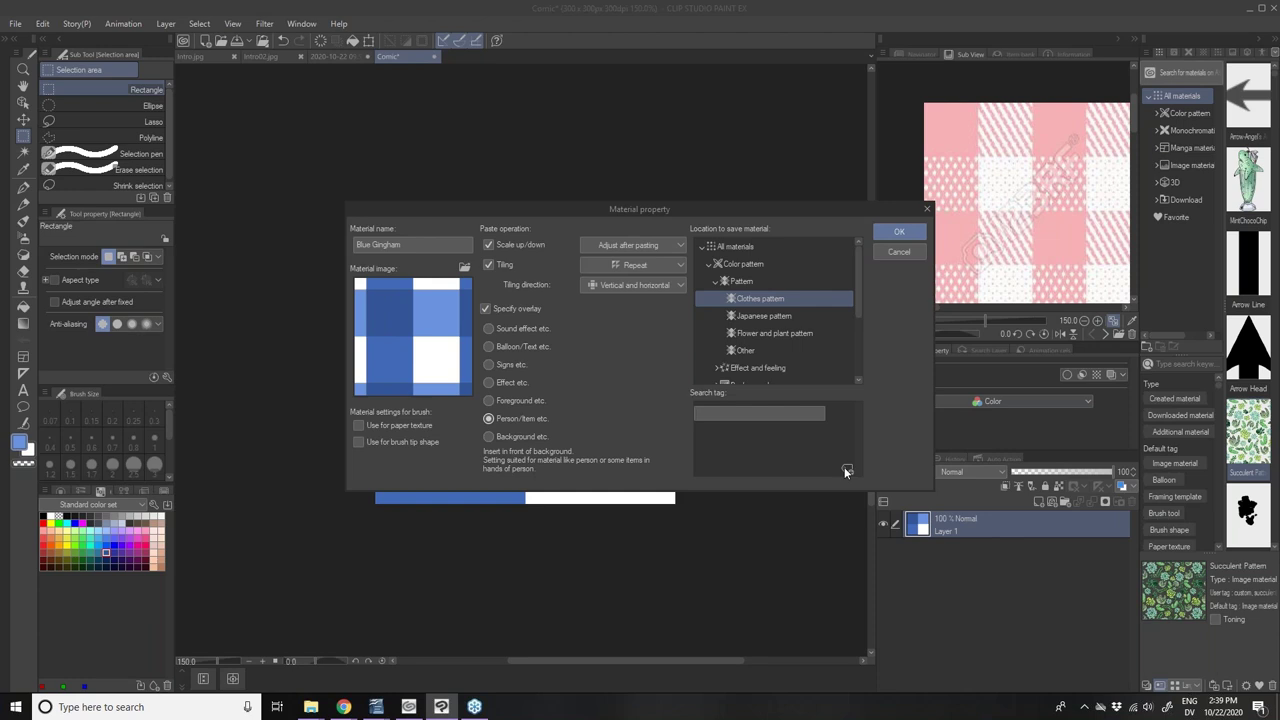
text(stom)
key(Return)
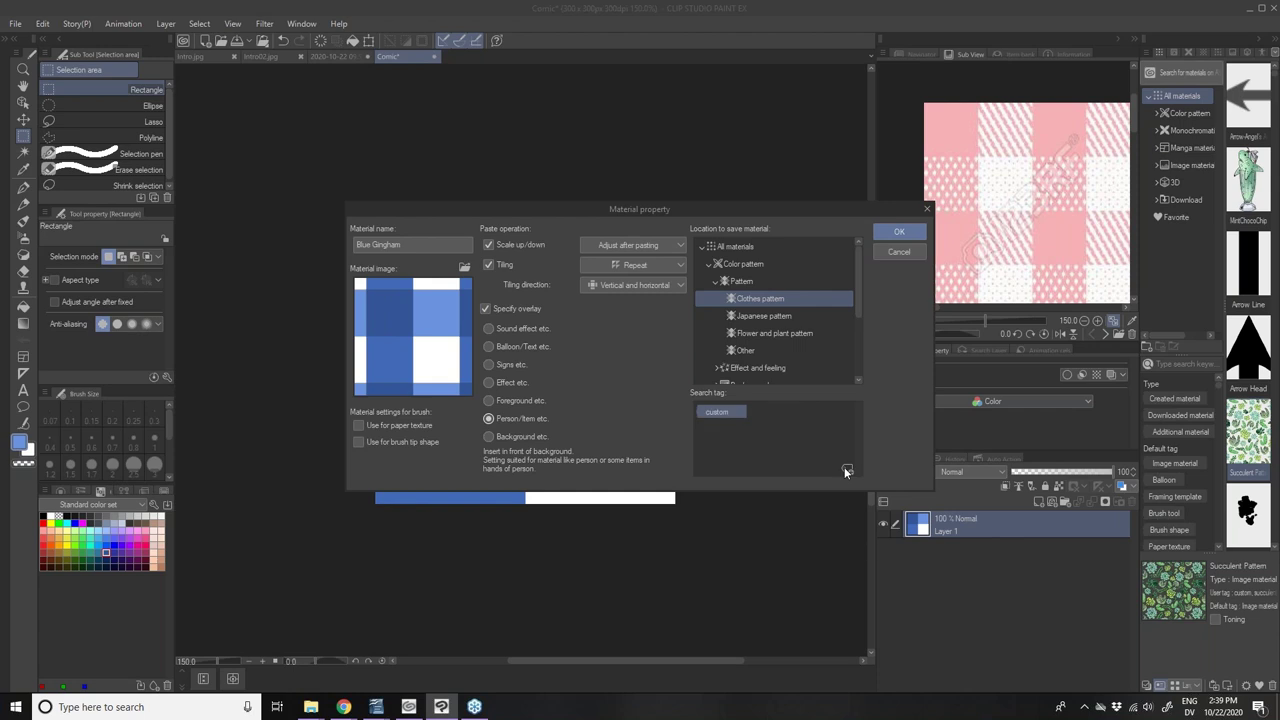
click(844, 467)
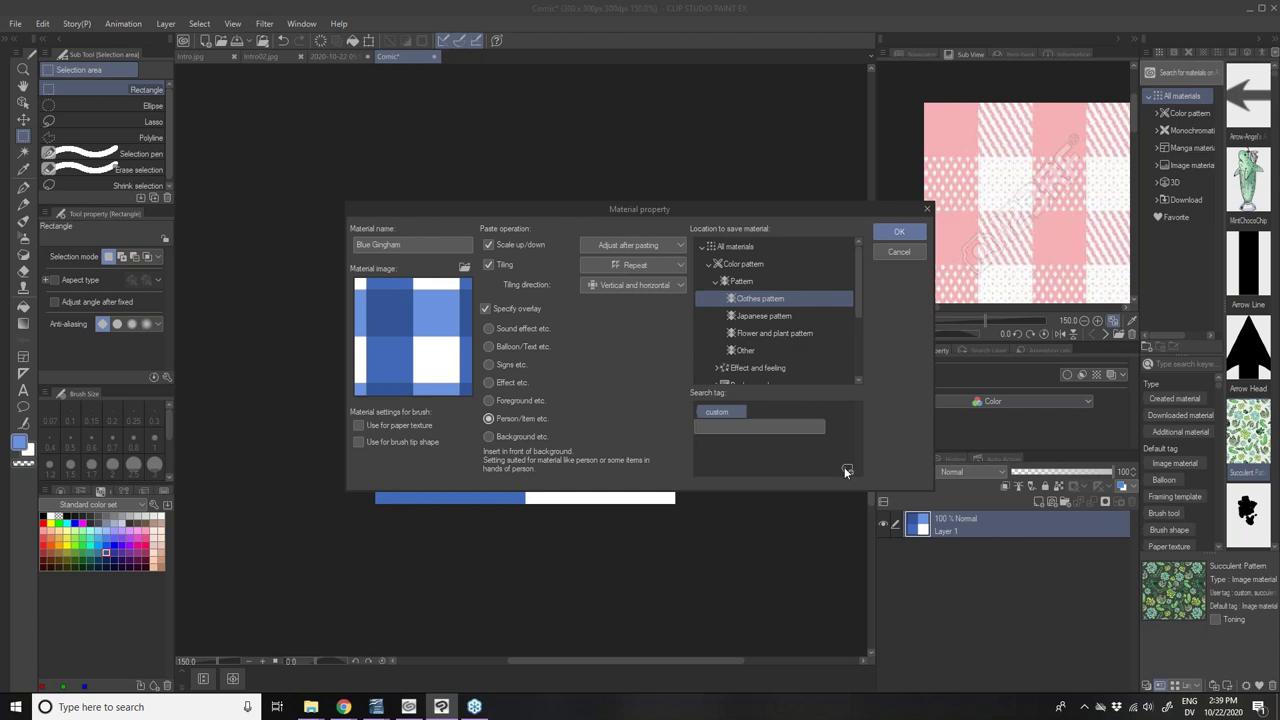
text(gingham)
key(Return)
click(844, 467)
text(plaid)
key(Return)
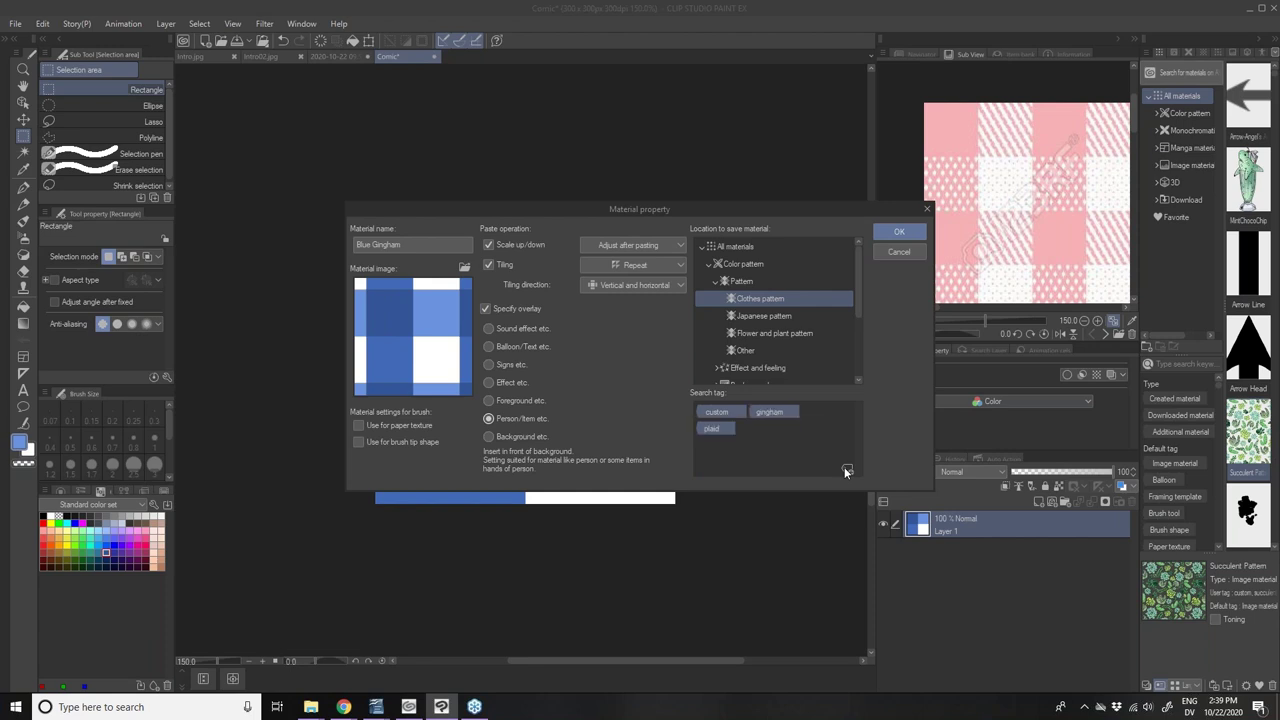
- Add the search tags blue and fabric, and complete the material registration
click(844, 467)
text(blue)
key(Return)
click(844, 467)
text(fa)
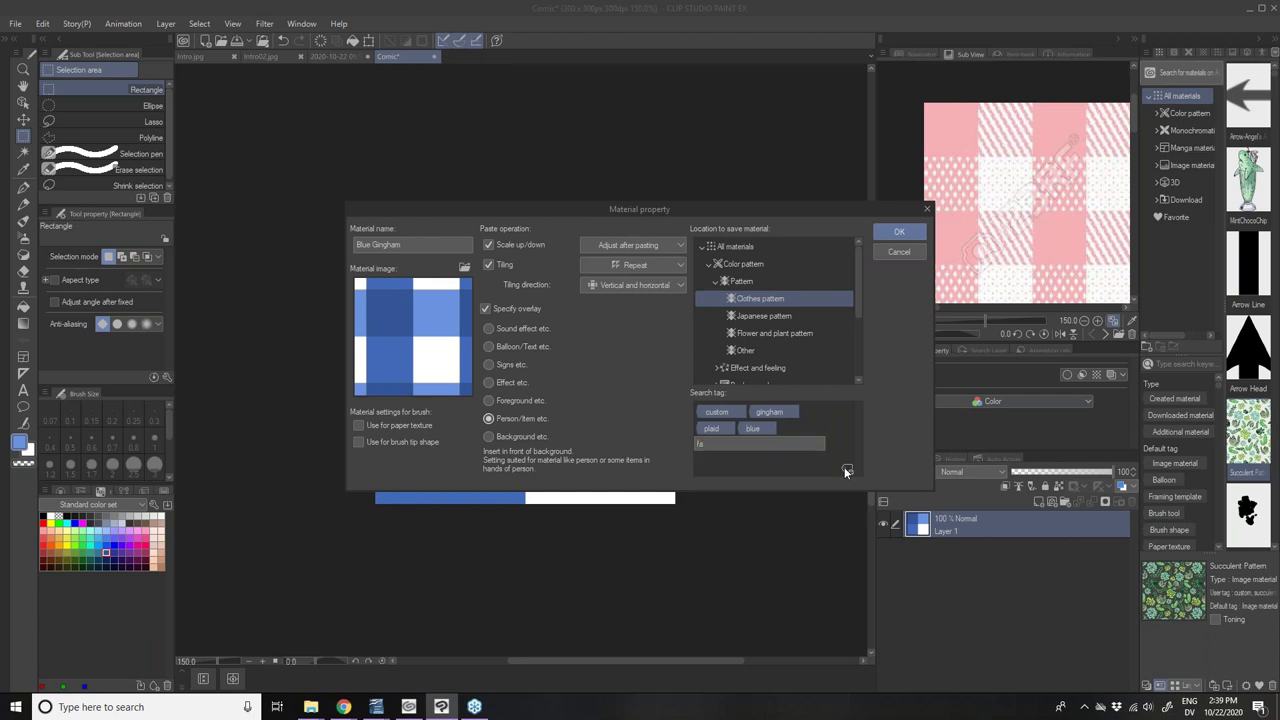
text(bric)
key(Return)
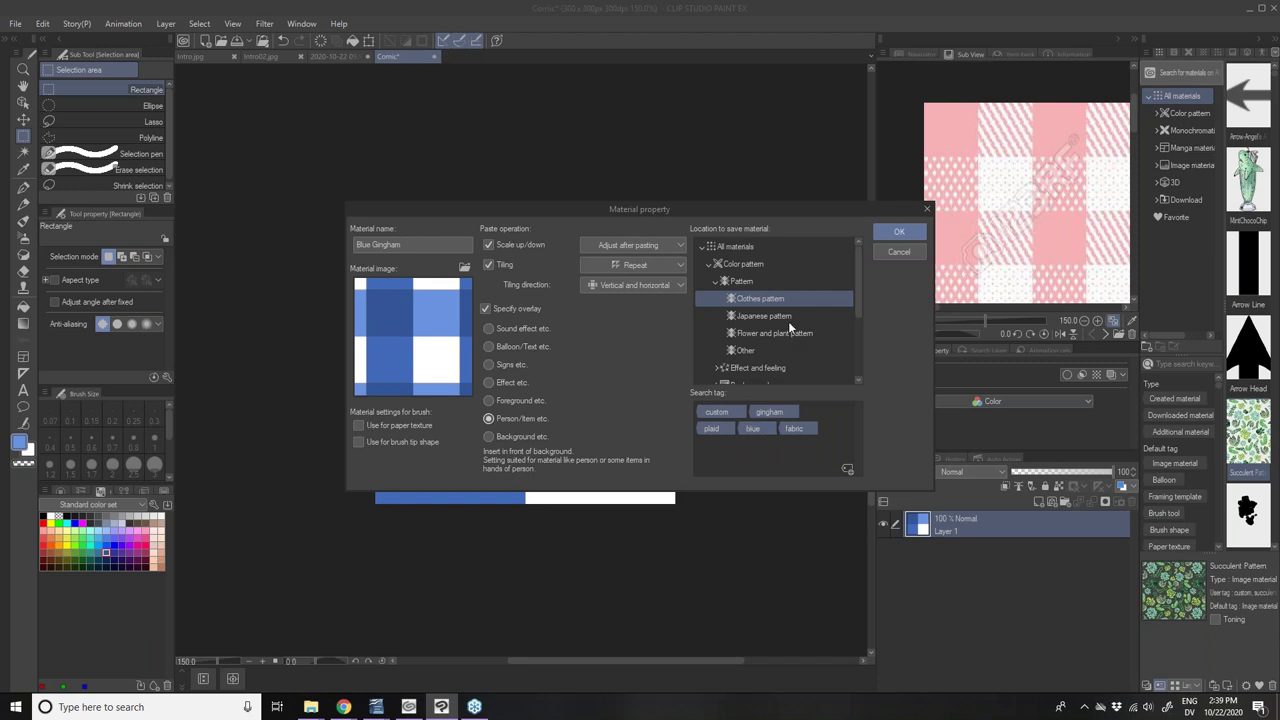
click(897, 233)
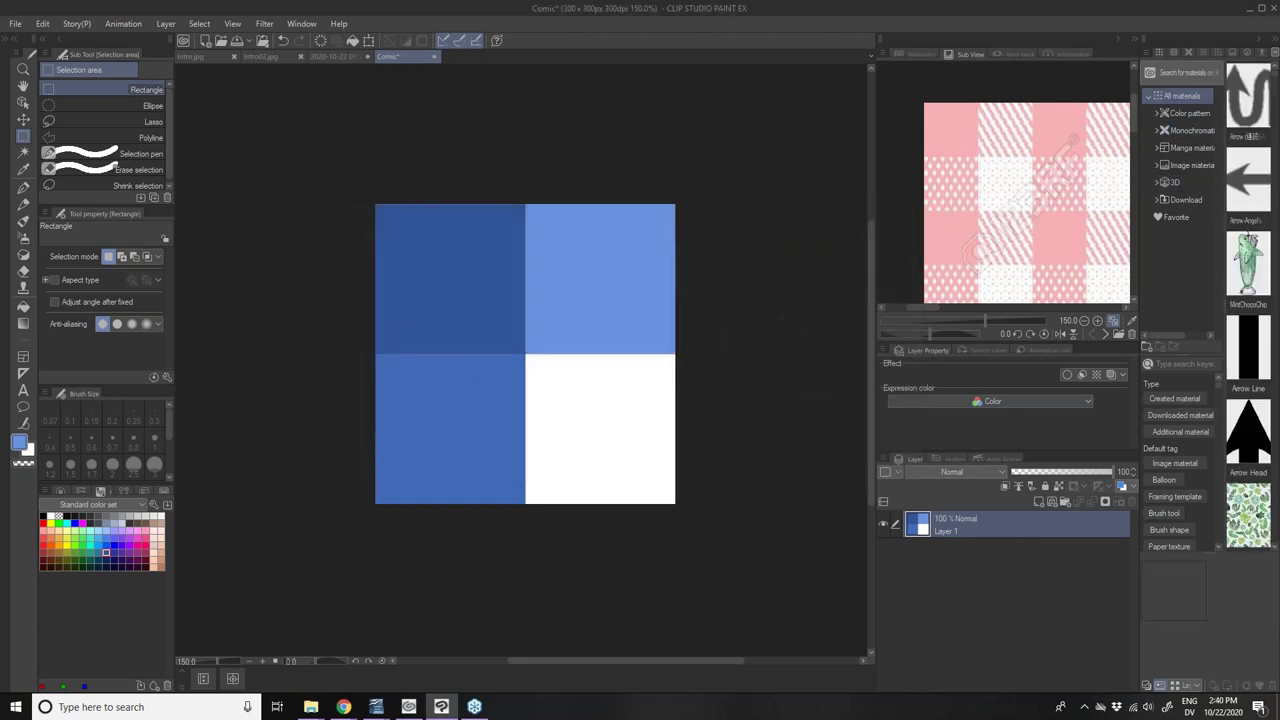
- Widen the material list to select the Blue Gingham material, and open the Materials file with the shirt drawing
drag(1138, 135, 1045, 138)
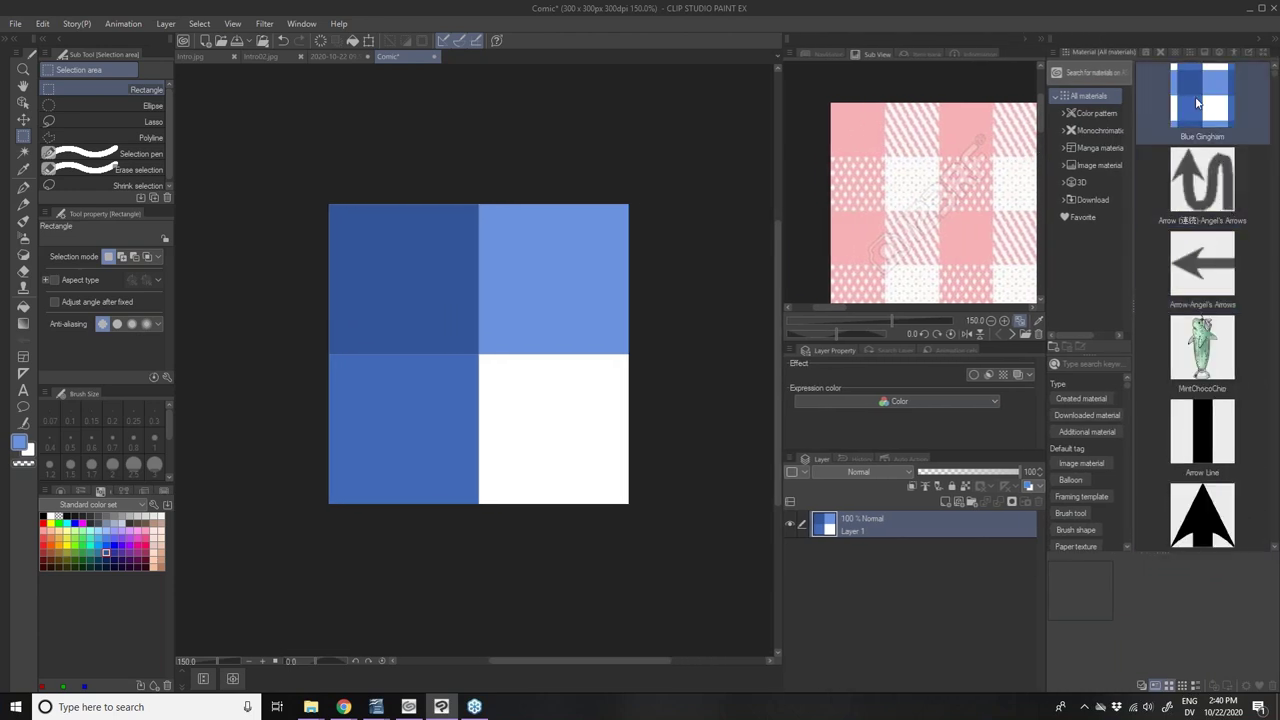
click(1186, 114)
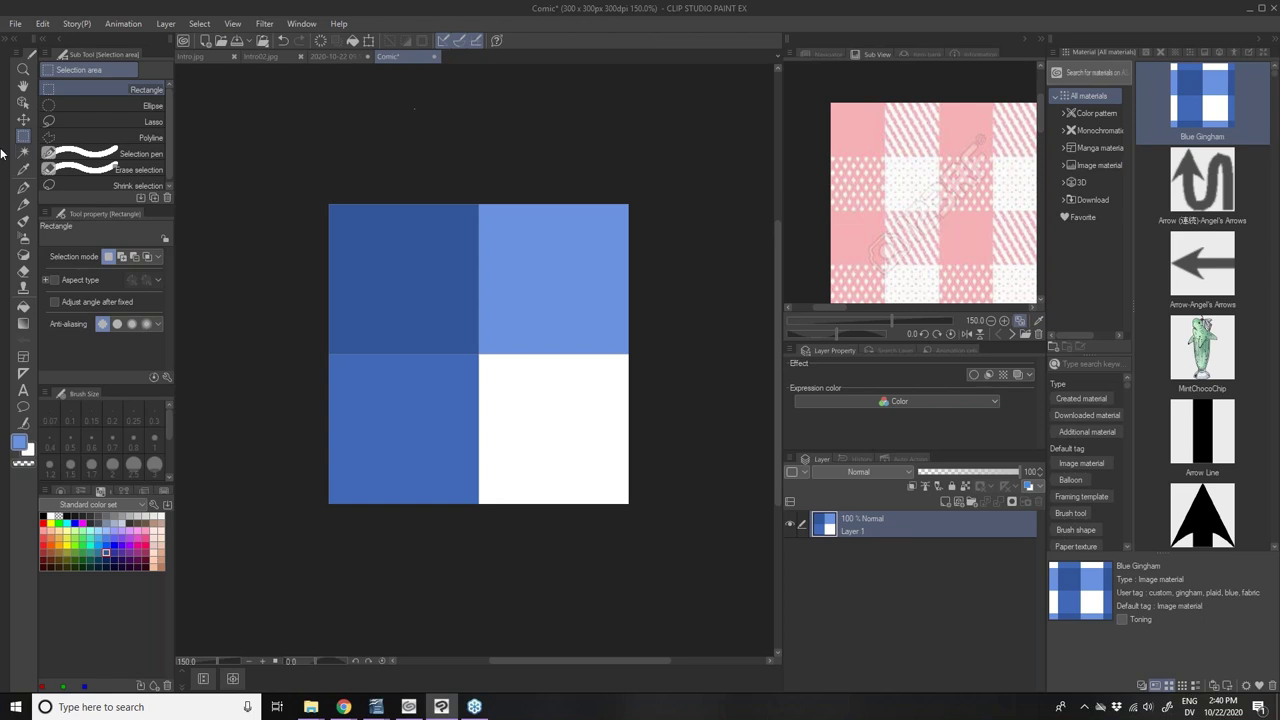
click(9, 27)
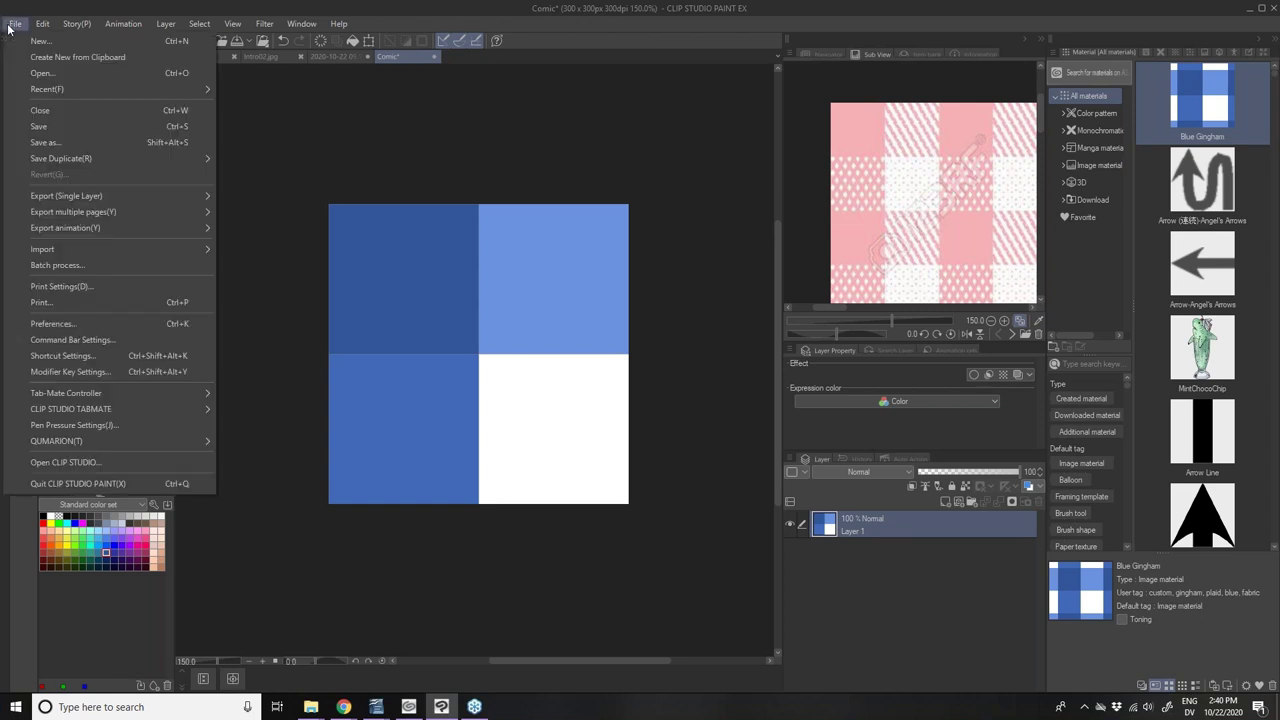
click(35, 75)
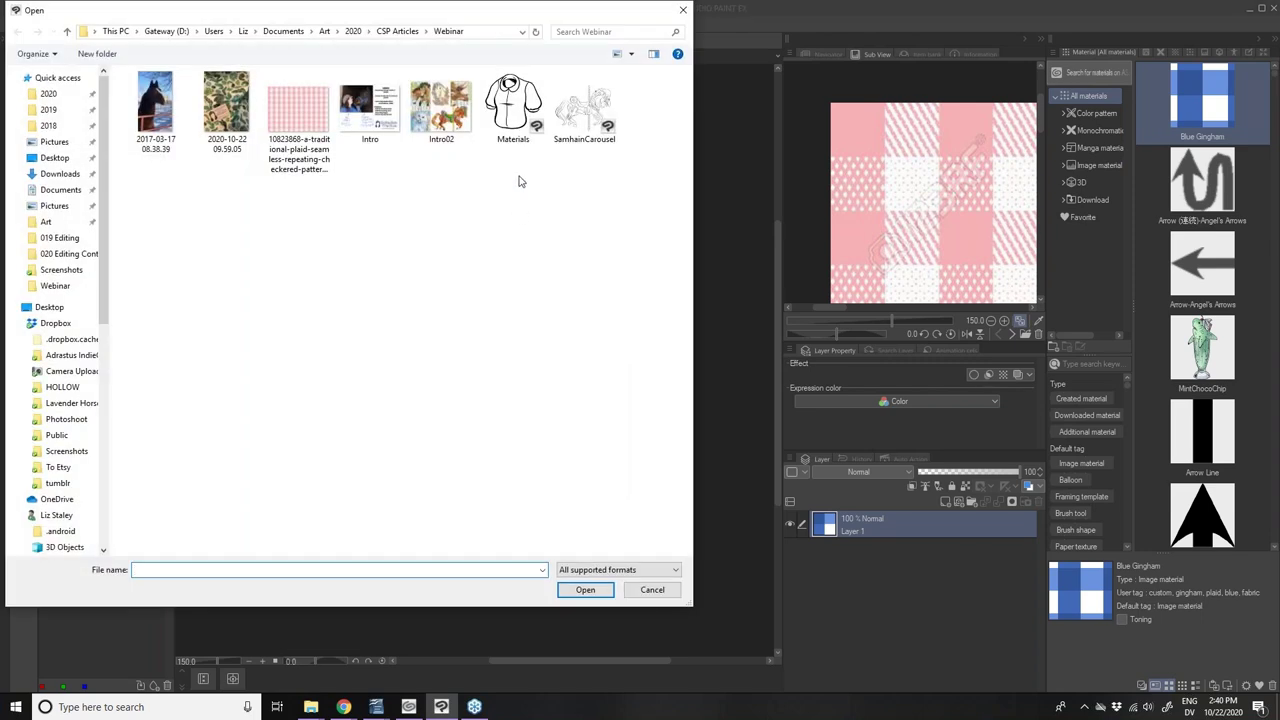
double_click(513, 108)
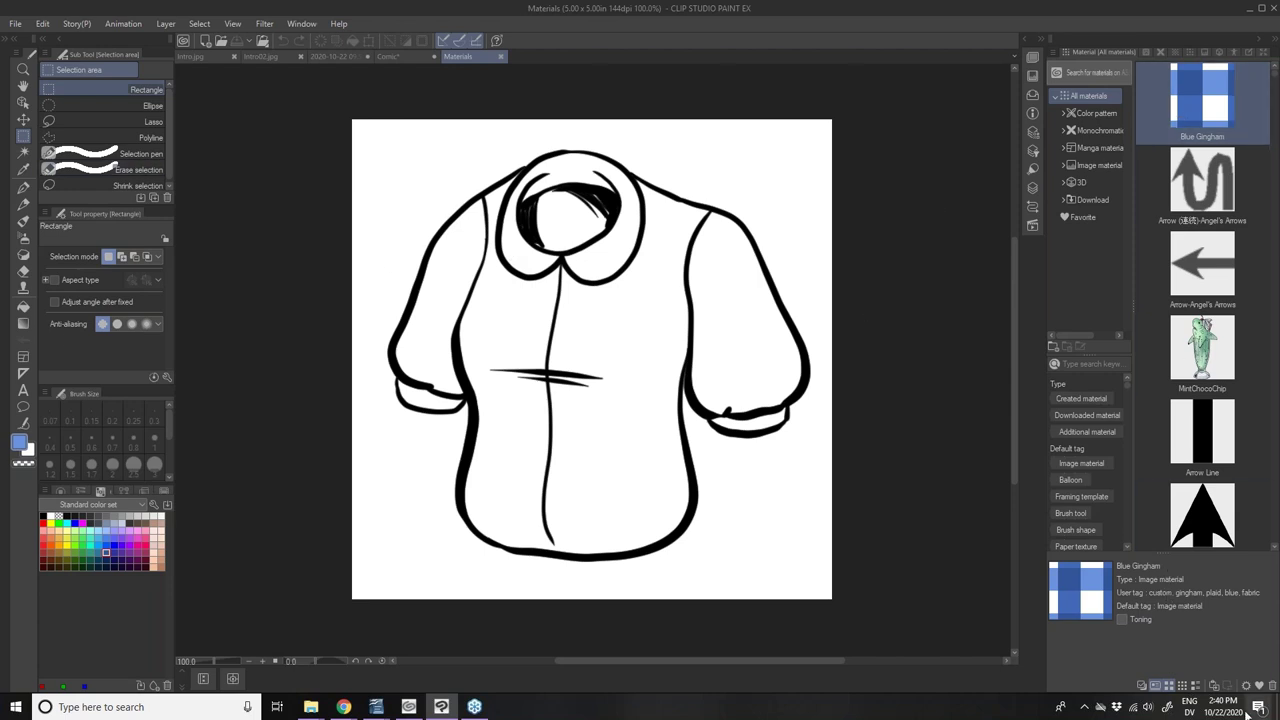
- Activate Auto select with Refer to editing layer only, and make the shirt's line art layer, Layer 3, the active layer
click(23, 151)
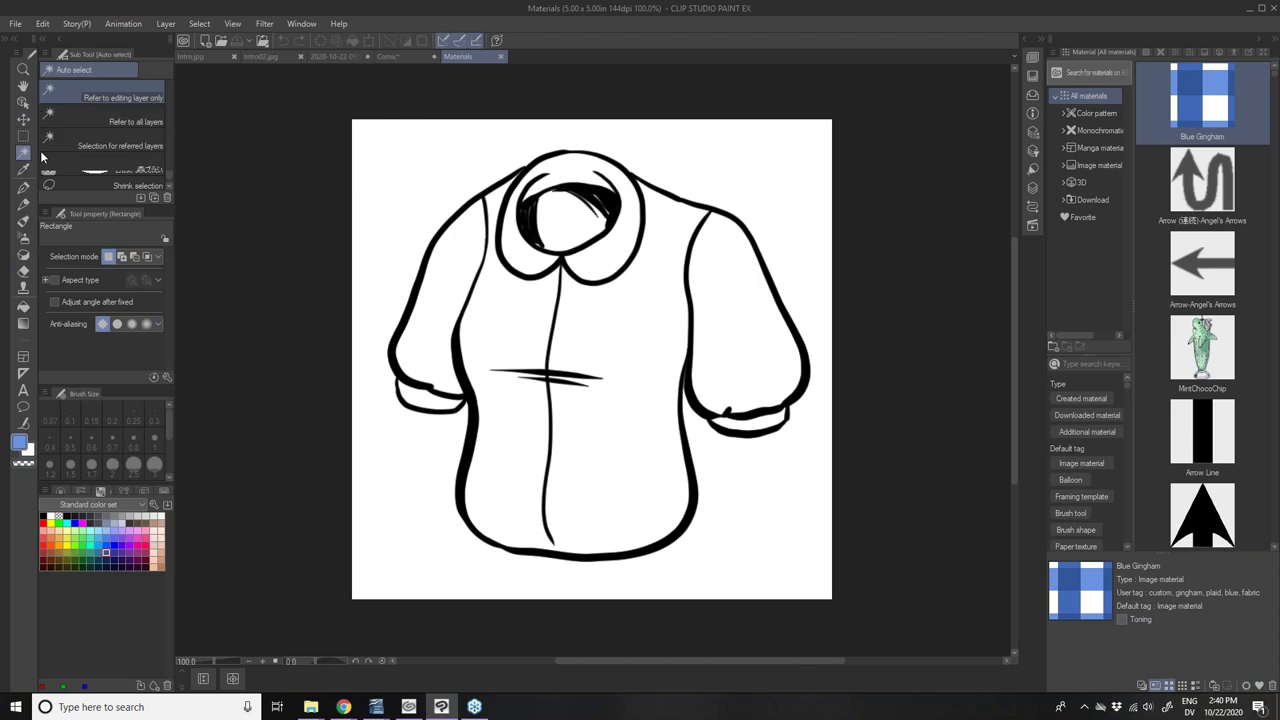
click(627, 367)
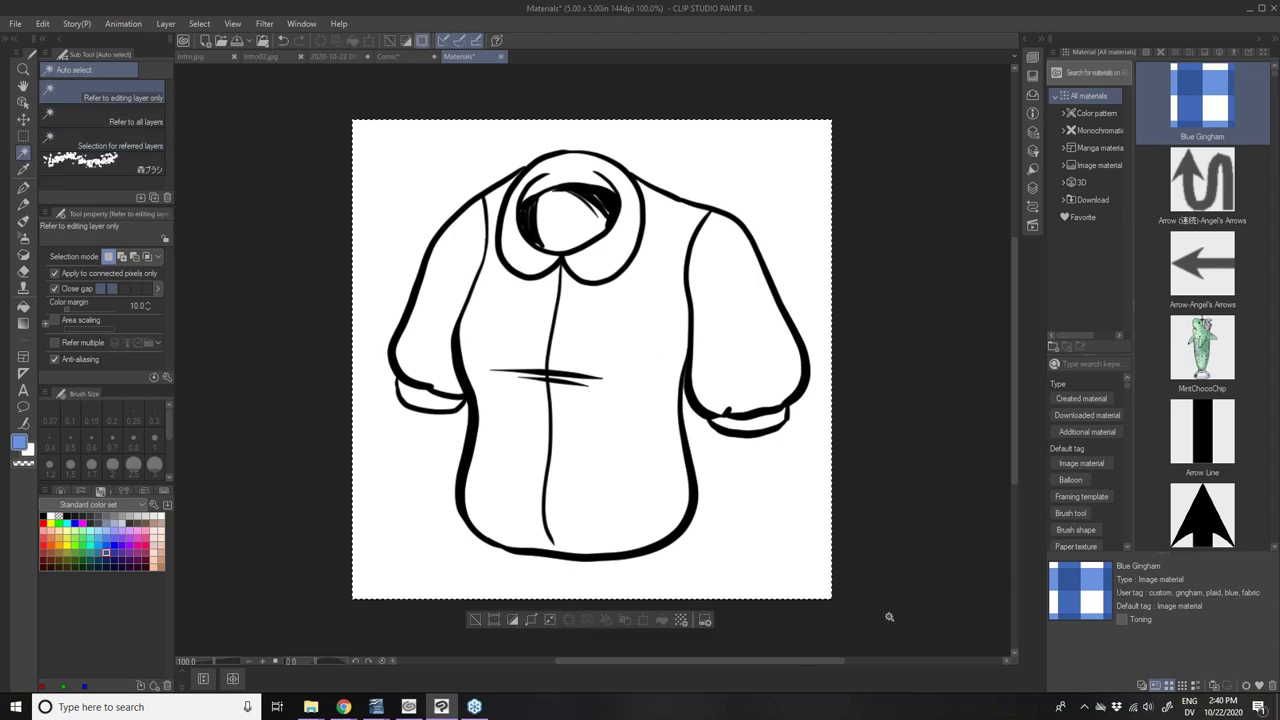
click(476, 620)
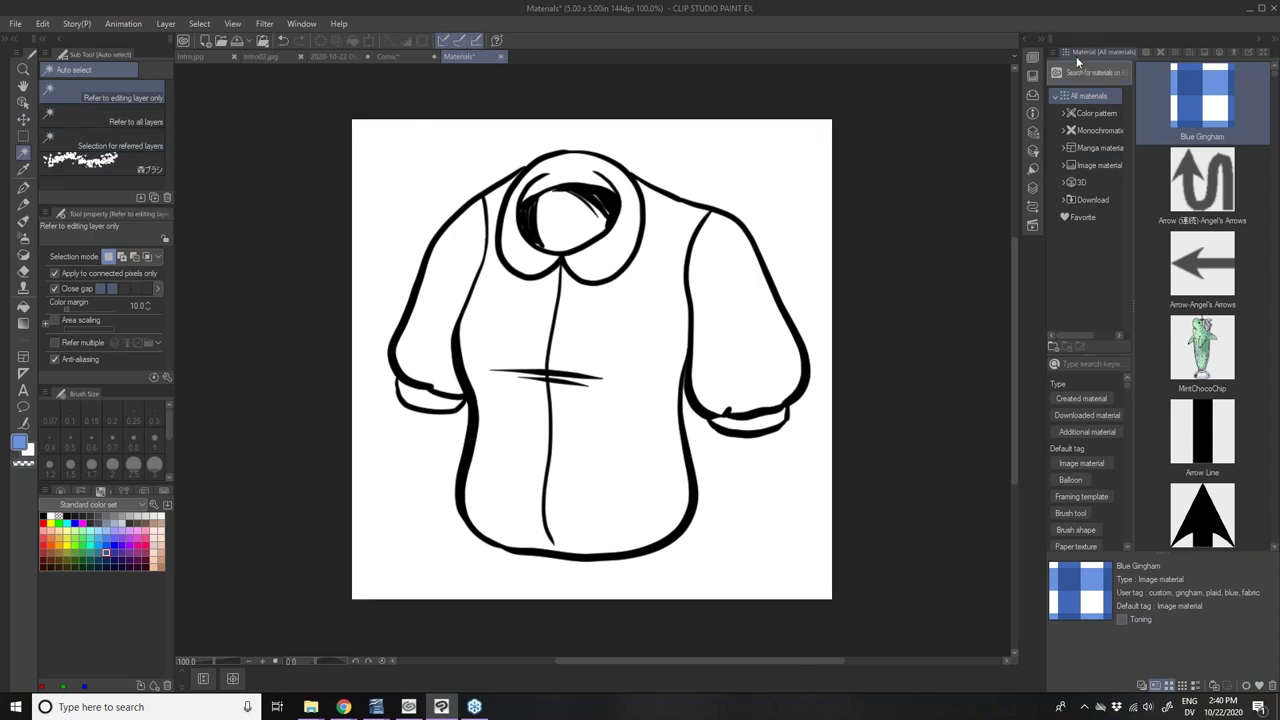
click(1030, 42)
click(926, 524)
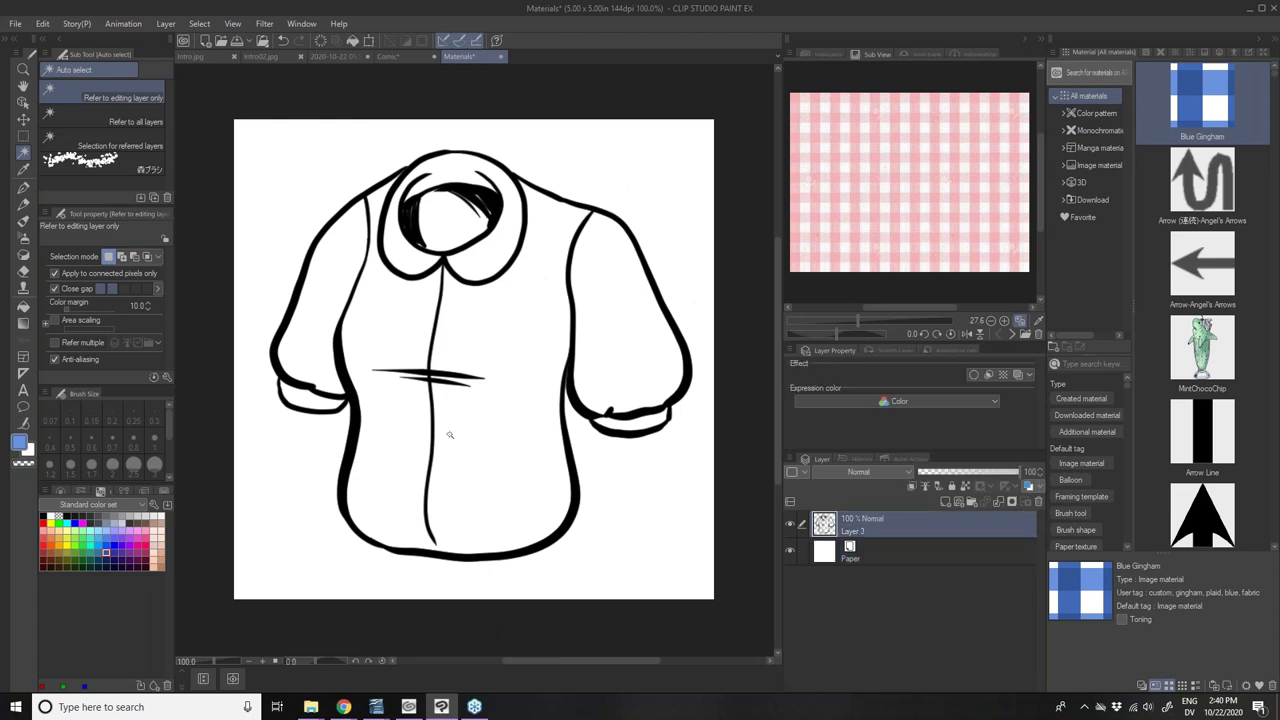
- Auto select the shirt's body, collar, sleeves and cuffs together as one combined selection
click(508, 282)
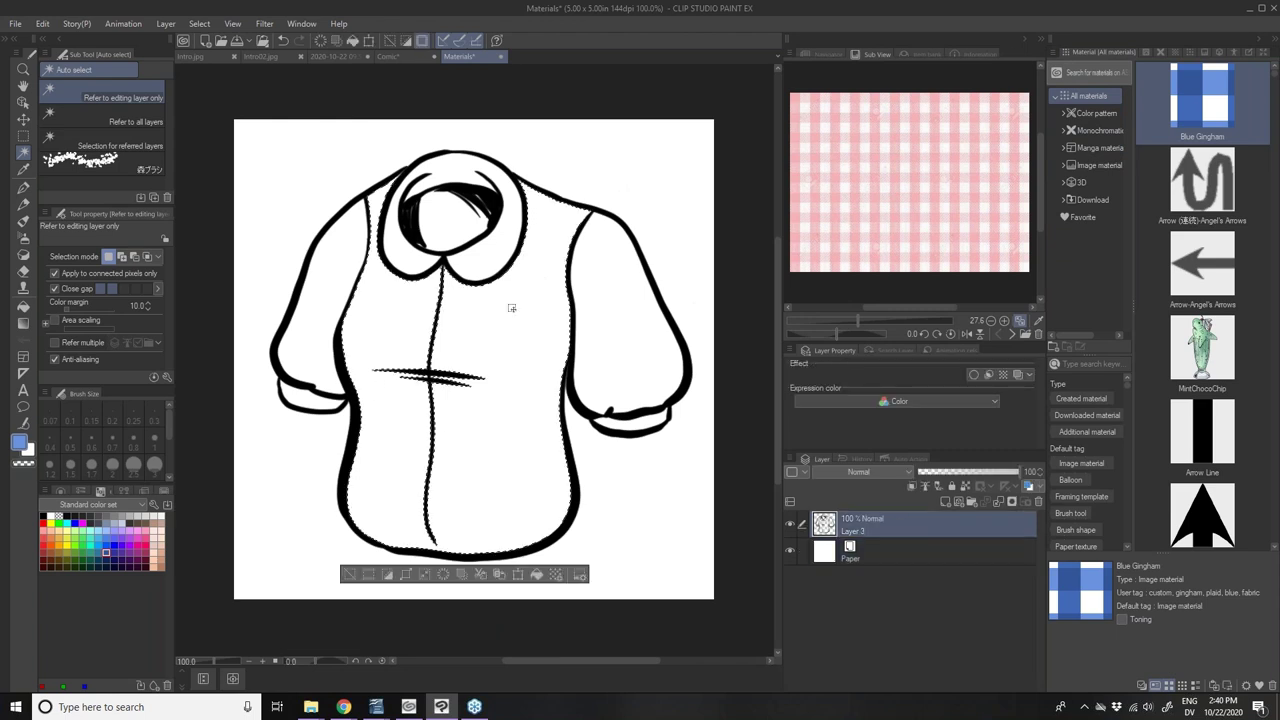
click(485, 256)
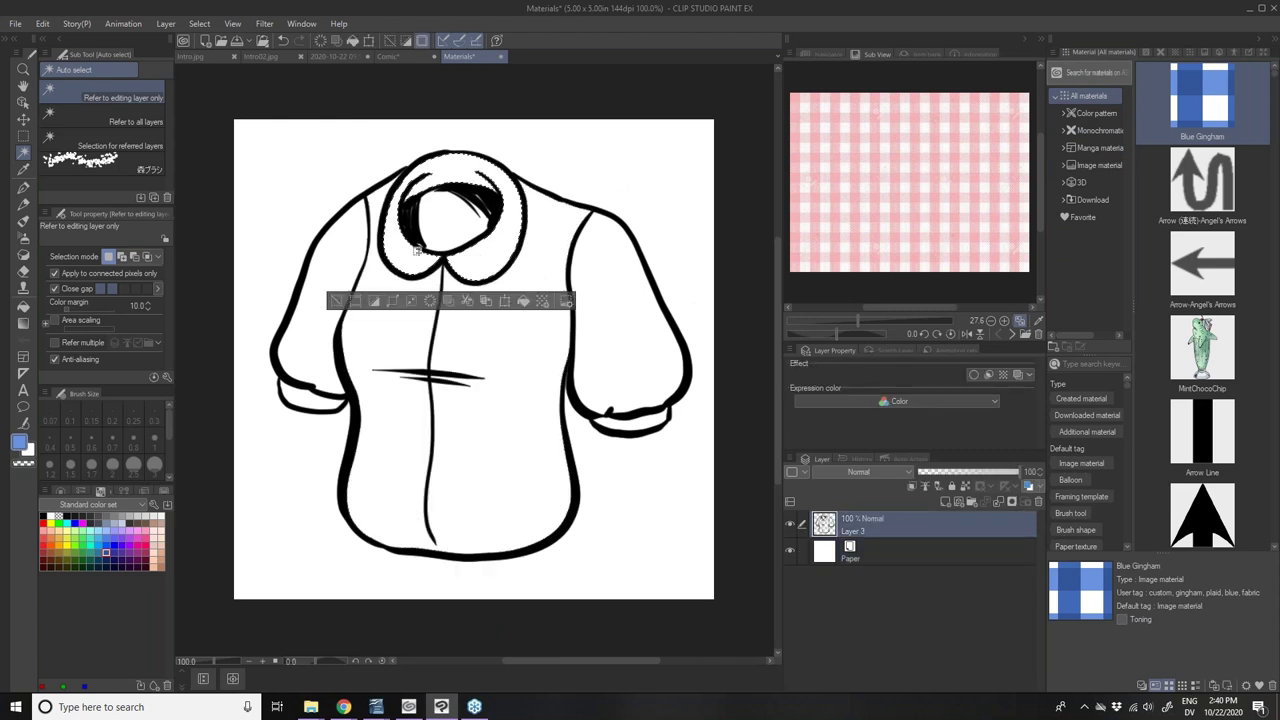
click(543, 376)
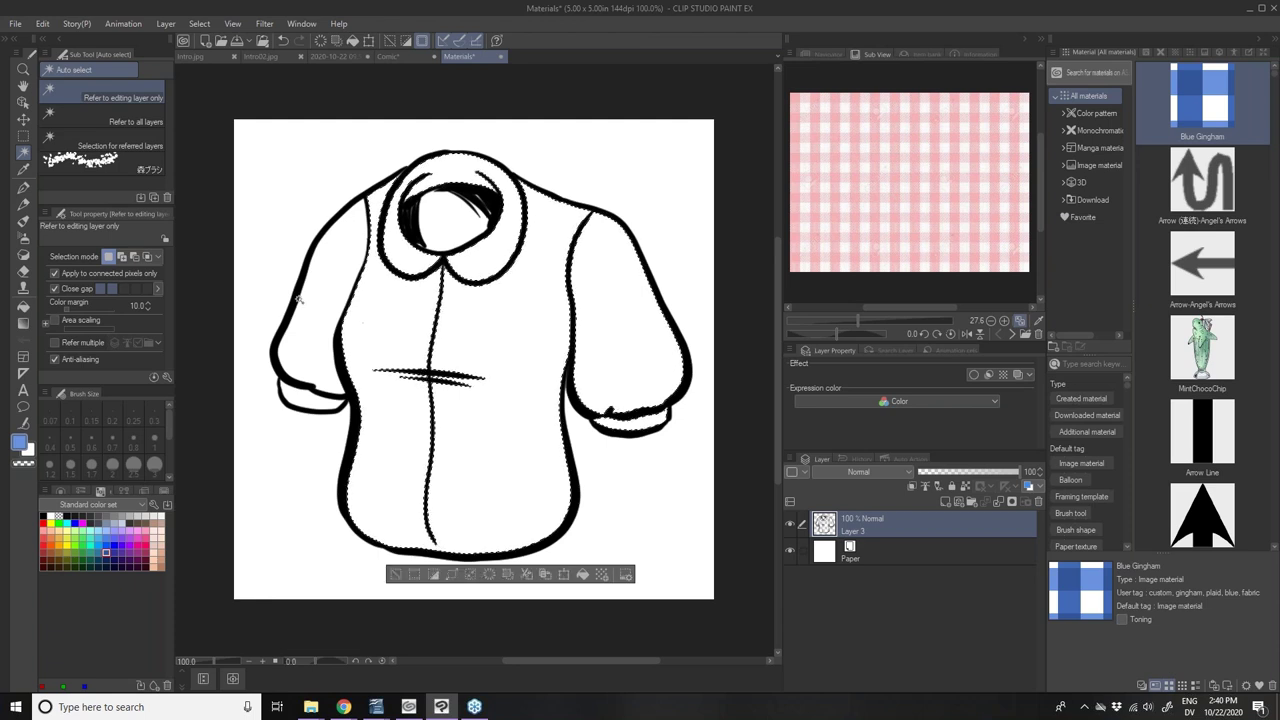
click(465, 255)
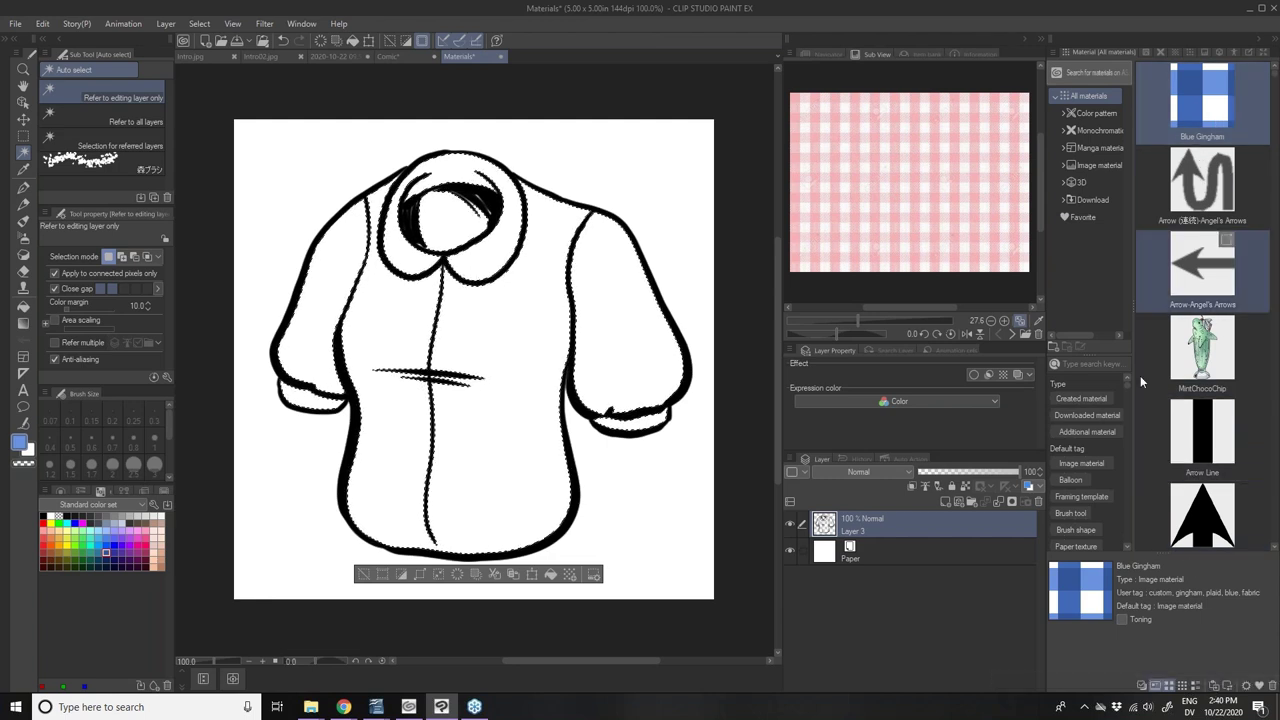
- Paste the Blue Gingham material into the shirt selection and scale the pattern down to 22%
click(1215, 689)
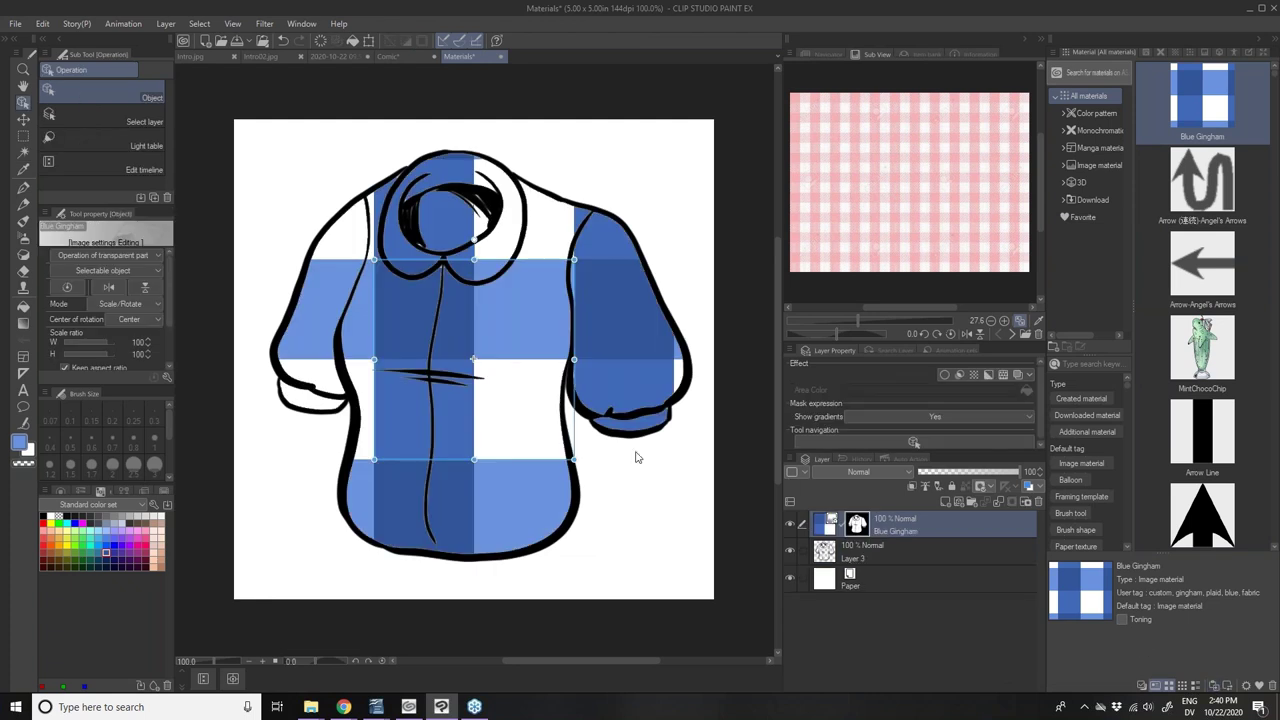
drag(573, 459, 420, 302)
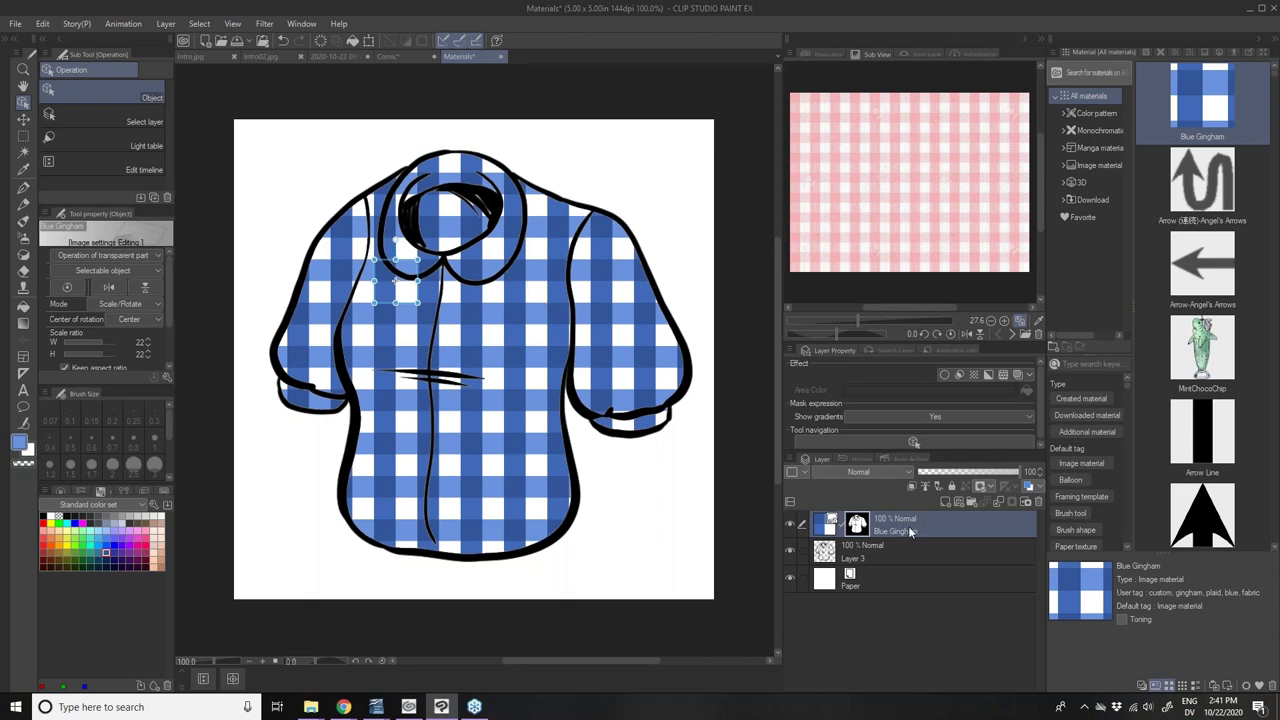
- Delete the Blue Gingham layer that fills the whole shirt and make the Paper layer active
click(1040, 504)
click(662, 262)
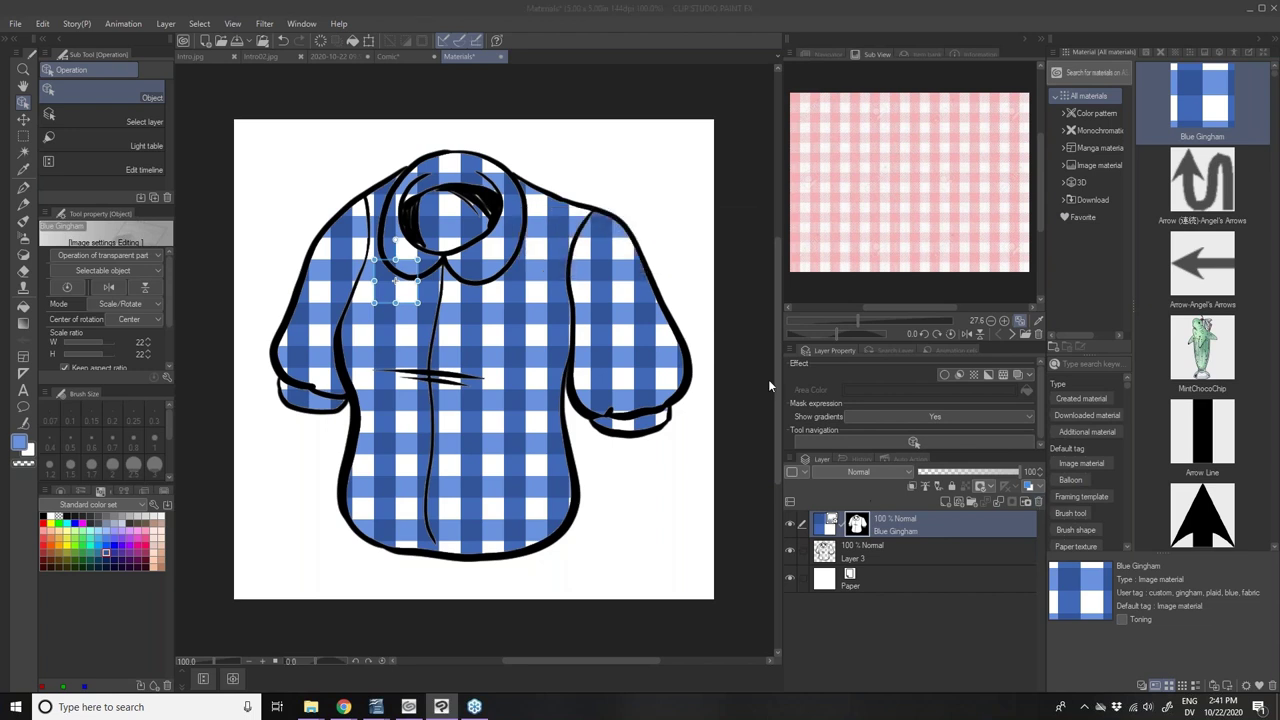
click(1035, 504)
click(866, 553)
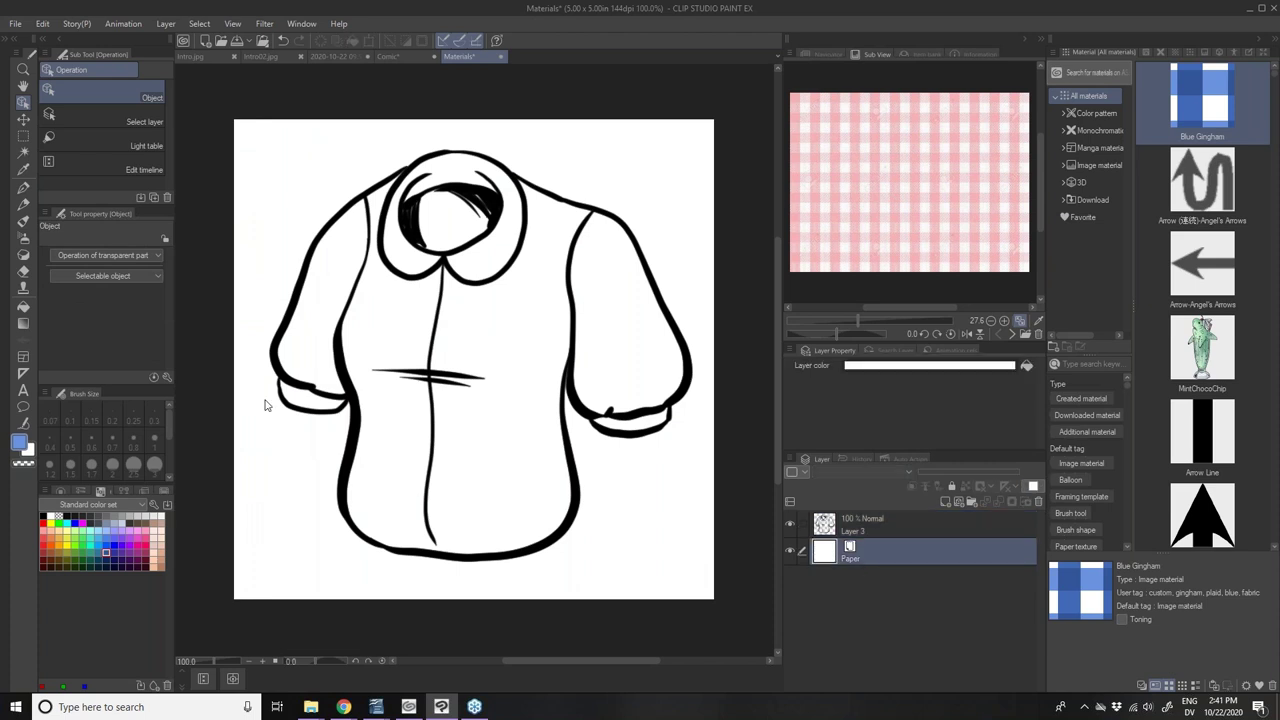
- Widen the canvas area and lasso a loose selection around the shirt's right-hand sleeve and cuff
click(23, 136)
click(81, 120)
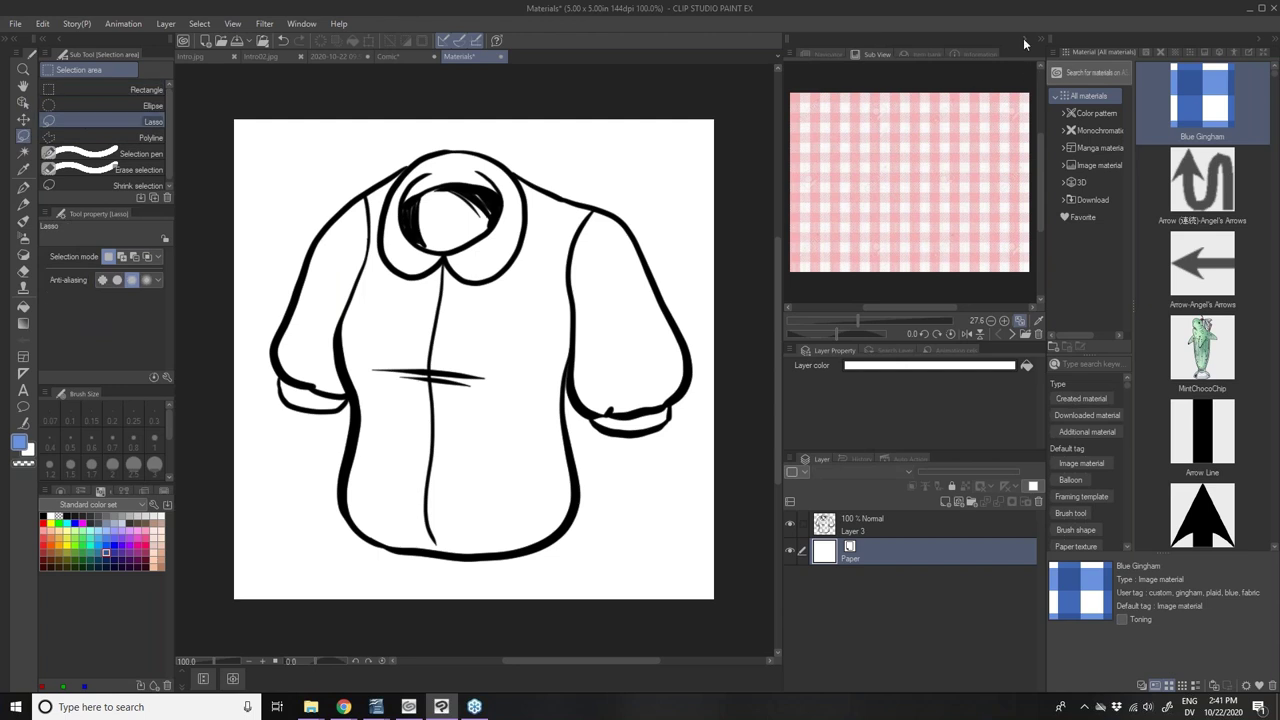
drag(783, 100, 908, 113)
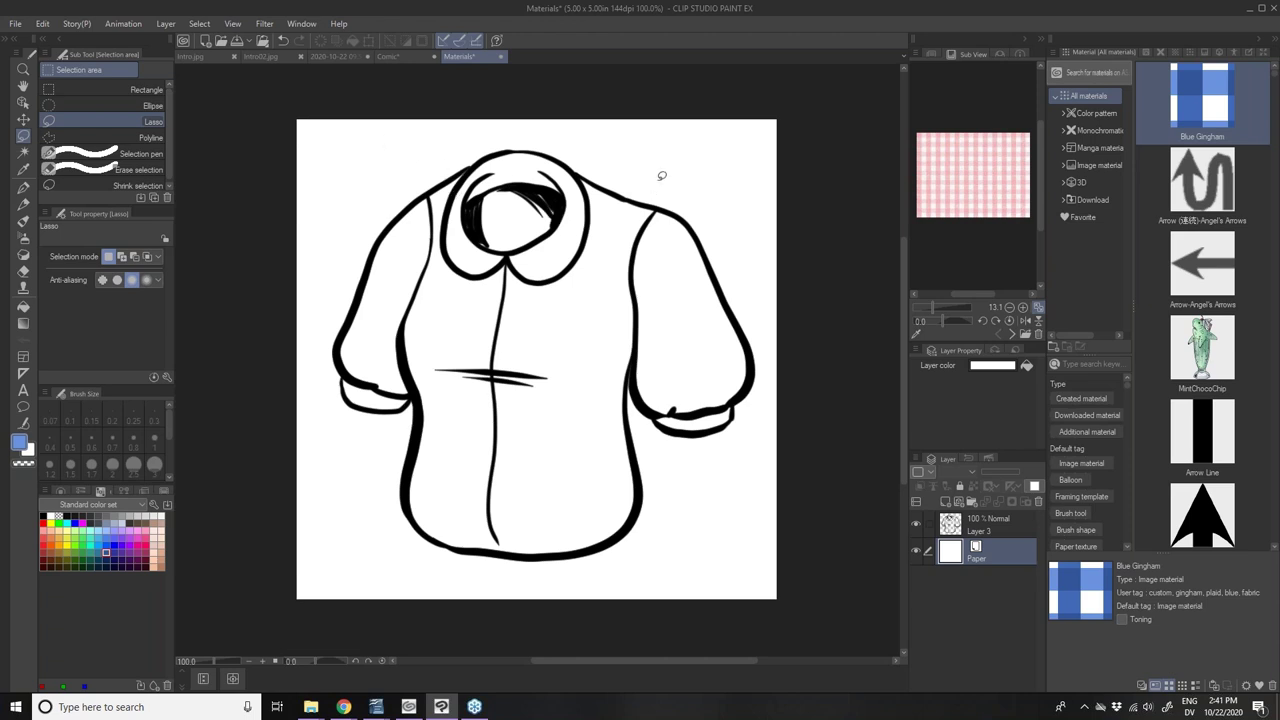
mouse_move(677, 172)
mouse_down()
mouse_move(606, 228)
mouse_move(570, 362)
mouse_move(578, 453)
mouse_move(616, 497)
mouse_move(684, 514)
mouse_move(725, 502)
mouse_move(766, 451)
mouse_move(776, 385)
mouse_move(758, 232)
mouse_move(734, 181)
mouse_move(680, 170)
mouse_up()
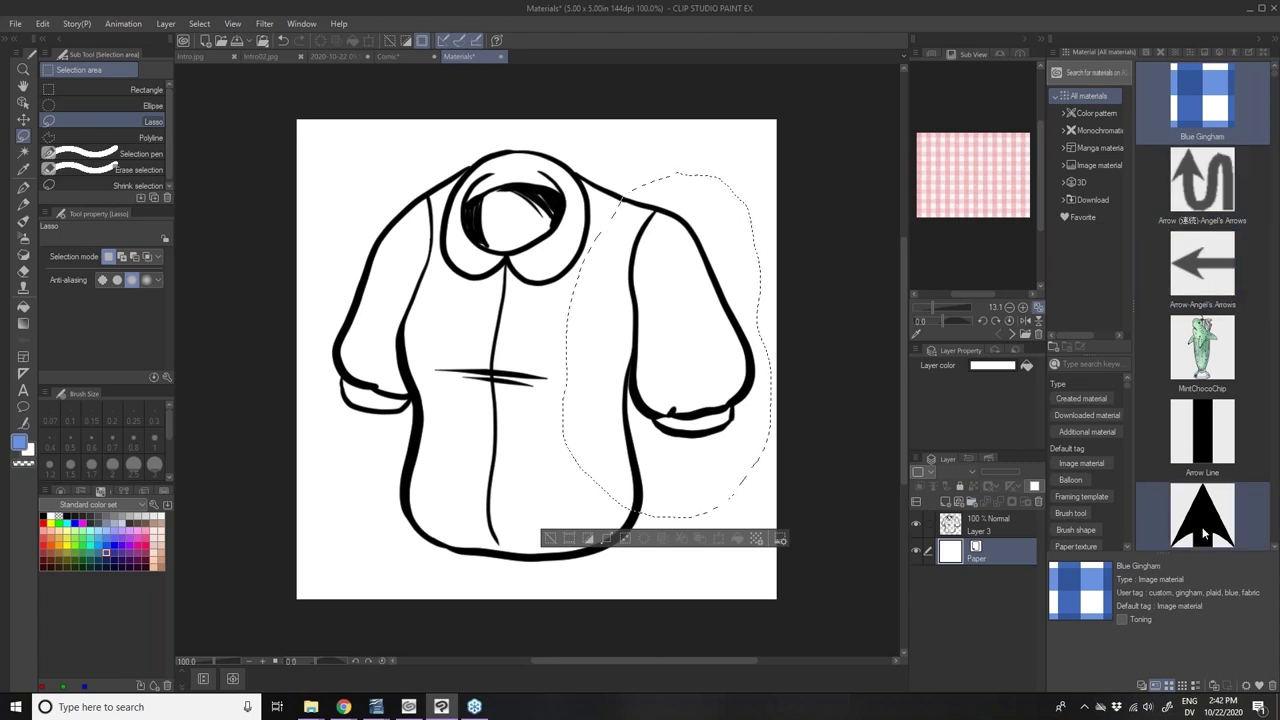
- Paste the Blue Gingham material into the sleeve selection at 50% scale and move its layer below Layer 3
click(1217, 690)
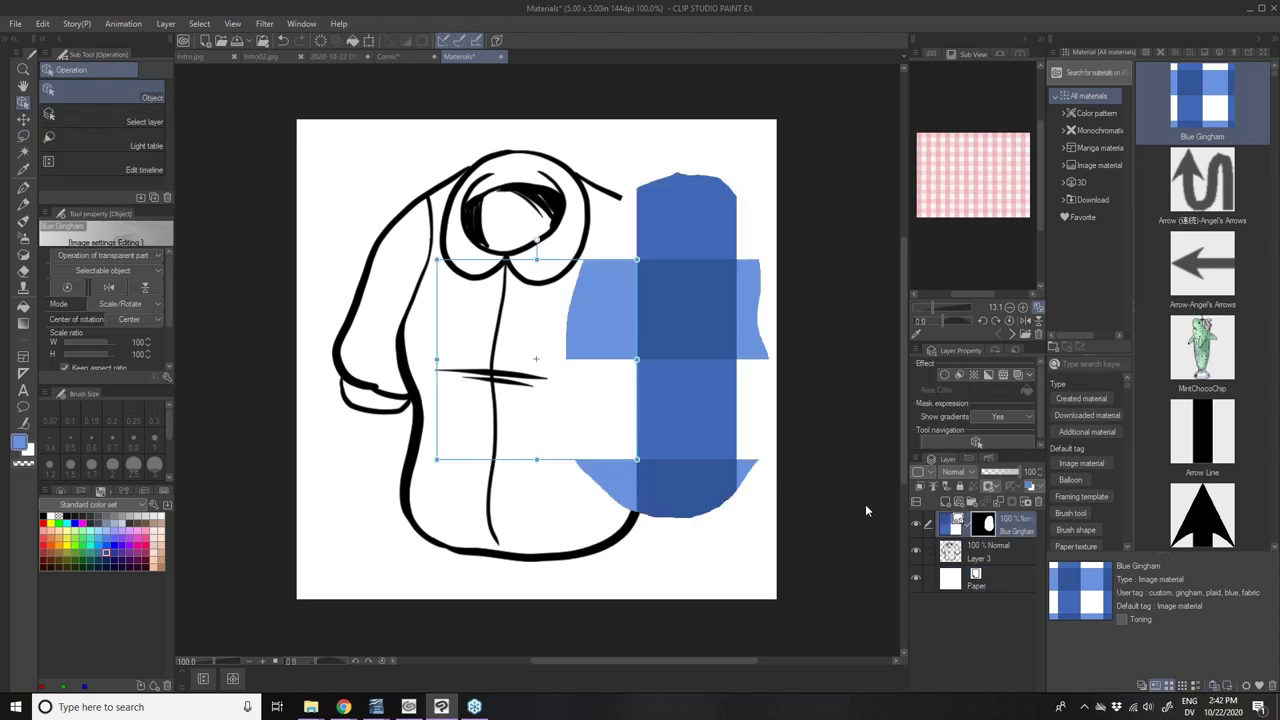
drag(636, 459, 541, 363)
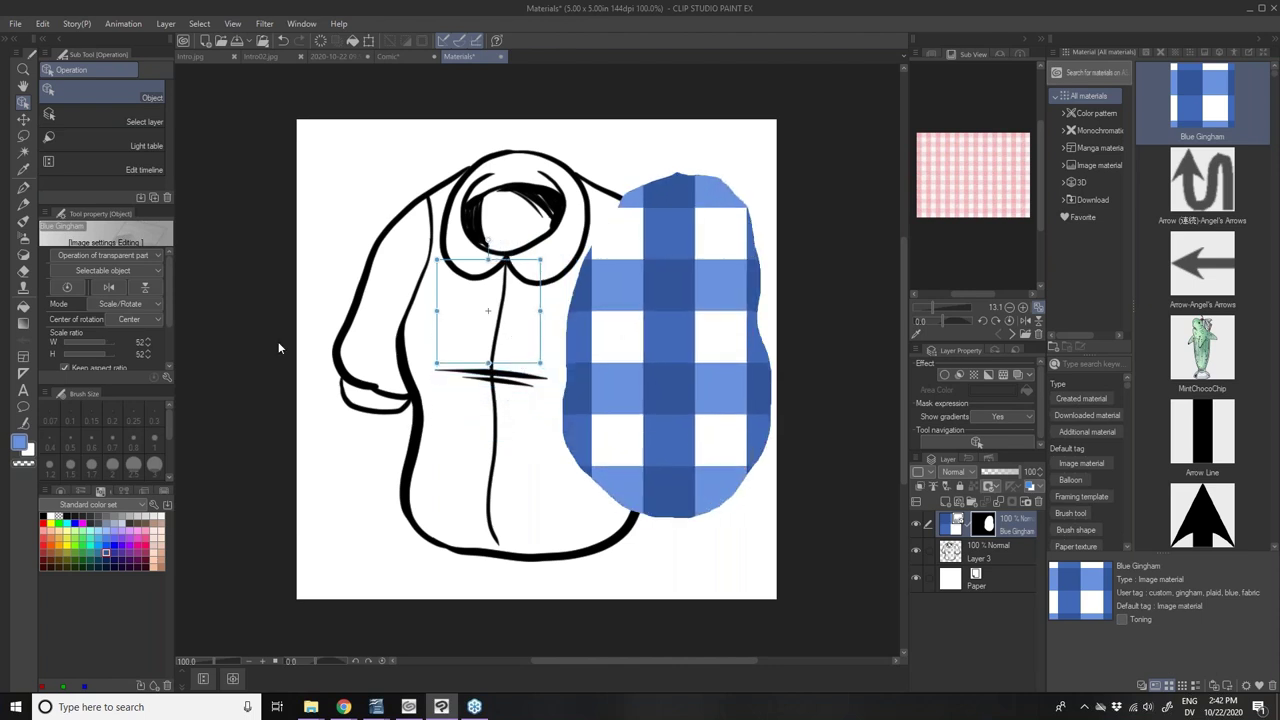
click(148, 349)
click(148, 349)
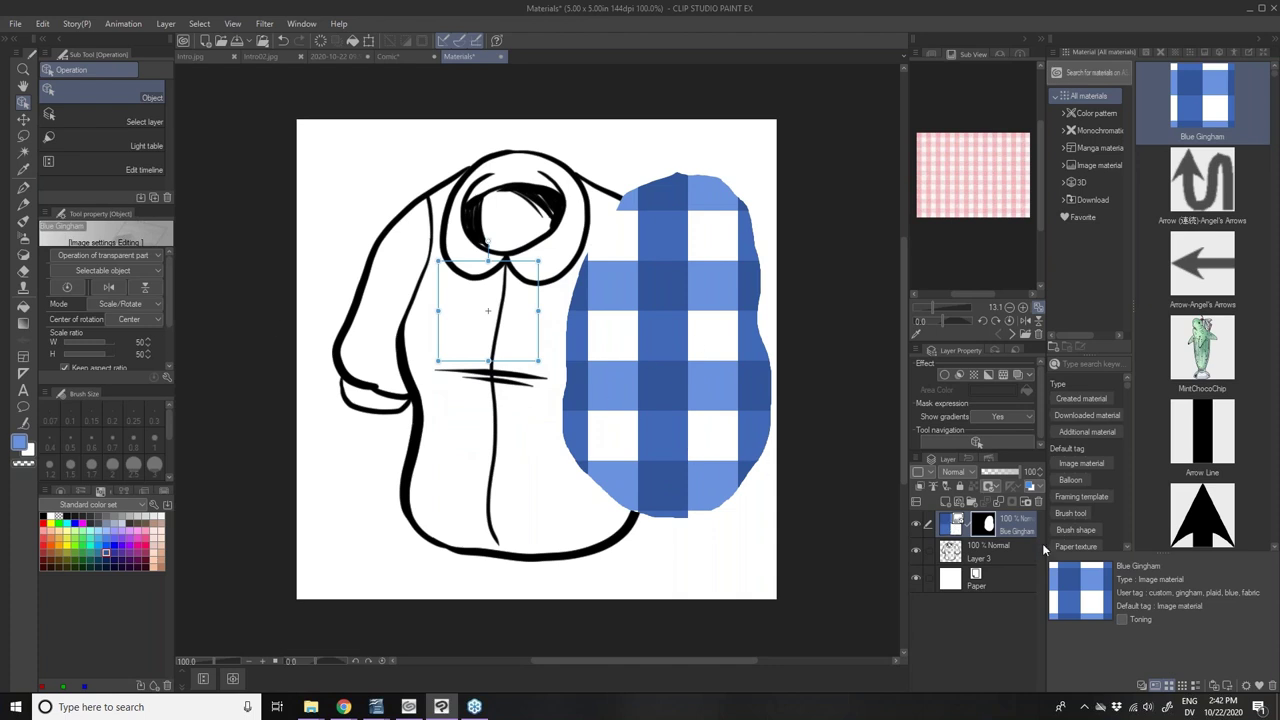
drag(1011, 528, 1010, 568)
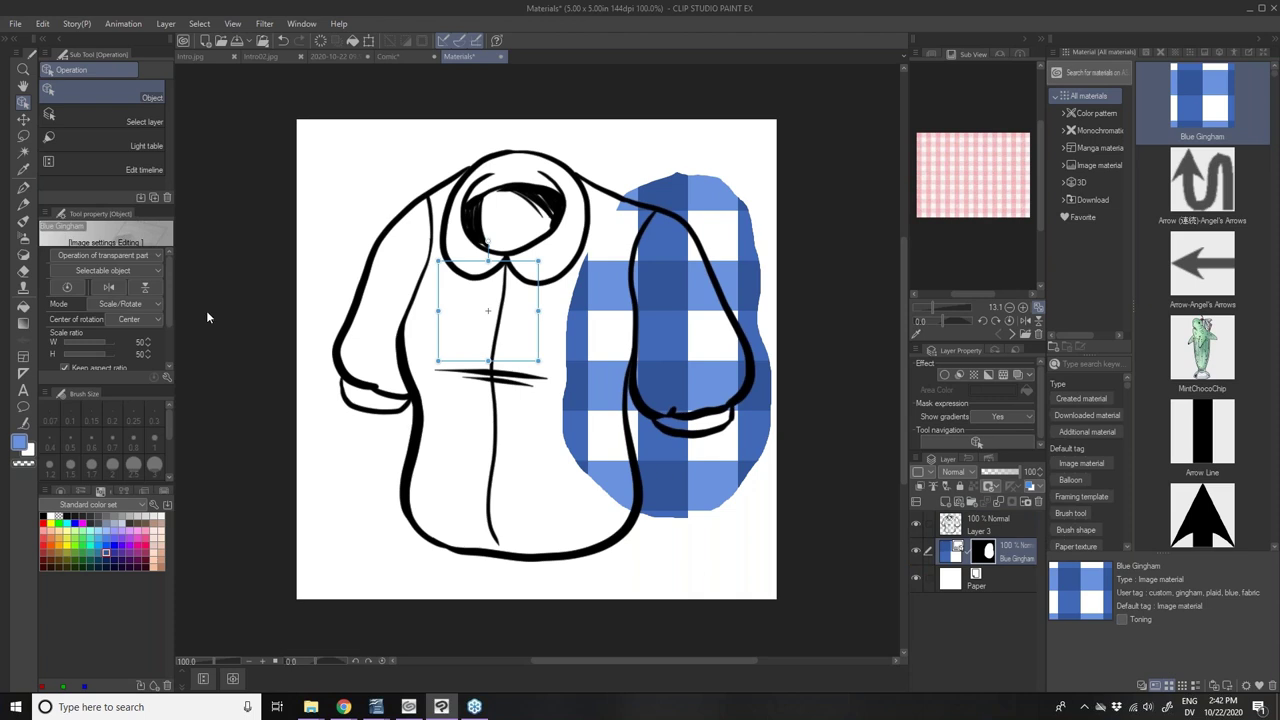
- Set the gingham pattern's scale ratio to 25% and rasterize the Blue Gingham layer
click(138, 342)
text(25)
key(Return)
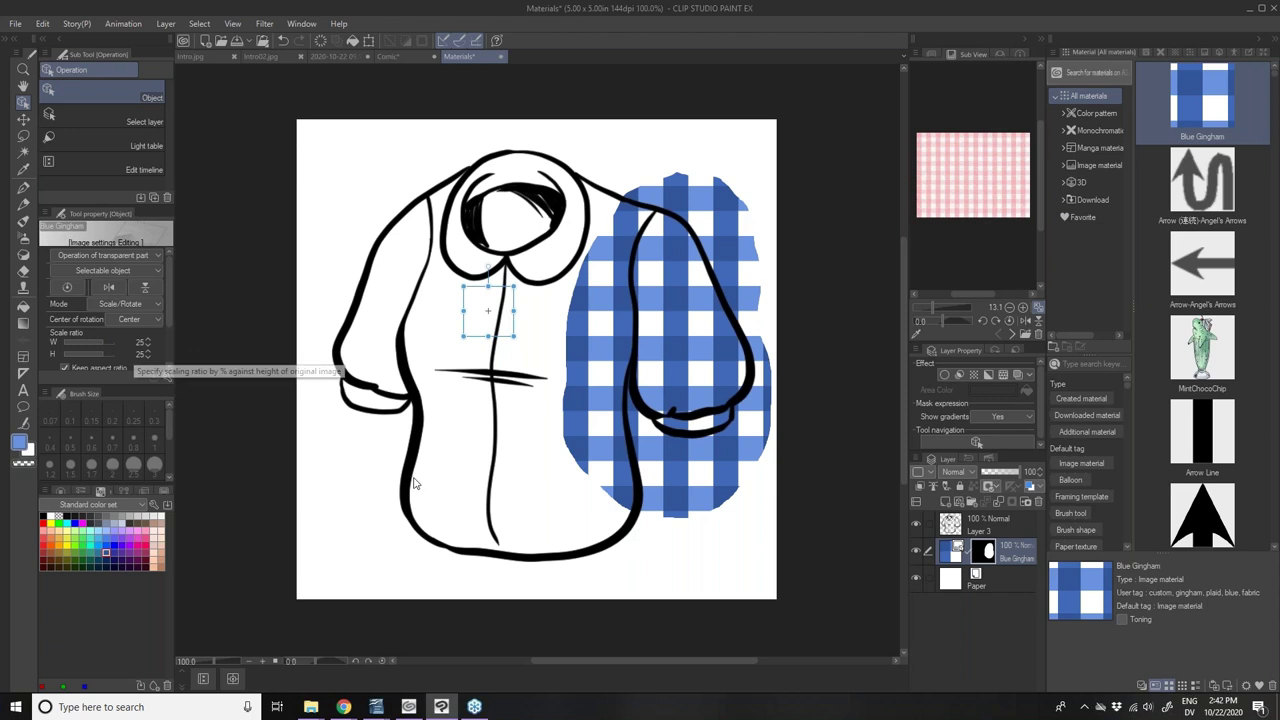
right_click(1013, 559)
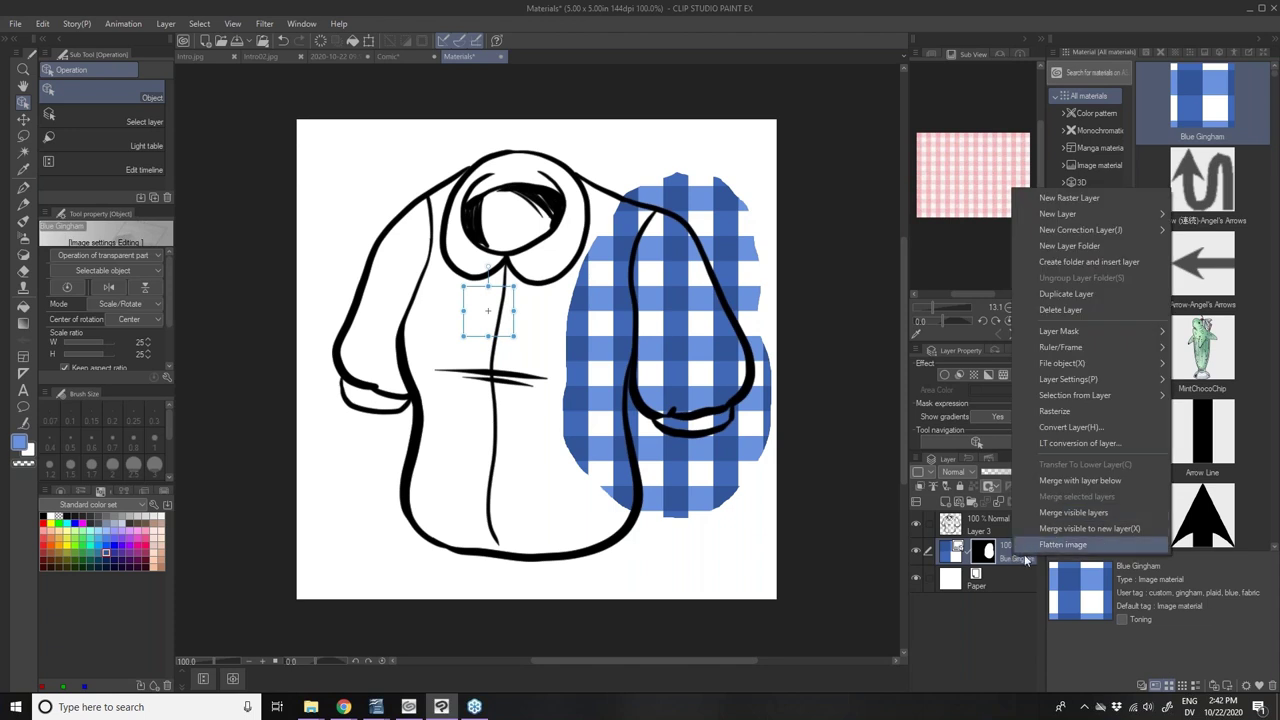
click(1060, 410)
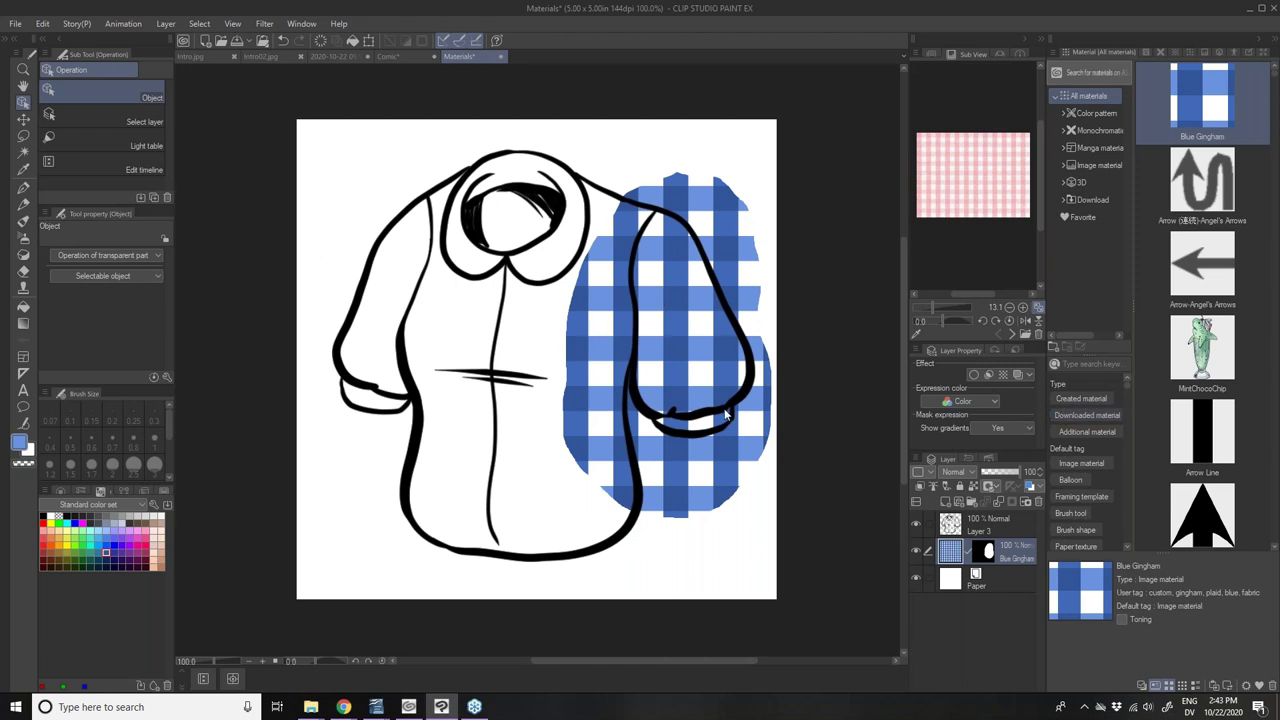
click(43, 25)
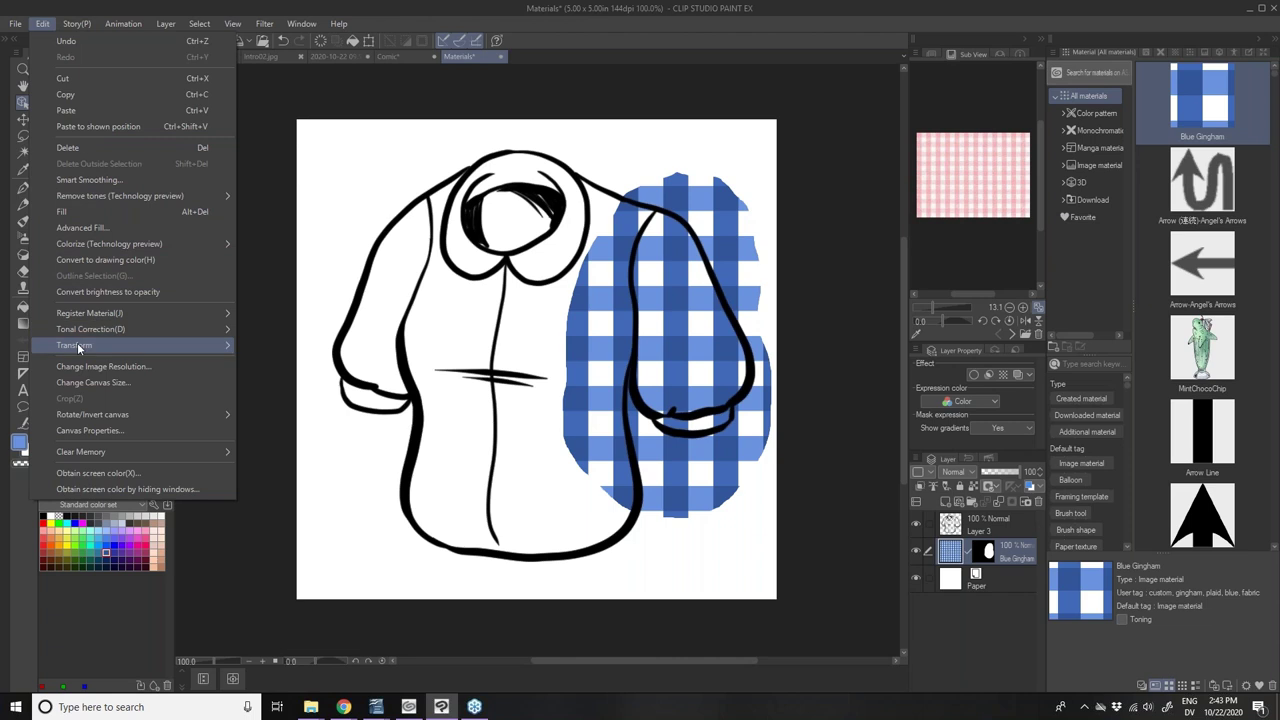
mouse_move(77, 346)
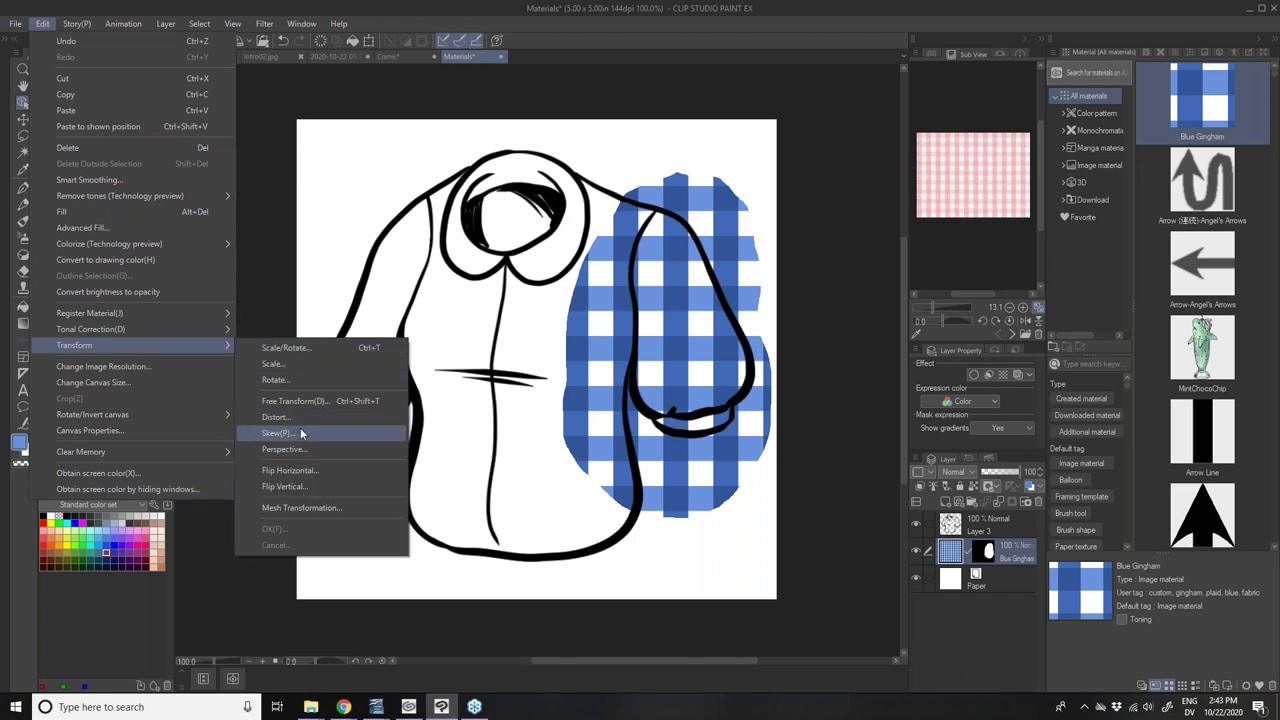
click(309, 506)
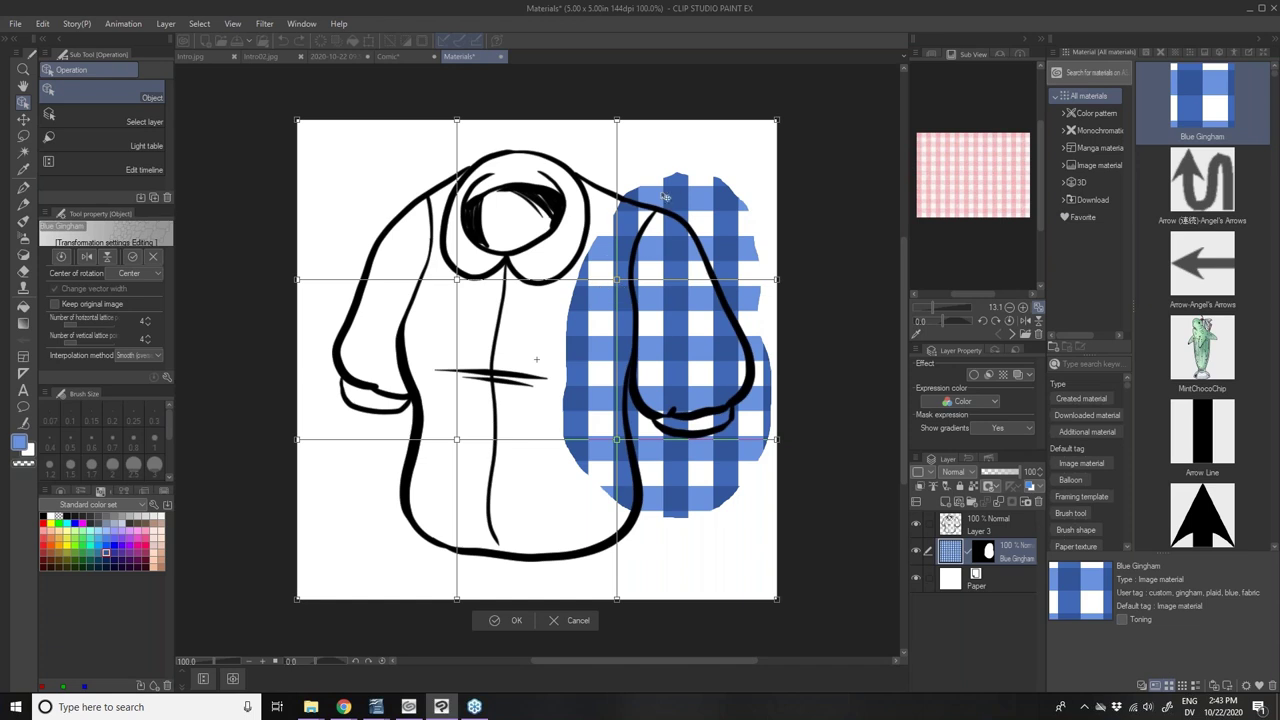
click(552, 622)
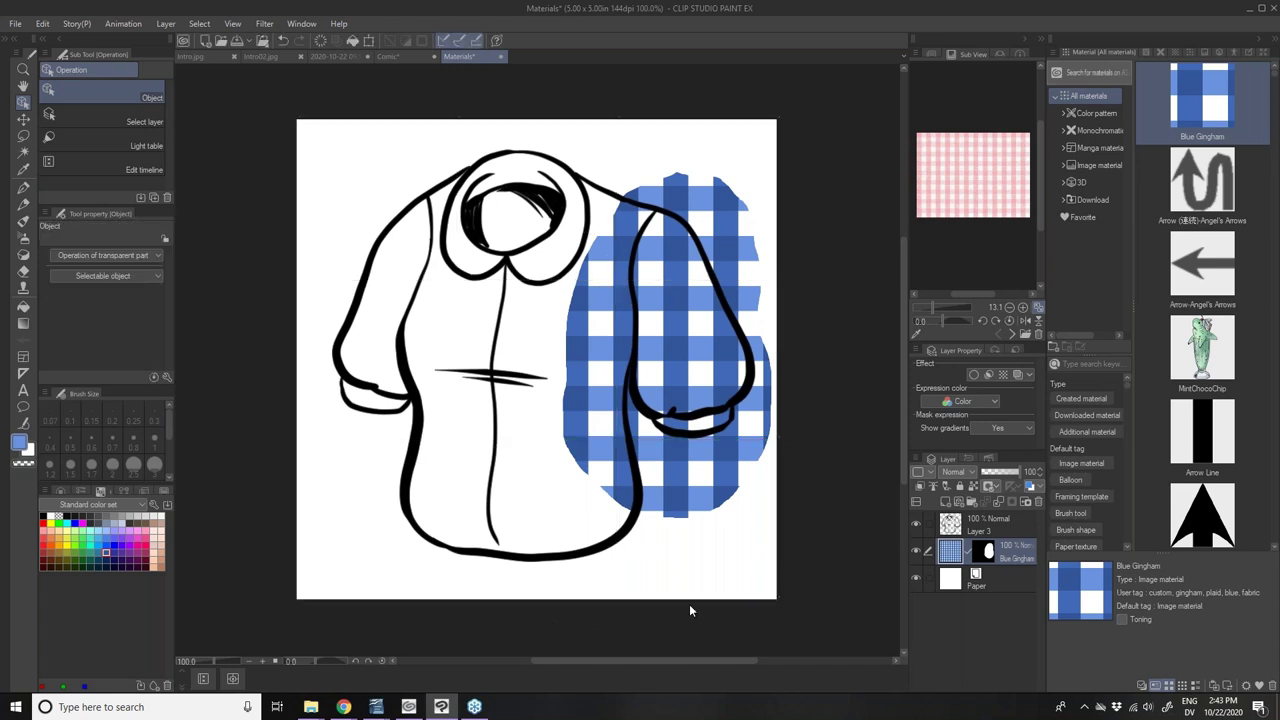
- Apply the layer mask to the rasterized Blue Gingham layer and start a Mesh Transformation on it
right_click(986, 552)
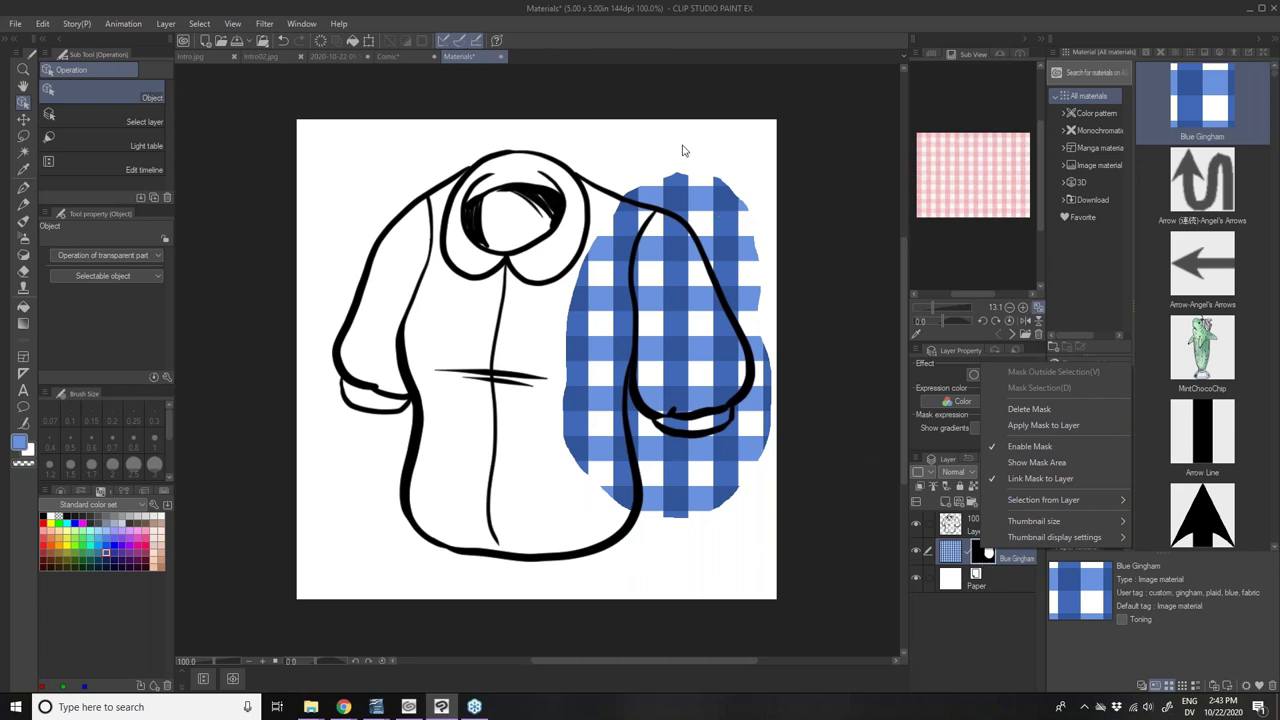
click(1035, 426)
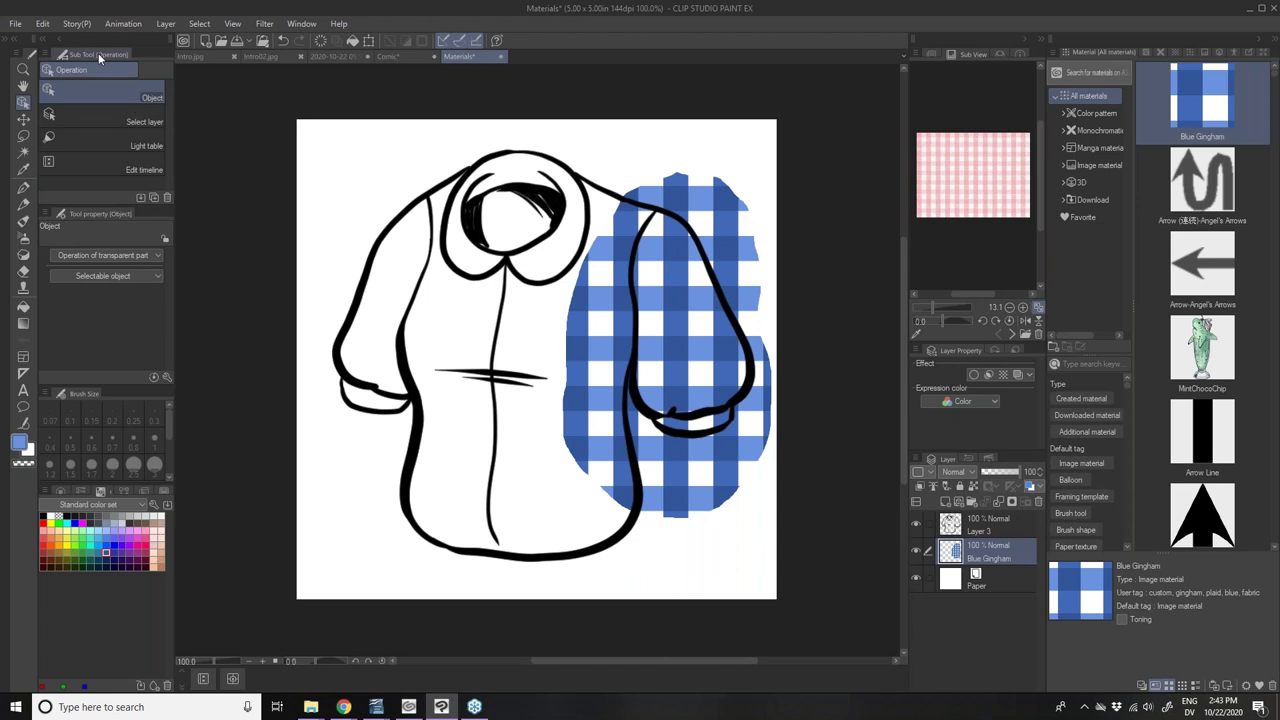
click(47, 28)
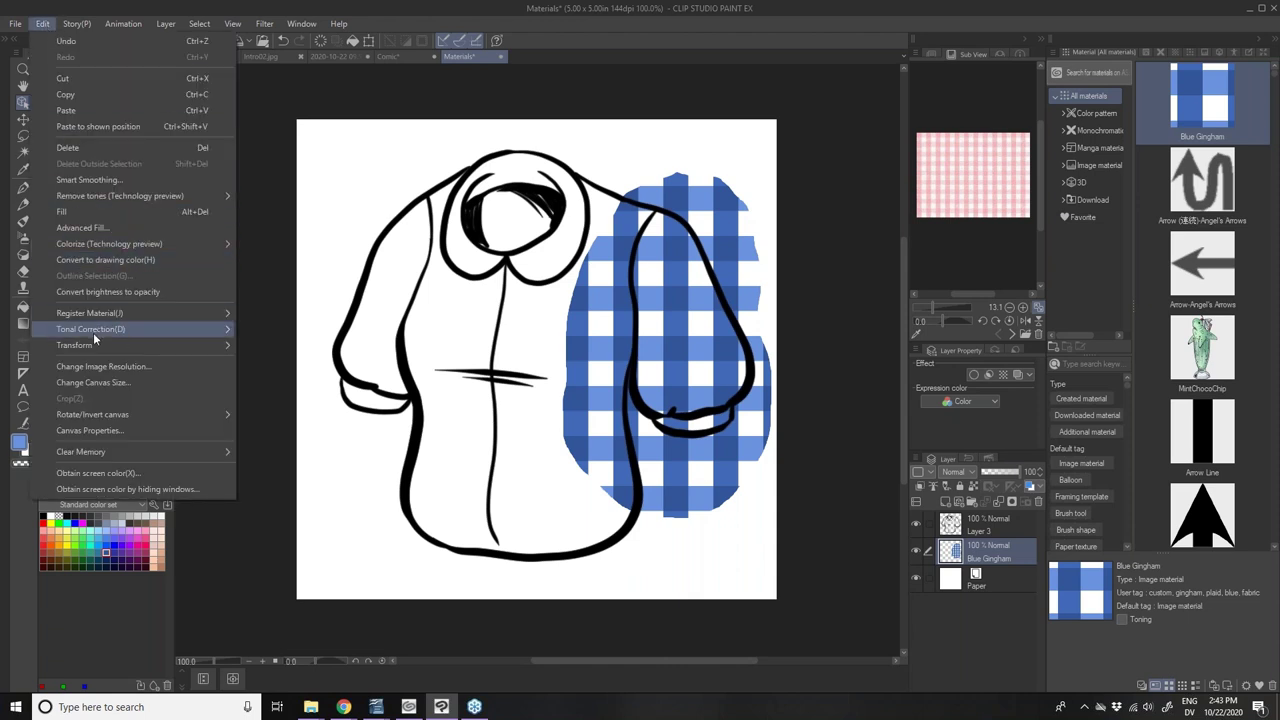
mouse_move(94, 342)
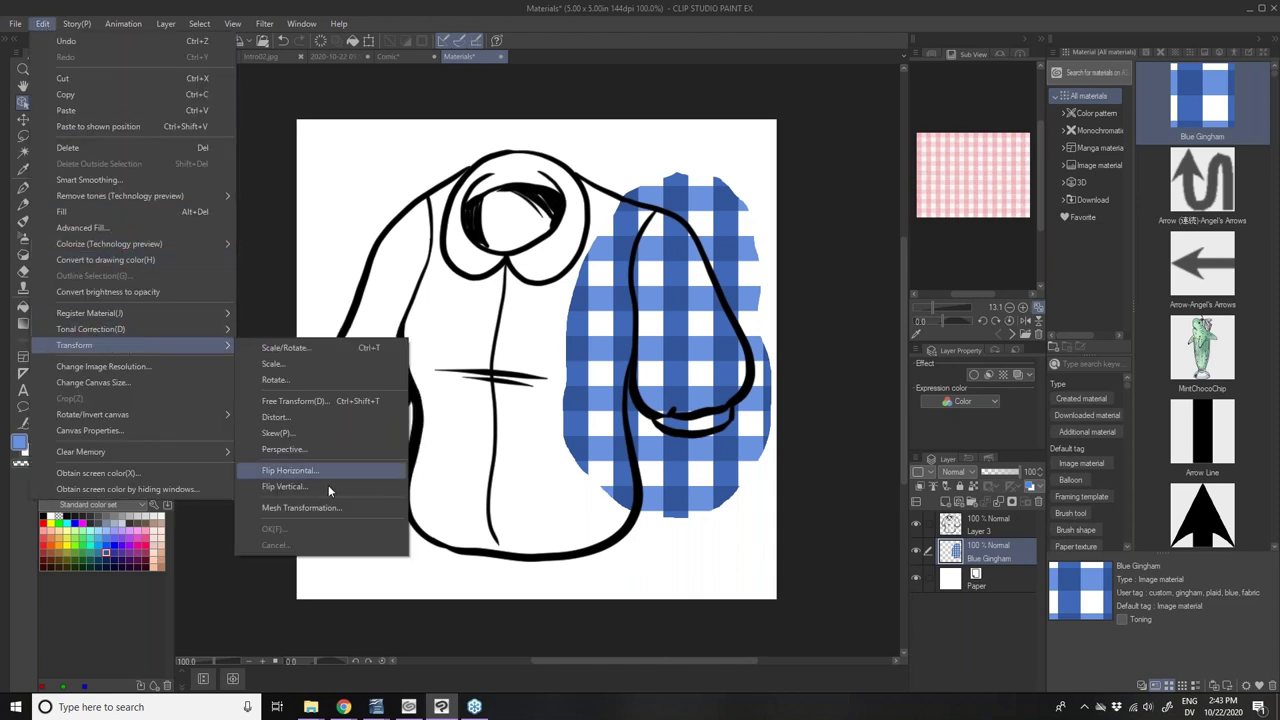
click(321, 507)
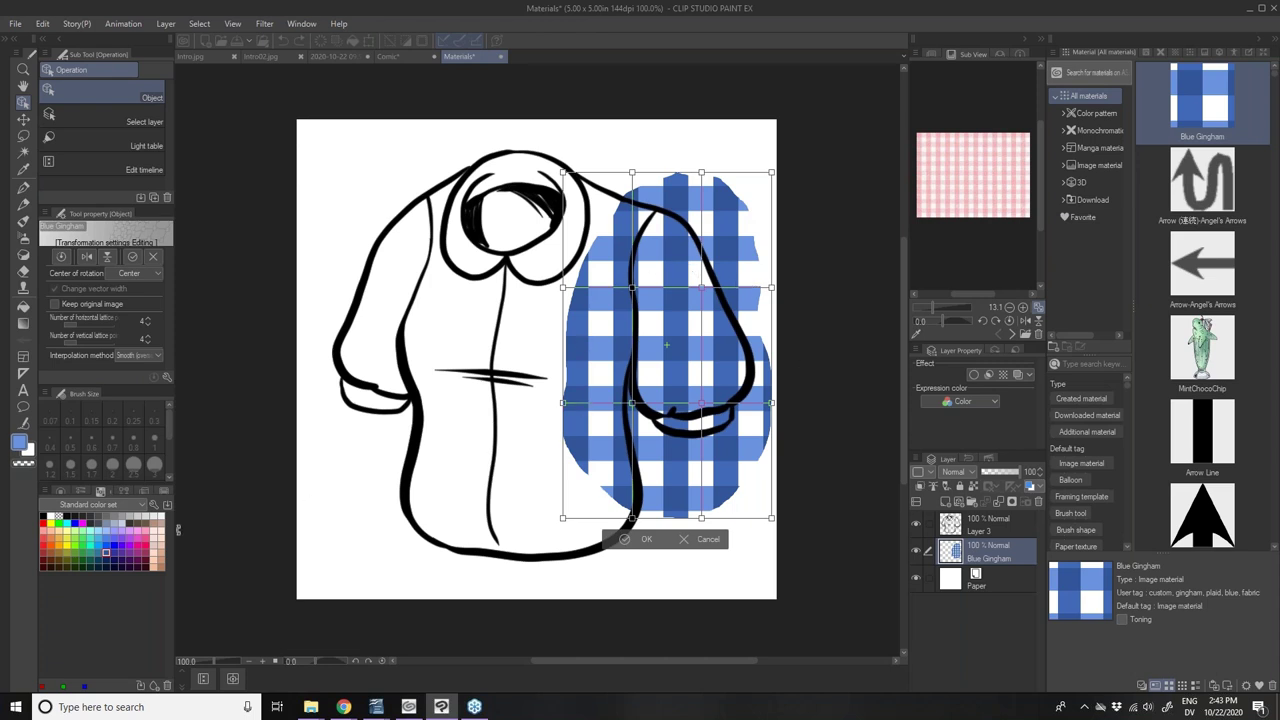
- Enlarge the settings area and set the mesh to 5 horizontal and 6 vertical lattice points
drag(100, 383, 100, 410)
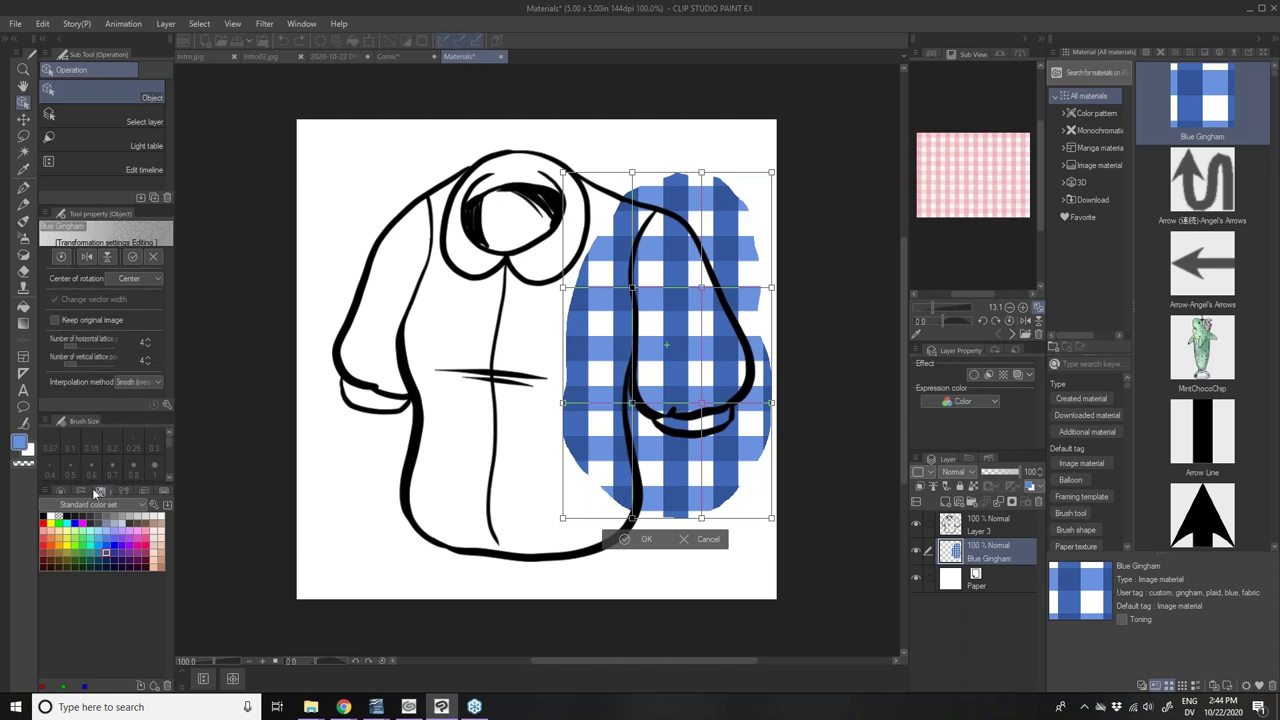
drag(87, 489, 85, 554)
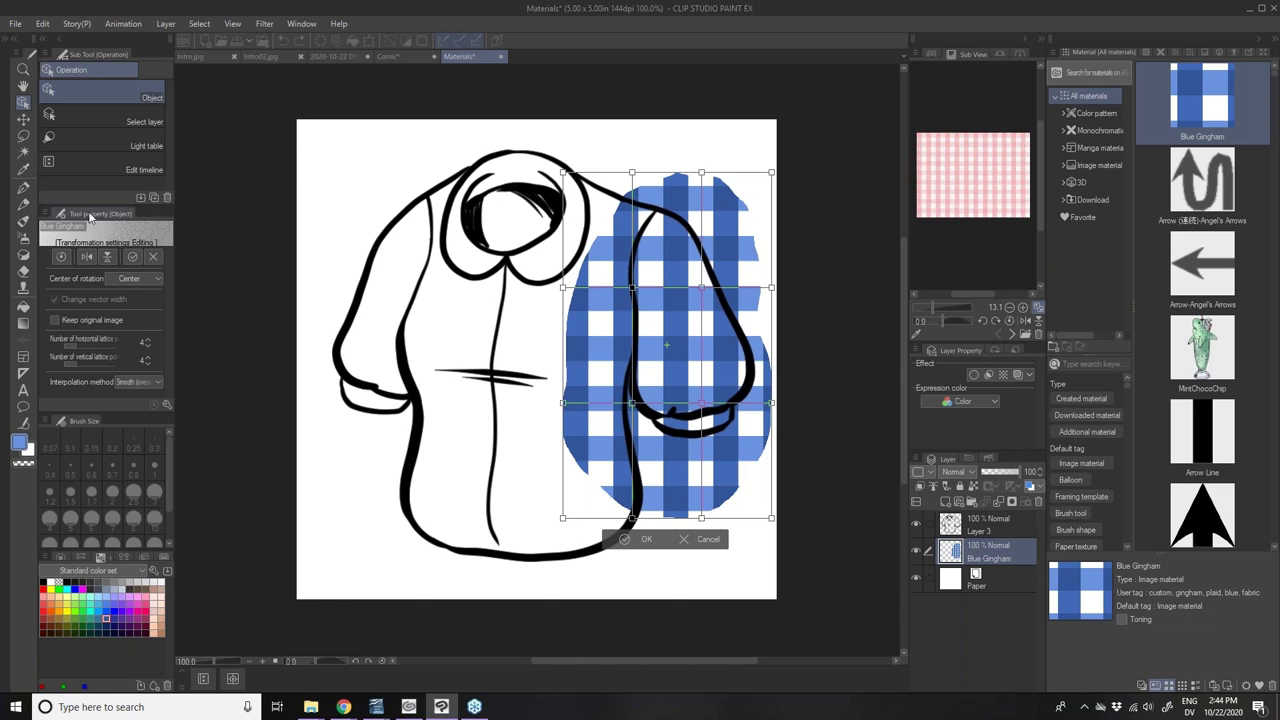
click(144, 340)
click(148, 358)
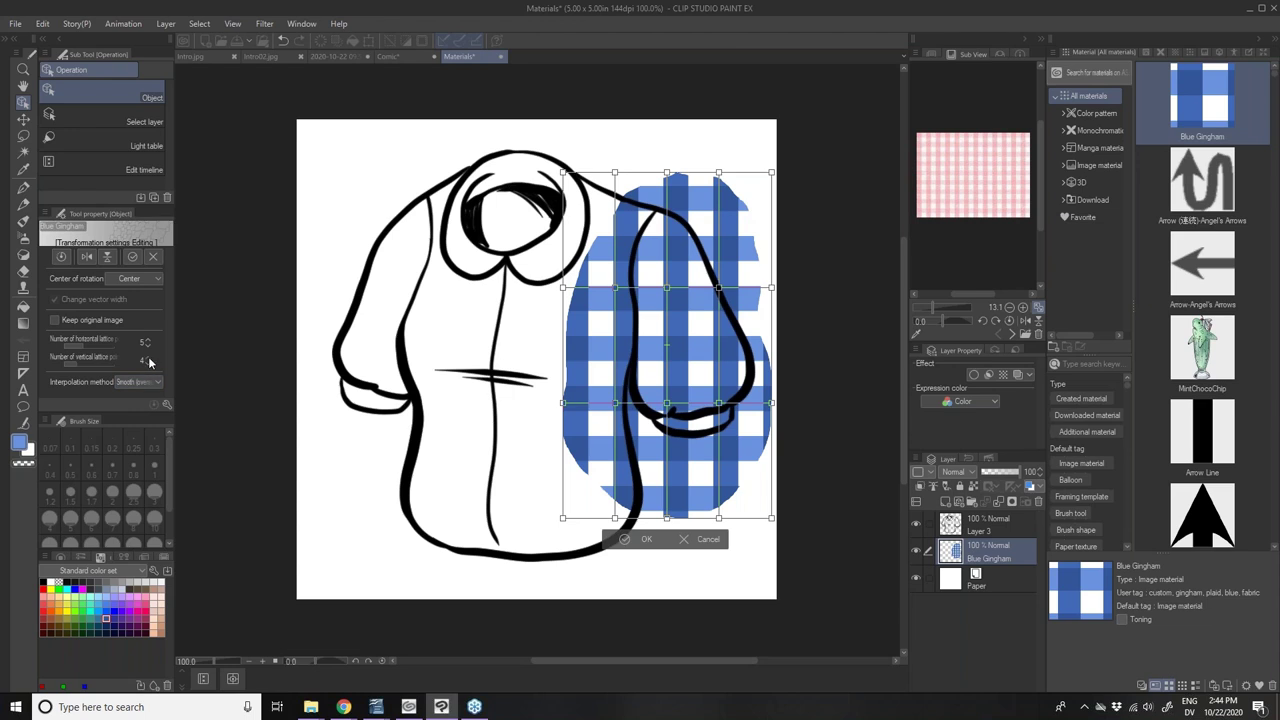
click(148, 362)
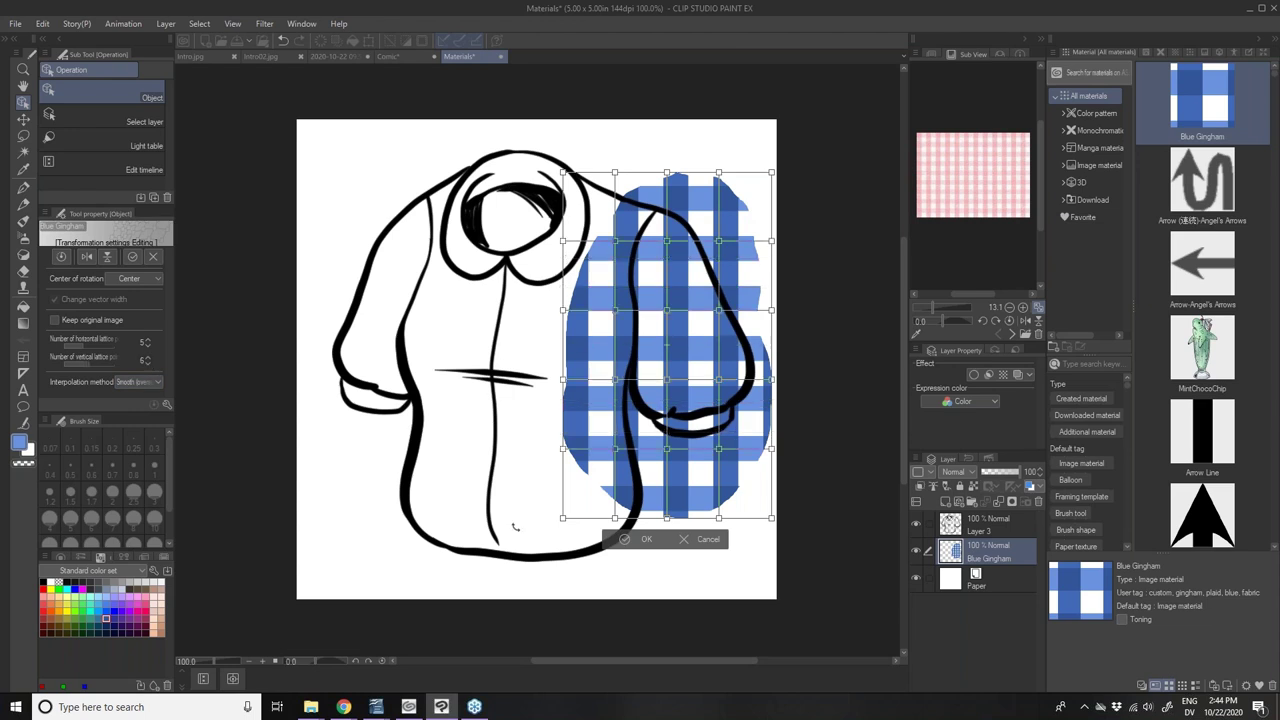
- Warp the gingham by shifting individual mesh points so the checks curve along the right-hand sleeve, and apply the transformation
click(642, 547)
scroll(700, 325, up, 3)
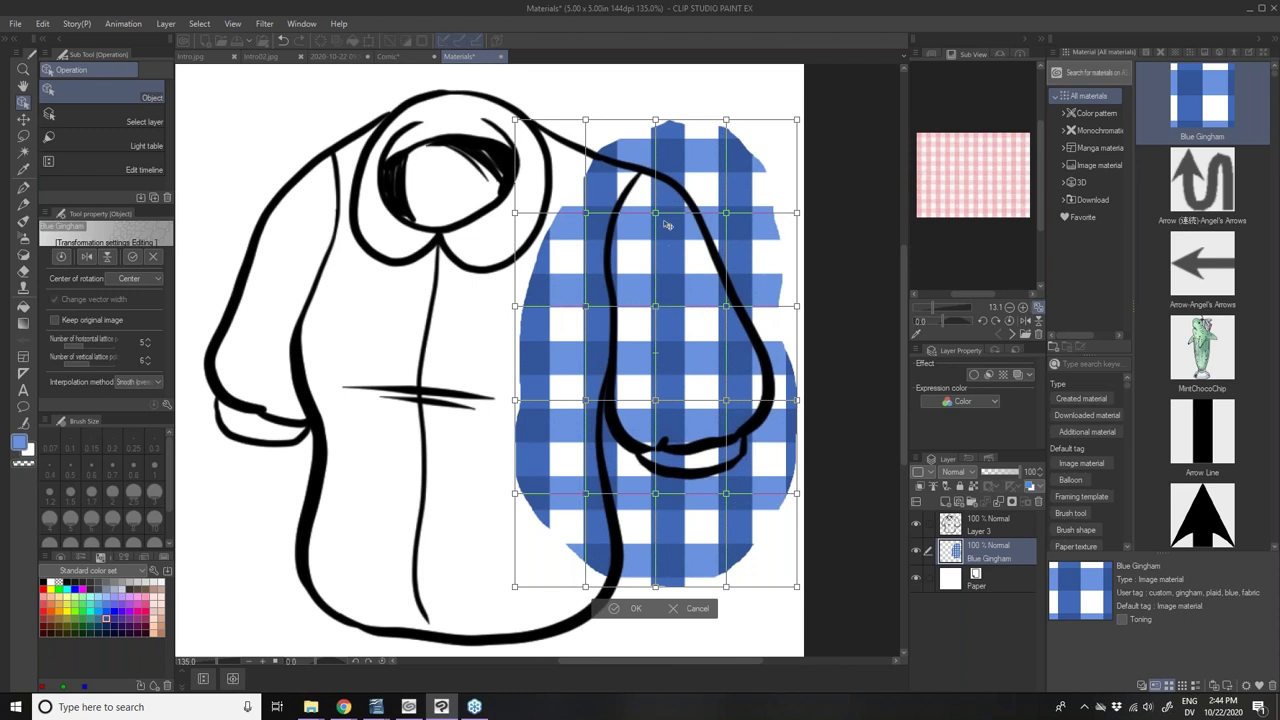
mouse_move(658, 217)
mouse_down()
mouse_move(660, 238)
mouse_move(658, 199)
mouse_up()
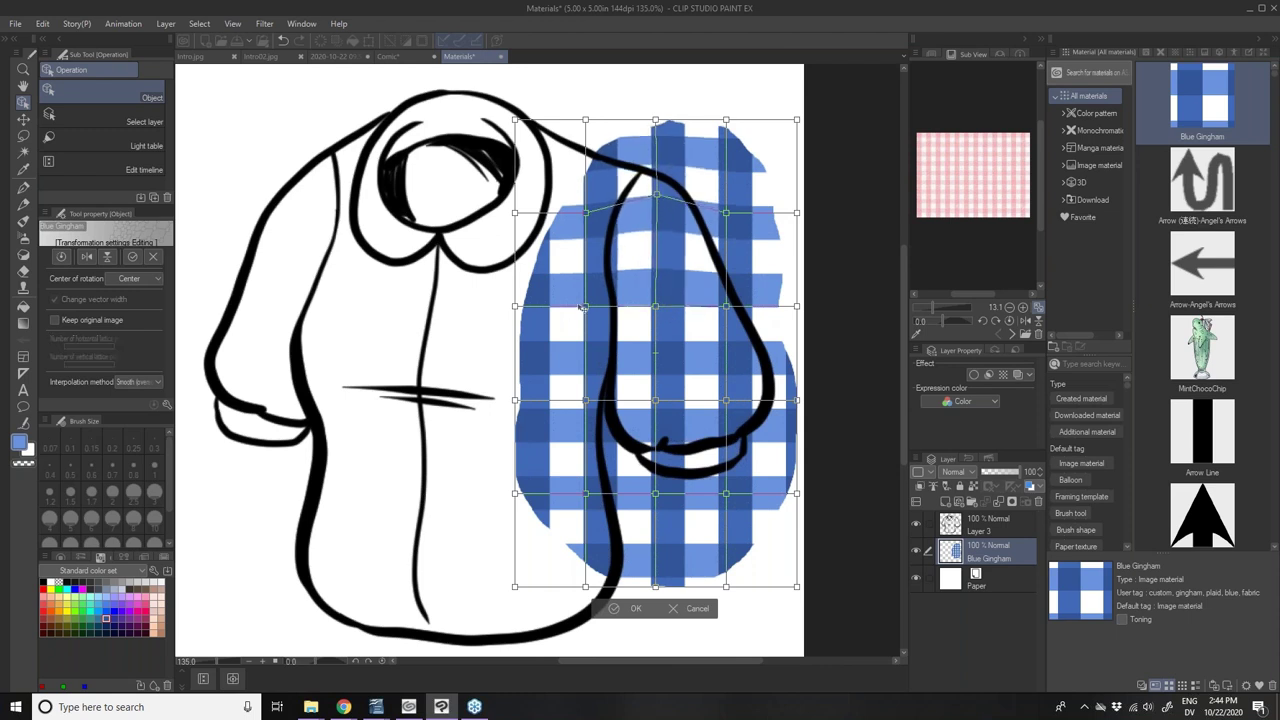
drag(585, 311, 588, 342)
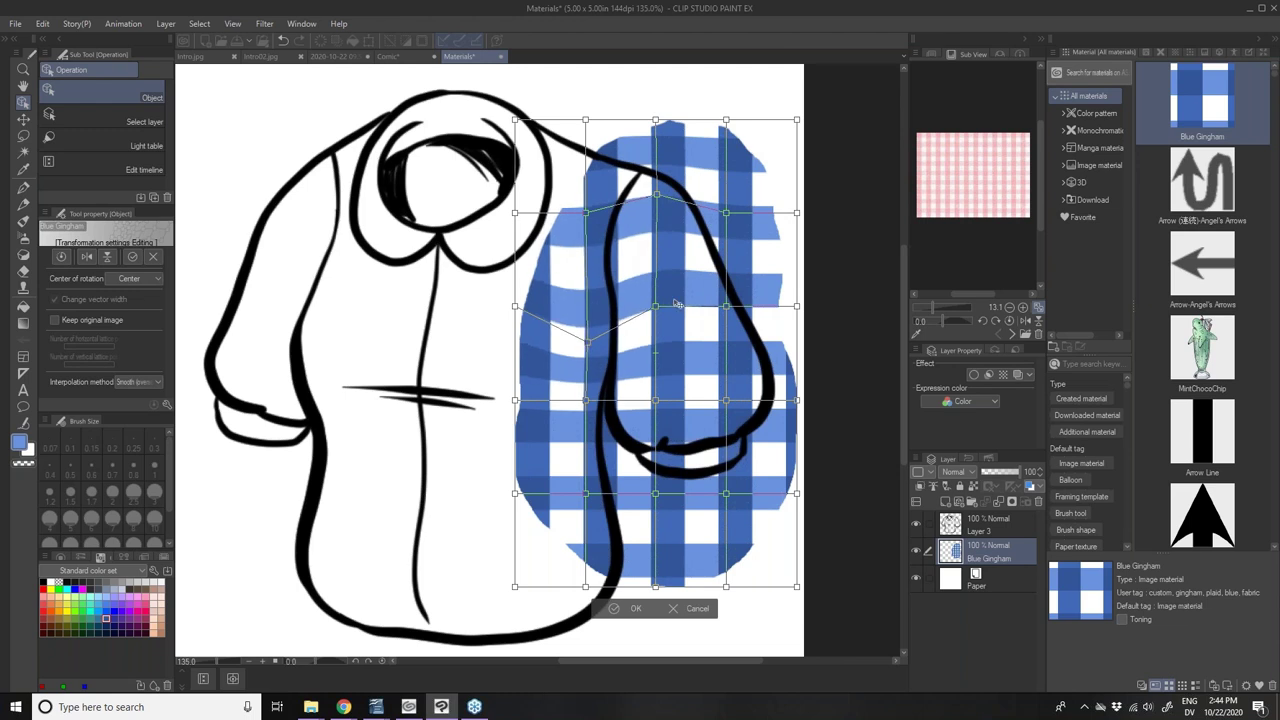
drag(727, 305, 735, 273)
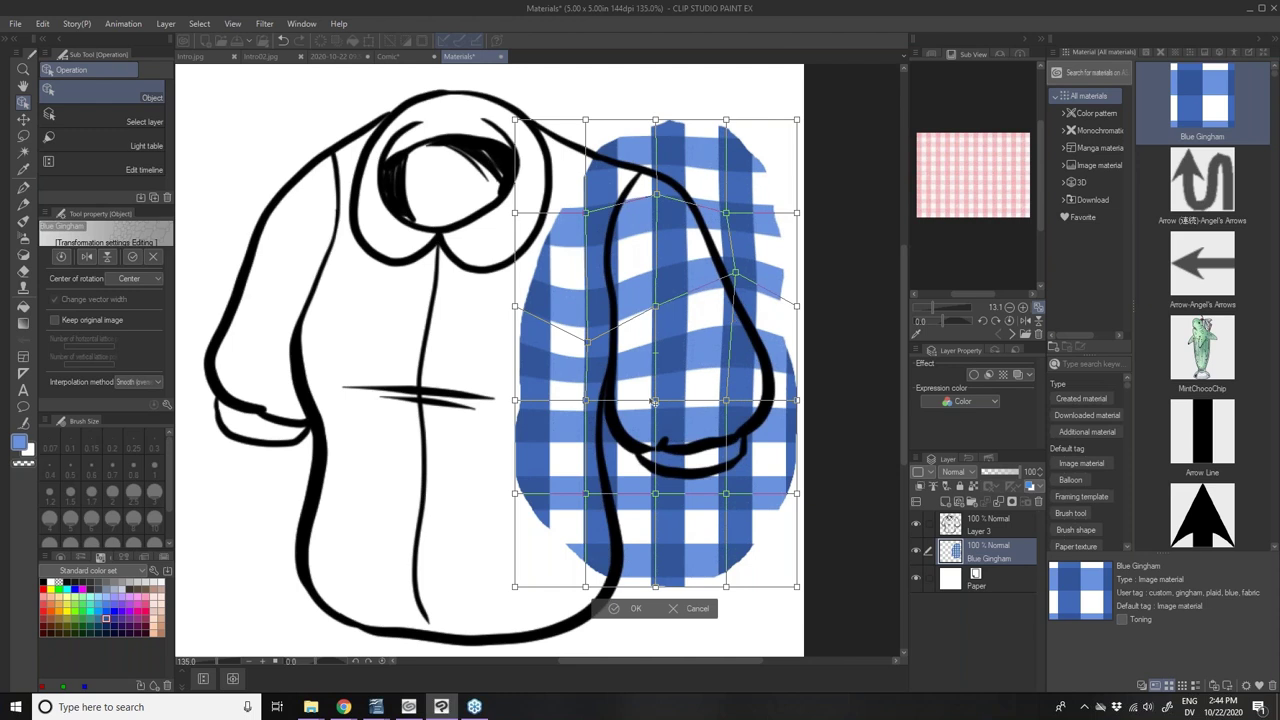
drag(657, 402, 743, 355)
drag(674, 405, 649, 401)
drag(727, 493, 762, 486)
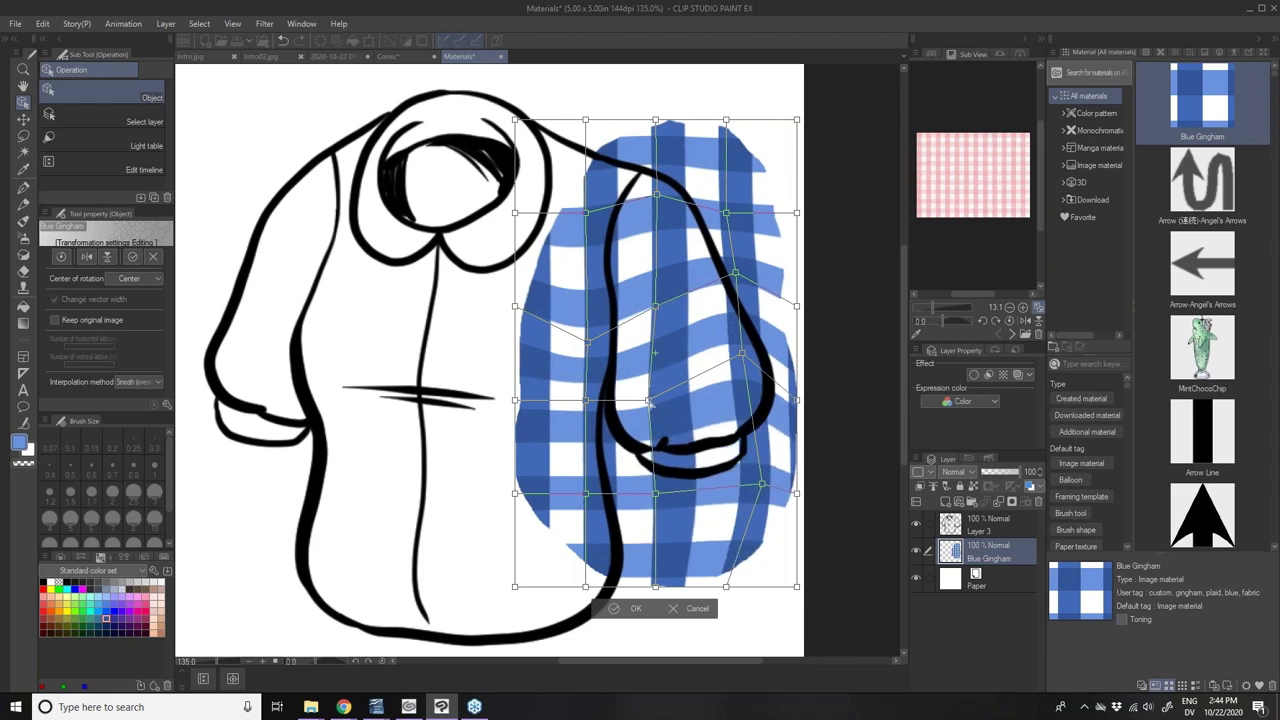
drag(649, 401, 670, 409)
drag(735, 273, 715, 274)
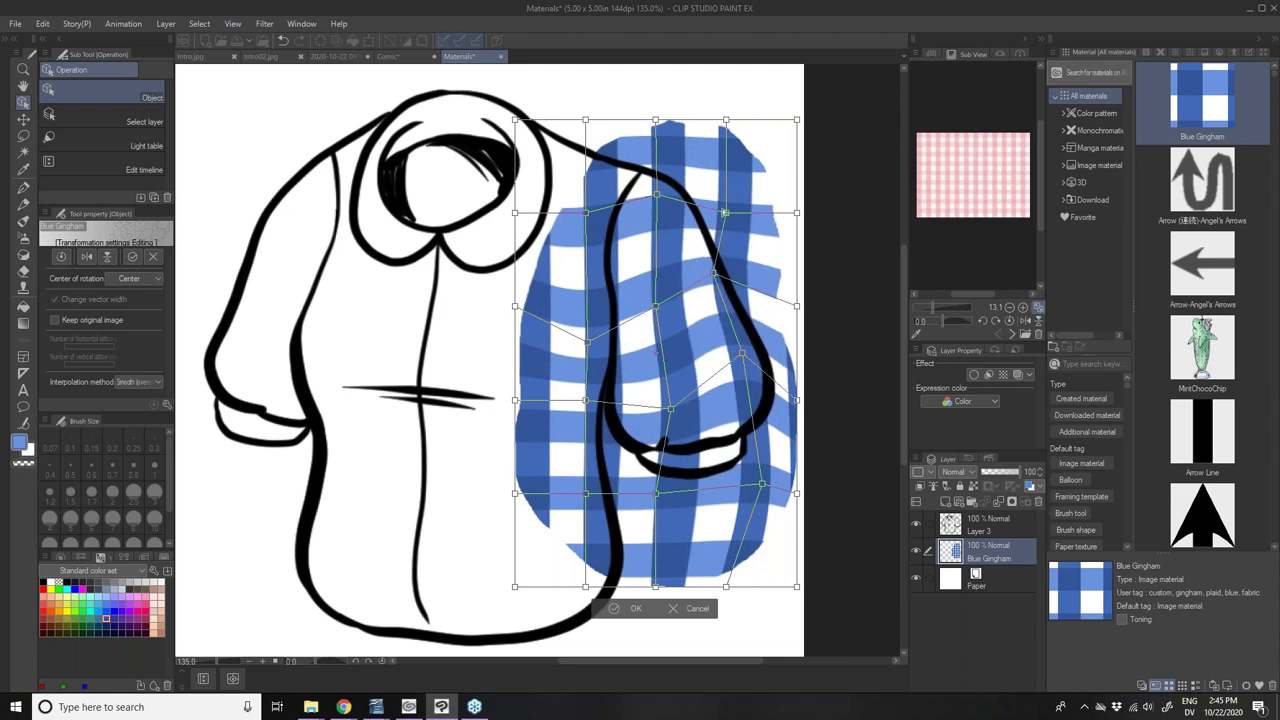
drag(725, 212, 706, 200)
drag(656, 120, 630, 129)
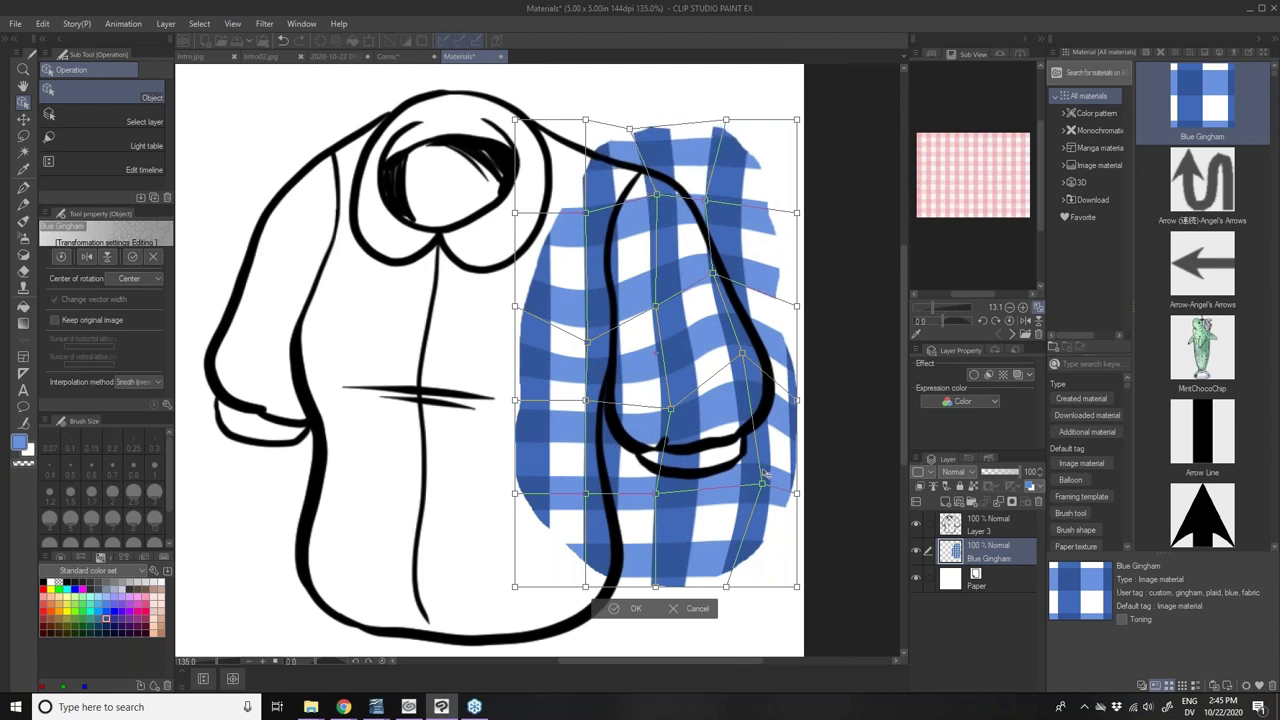
drag(765, 474, 761, 478)
drag(656, 494, 578, 493)
drag(713, 272, 708, 272)
drag(708, 202, 693, 199)
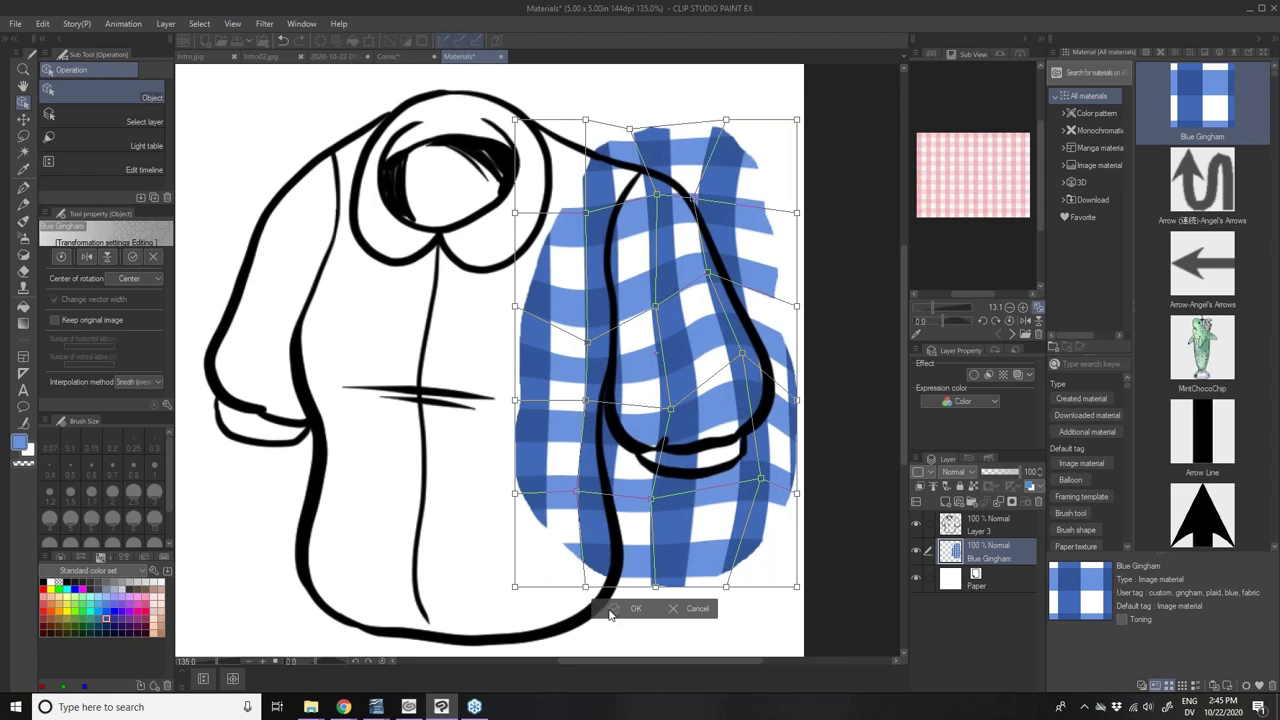
click(610, 612)
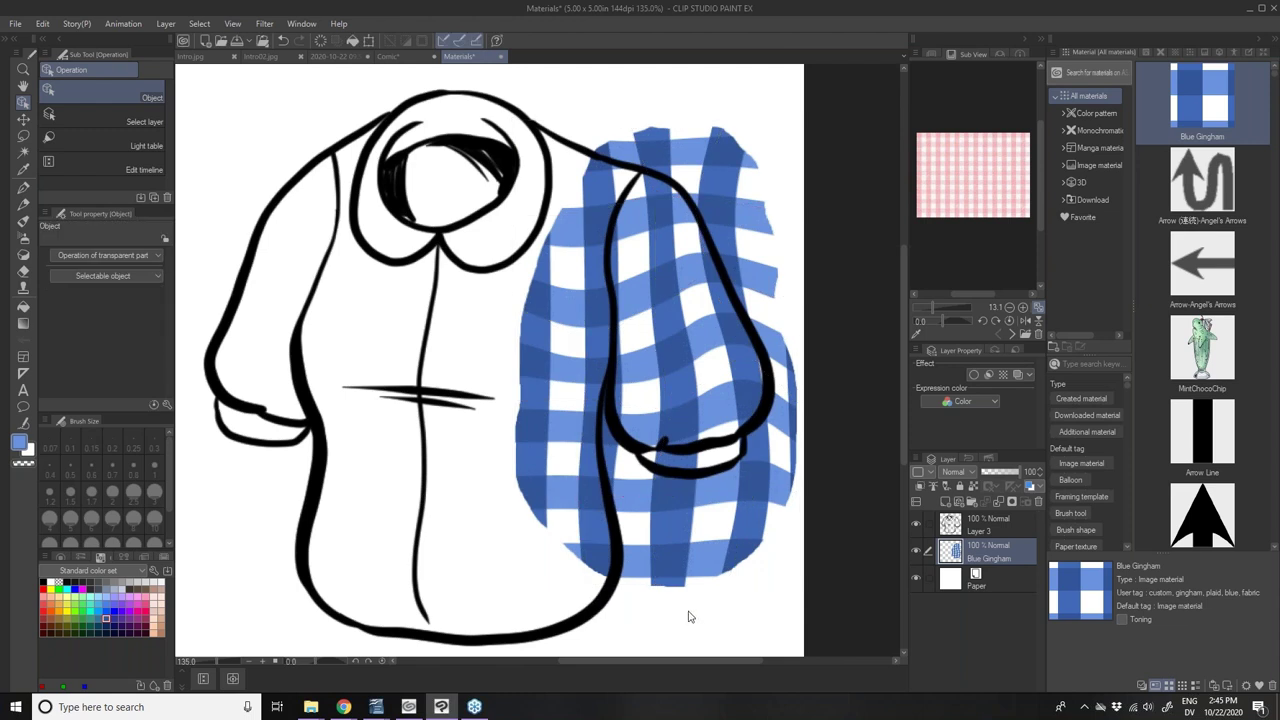
- Lasso the right-hand sleeve and its cuff closely along the line art on the Blue Gingham layer
click(23, 135)
mouse_move(762, 402)
mouse_down()
mouse_move(746, 450)
mouse_move(768, 352)
mouse_move(705, 209)
mouse_move(652, 167)
mouse_move(619, 212)
mouse_move(610, 280)
mouse_move(628, 432)
mouse_move(650, 455)
mouse_move(702, 465)
mouse_move(745, 450)
mouse_up()
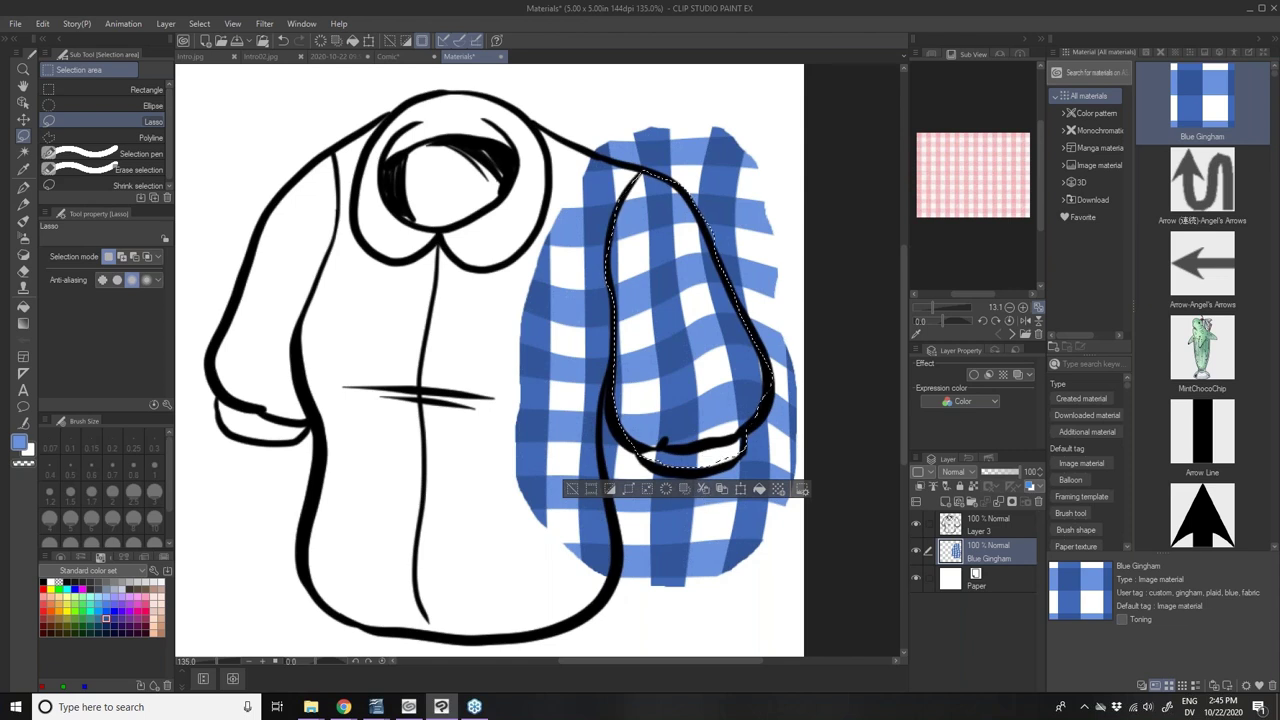
- Complete the lasso selection along the right-hand cuff, clear the gingham outside it and deselect
mouse_move(652, 444)
mouse_down()
mouse_move(650, 460)
mouse_move(690, 470)
mouse_move(740, 452)
mouse_up()
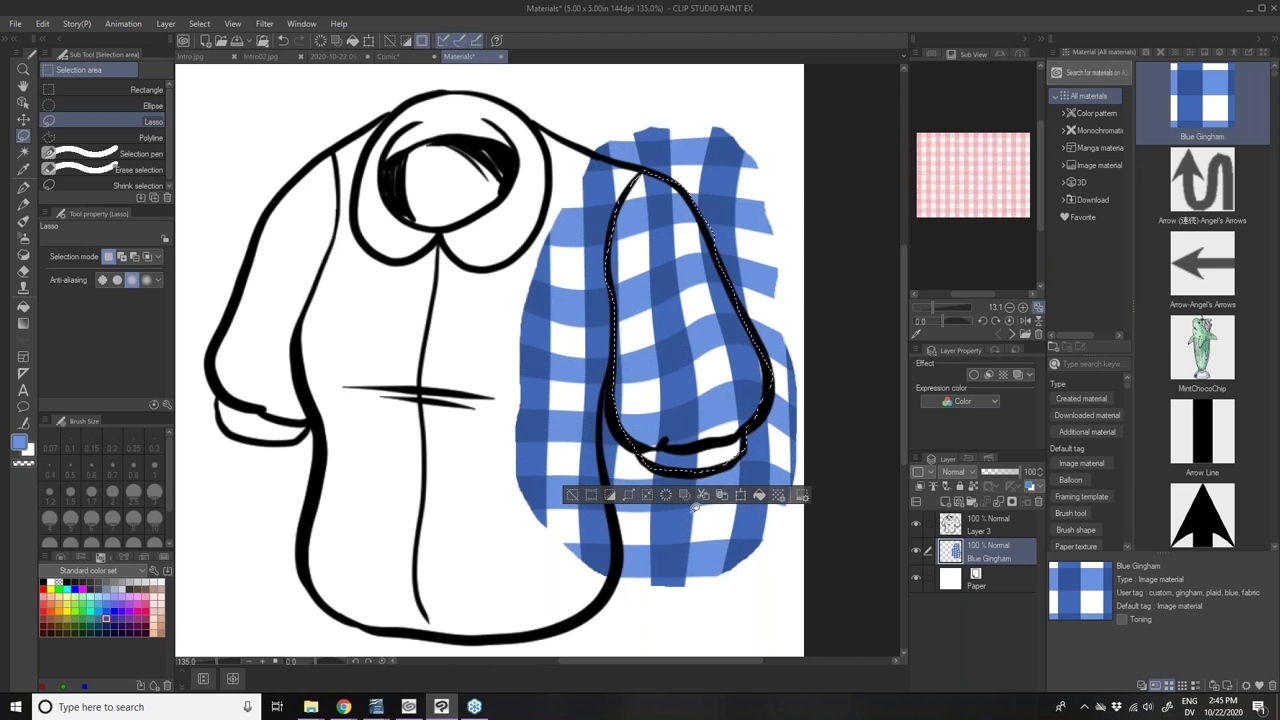
click(688, 496)
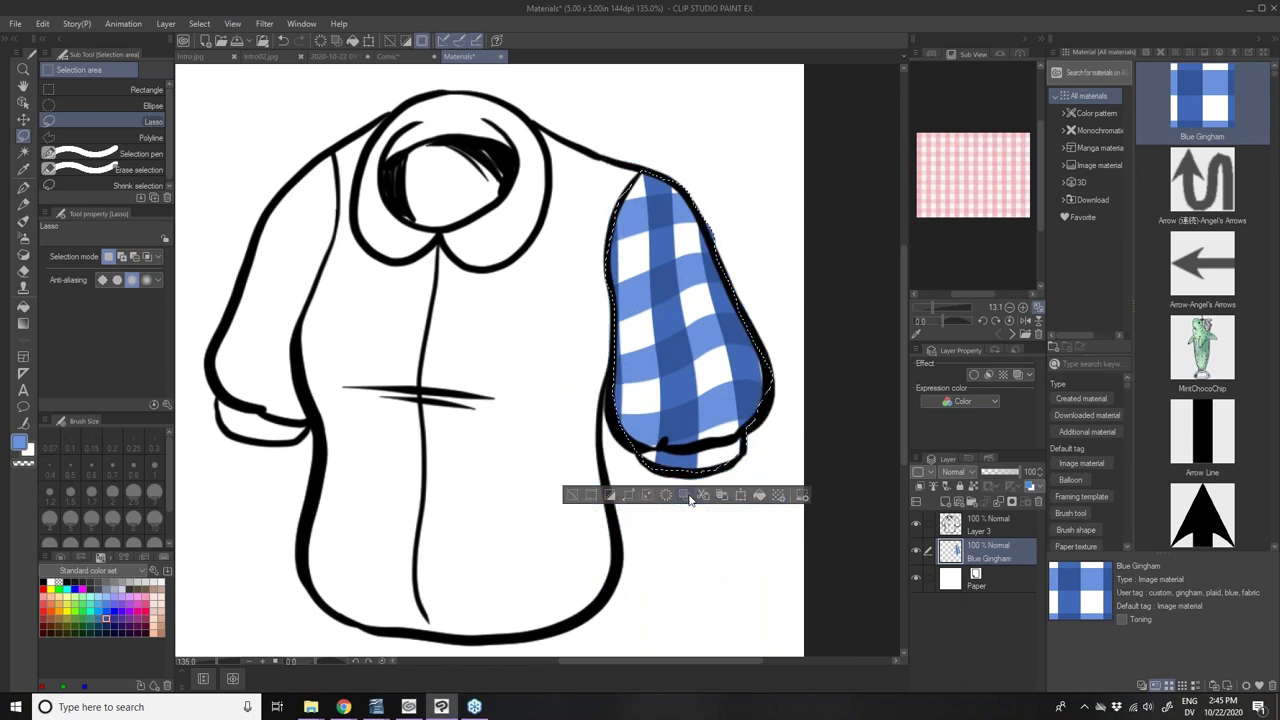
click(576, 495)
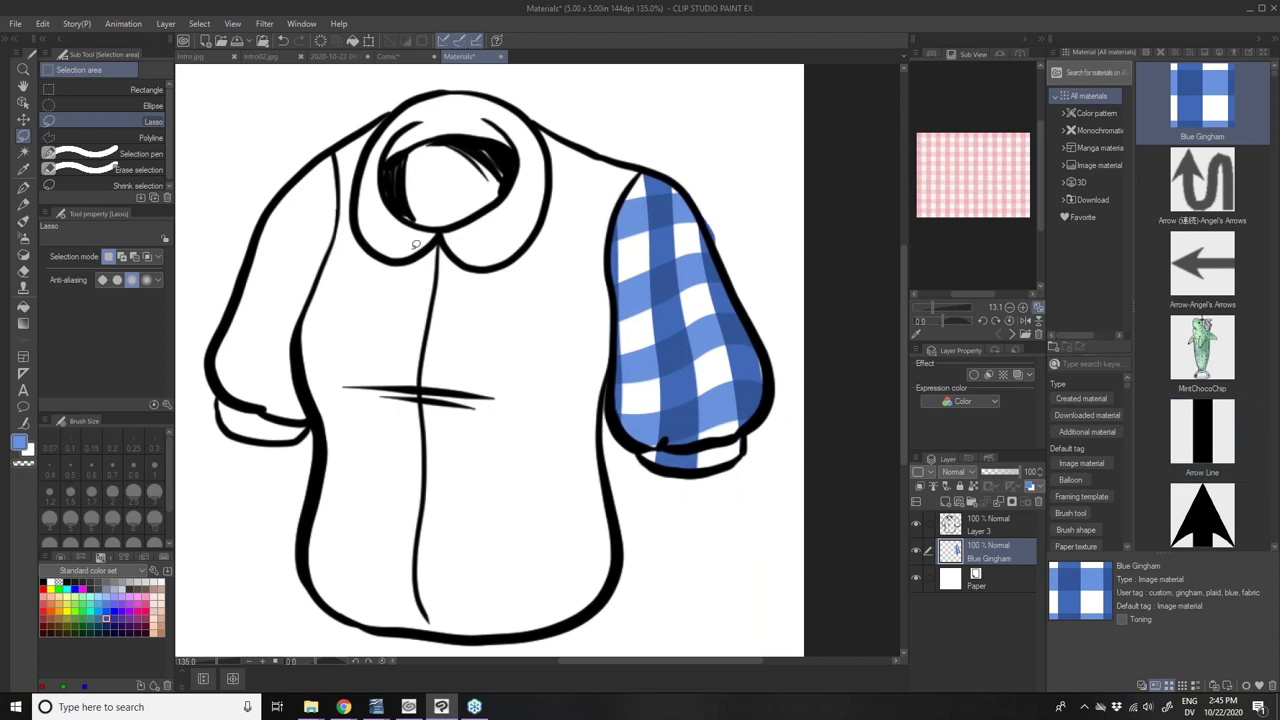
- Paste the MintChocoChip material onto the shirt canvas and shrink it to a 10% scale ratio
click(1196, 380)
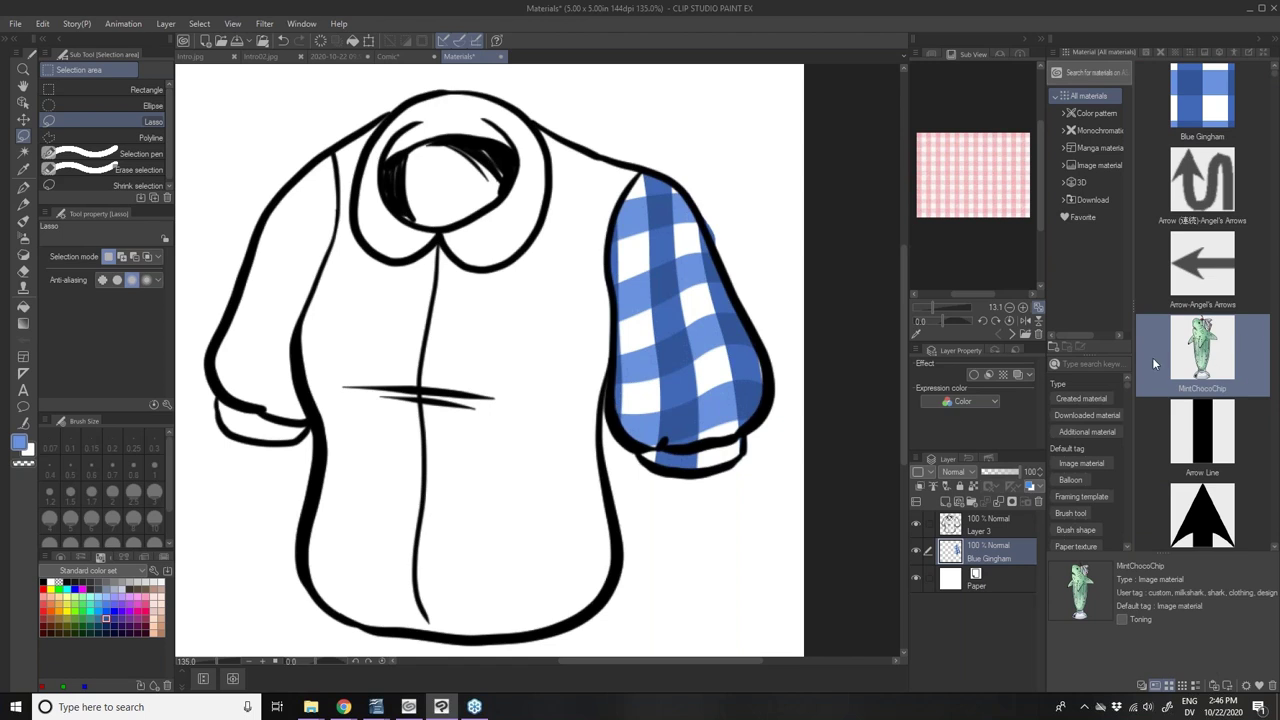
click(1214, 689)
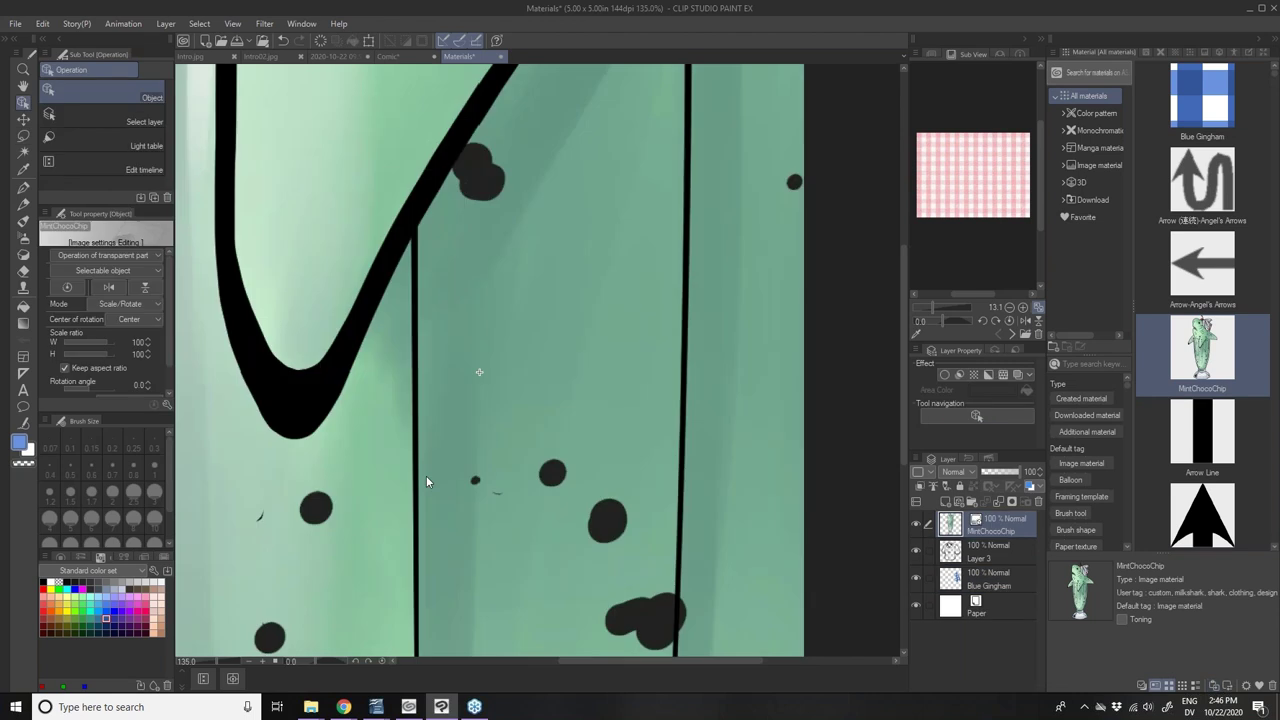
scroll(426, 480, down, 3)
scroll(426, 480, down, 5)
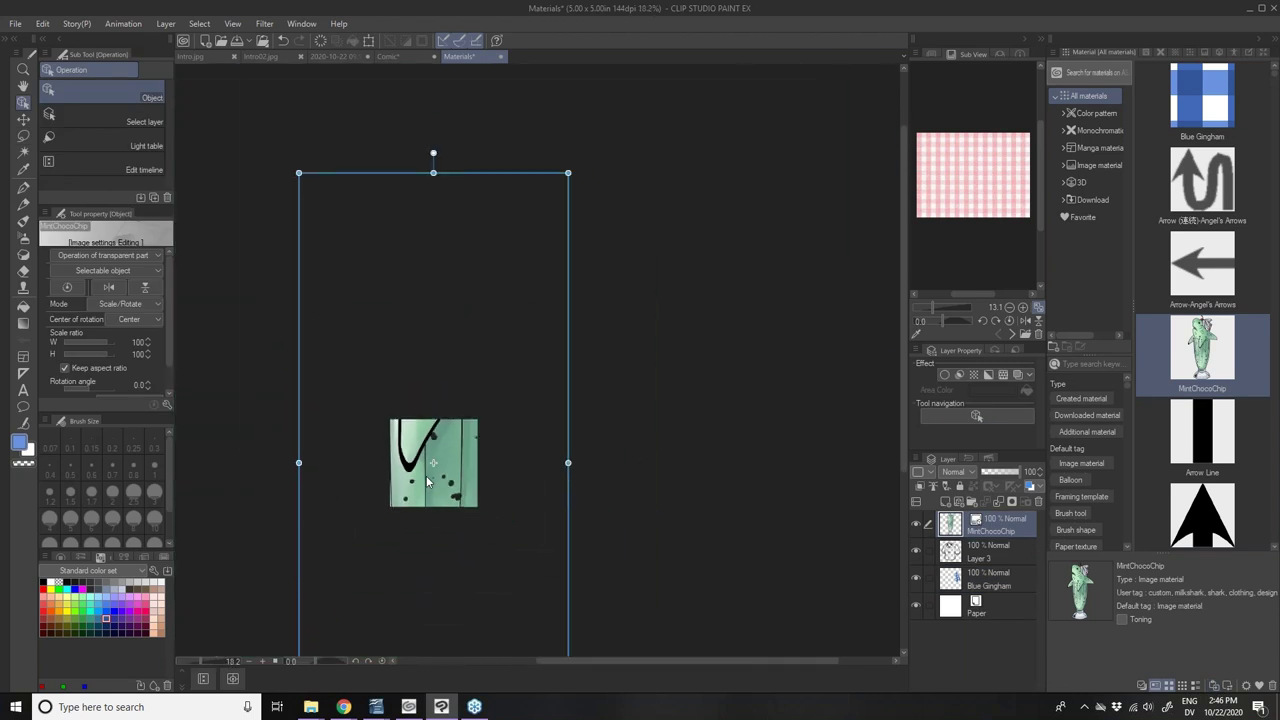
drag(302, 178, 530, 624)
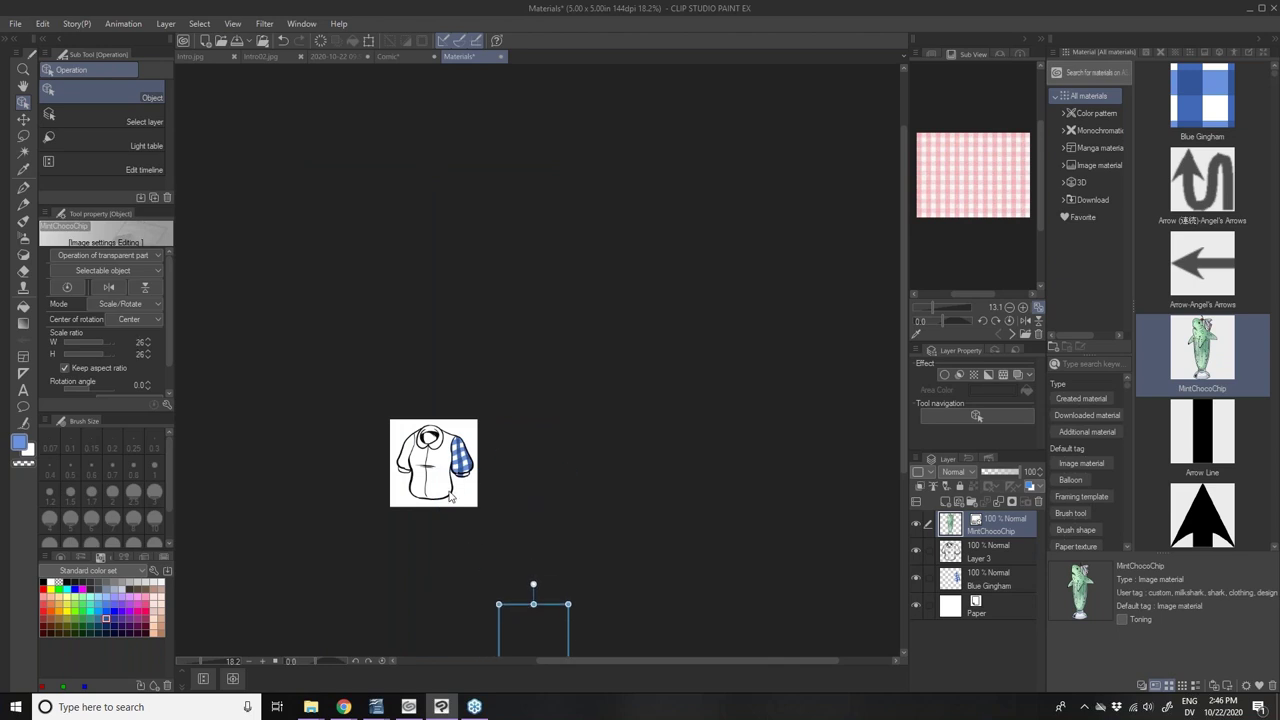
scroll(480, 506, down, 1)
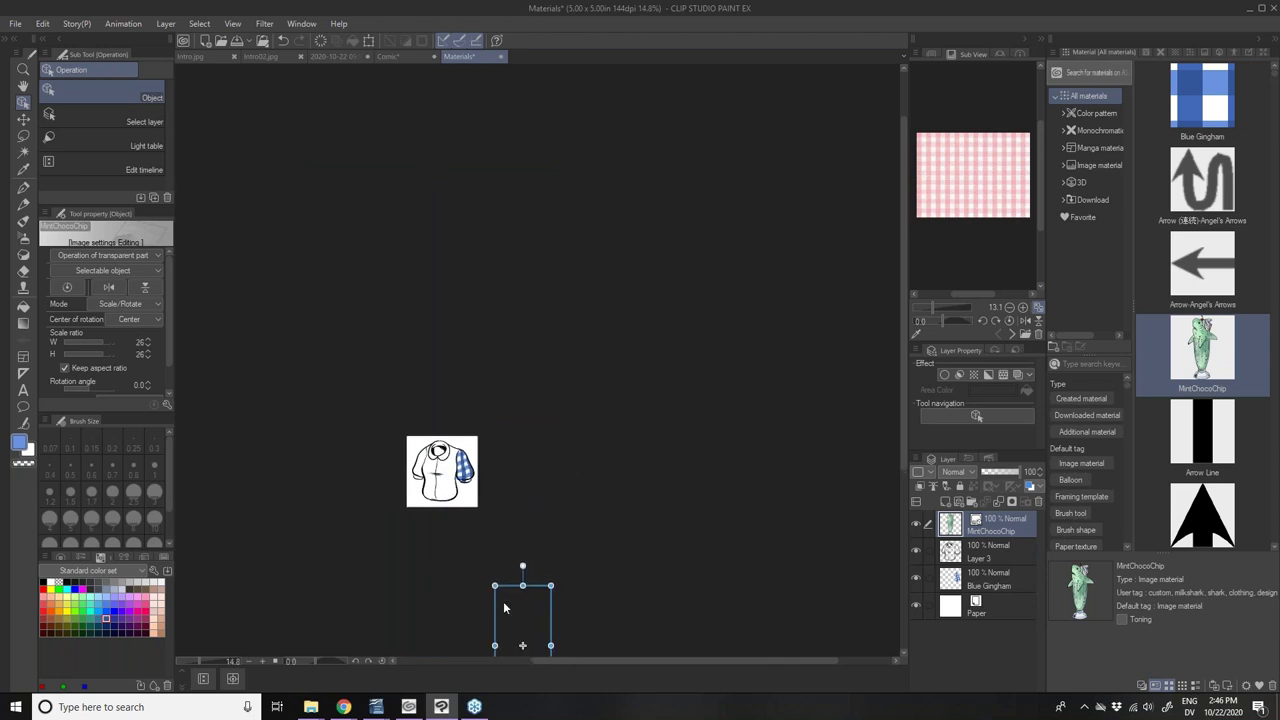
drag(506, 592, 424, 440)
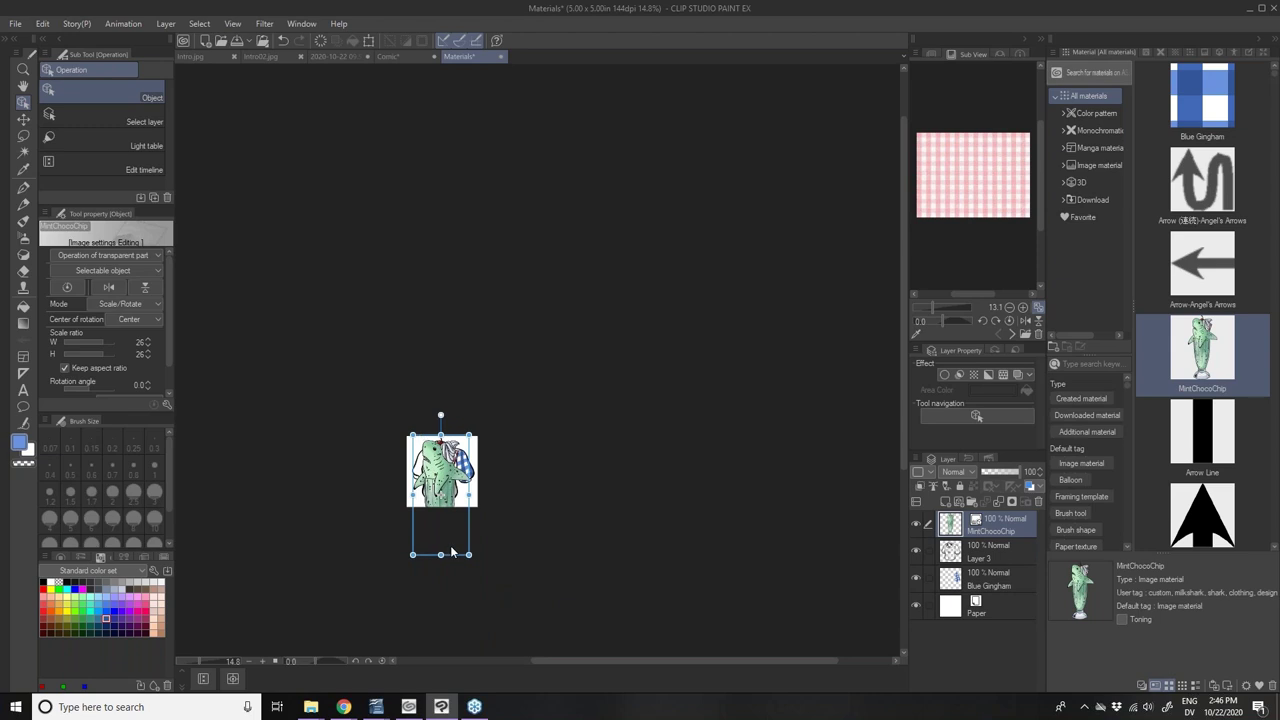
drag(469, 554, 435, 478)
key(ctrl+alt+0)
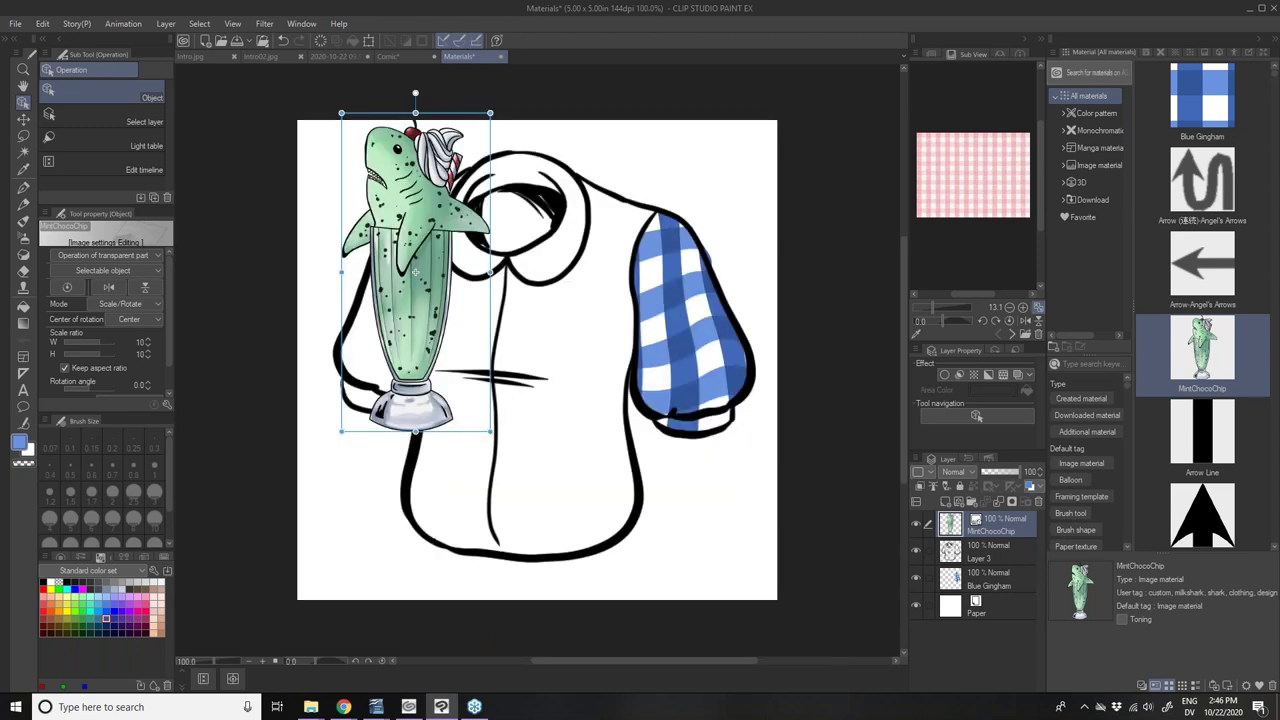
- Reduce the MintChocoChip image to a 6% scale ratio and center it on the shirt front just below the collar
drag(407, 313, 507, 408)
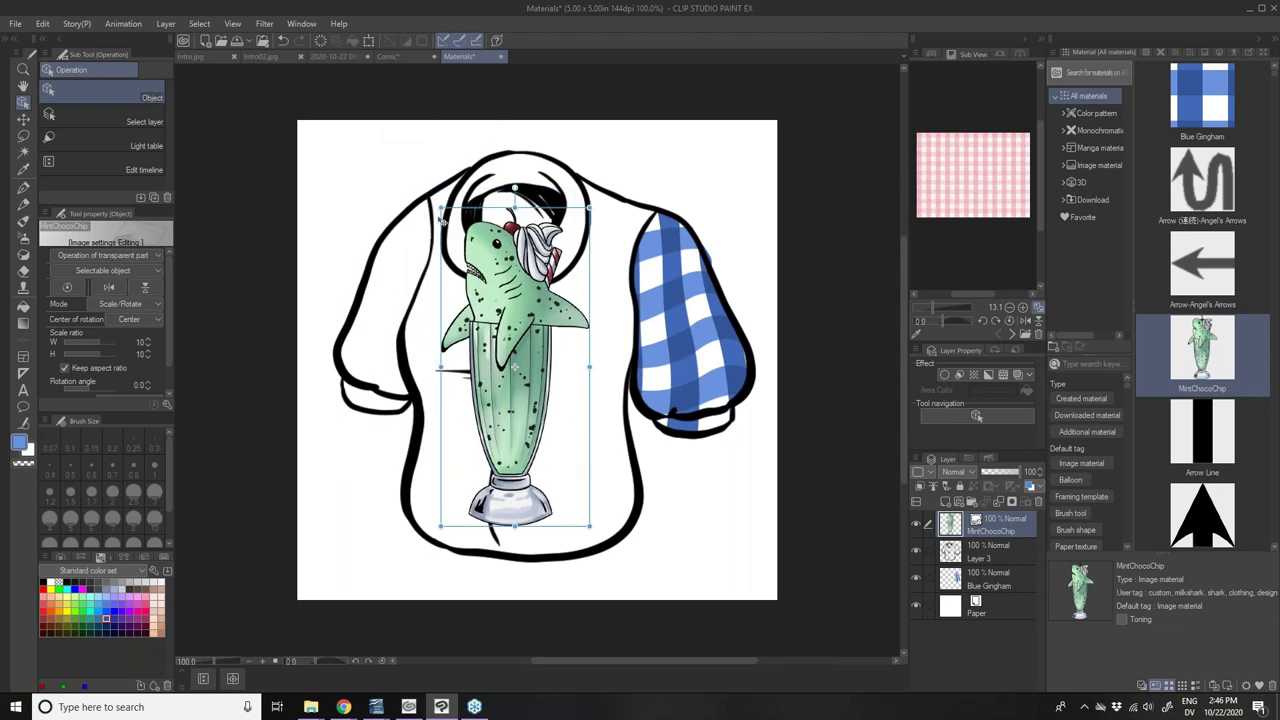
drag(442, 209, 502, 323)
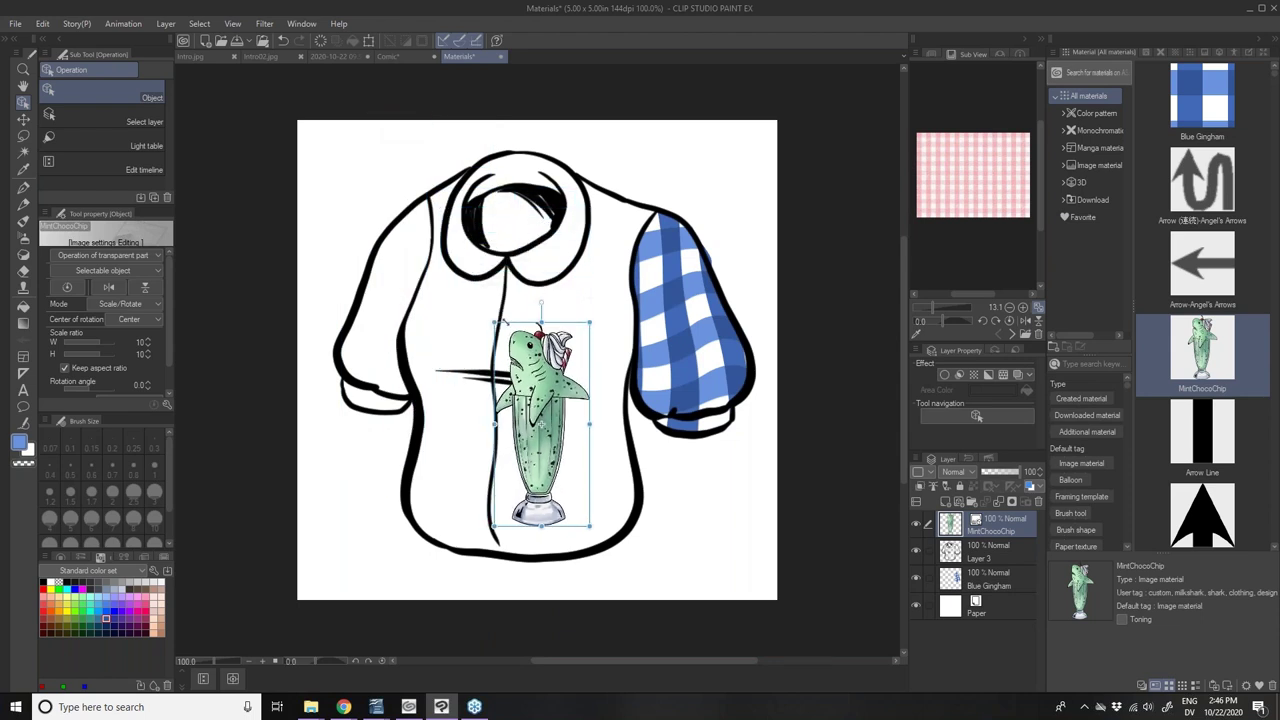
drag(530, 387, 494, 337)
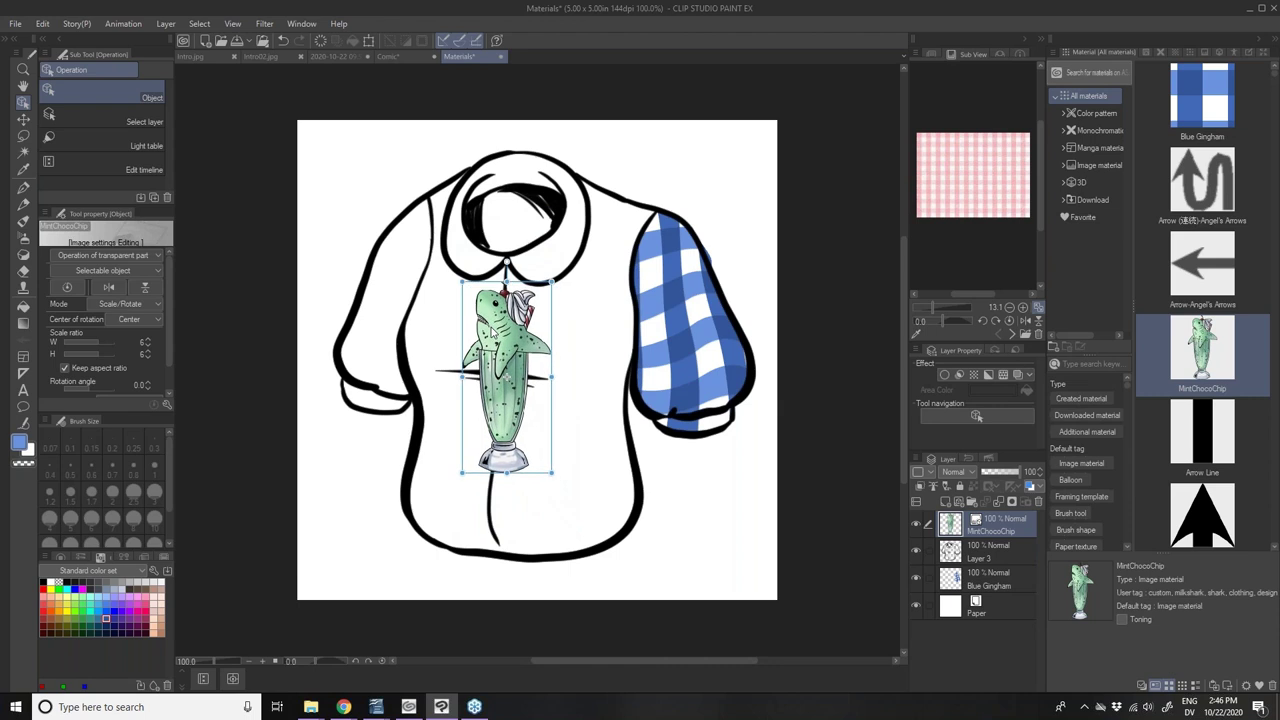
- Move the MintChocoChip layer beneath the line art on Layer 3 and rasterize it
drag(990, 524, 992, 560)
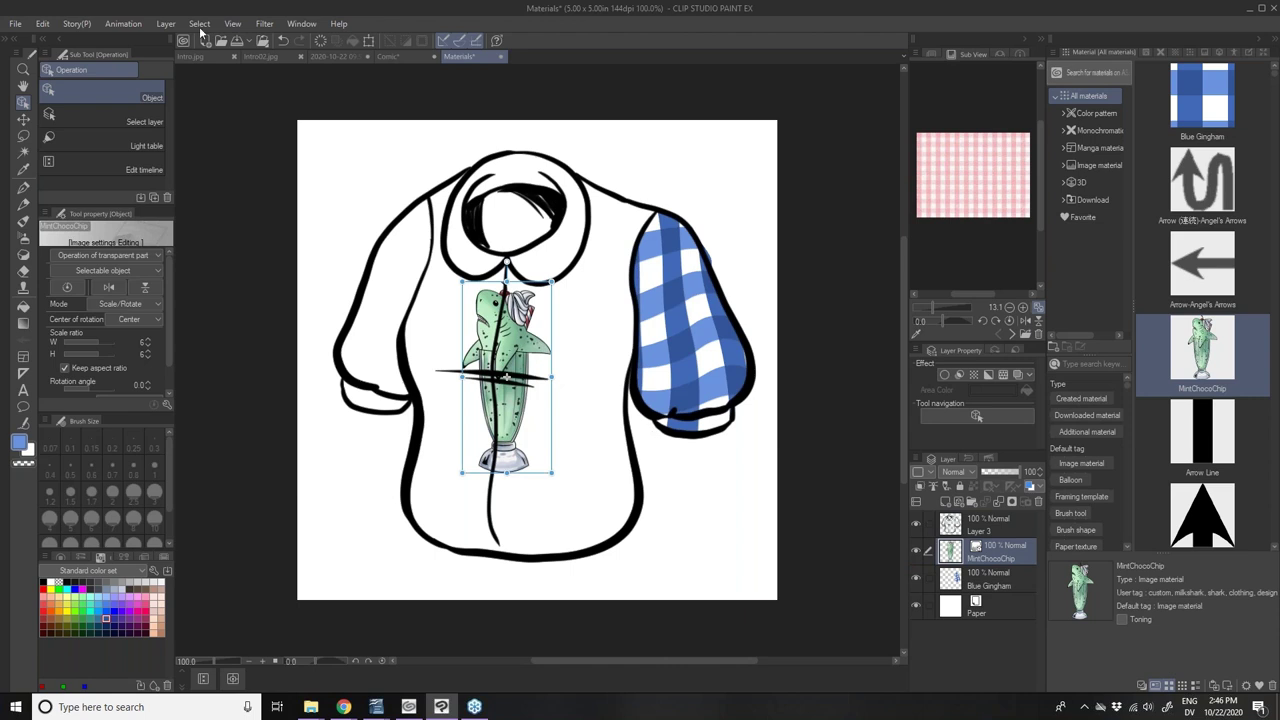
right_click(994, 550)
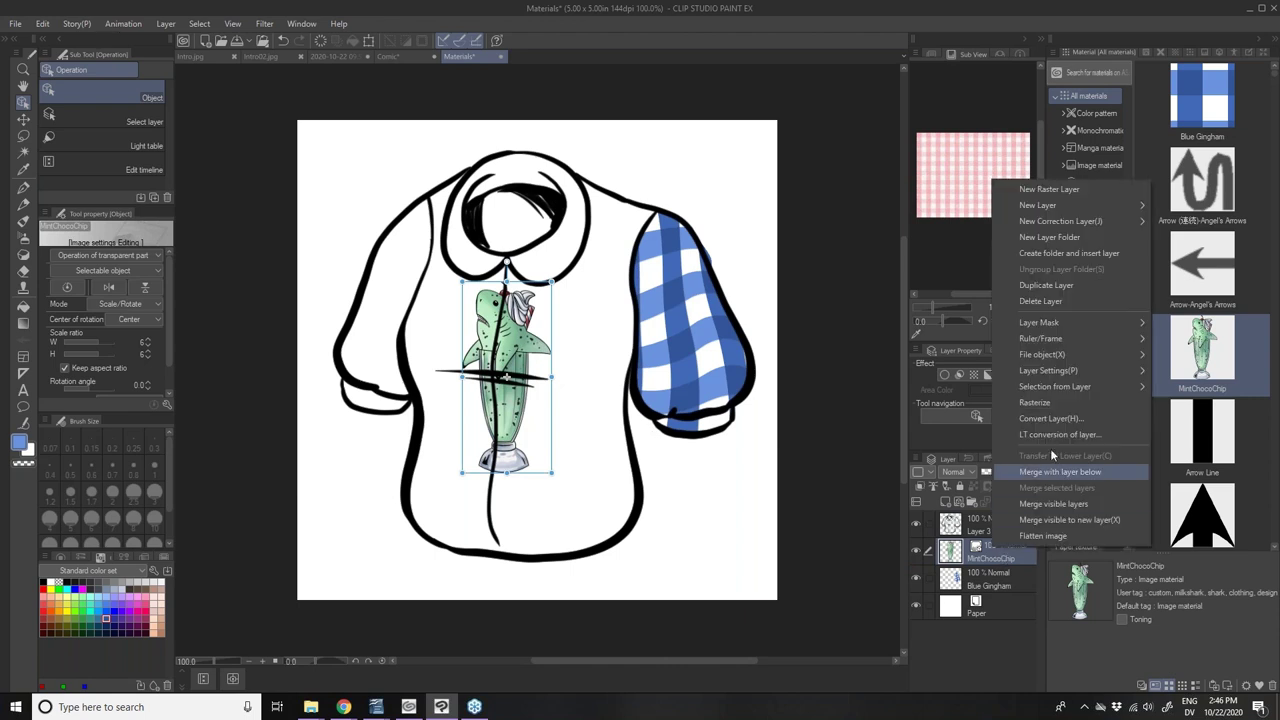
click(1054, 398)
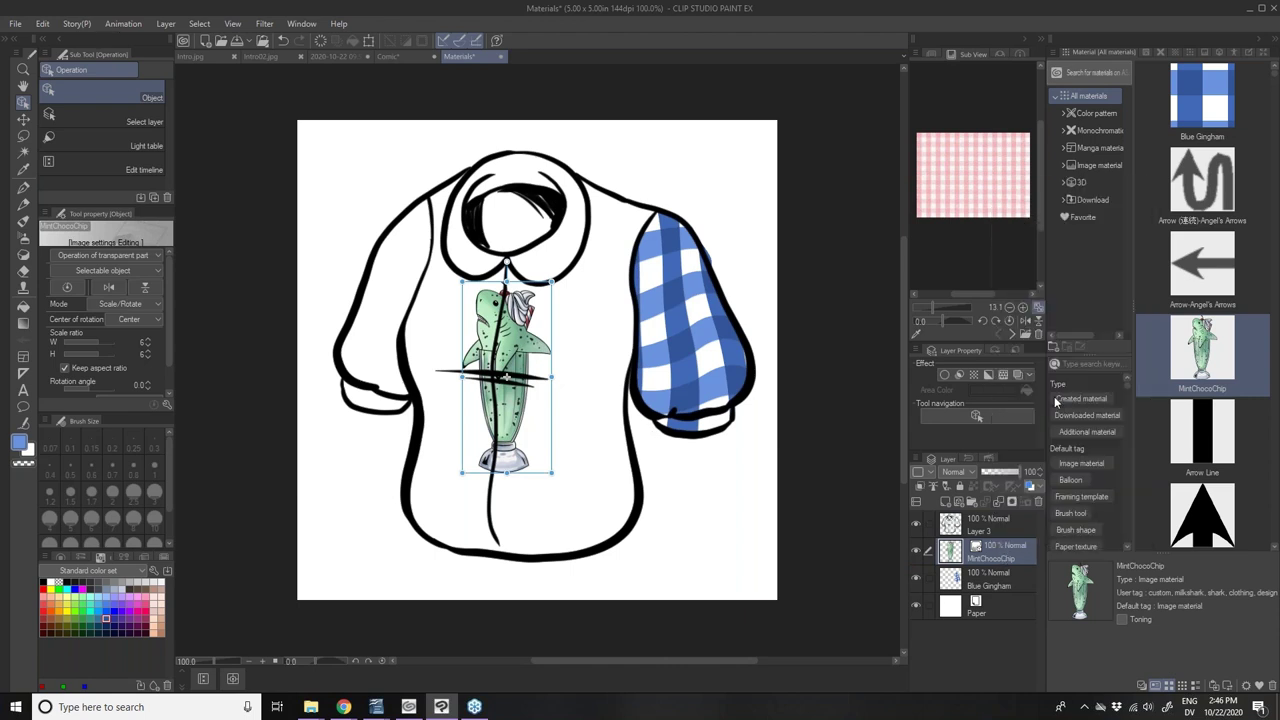
- Warp the MintChocoChip image with a Mesh Transformation, shifting several lattice points slightly to follow the shirt front, and apply it
click(43, 23)
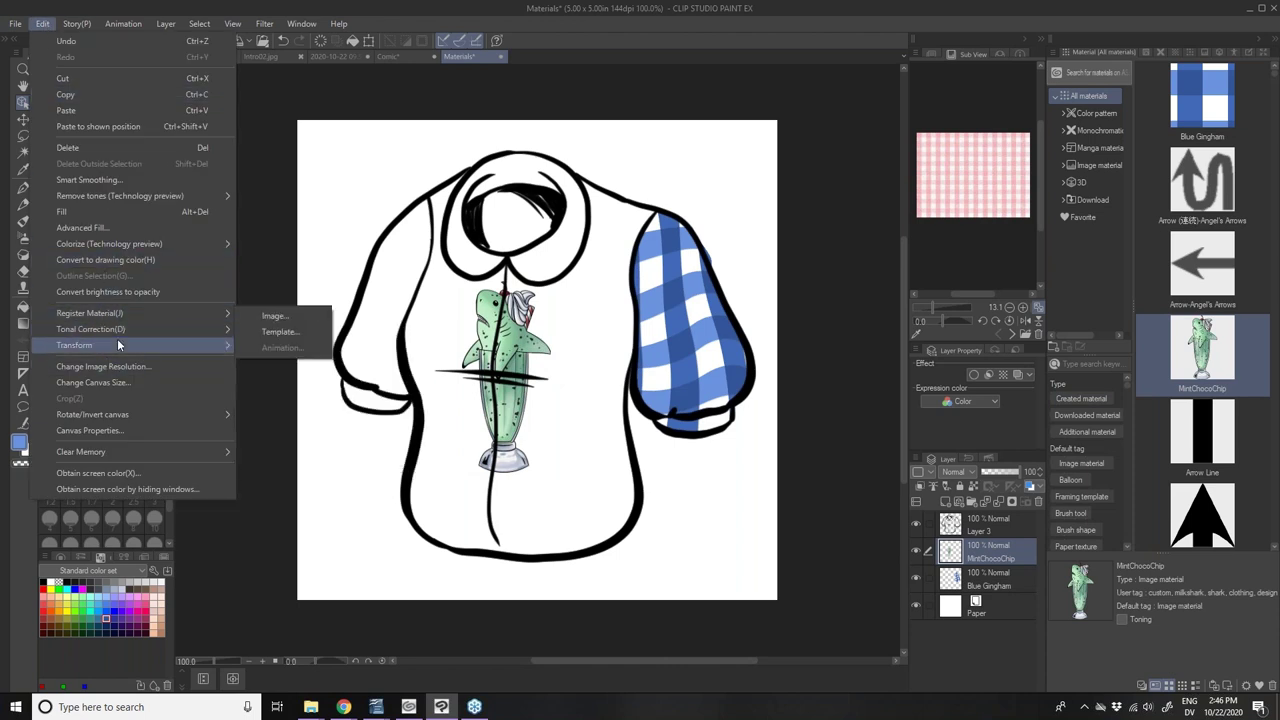
mouse_move(120, 345)
click(302, 507)
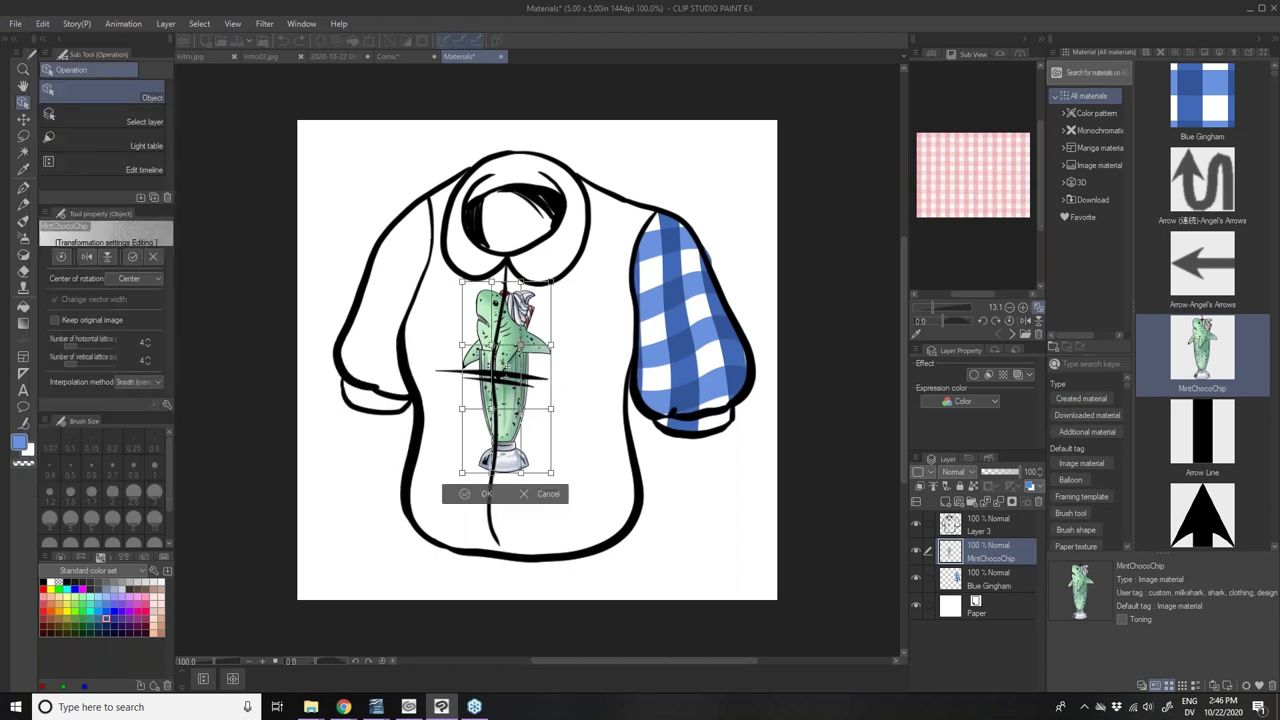
drag(492, 348, 520, 348)
drag(497, 415, 499, 410)
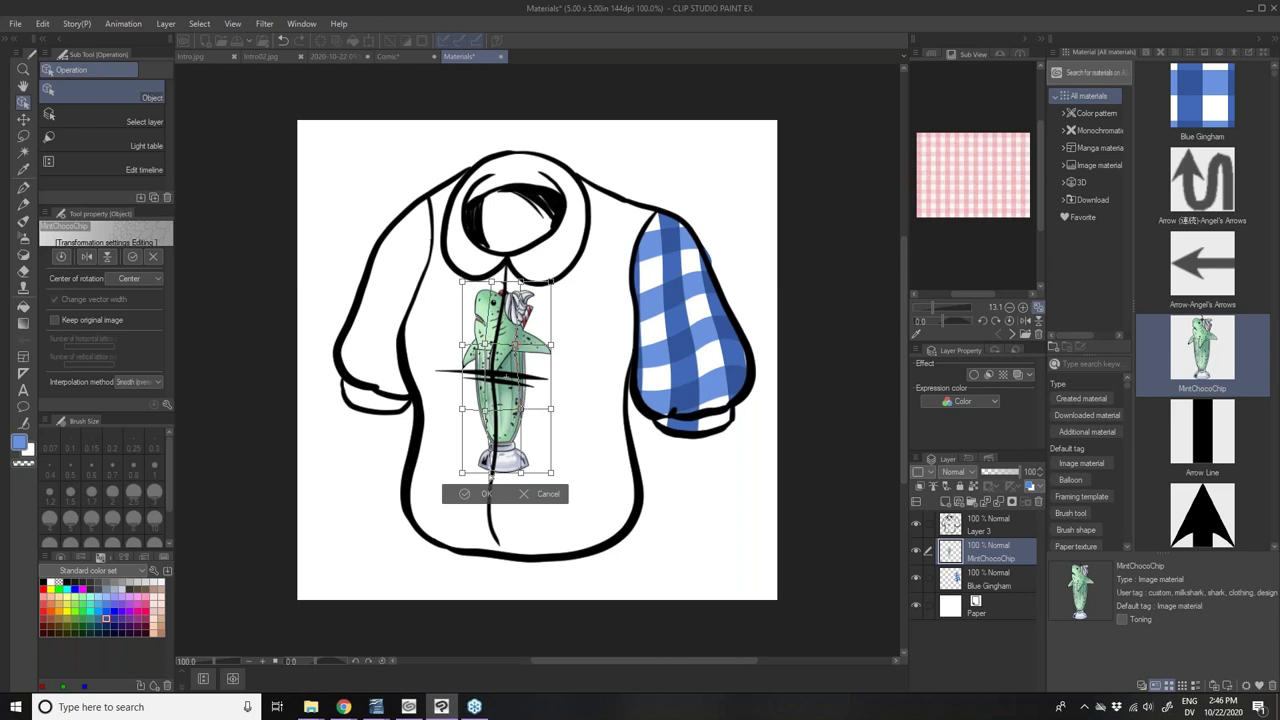
drag(518, 474, 510, 477)
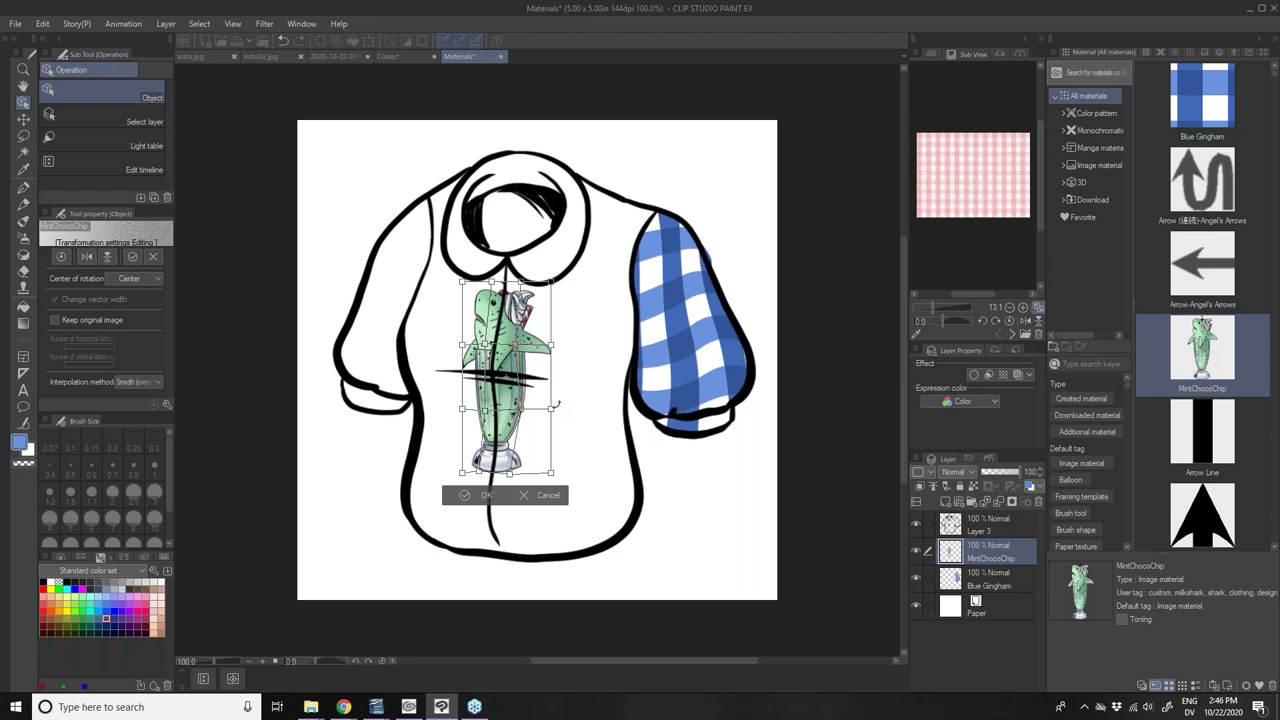
drag(551, 345, 548, 353)
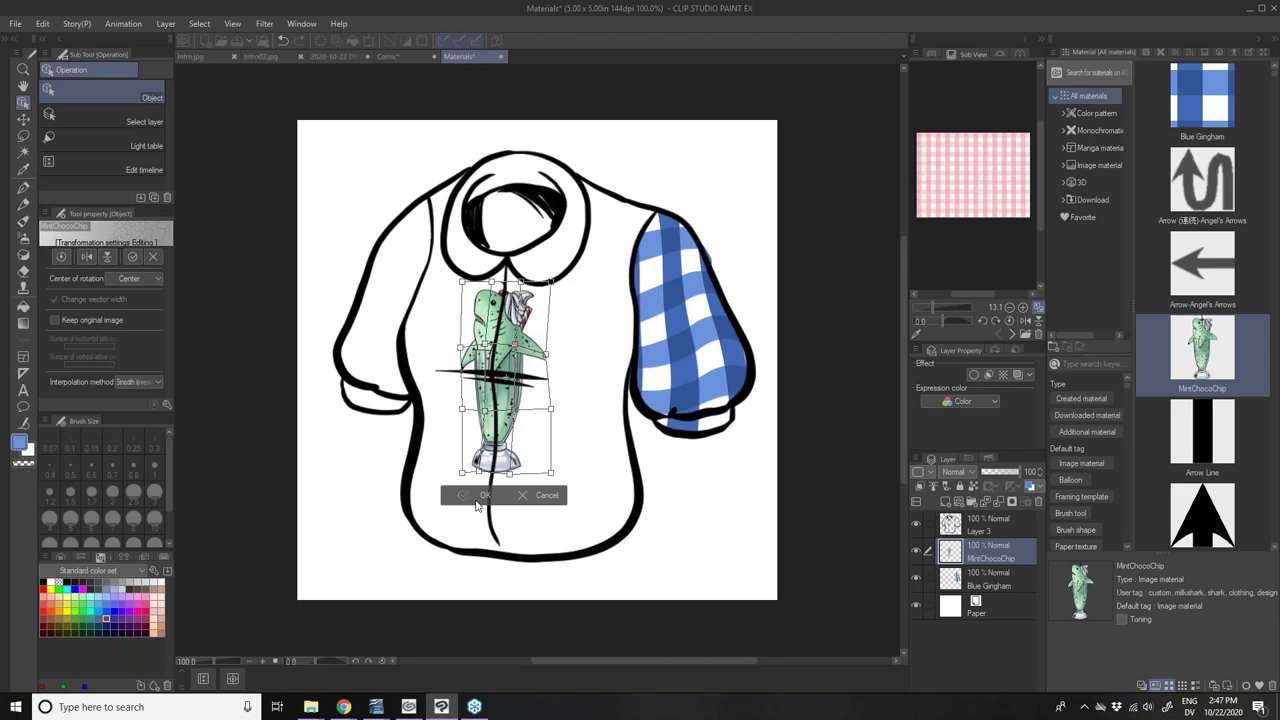
click(478, 496)
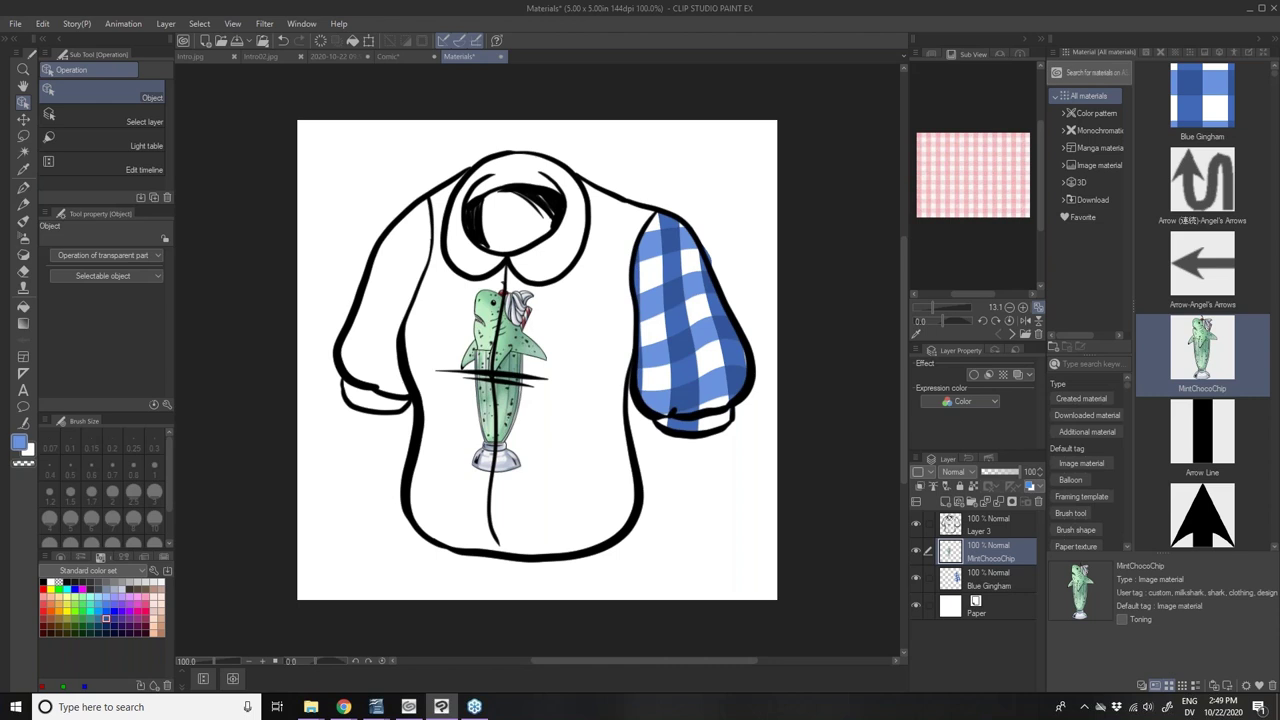
- Switch to the succulent fabric photo and select the Succulent Pattern material for comparison
click(330, 56)
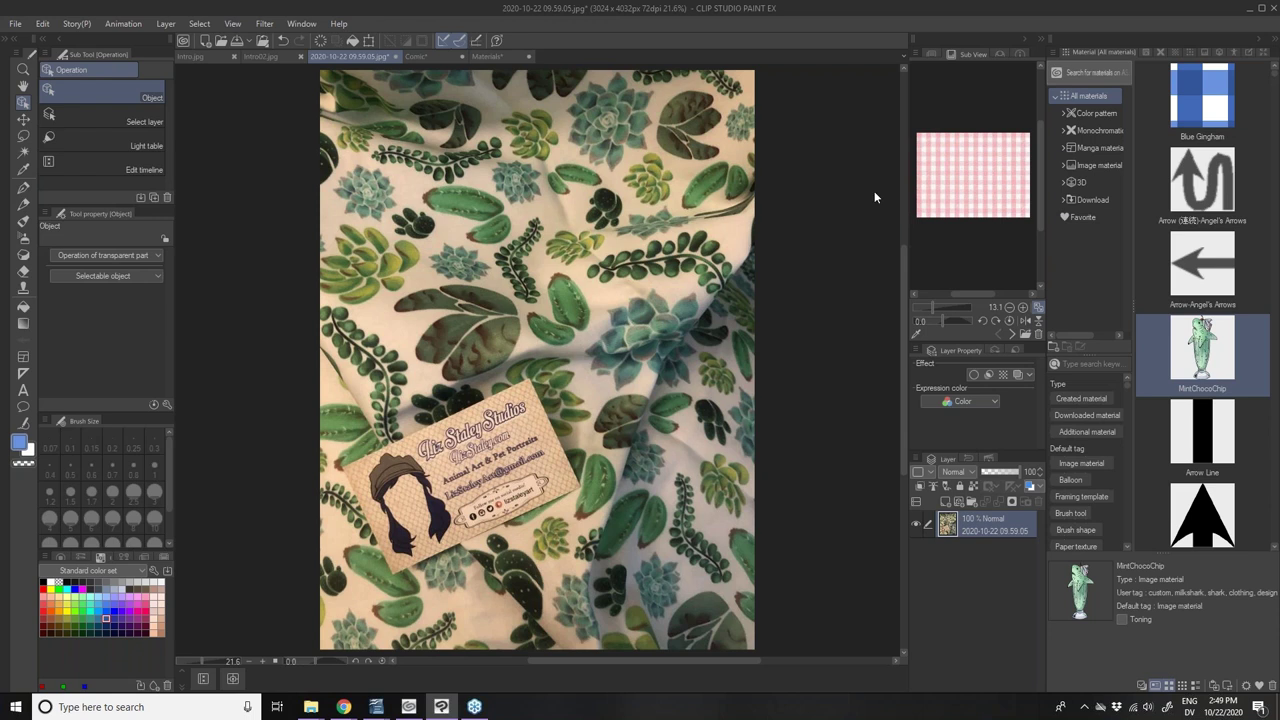
scroll(1232, 308, down, 3)
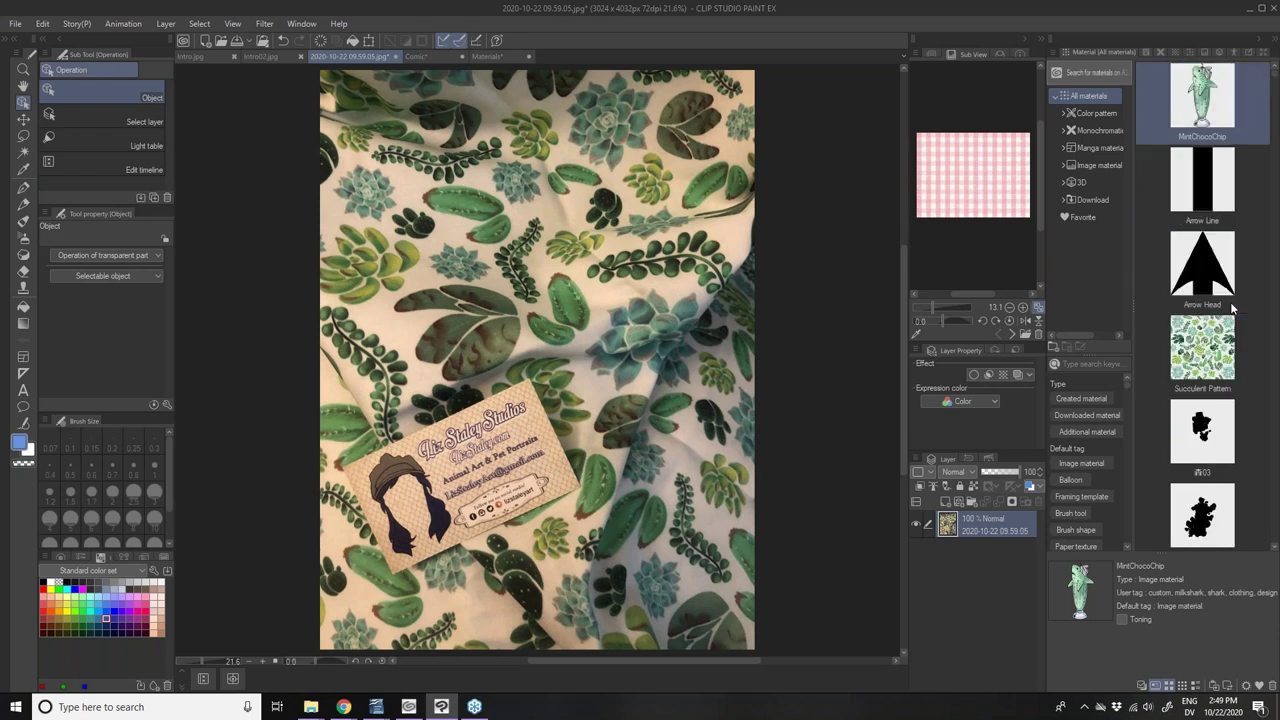
click(1208, 366)
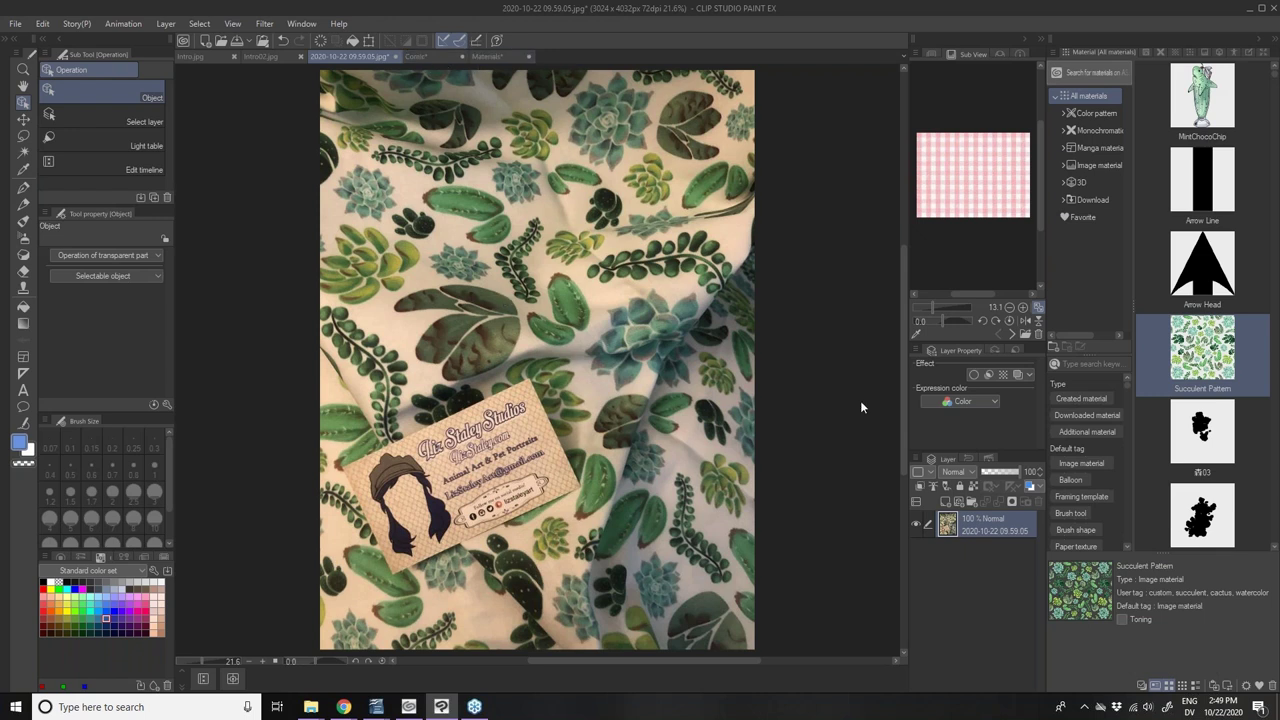
- Float the Auto Action palette as an enlarged window and expand the New File Setup action to show its commands
click(979, 460)
drag(979, 460, 782, 320)
drag(840, 428, 960, 392)
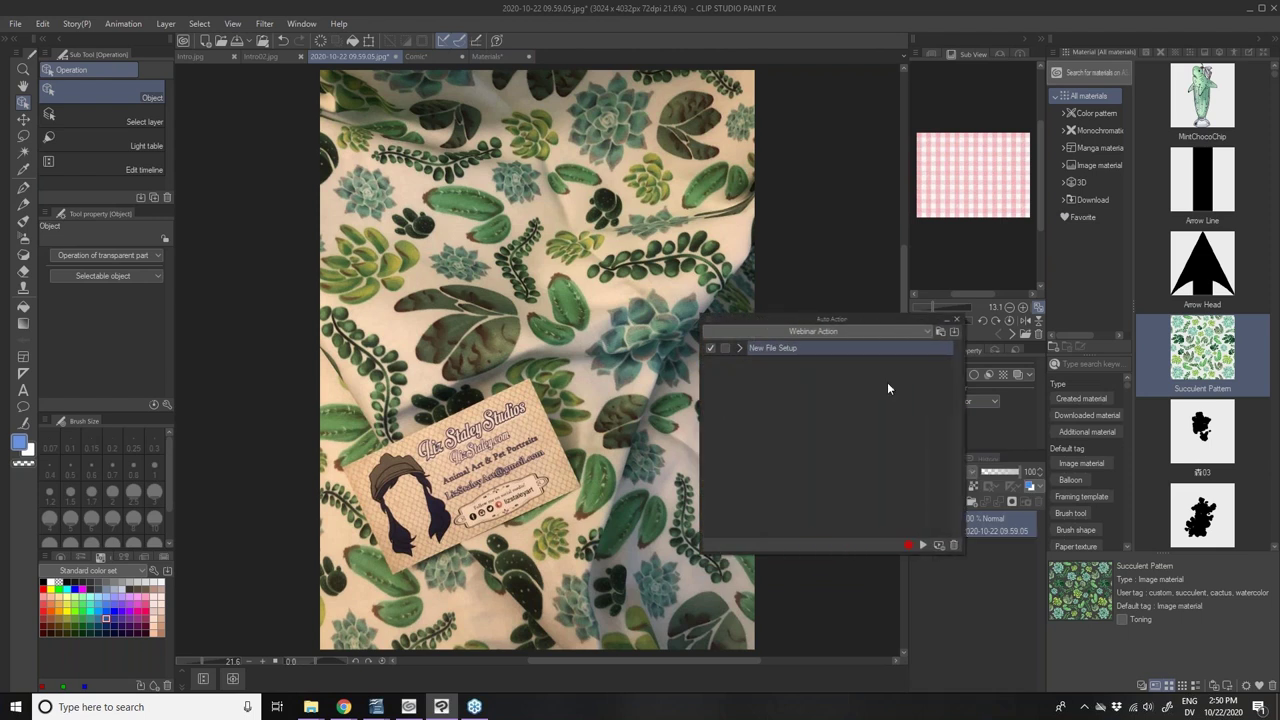
click(740, 348)
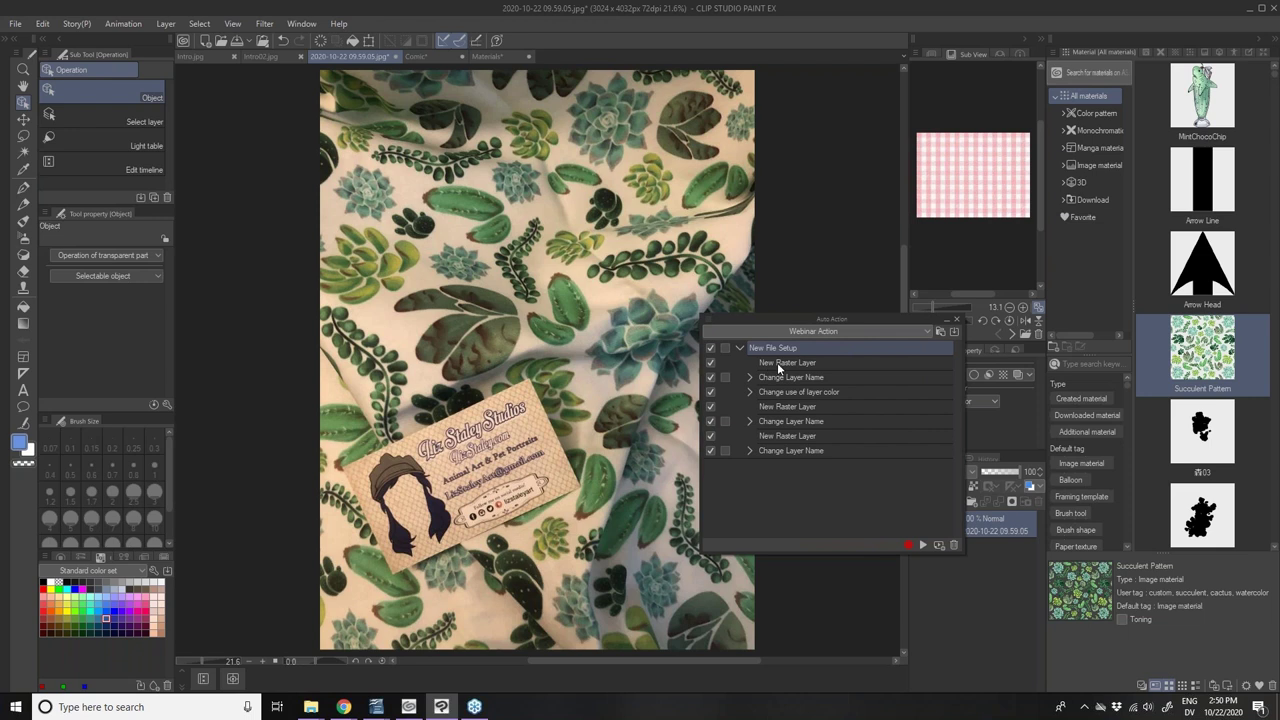
- Look through the options for the first New Raster Layer command and shift the Auto Action palette further over the canvas
click(779, 364)
right_click(779, 368)
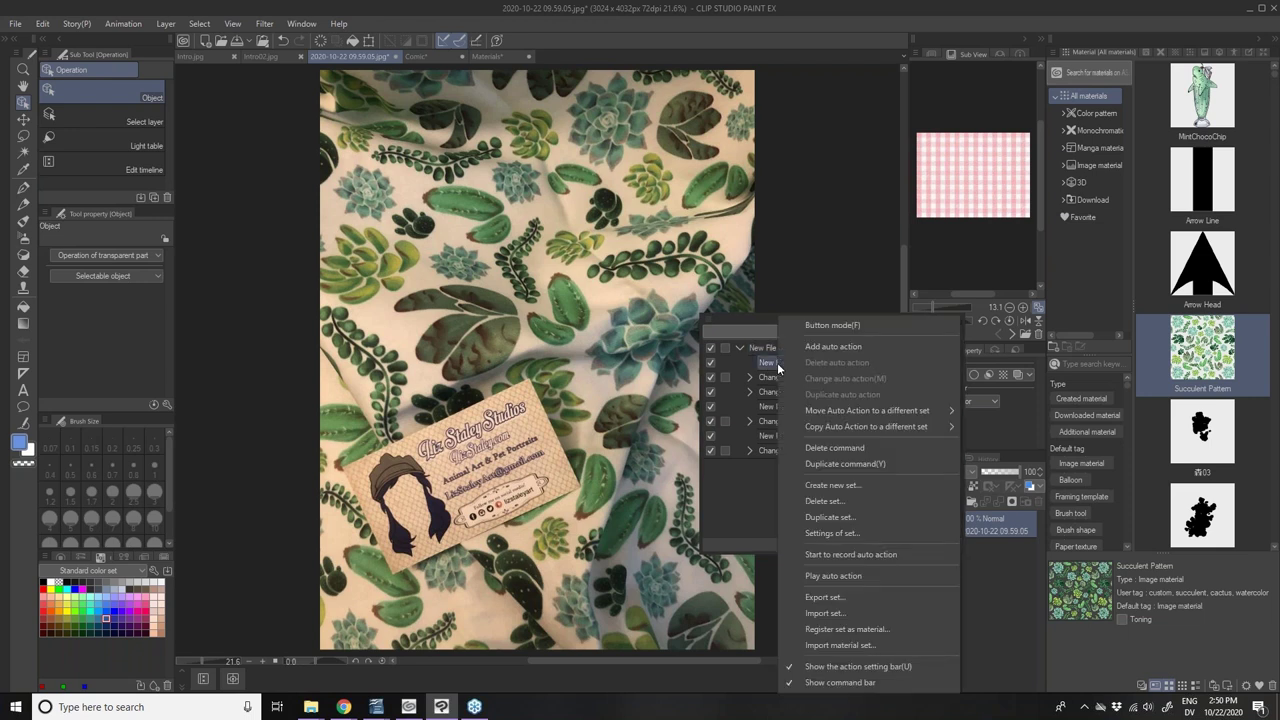
click(832, 461)
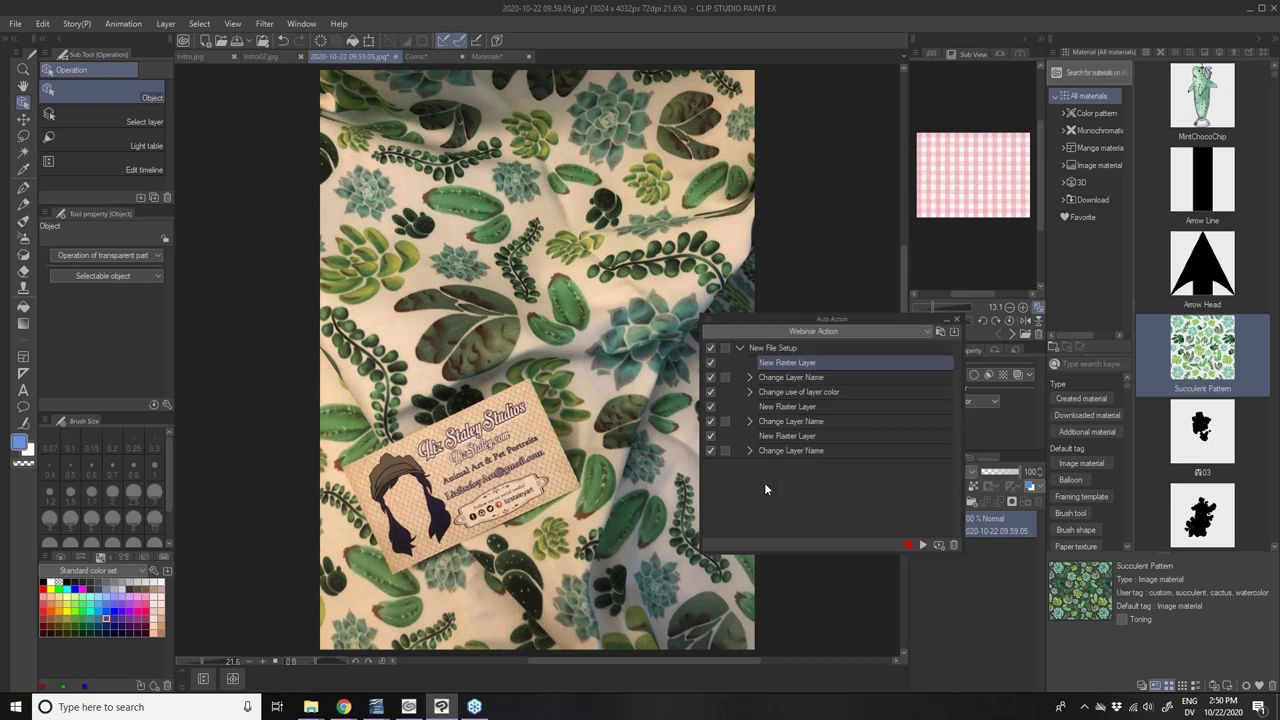
drag(814, 320, 740, 267)
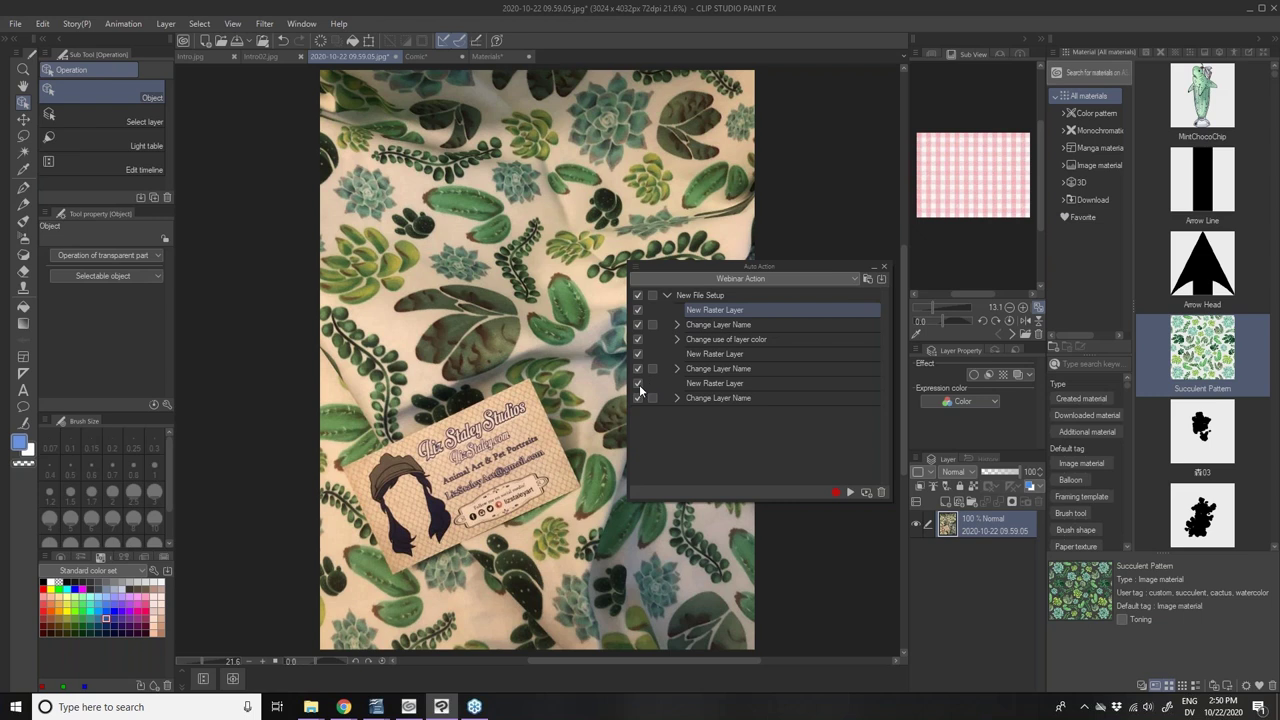
- Try disabling and re-enabling the New Raster Layer, Change Layer Name and Change use of layer color commands, and check the command options
click(638, 311)
click(638, 311)
click(638, 312)
click(638, 325)
click(638, 339)
click(638, 340)
click(638, 325)
click(638, 310)
right_click(720, 314)
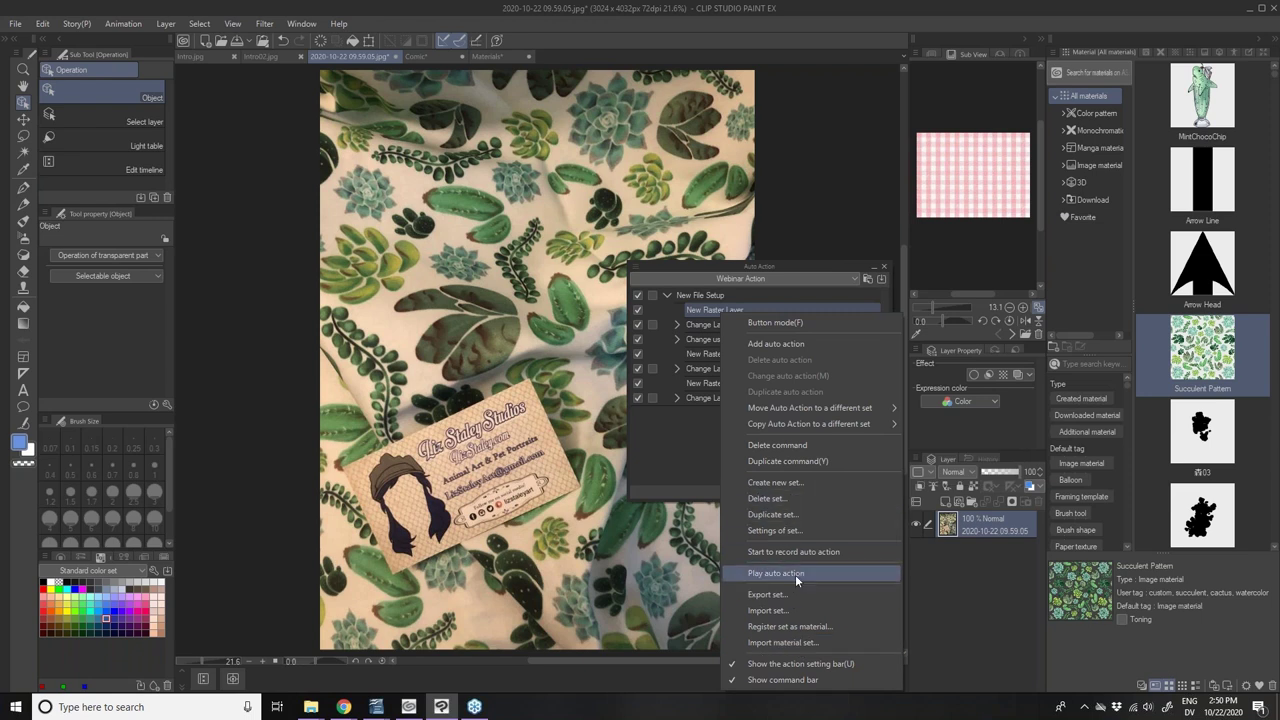
click(743, 270)
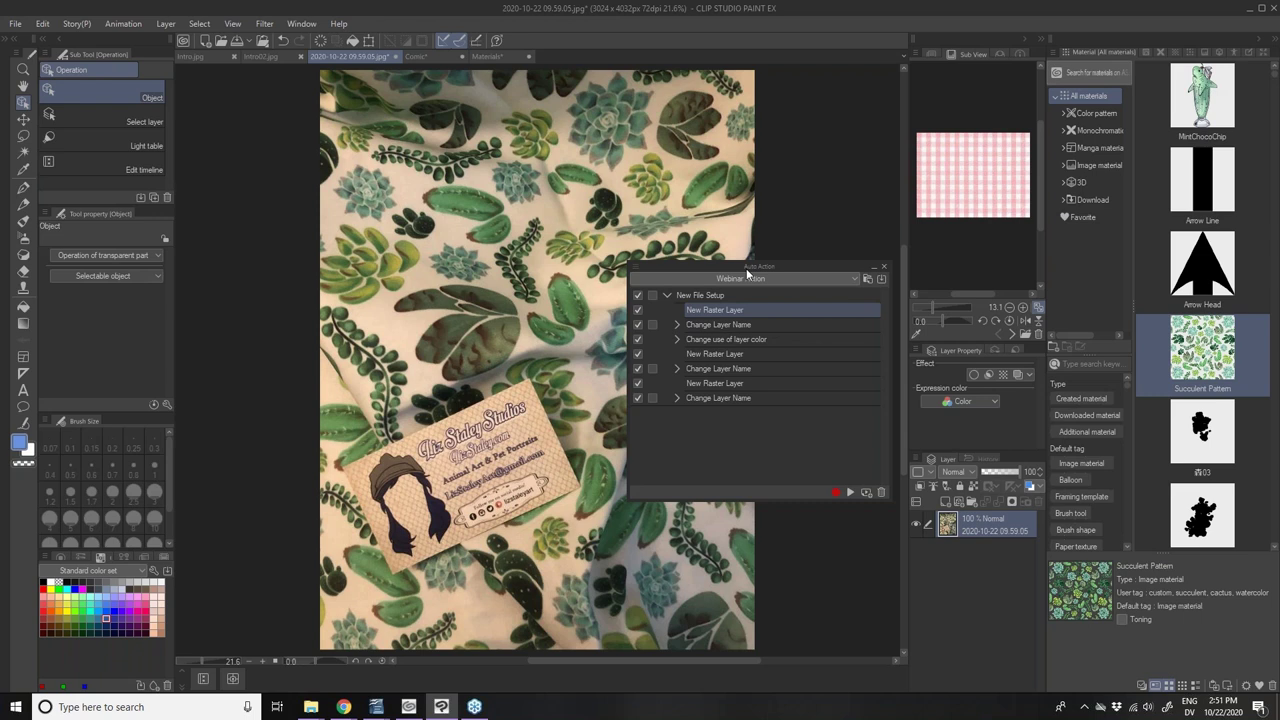
- Collapse the Material palette, widen the Sub View and Layer palettes, and keep the Auto Action window beside them
click(1258, 42)
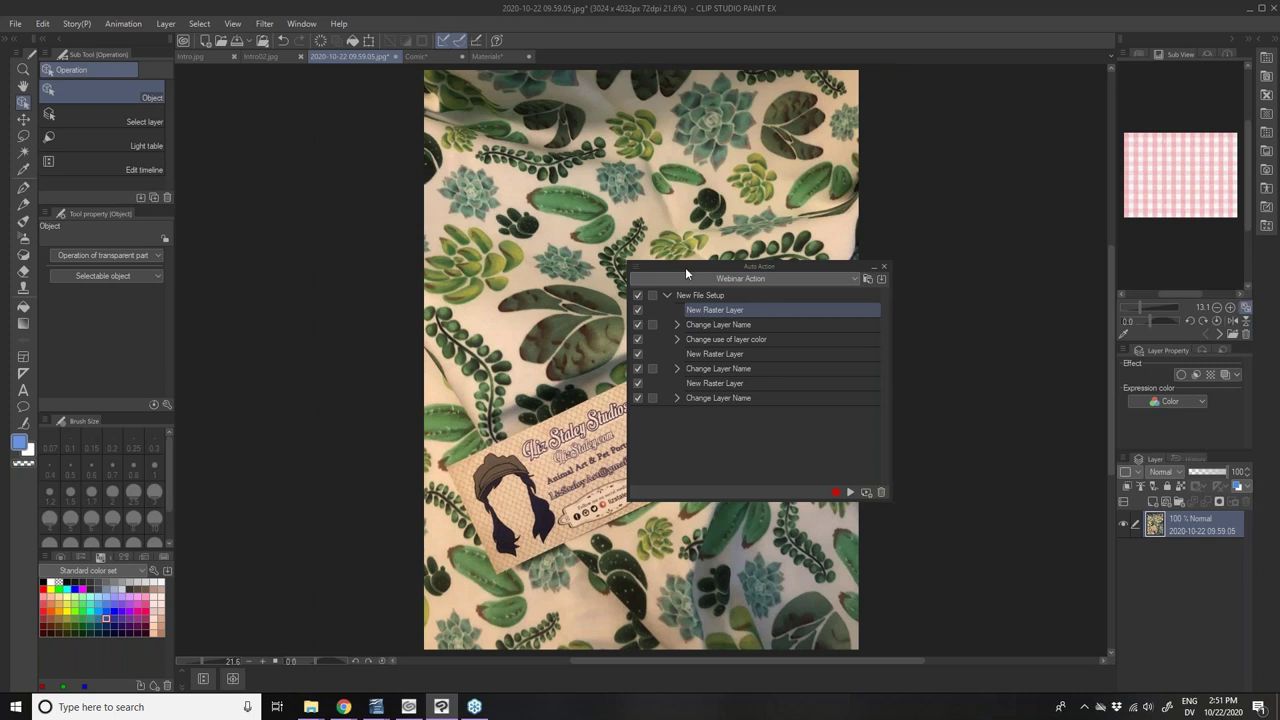
drag(685, 267, 807, 260)
drag(1115, 213, 1017, 228)
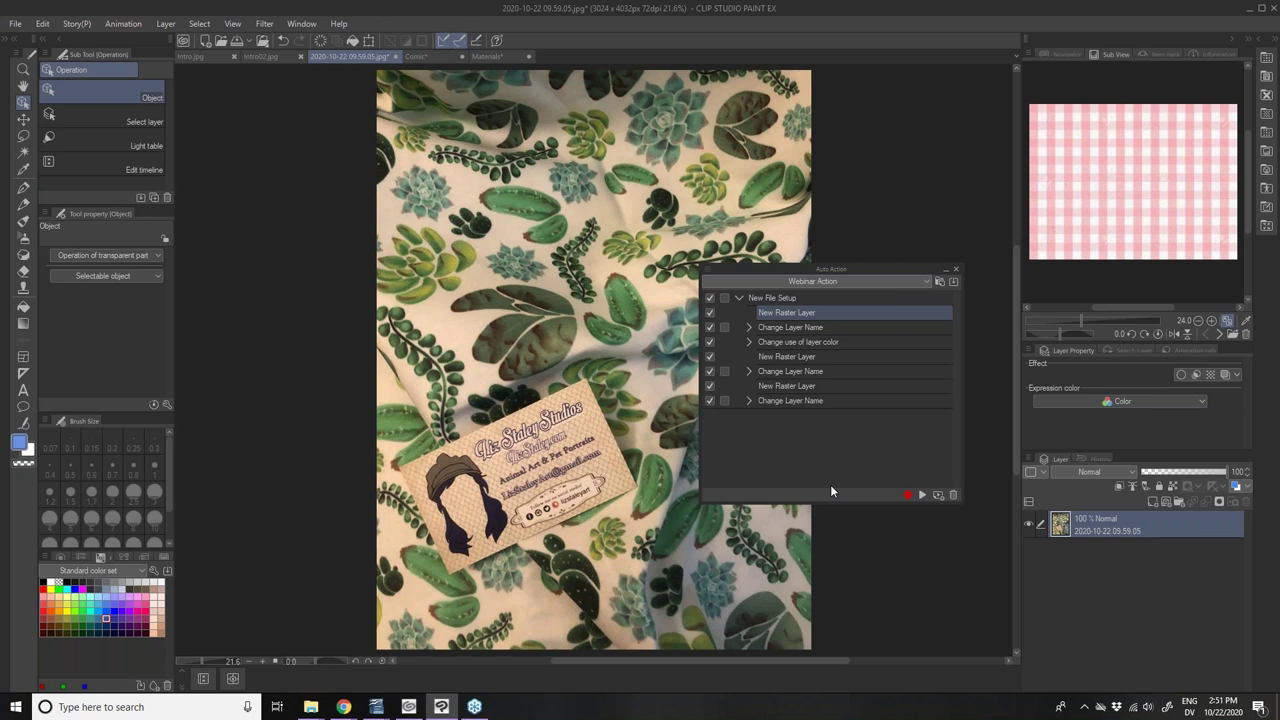
- Switch to the Default auto action set and select its Expand the selection by 5 px and fill action
click(794, 278)
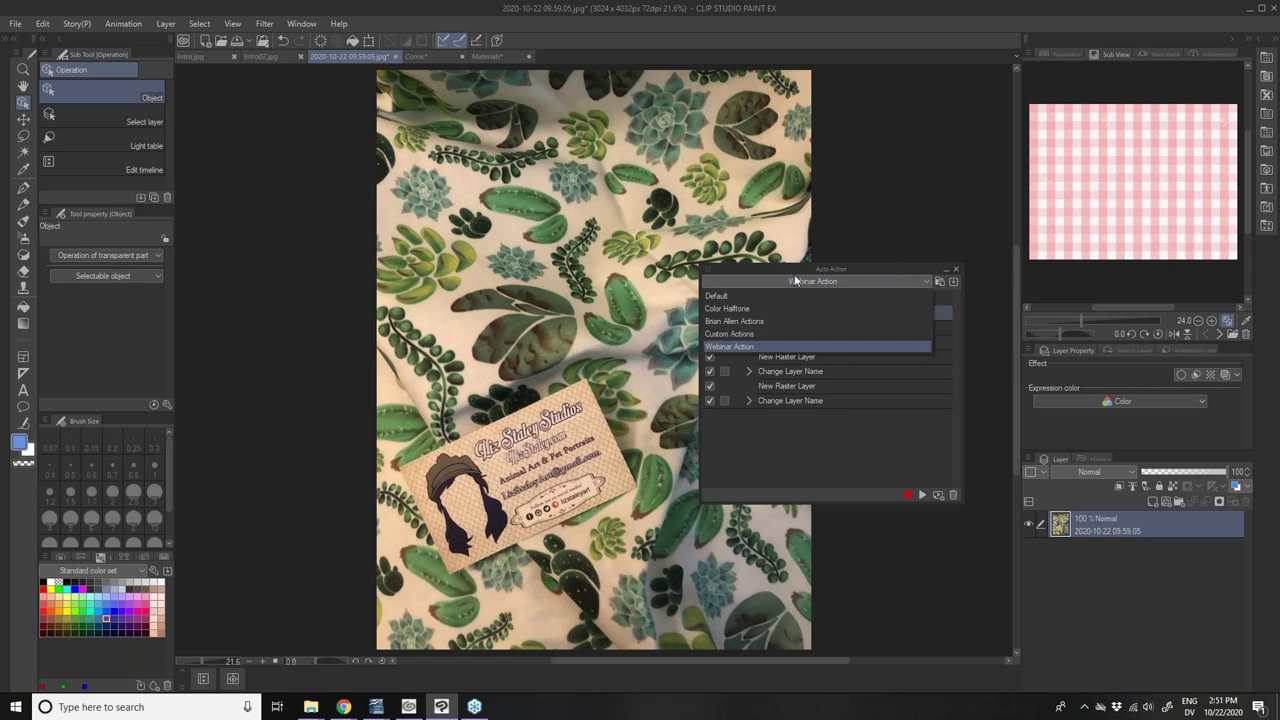
click(741, 296)
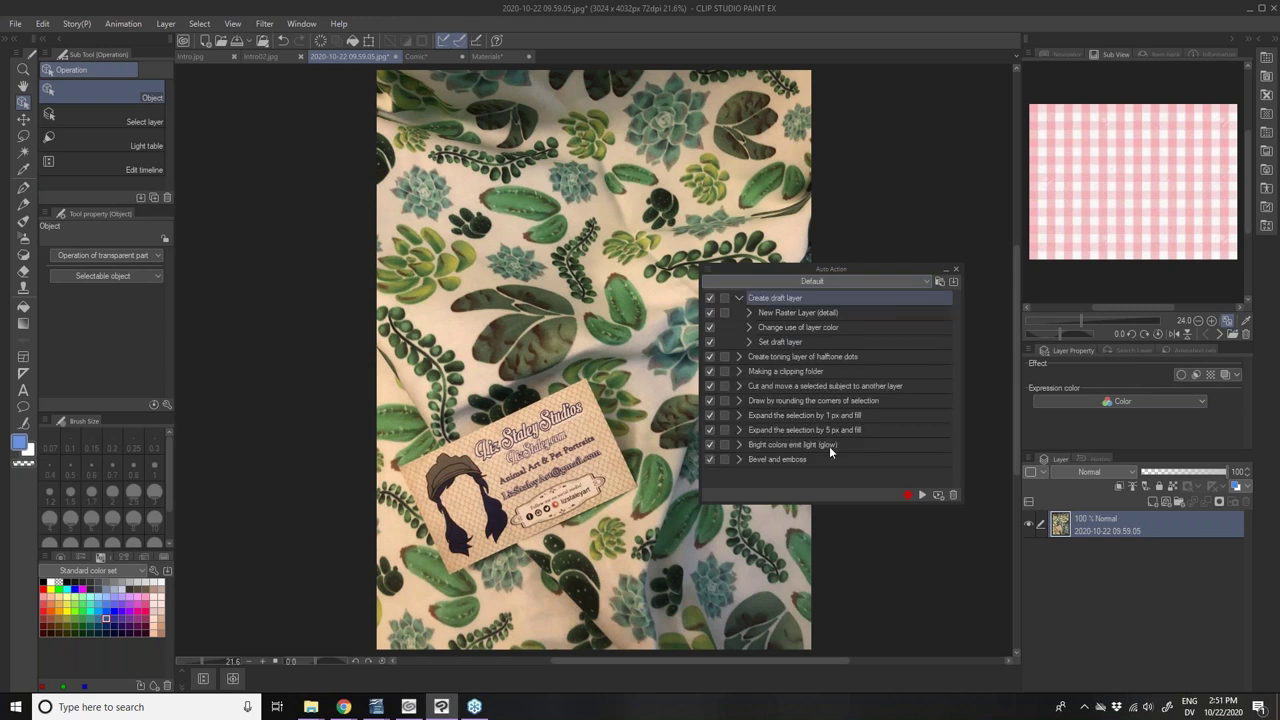
click(764, 431)
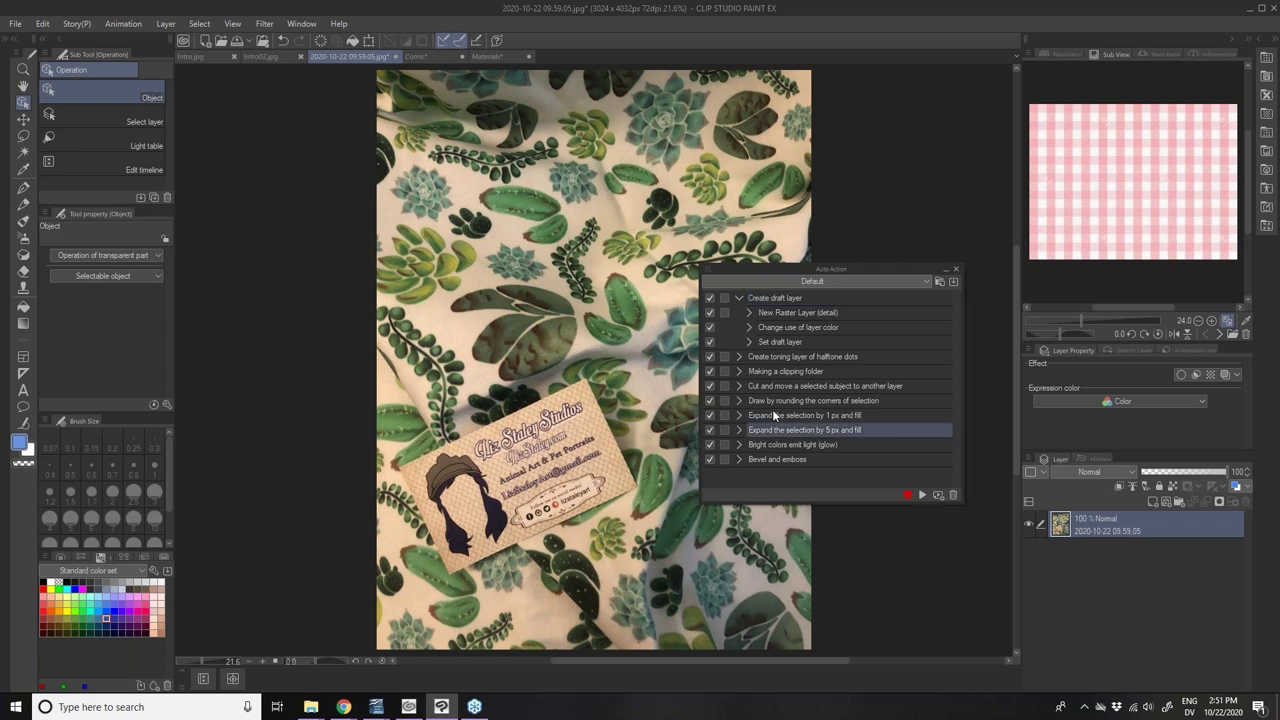
click(775, 415)
click(784, 430)
- Go to the Materials document, choose the Auto select tool and add a new raster layer above MintChocoChip
click(470, 57)
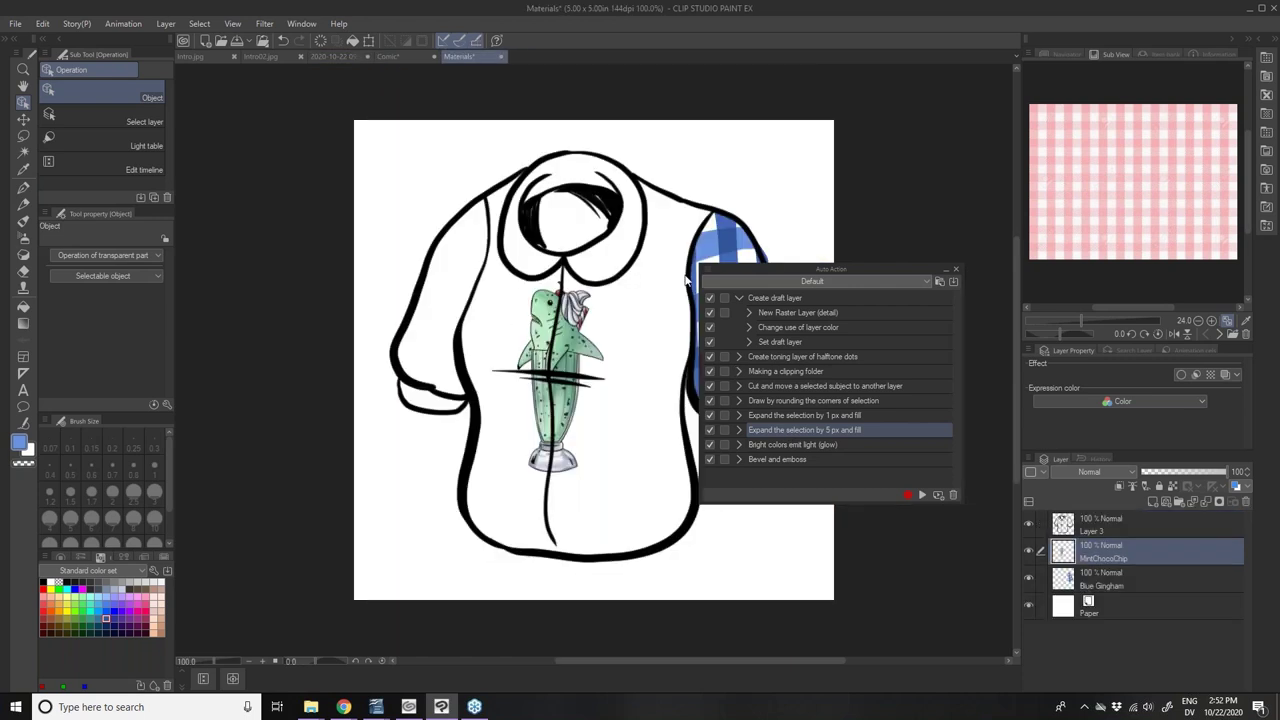
click(23, 152)
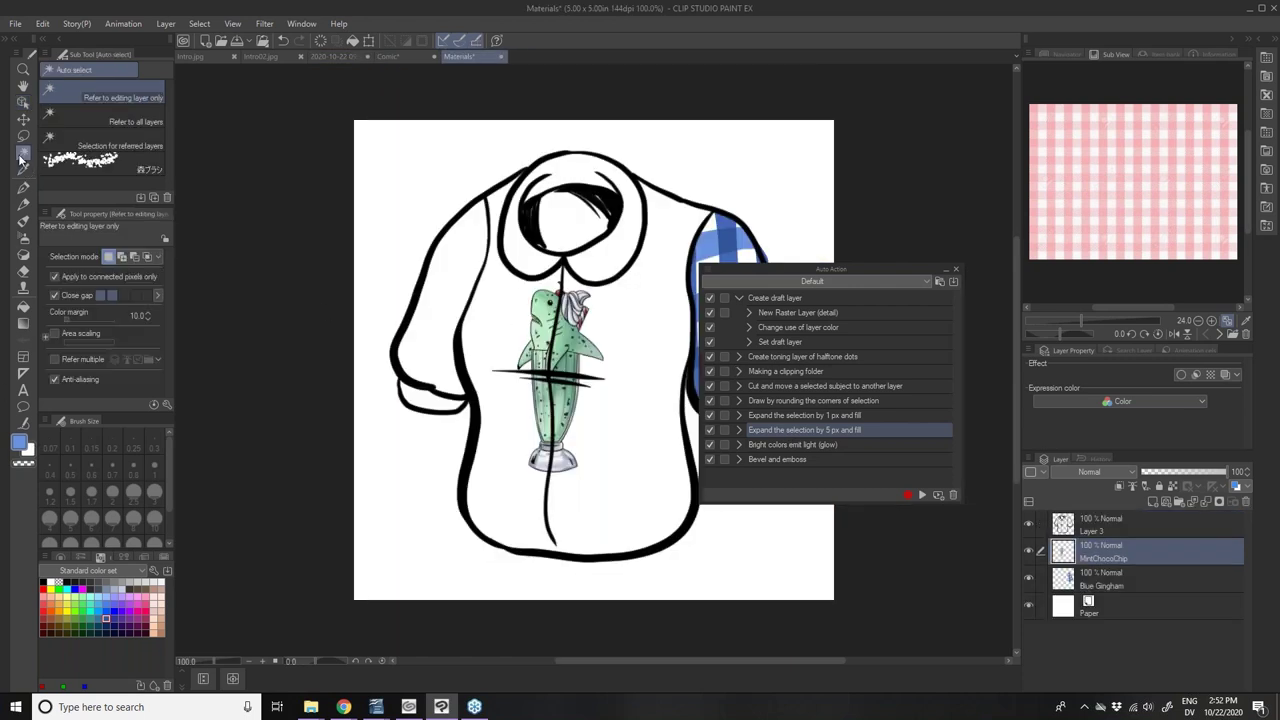
click(1151, 503)
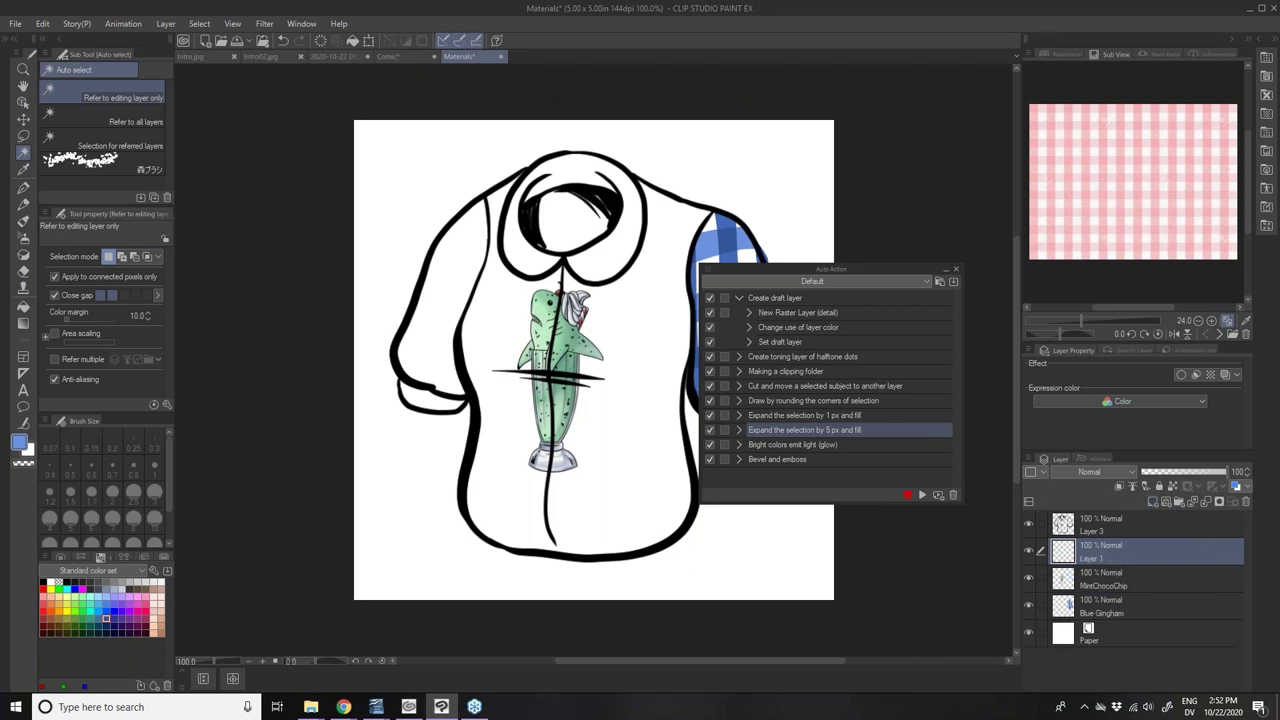
- Select the inside of the shirt's blank sleeve, referring to all layers with area scaling turned off
click(426, 362)
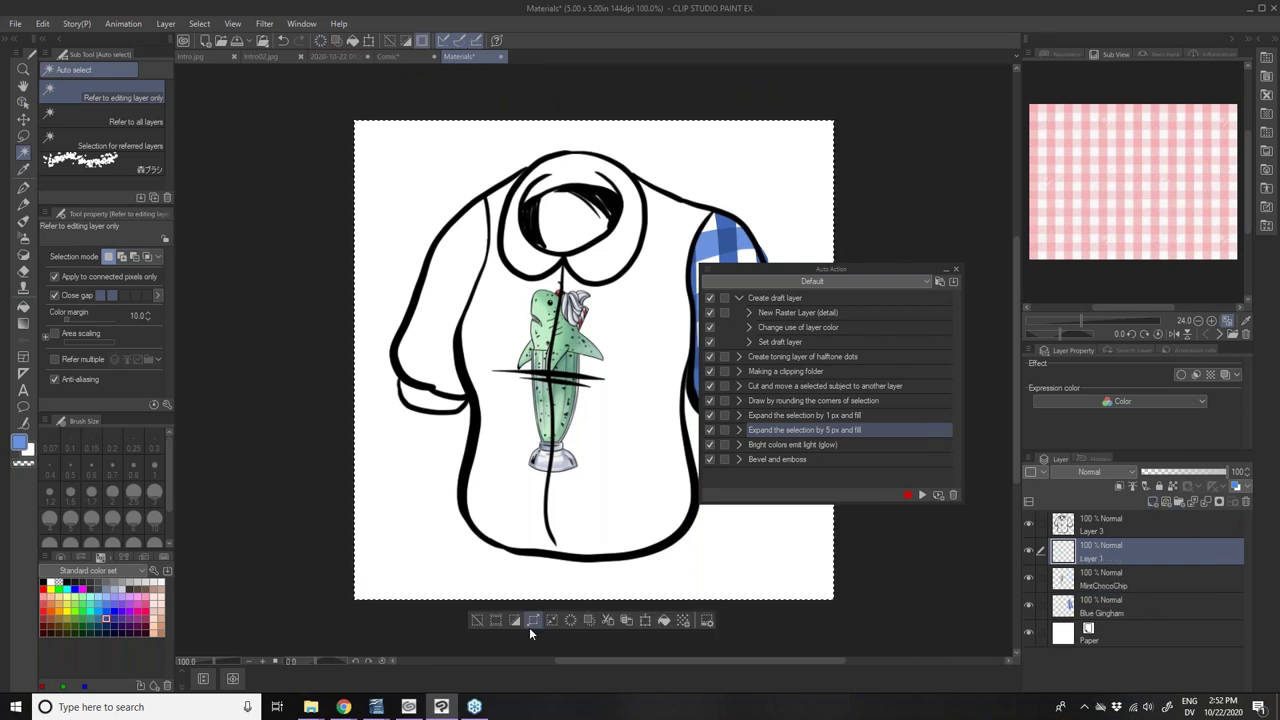
click(477, 620)
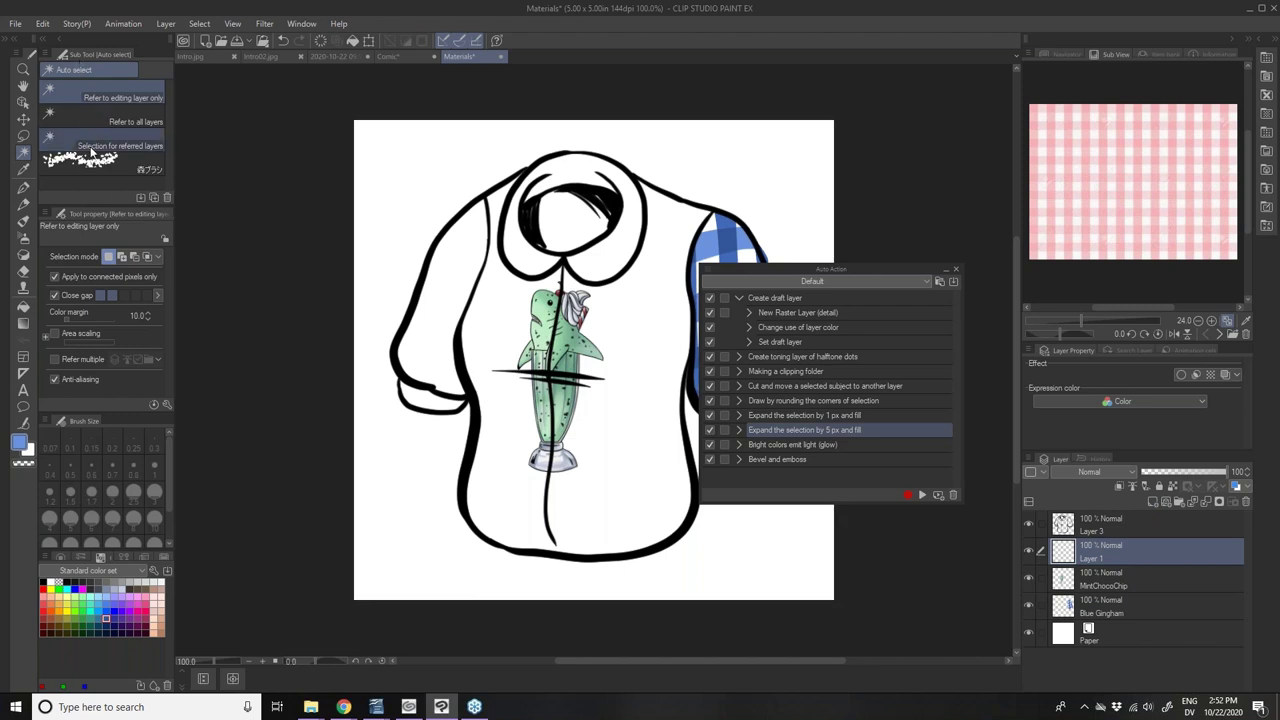
click(95, 120)
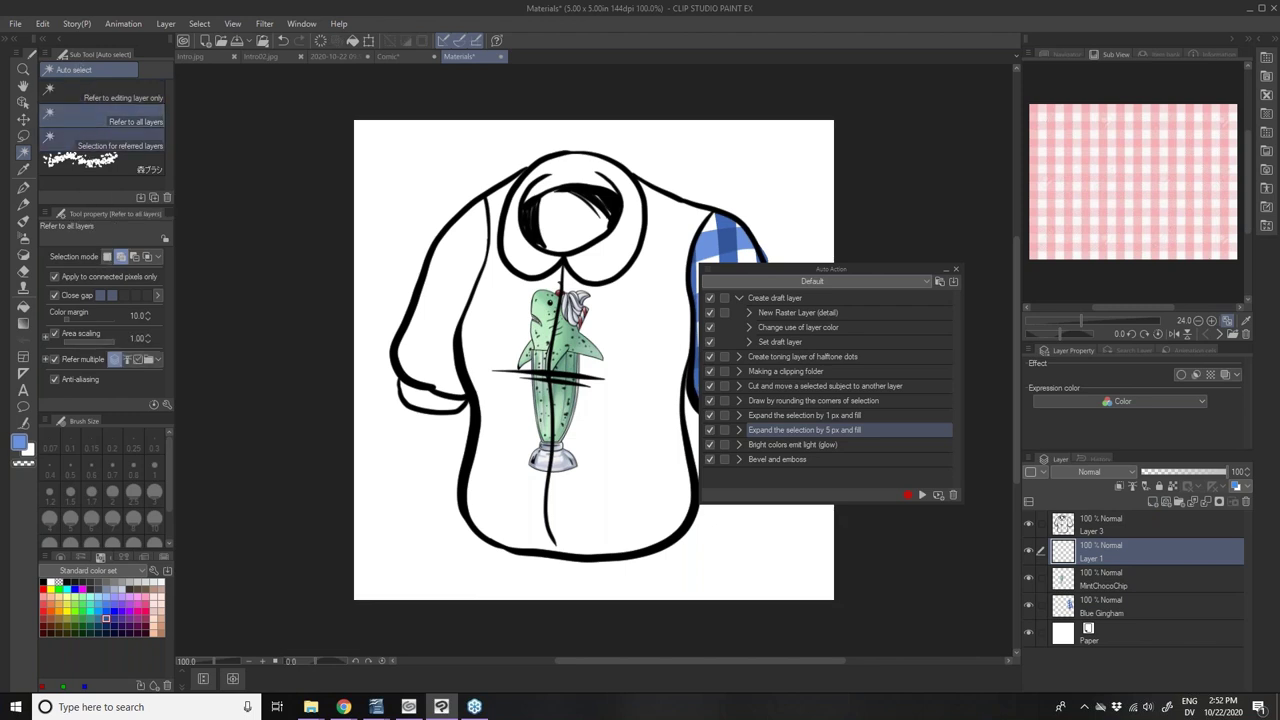
click(446, 288)
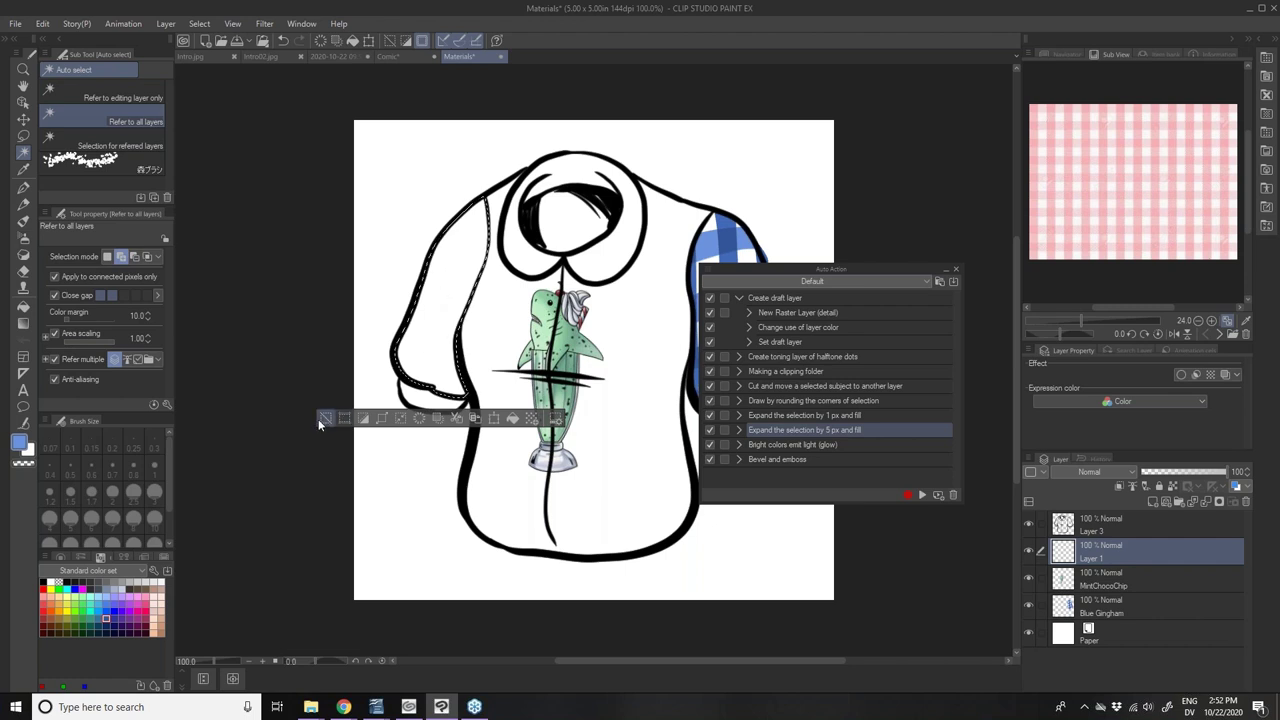
click(238, 339)
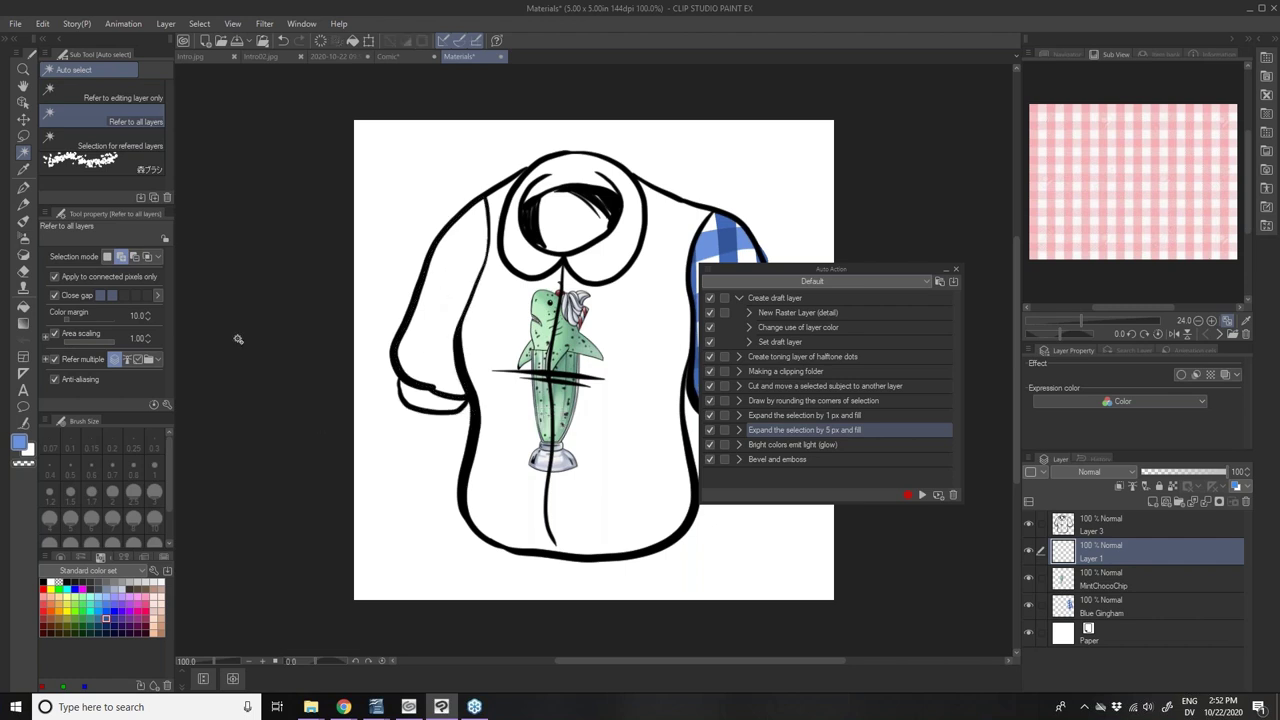
click(55, 336)
click(434, 320)
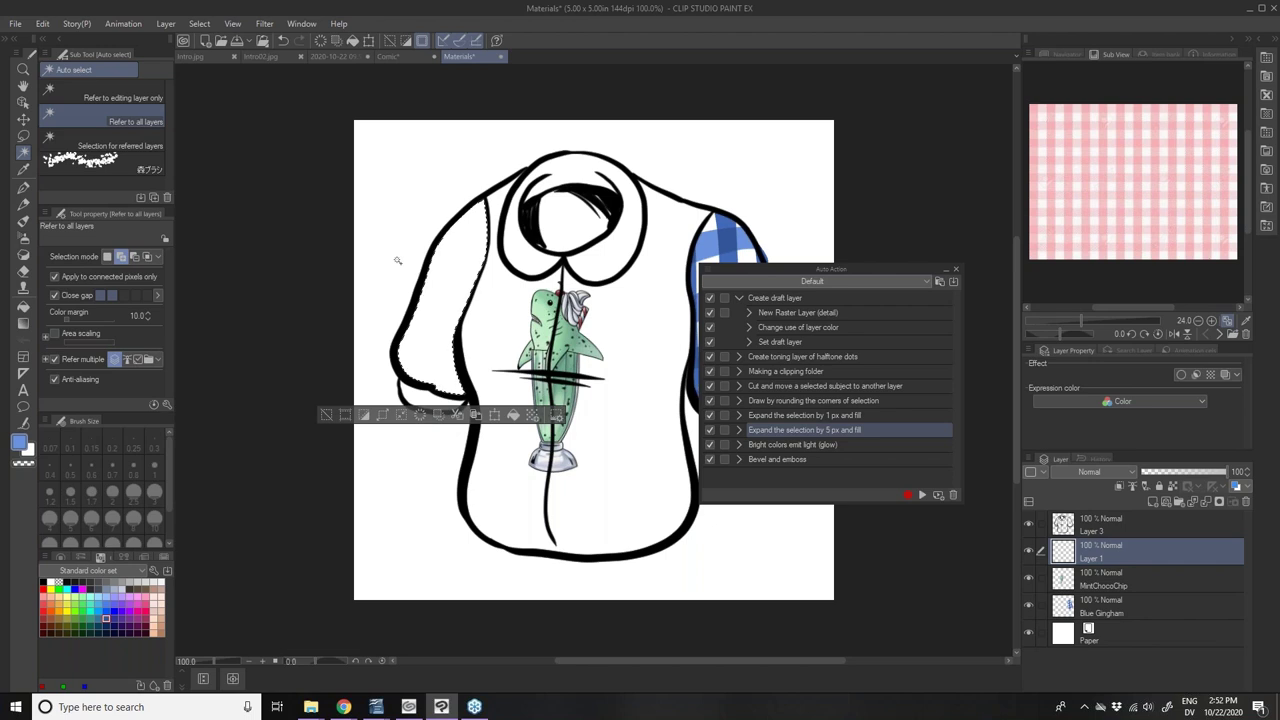
- Try a plain blue fill of the sleeve selection, check its edges against the outline and undo it
scroll(449, 257, up, 1)
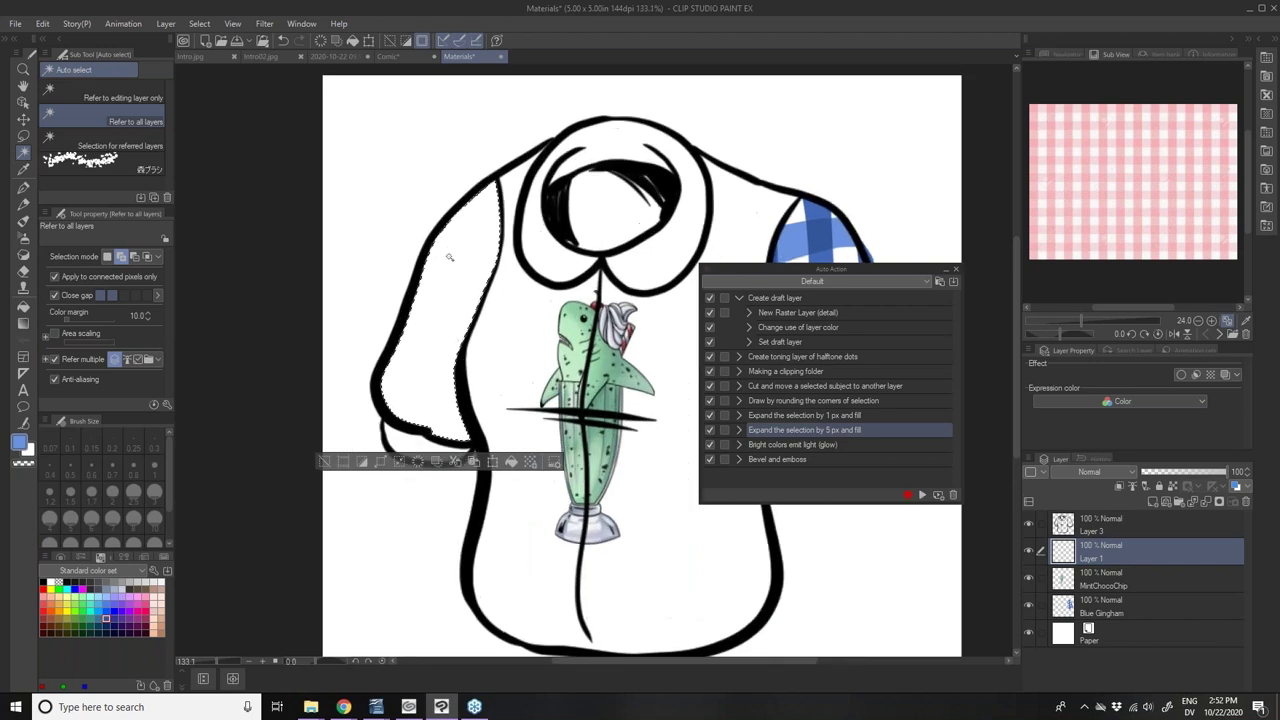
scroll(449, 257, up, 2)
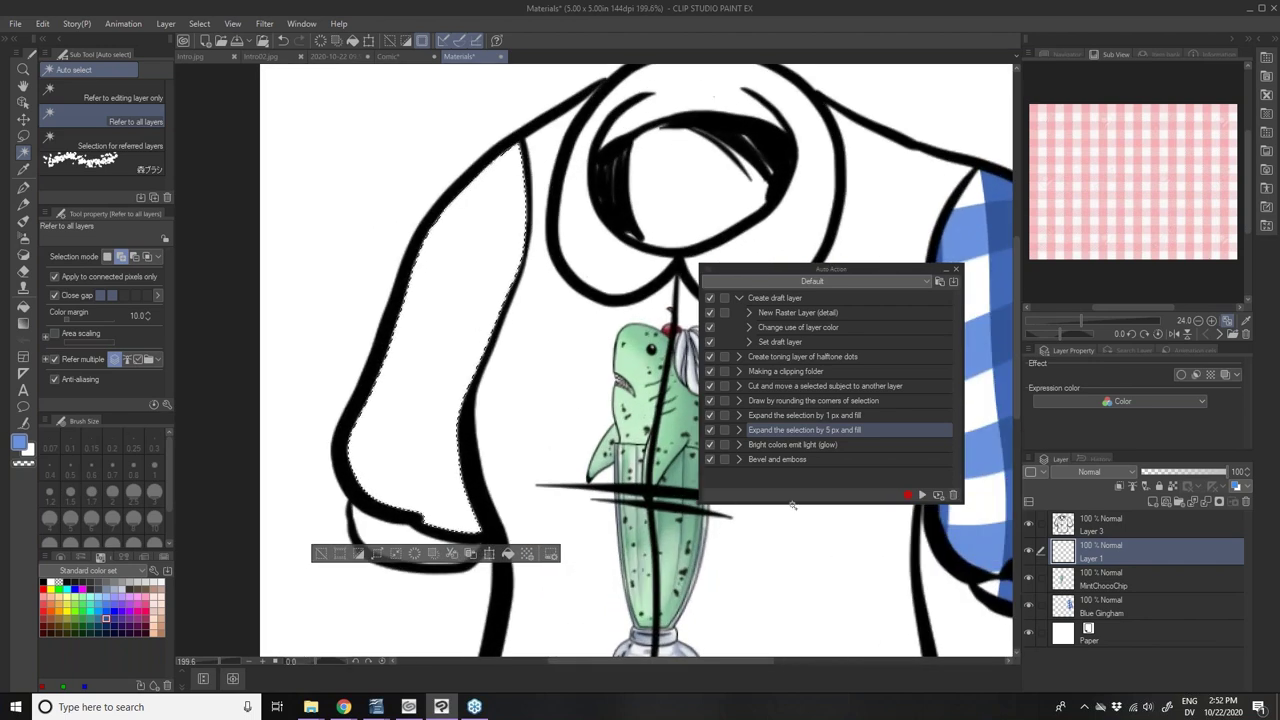
click(508, 553)
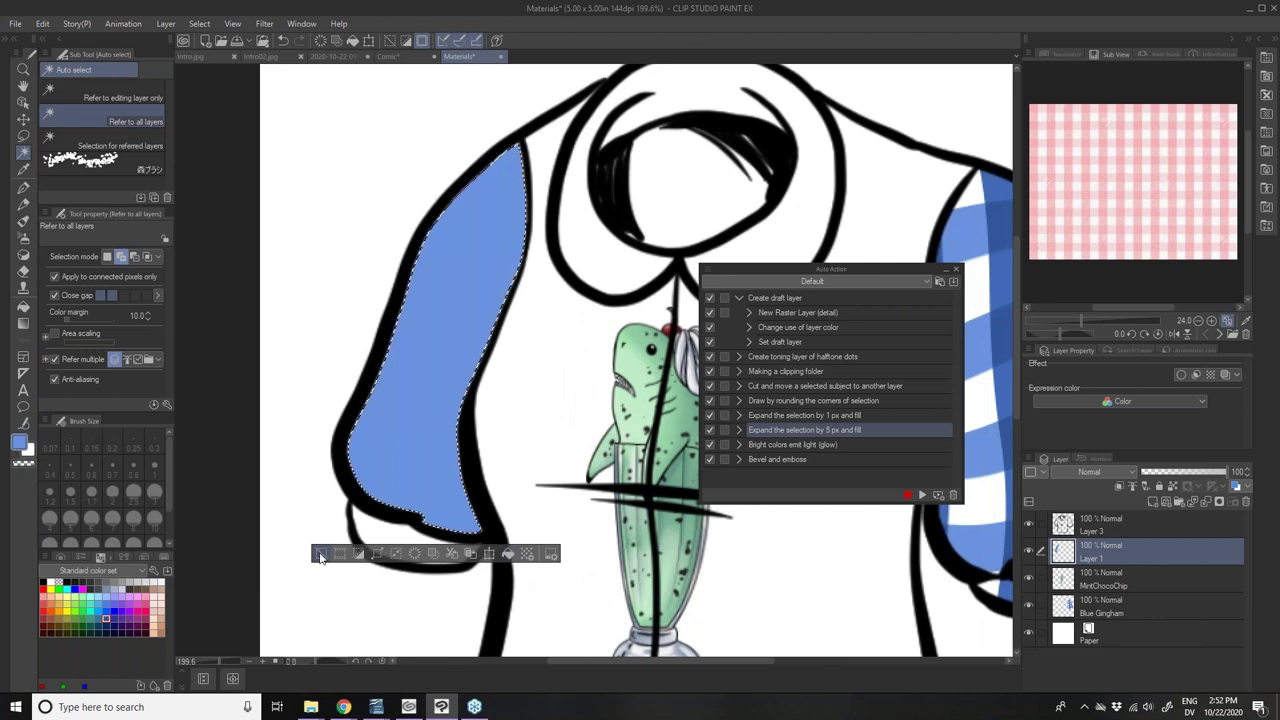
click(320, 556)
scroll(414, 409, up, 2)
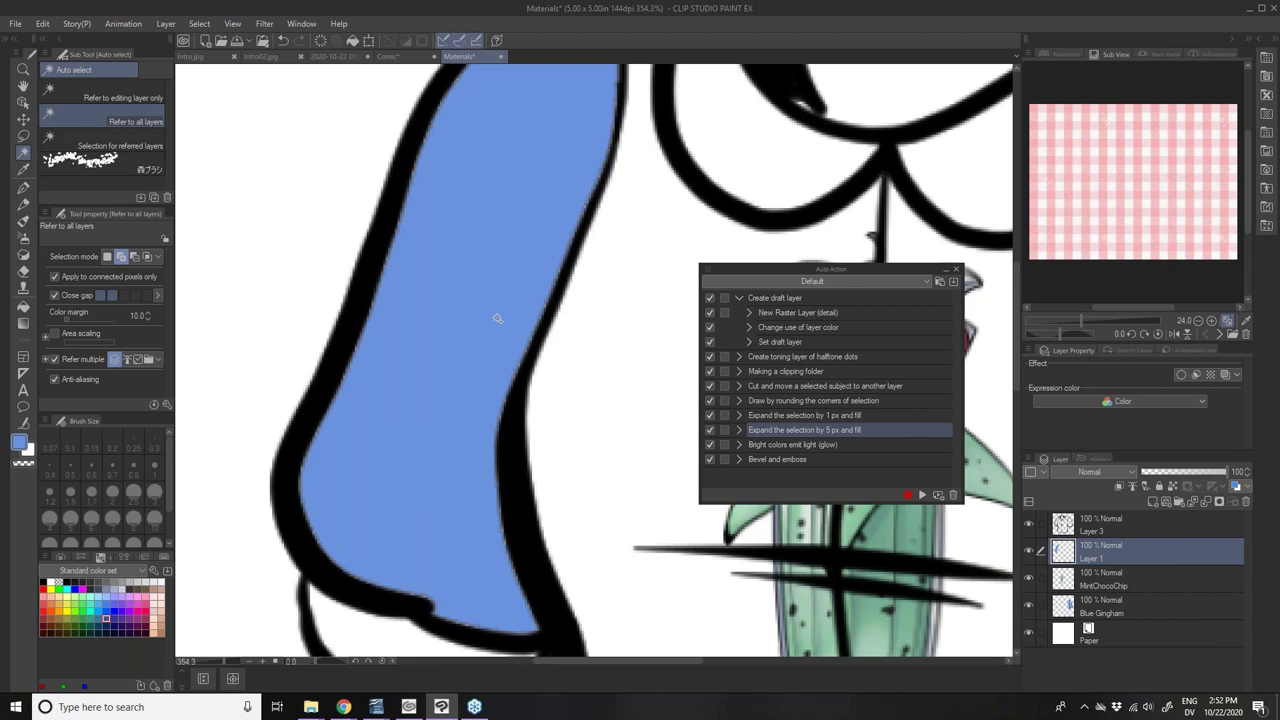
click(283, 466)
key(Delete)
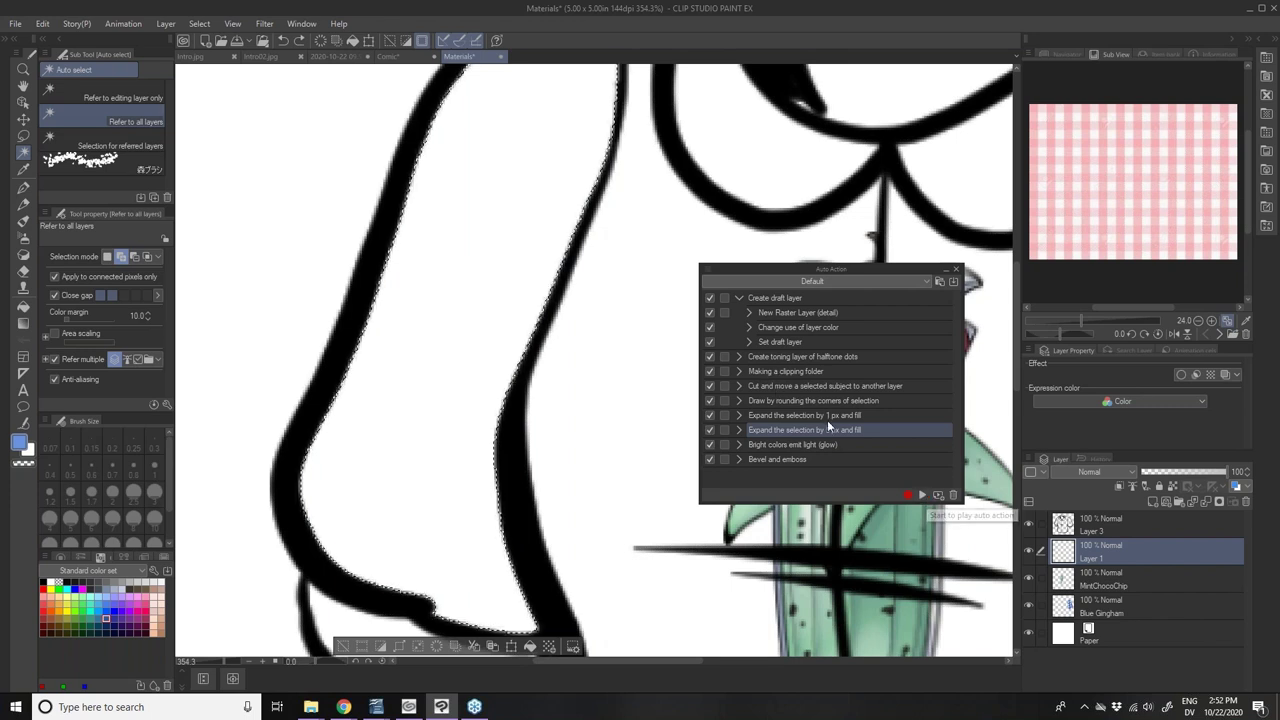
- Run the Expand the selection by 5 px and fill action on the sleeve and inspect the color along its outline
click(922, 495)
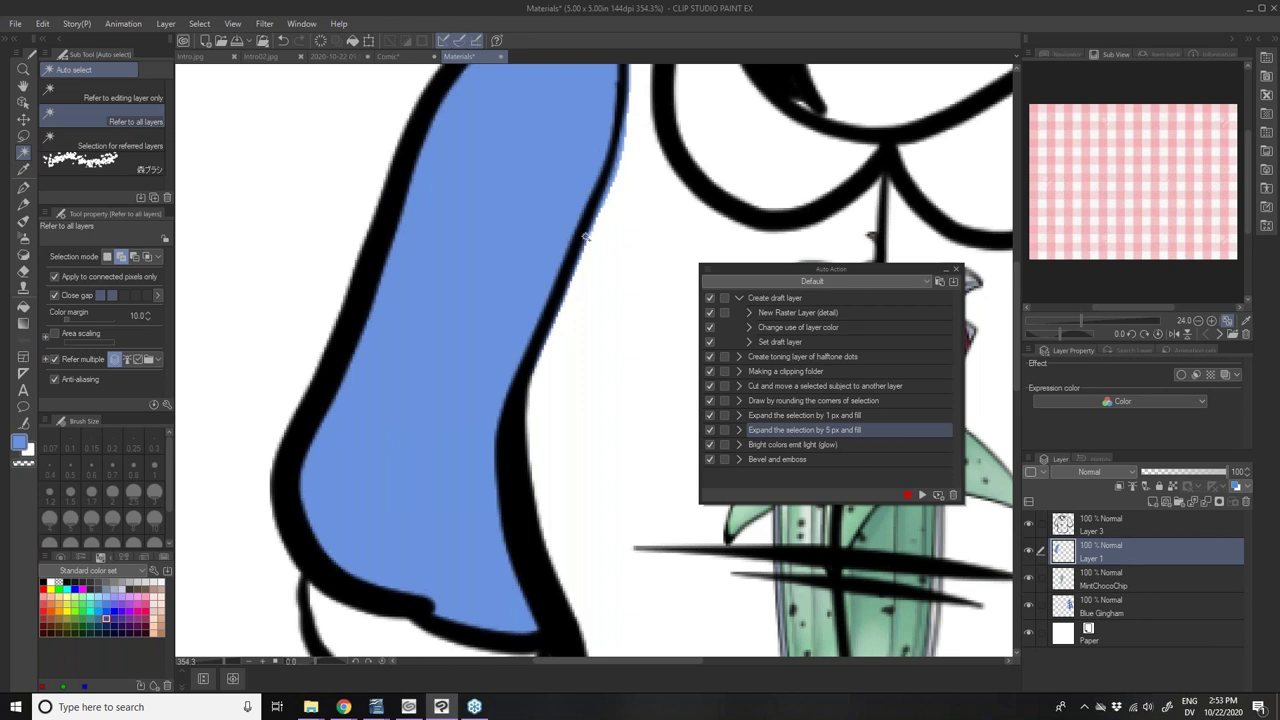
scroll(586, 238, up, 1)
scroll(586, 238, down, 4)
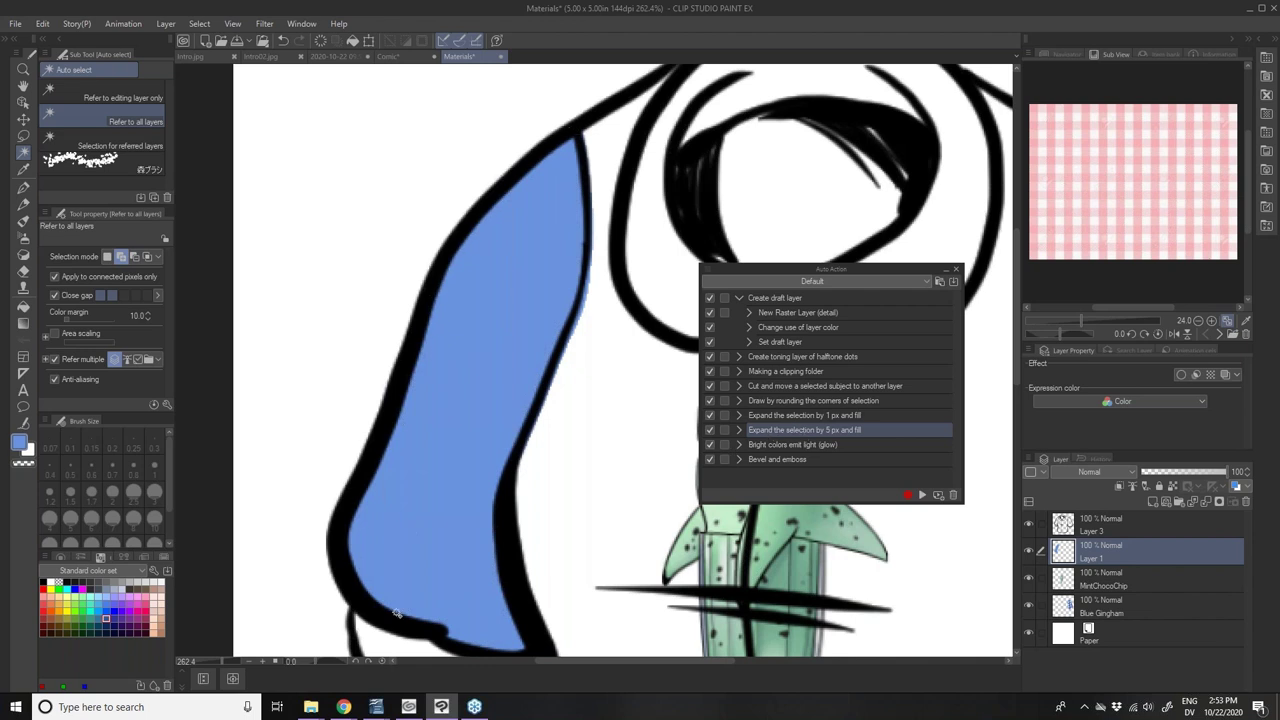
scroll(521, 234, down, 2)
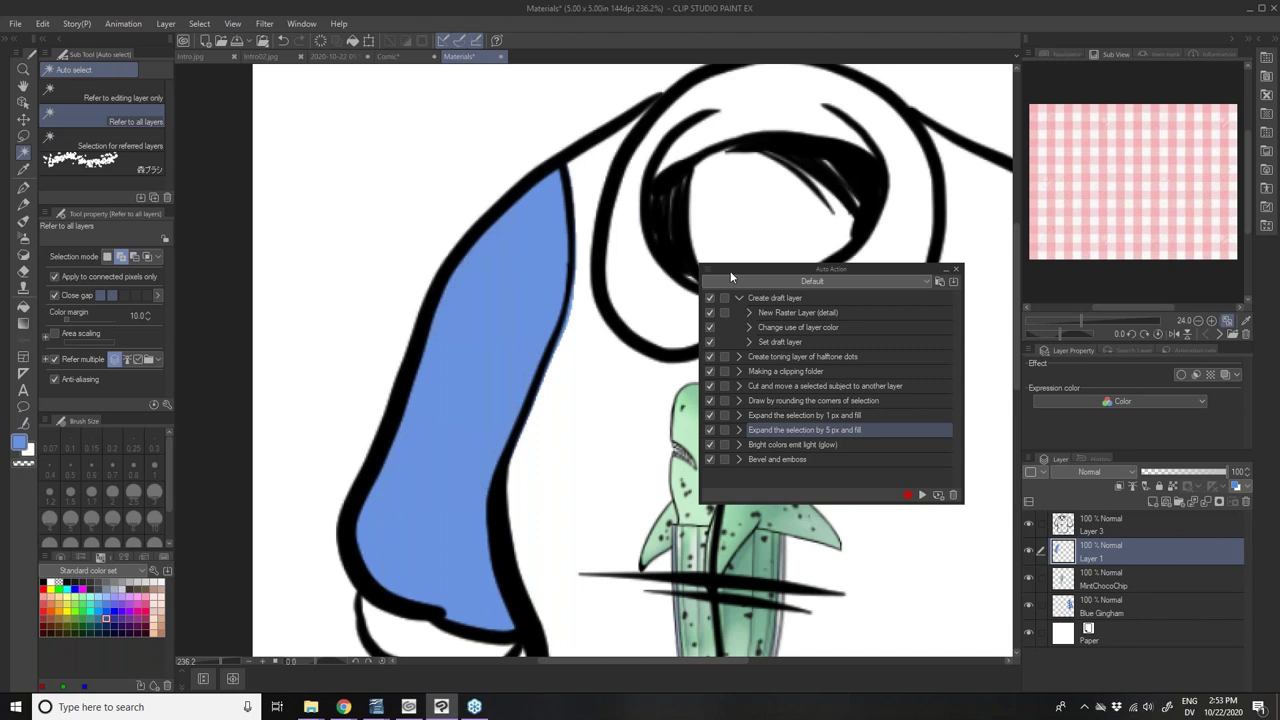
- Dock the Auto Action palette beside the Layer palette, and show the Material palette in place of that palette column
drag(723, 266, 1108, 458)
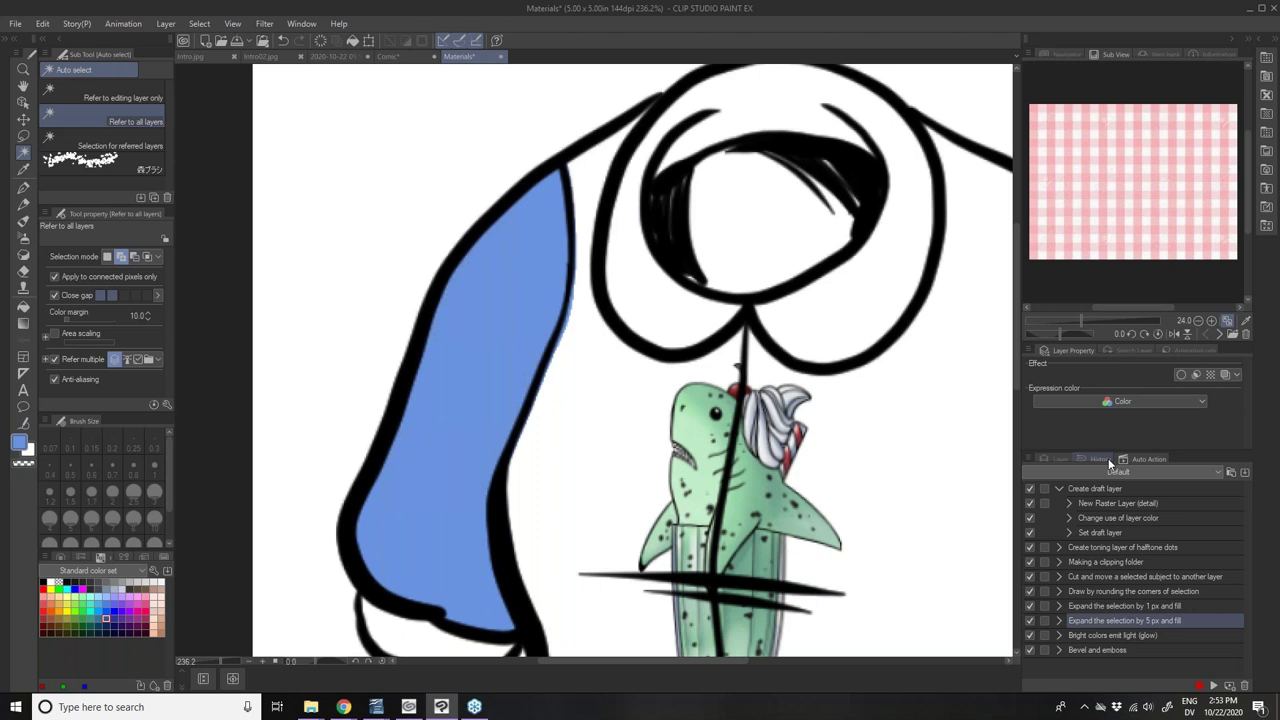
click(1263, 43)
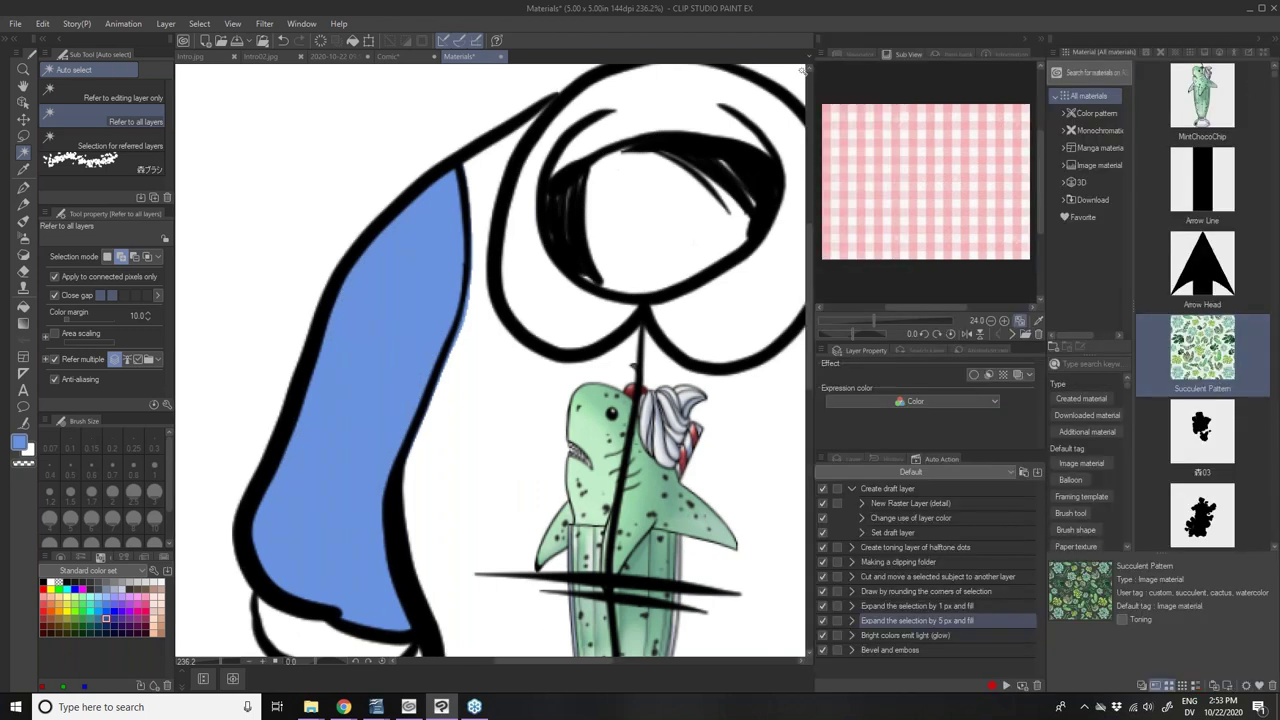
click(1025, 36)
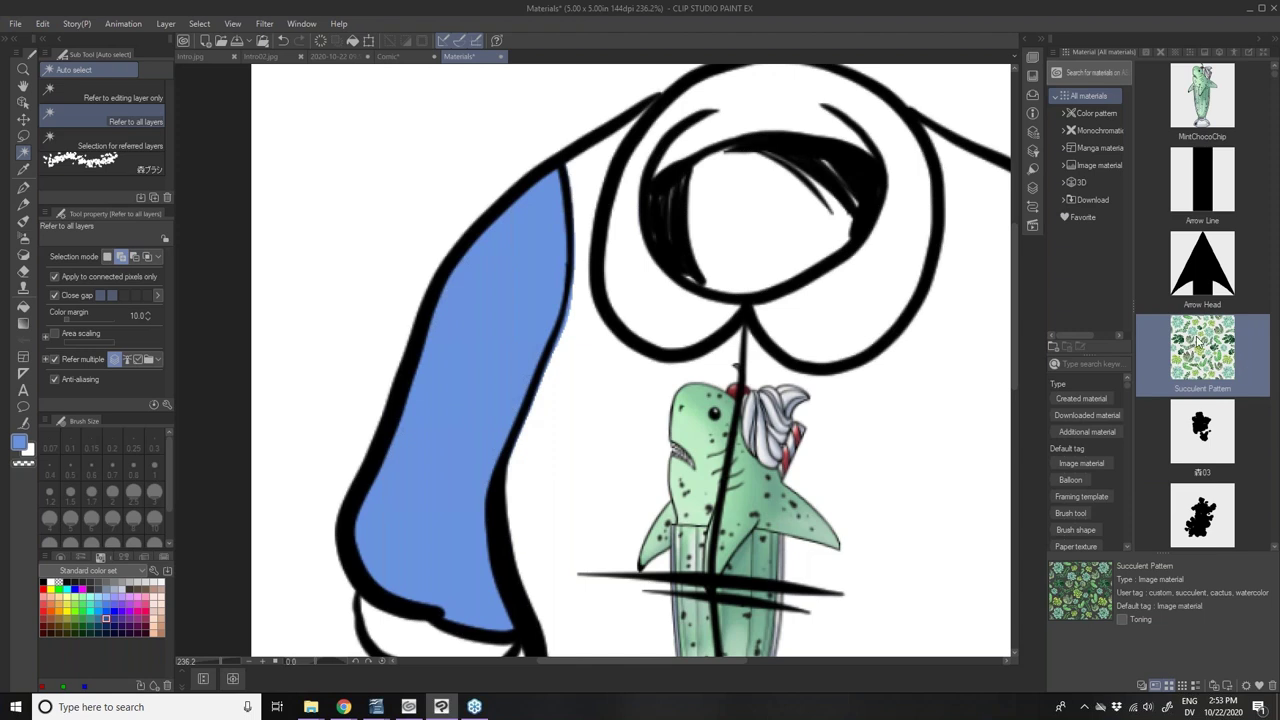
- Check the 05 Patterns folder under CSP Articles and open the SucculentPattern image from the 2020 folder
click(15, 23)
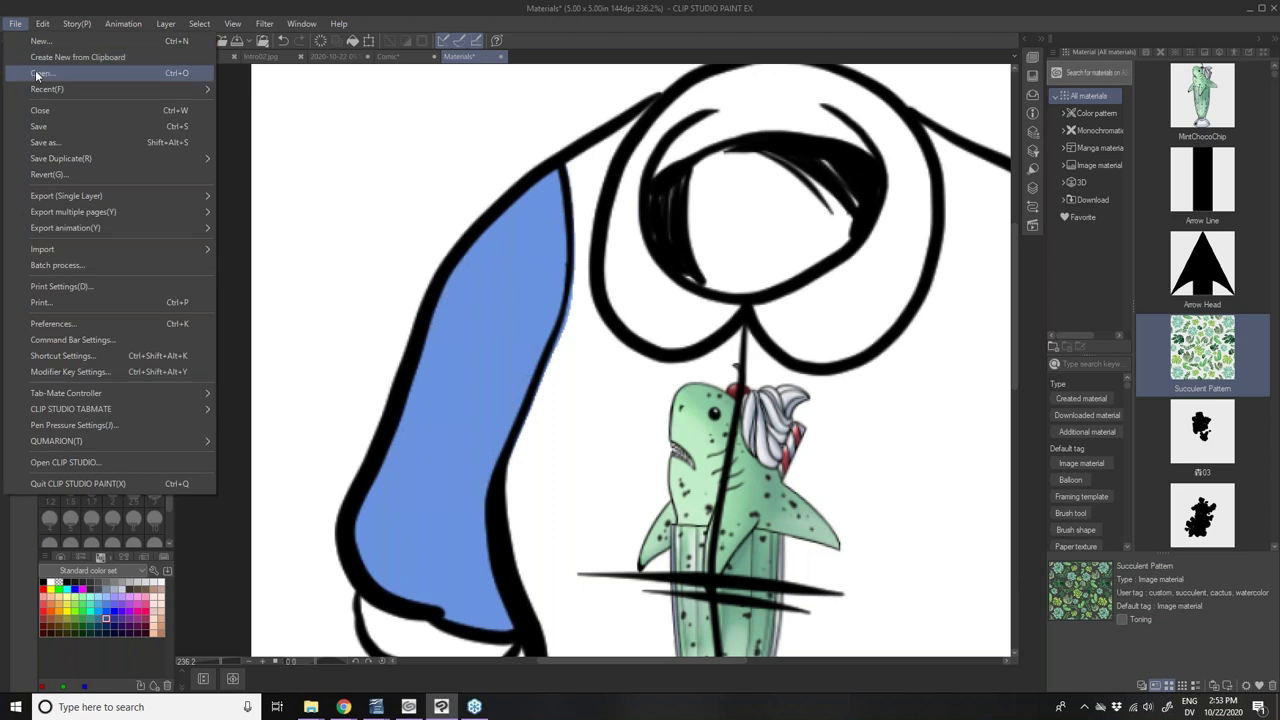
click(37, 74)
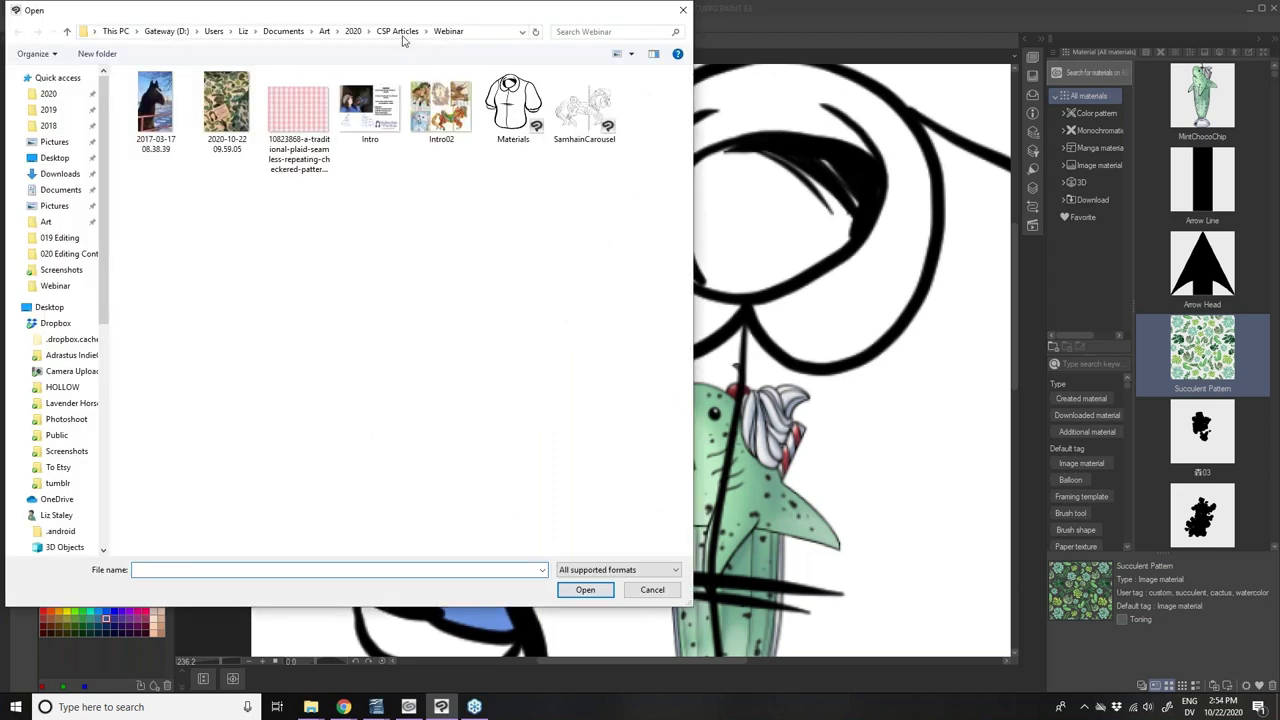
click(352, 31)
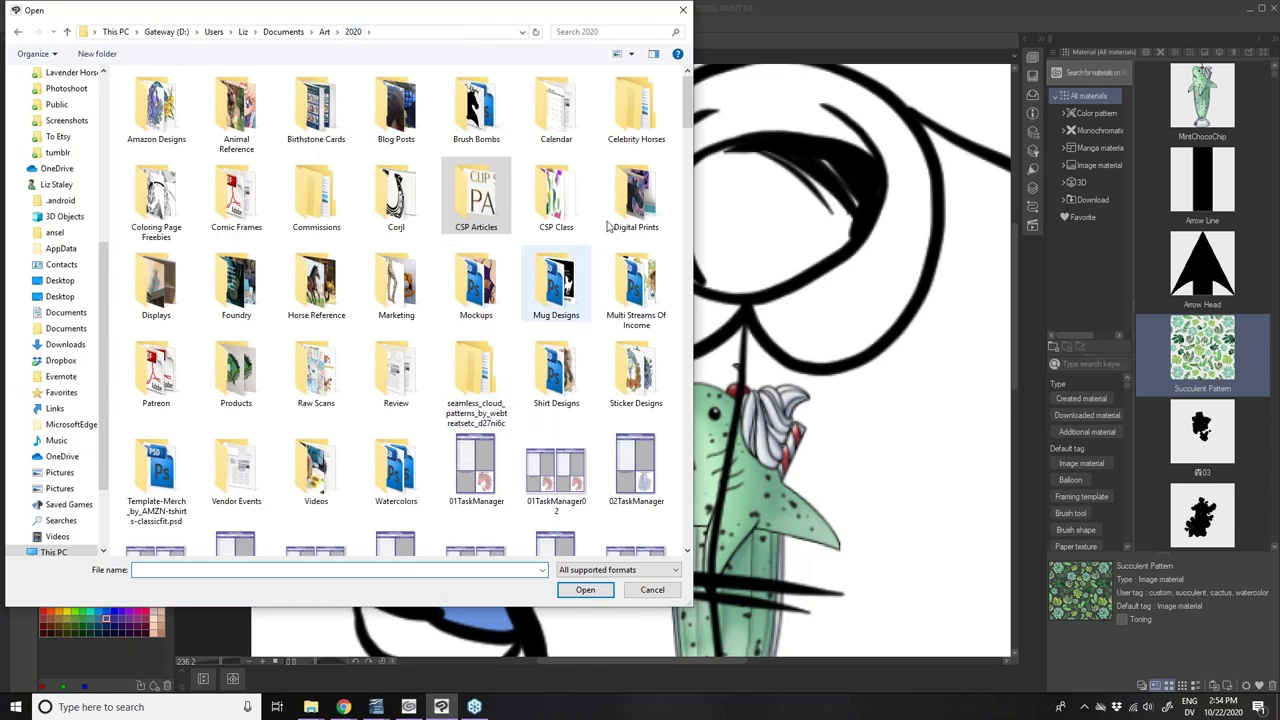
double_click(466, 198)
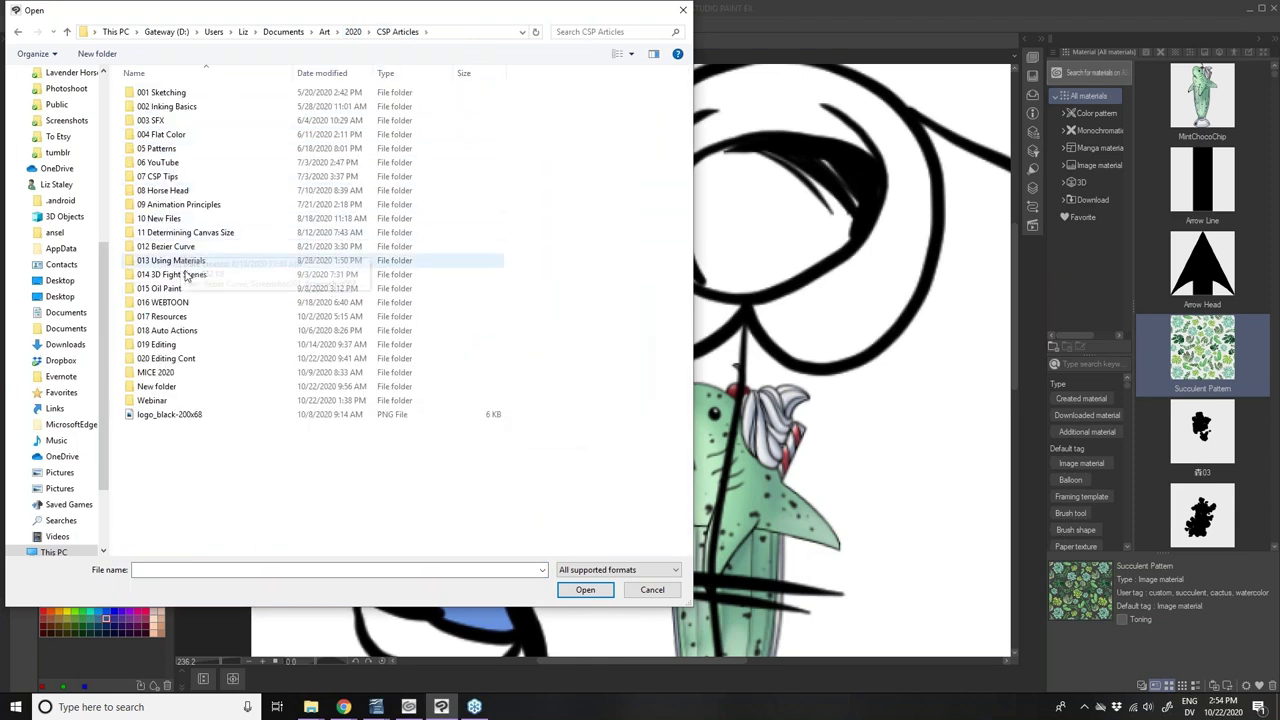
double_click(157, 150)
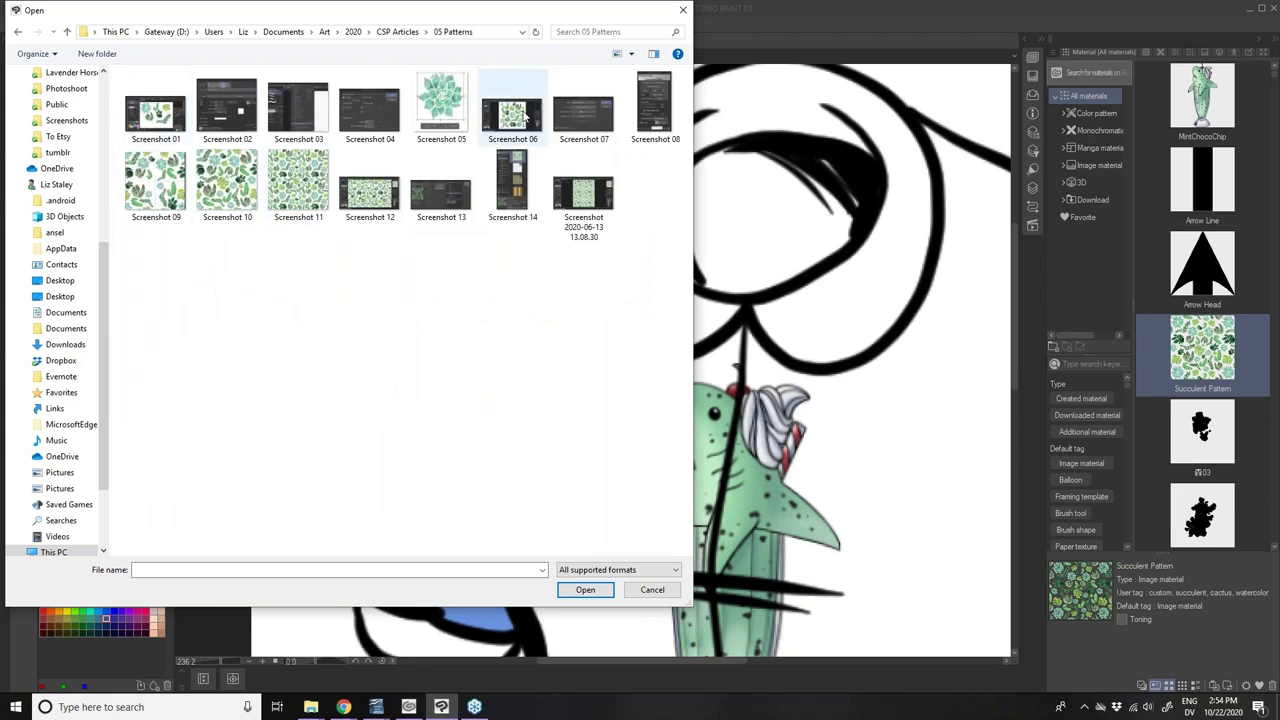
click(353, 31)
scroll(561, 345, down, 15)
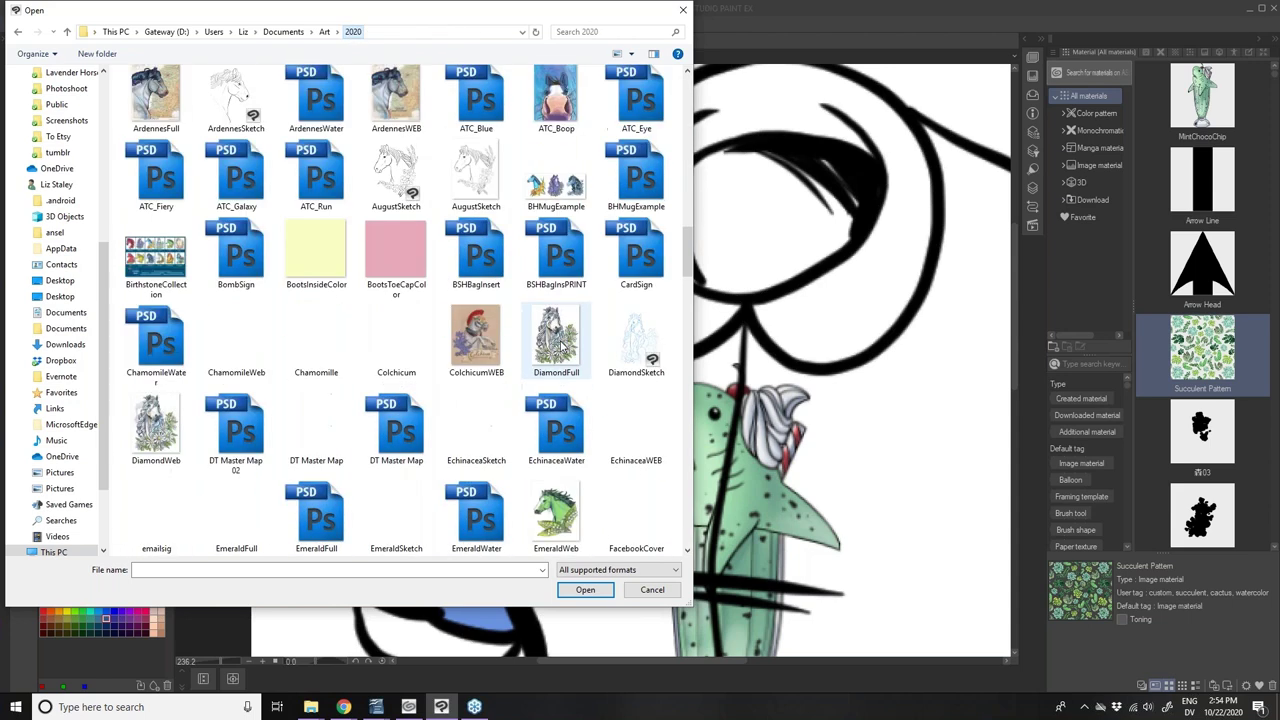
scroll(561, 345, down, 5)
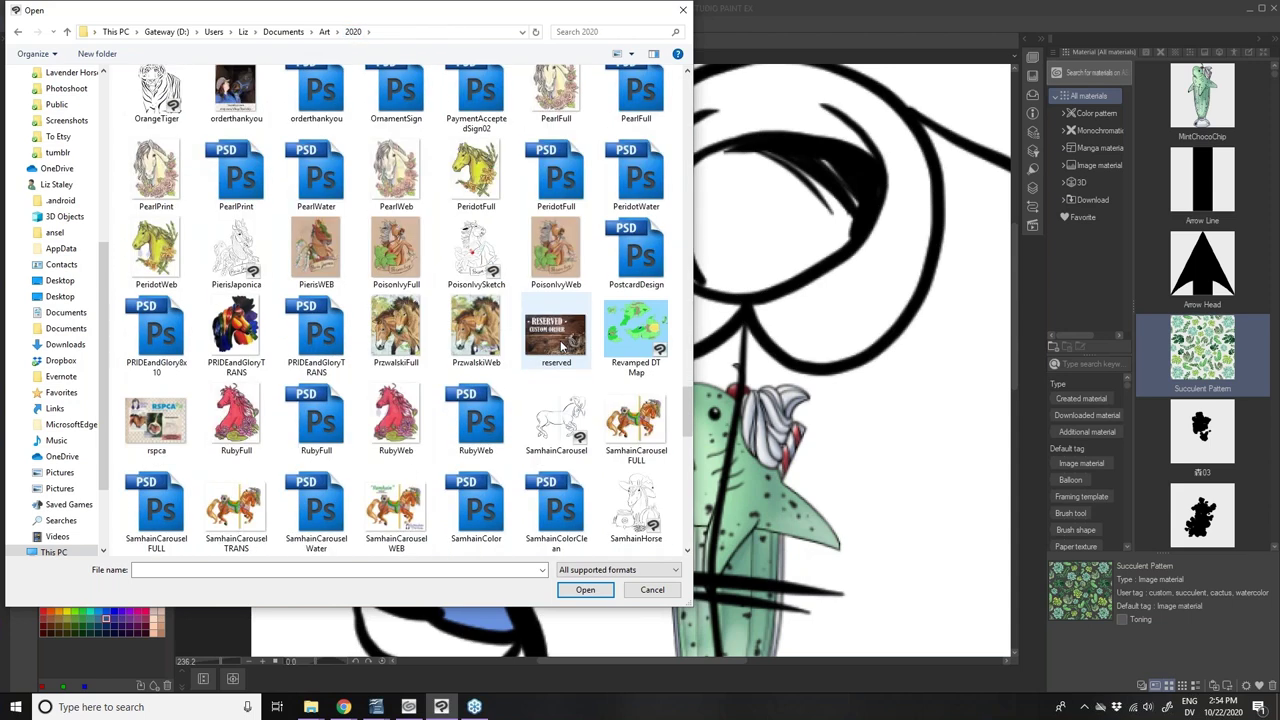
scroll(562, 345, down, 3)
scroll(562, 345, down, 3)
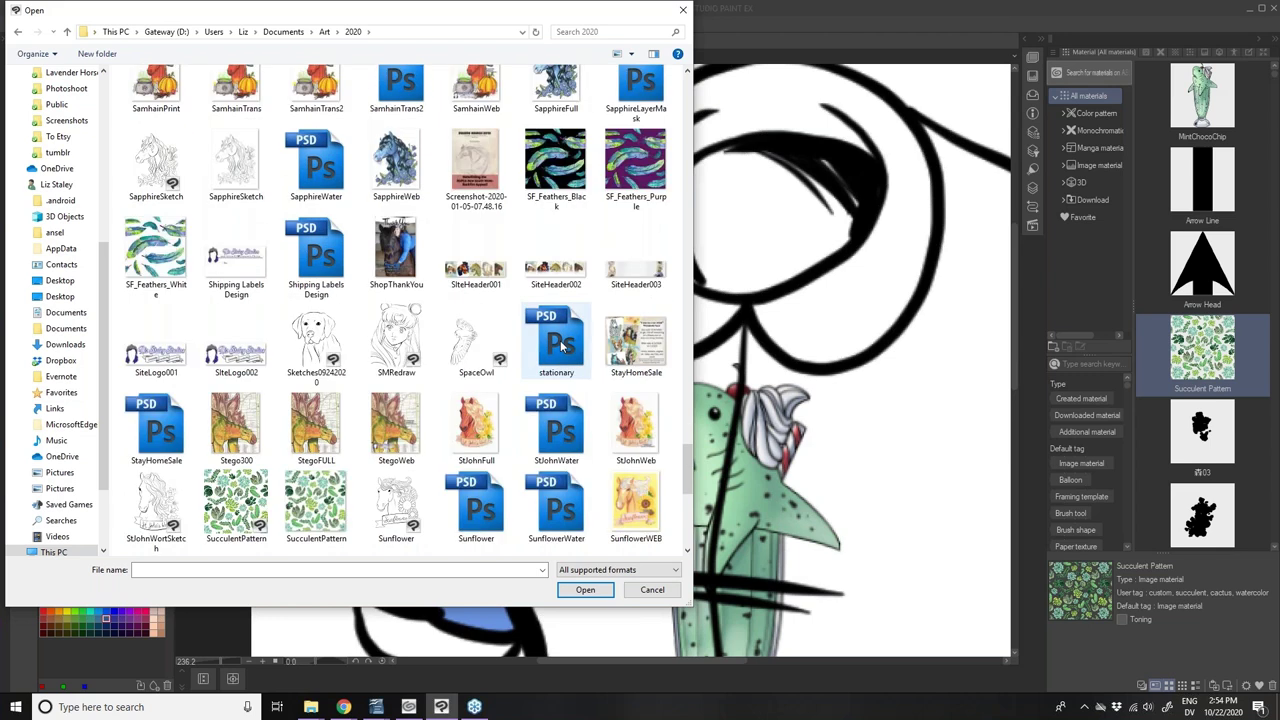
double_click(236, 505)
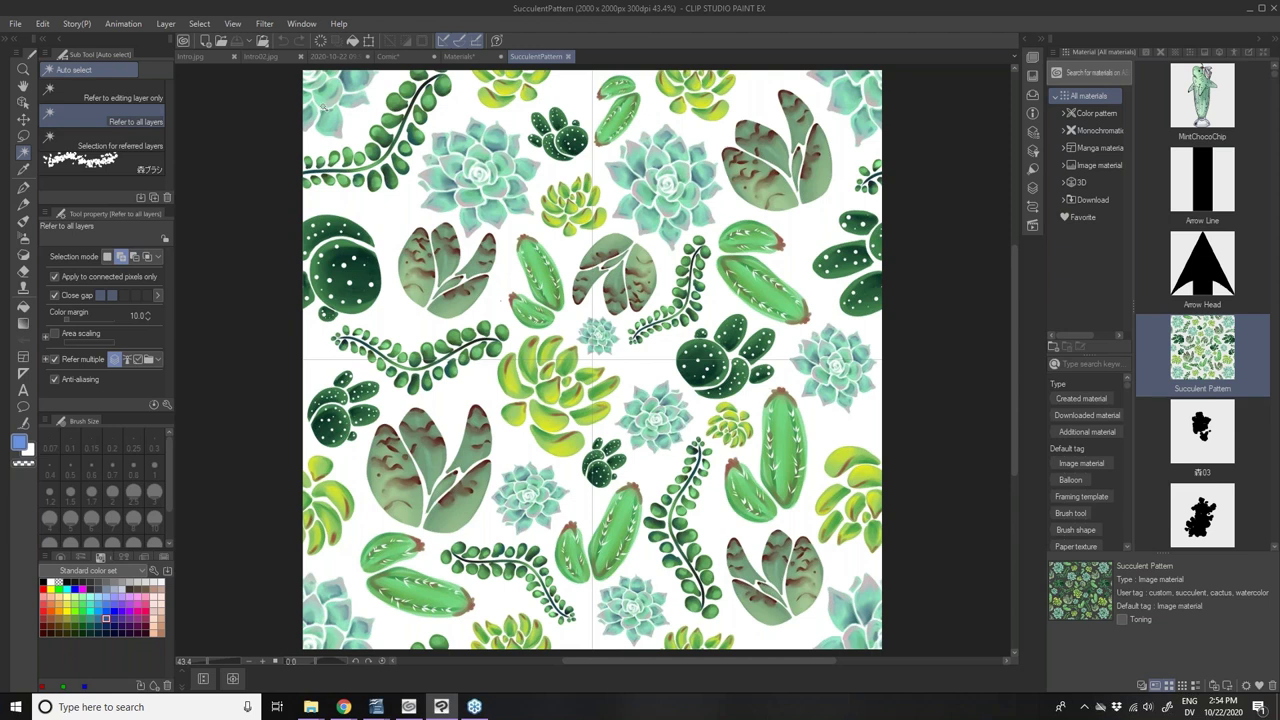
- Expand the collapsed column with the Sub View, Layer Property and Auto Action palettes beside the Material palette
click(15, 24)
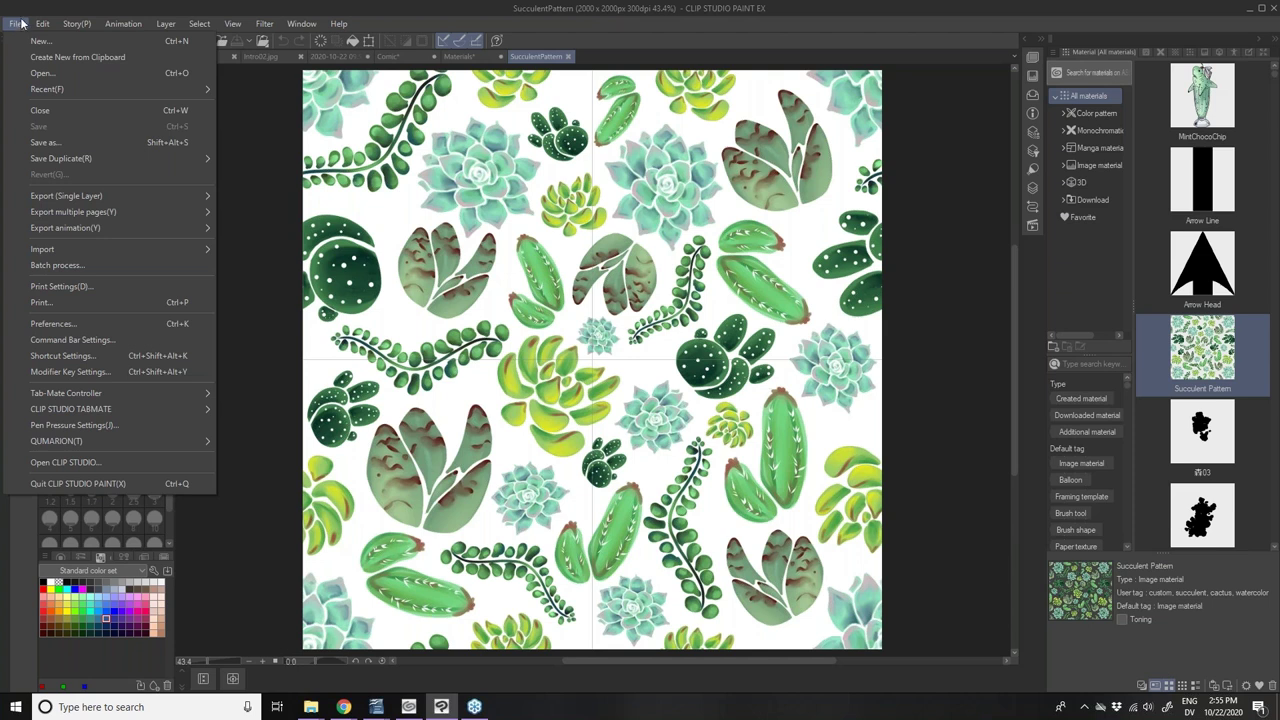
click(26, 10)
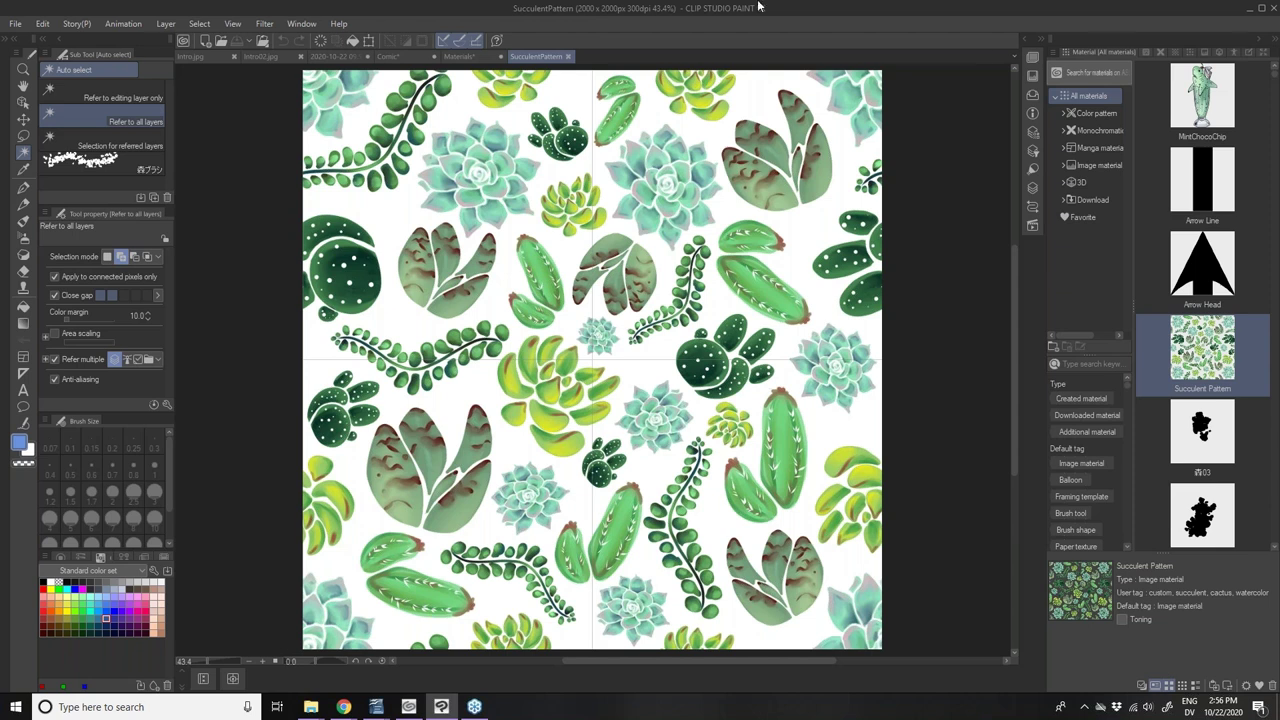
click(1023, 42)
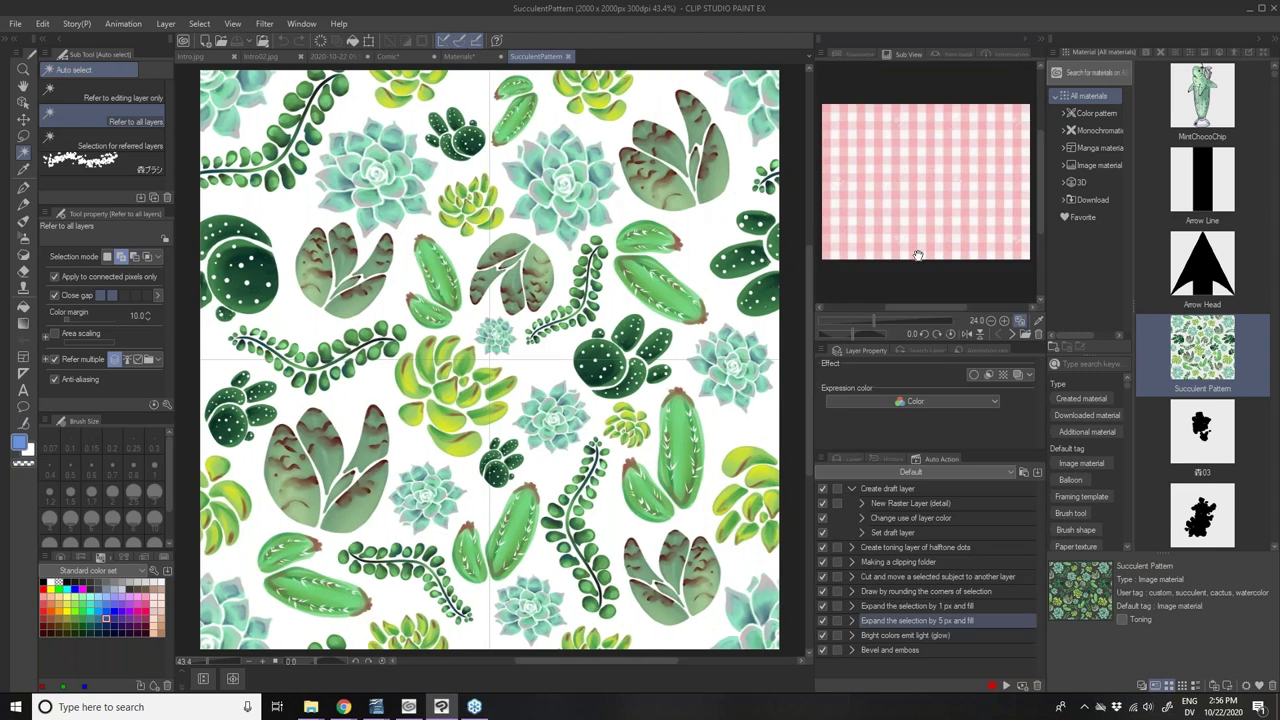
- Collapse the Material palette column, widen the column holding the Sub View, and compare the Navigator with the Sub View palette
click(1259, 44)
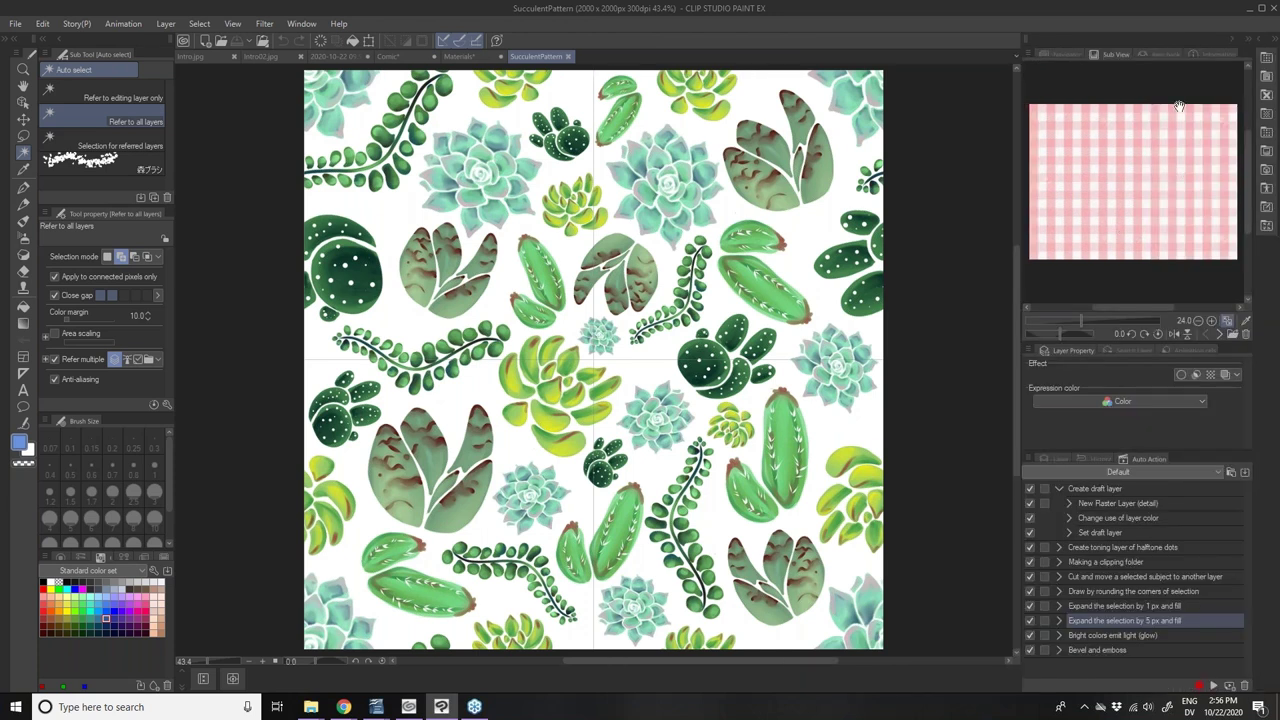
drag(1020, 145, 963, 150)
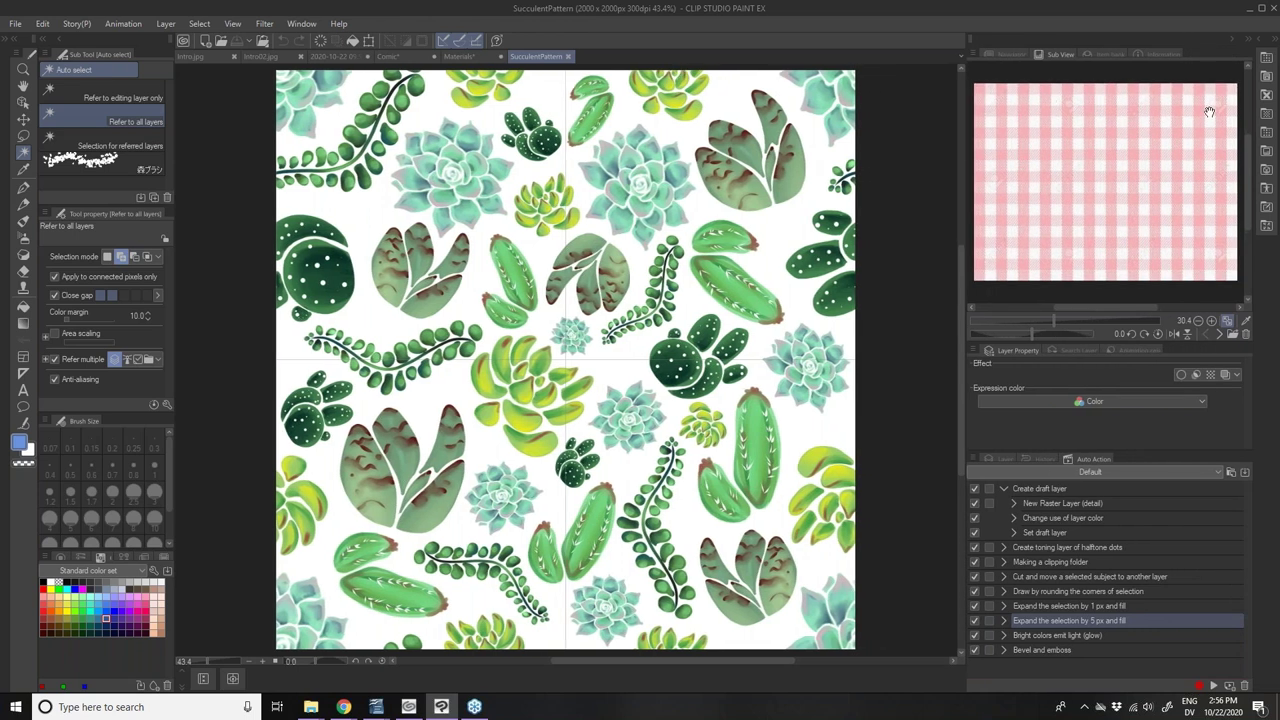
click(1001, 53)
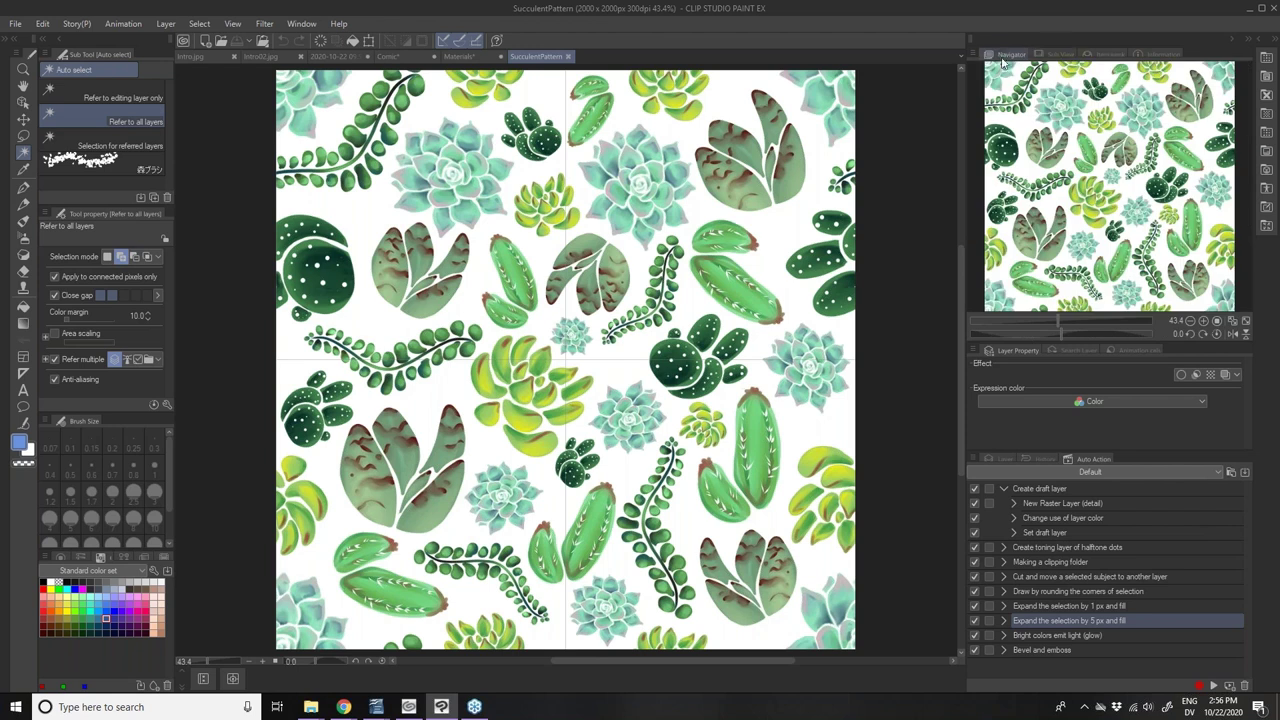
click(1062, 53)
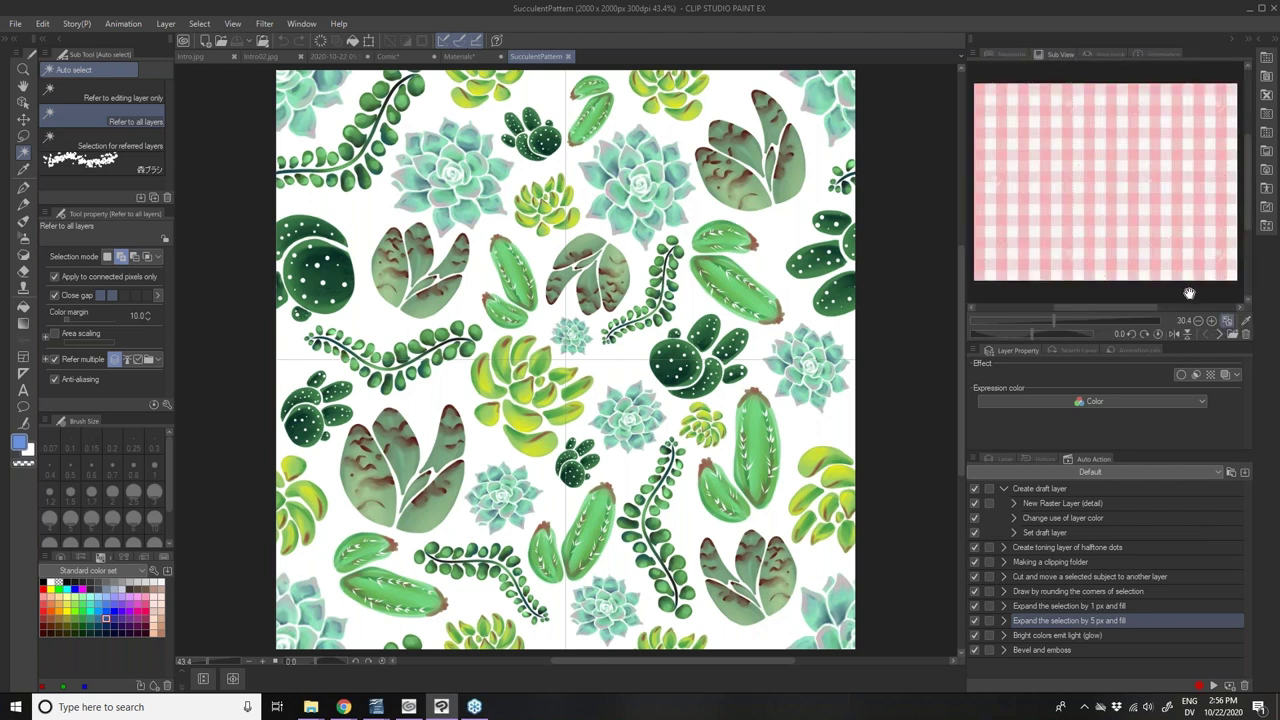
- Show the carousel horse image in the Sub View and import the 2017-03-17 08.38.39 photo from the Webinar folder
click(1220, 335)
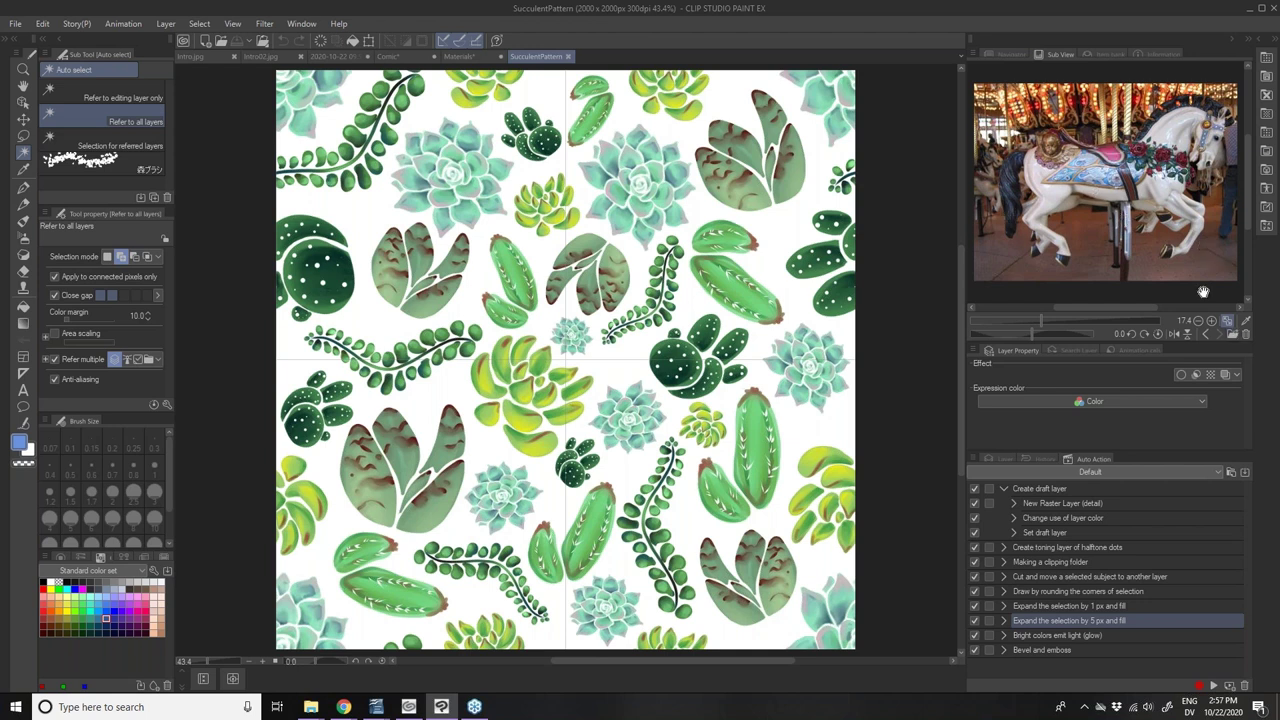
click(1231, 338)
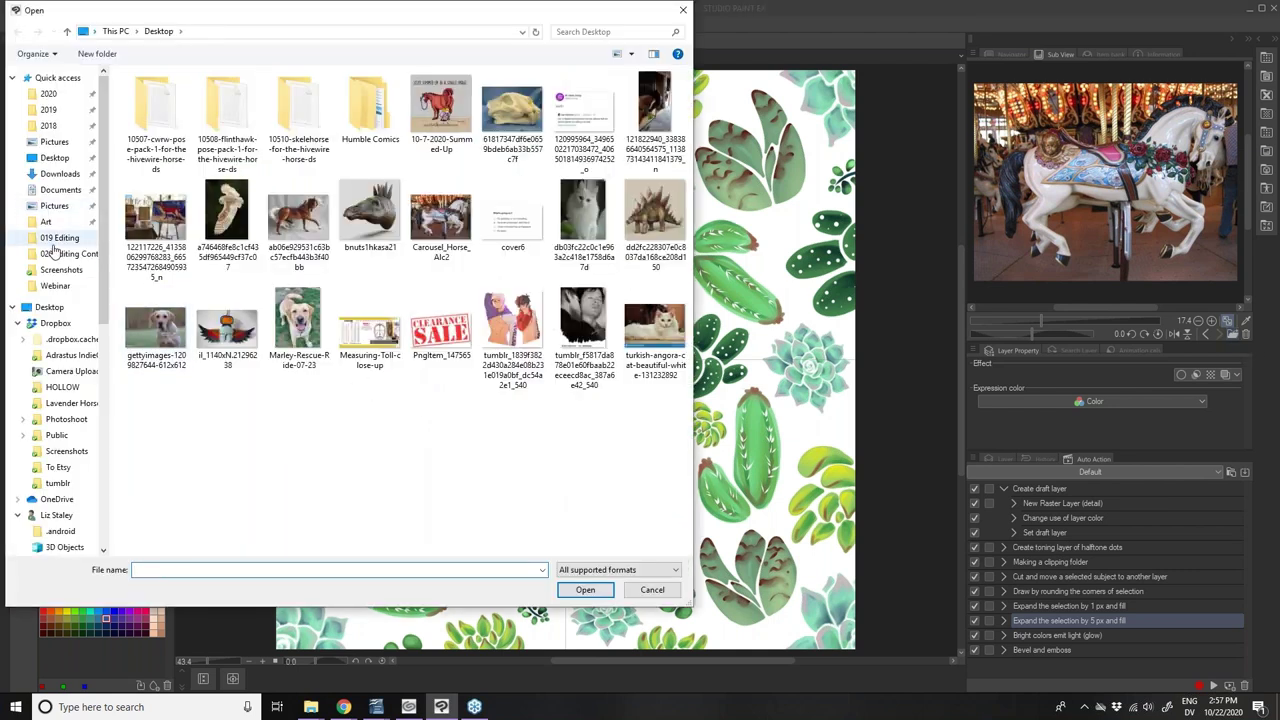
click(54, 286)
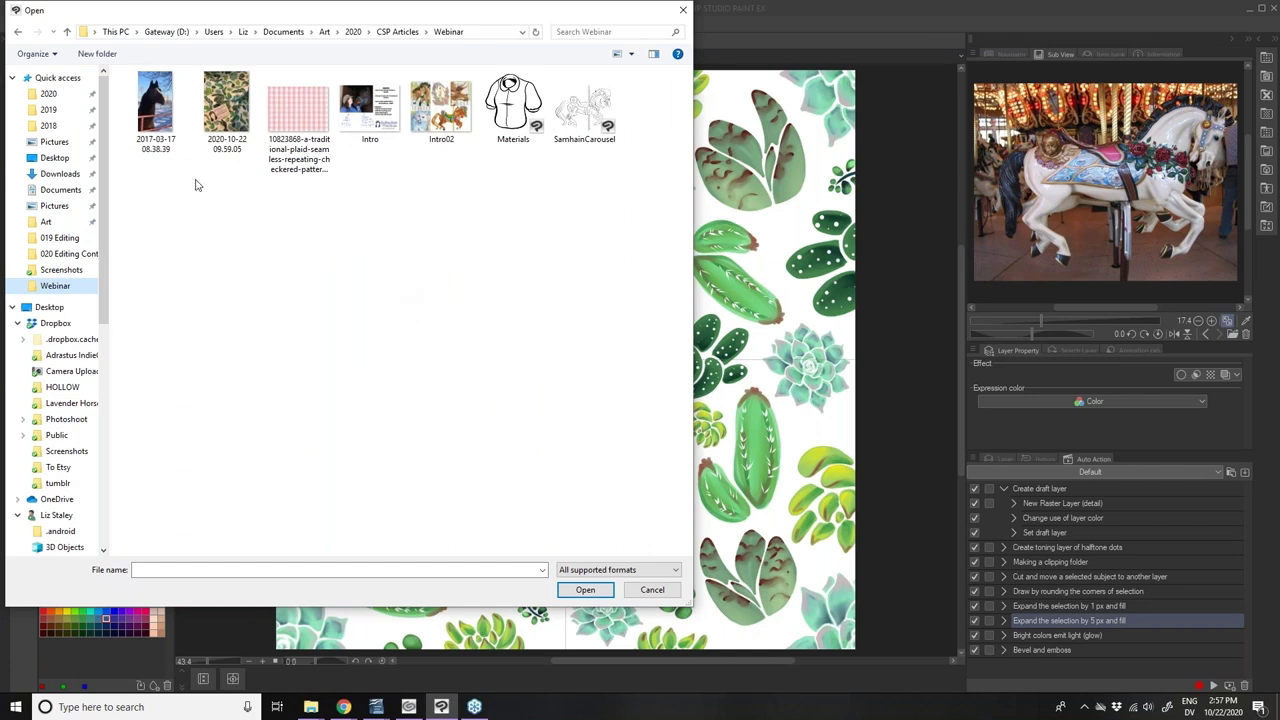
double_click(160, 115)
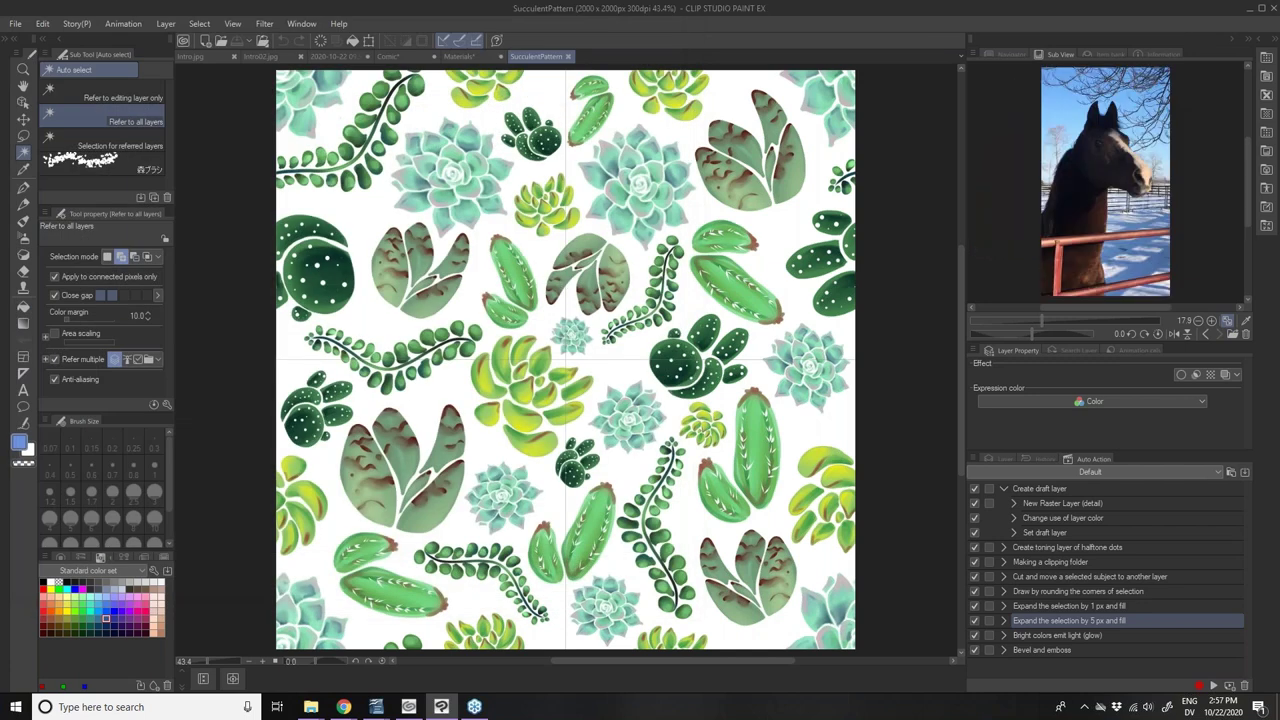
- Examine the horse's head up close in the Sub View photo
scroll(1117, 240, up, 5)
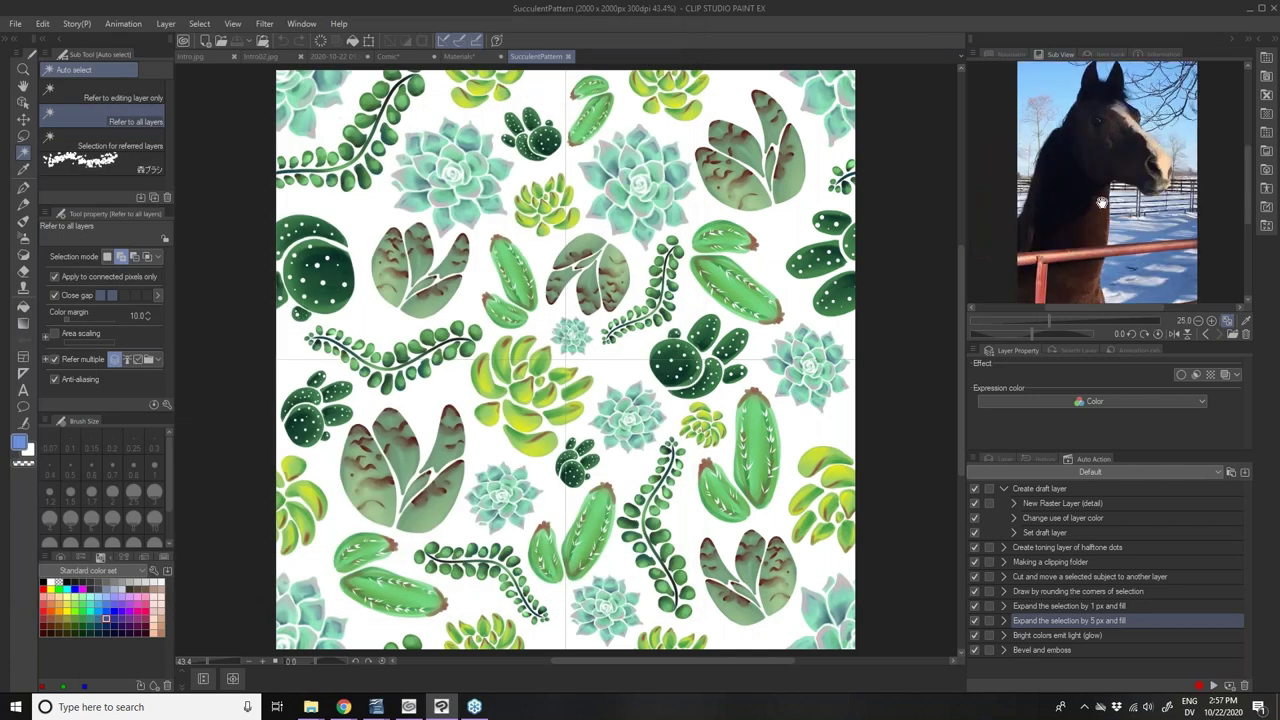
drag(1107, 150, 1105, 216)
scroll(1105, 216, down, 1)
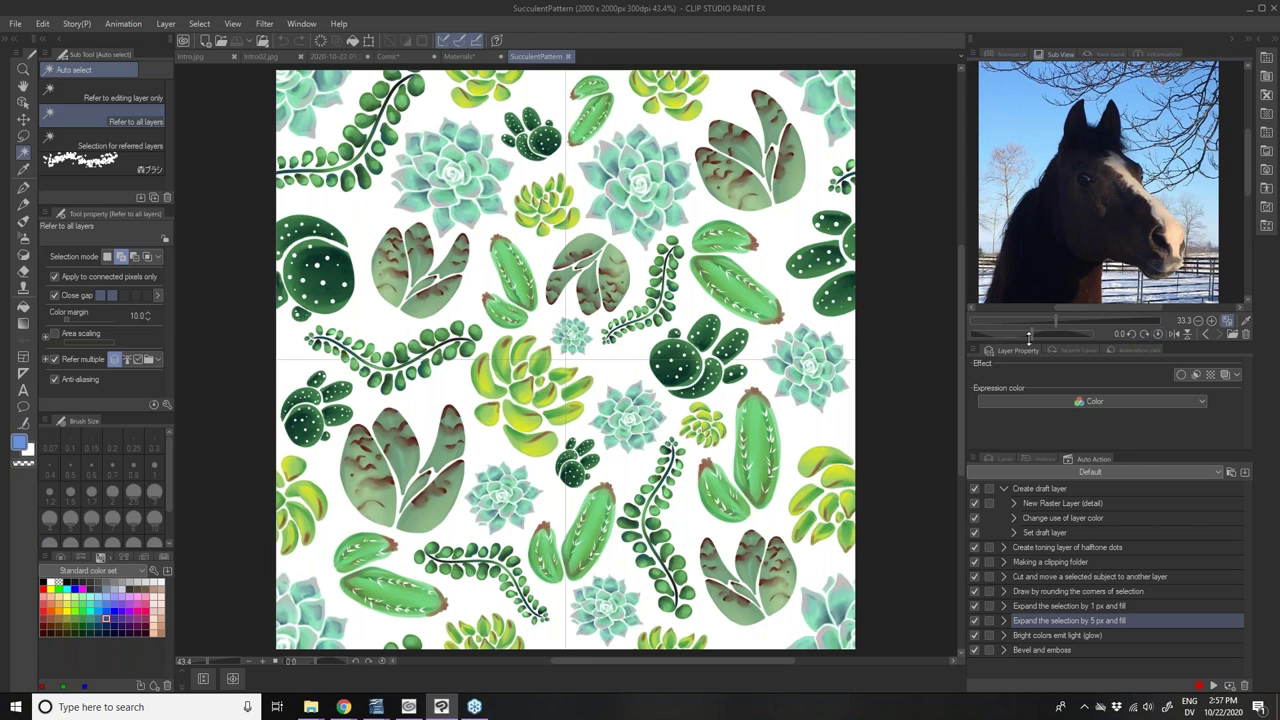
- Flip the Sub View horse photo horizontally, tilt it 5 degrees each way and reset its rotation
mouse_move(1033, 334)
mouse_down()
mouse_move(1053, 332)
mouse_move(1035, 337)
mouse_up()
click(1173, 334)
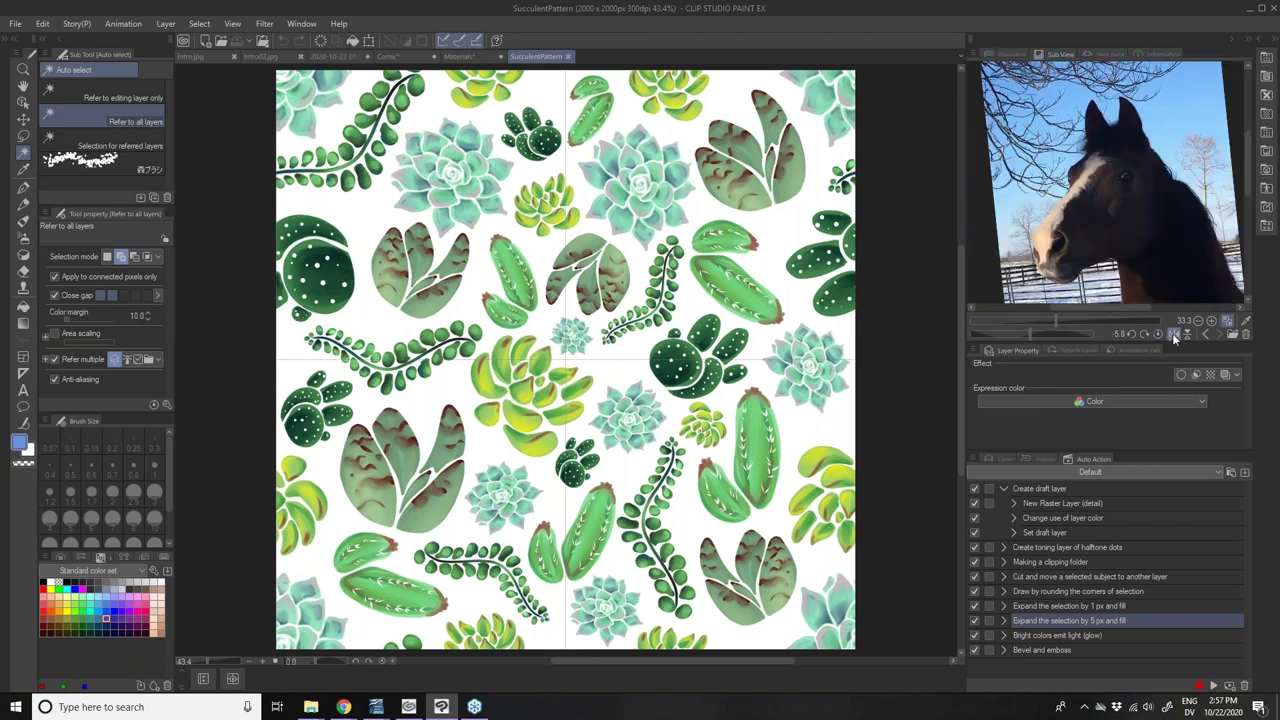
drag(1028, 334, 1034, 333)
key(ctrl+z)
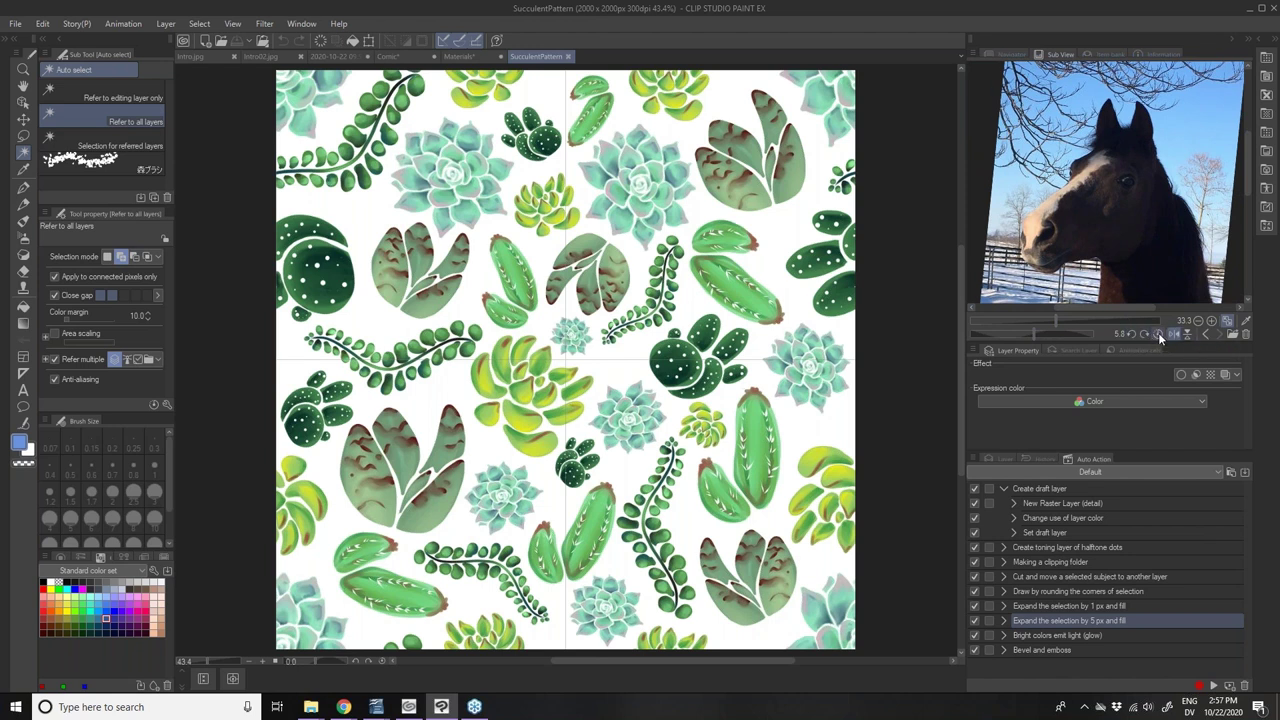
click(1148, 335)
scroll(1123, 233, down, 2)
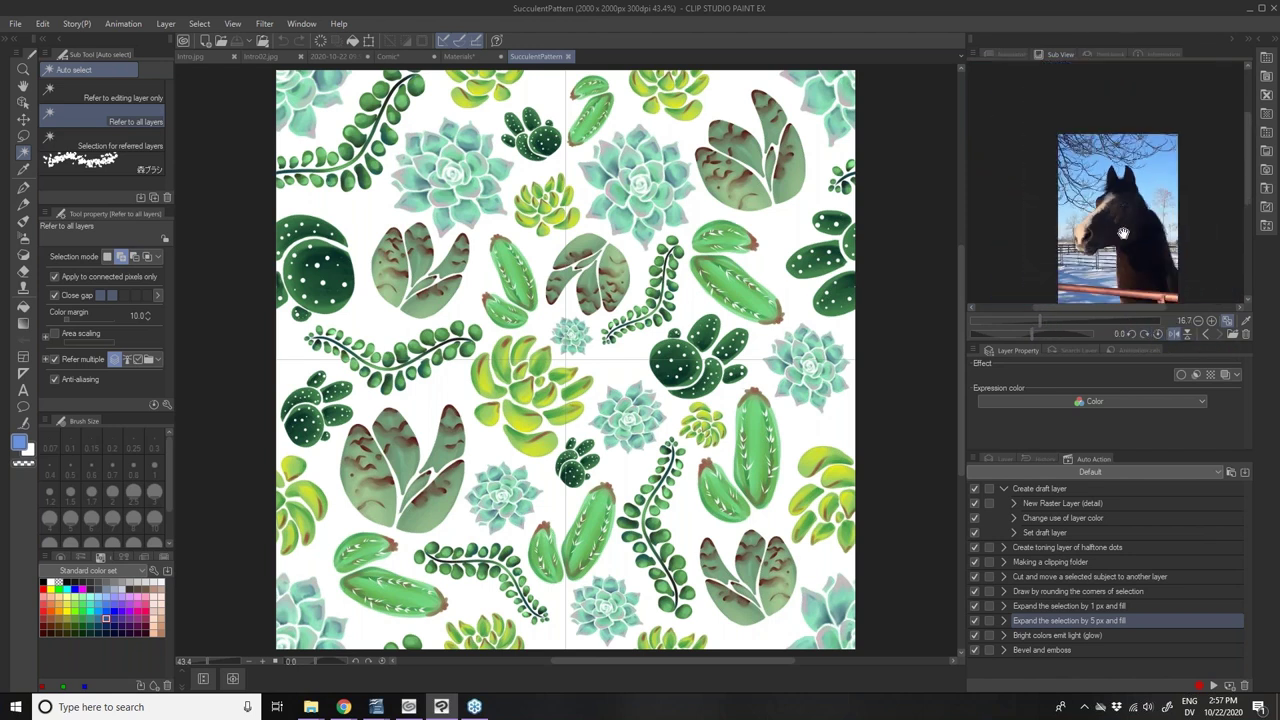
drag(1123, 233, 1101, 185)
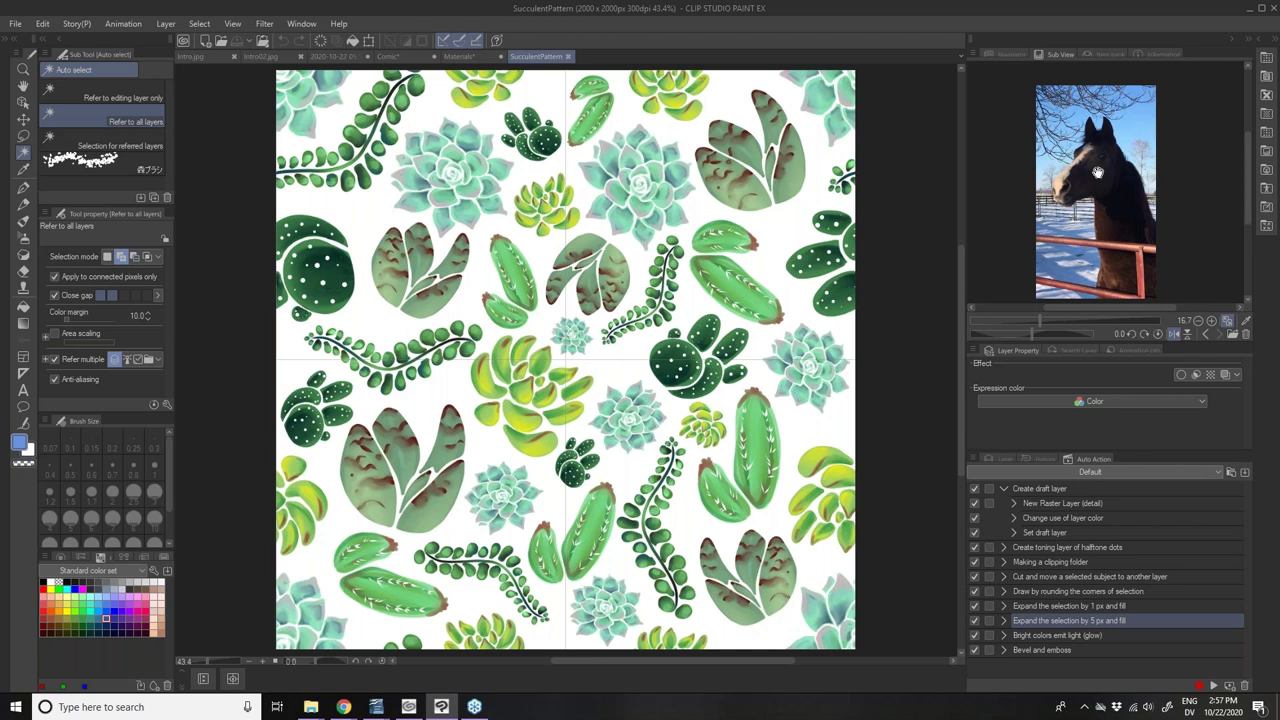
- Browse back through the loaded Sub View reference images and return to the horse photo
click(1204, 335)
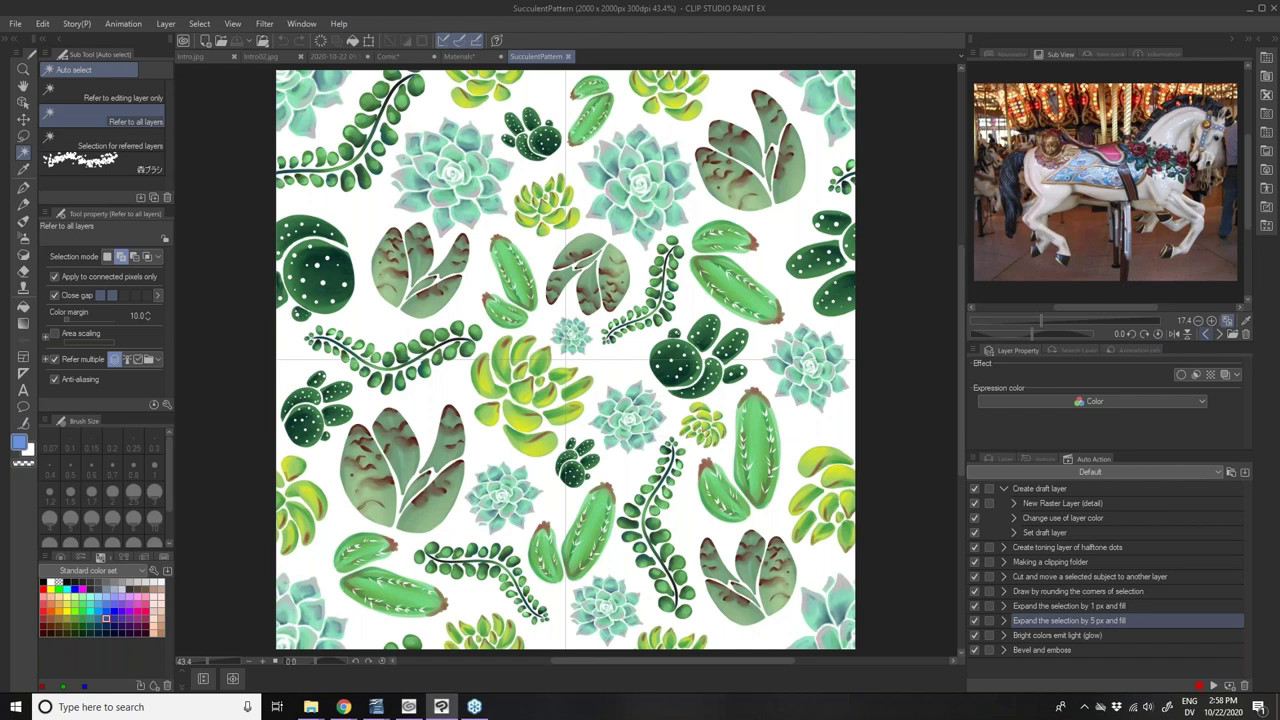
click(1204, 335)
click(1218, 335)
click(1218, 335)
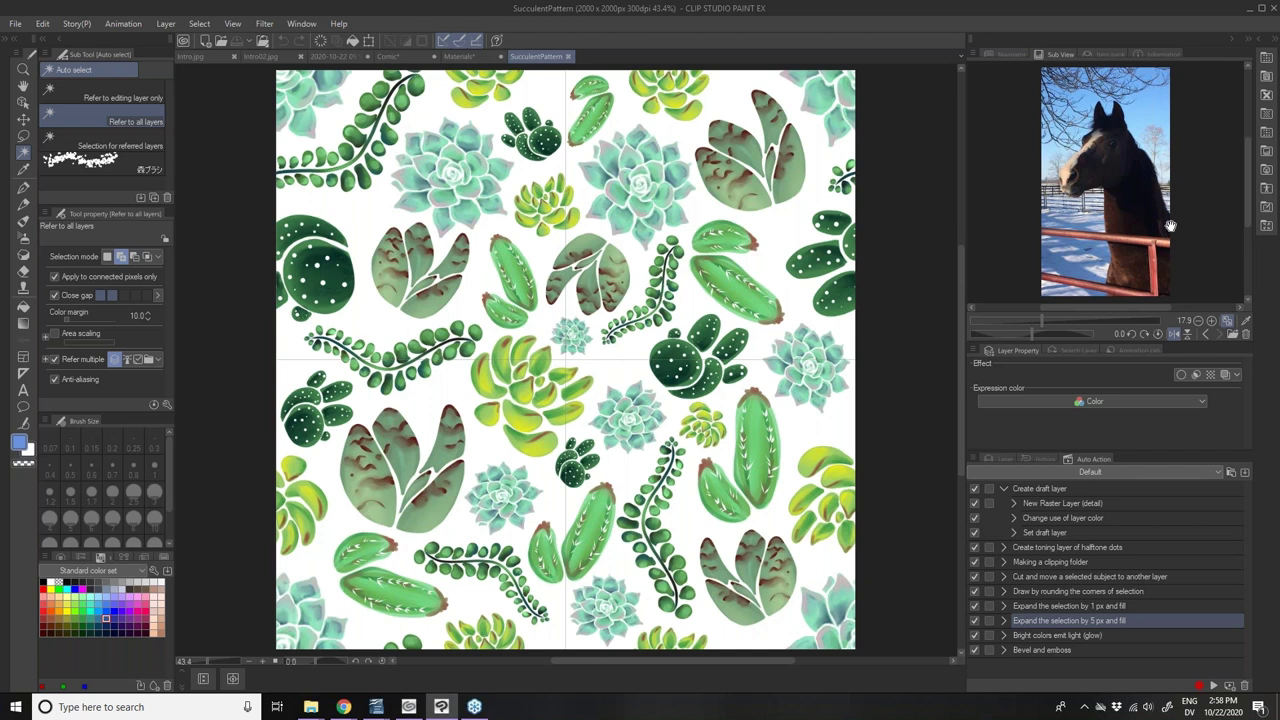
- Sample the bluish snow and the red fence rail with the Sub View's automatic eyedropper, and delete the loaded reference images
click(1245, 321)
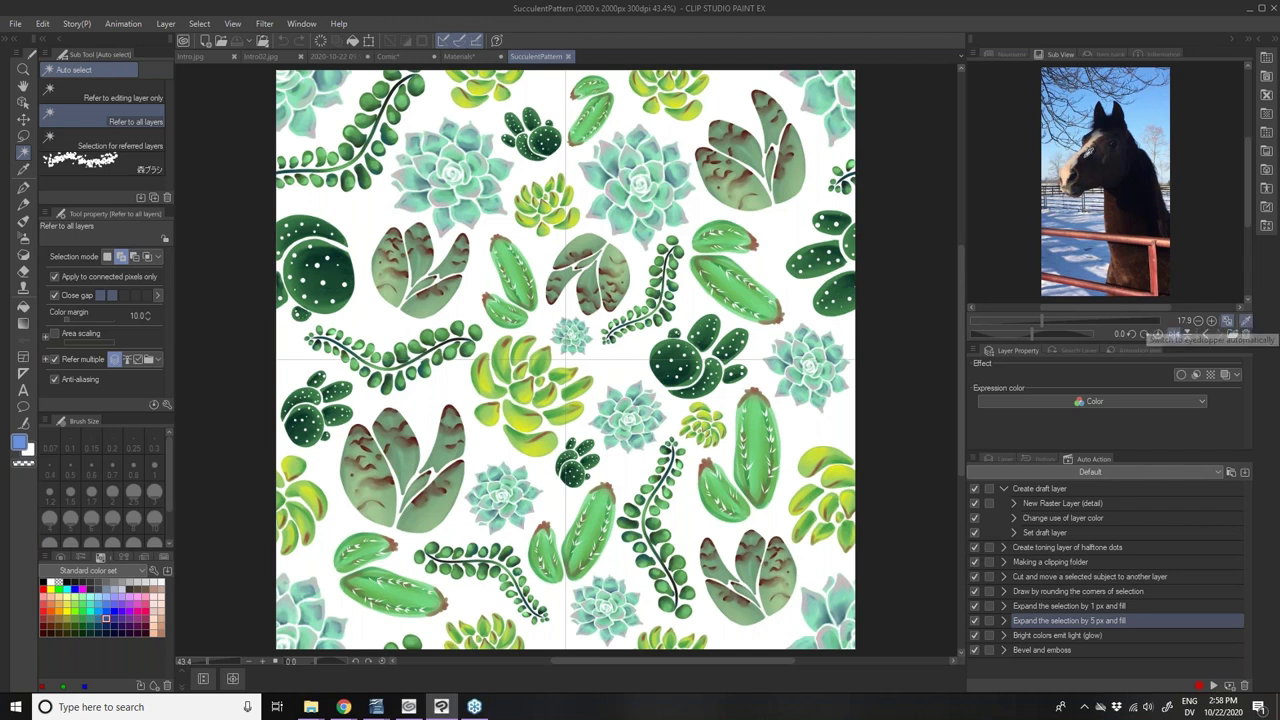
click(1073, 262)
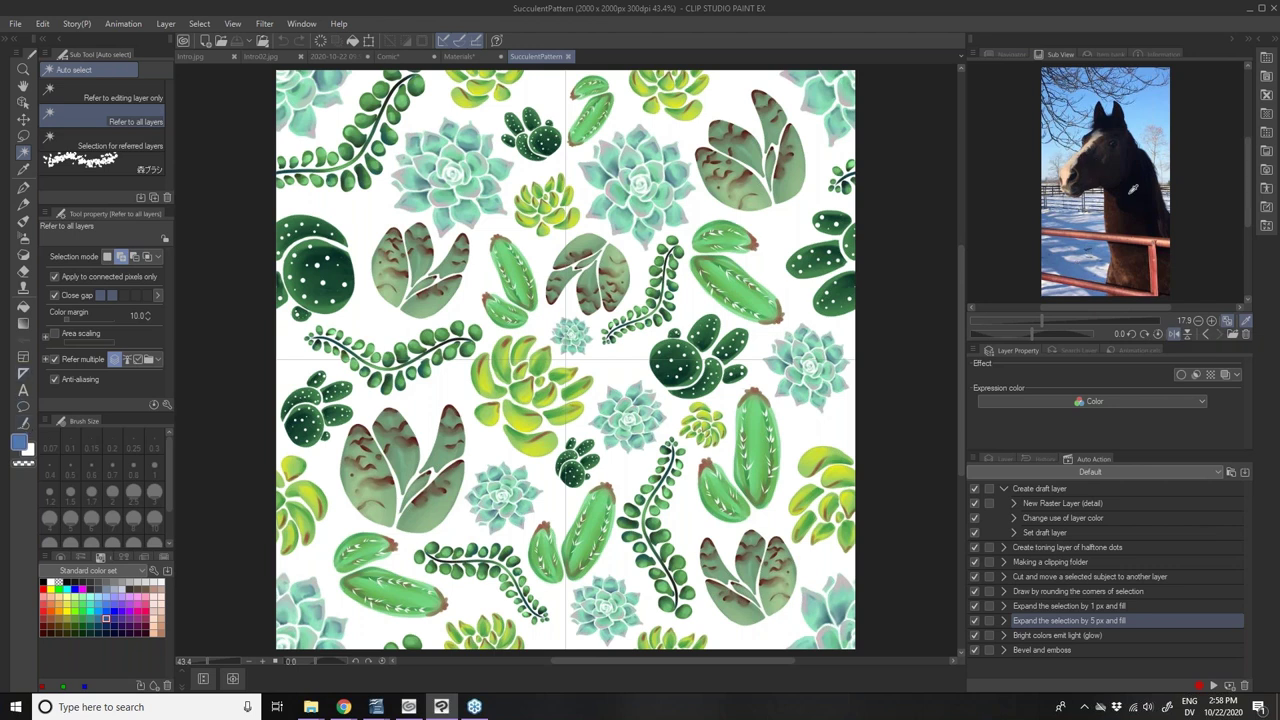
click(1148, 254)
click(1246, 335)
click(1246, 335)
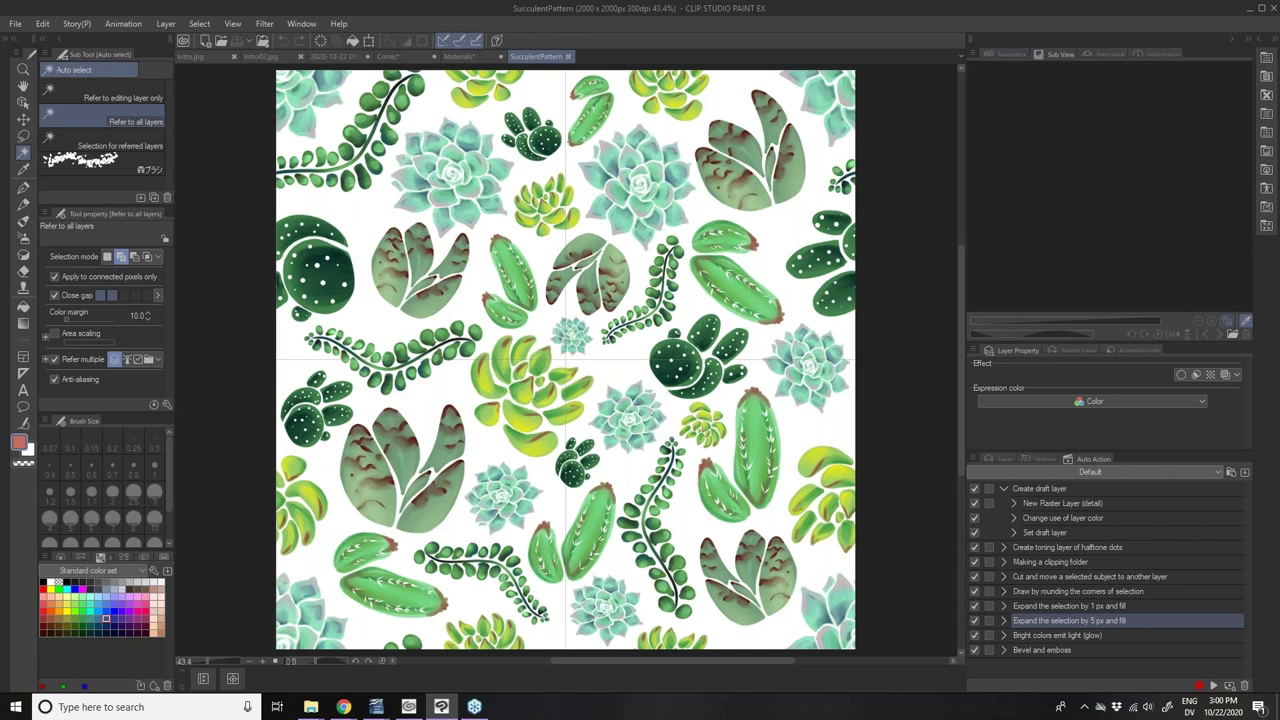
- Show the Layer palette and switch the visibility of the Succulent Pattern 02 2 layer off and on again
click(1002, 460)
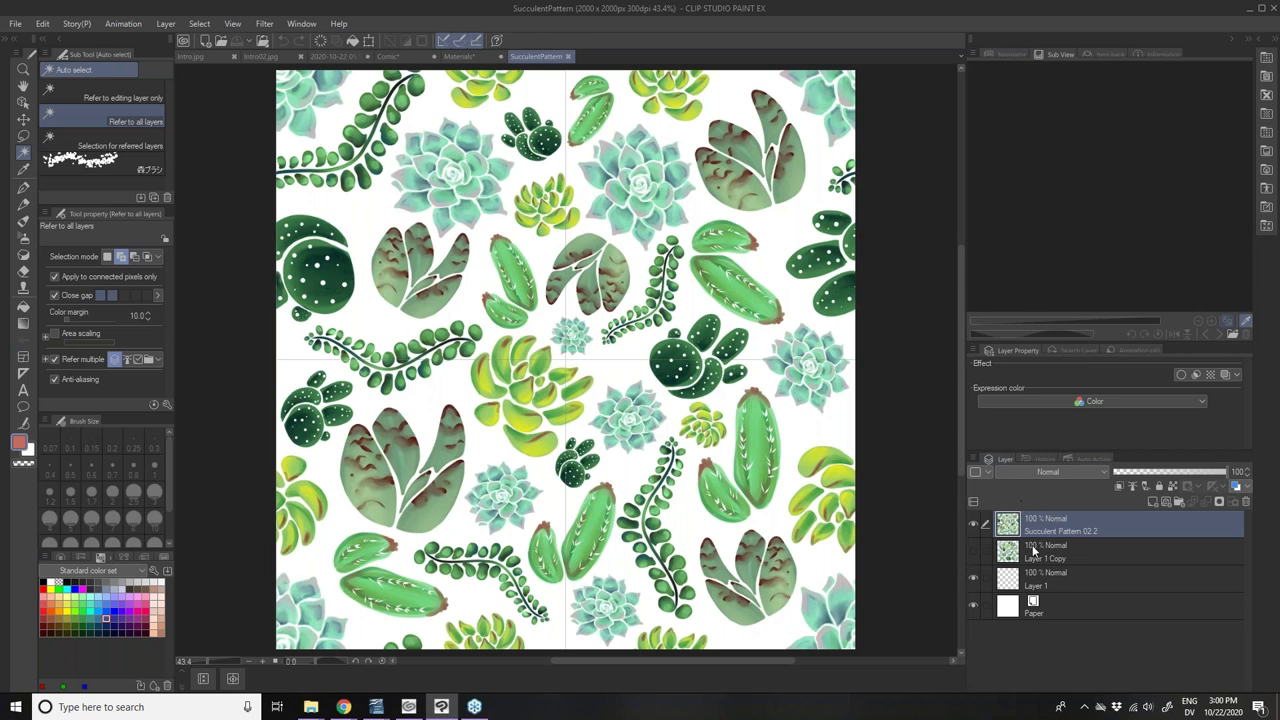
click(975, 524)
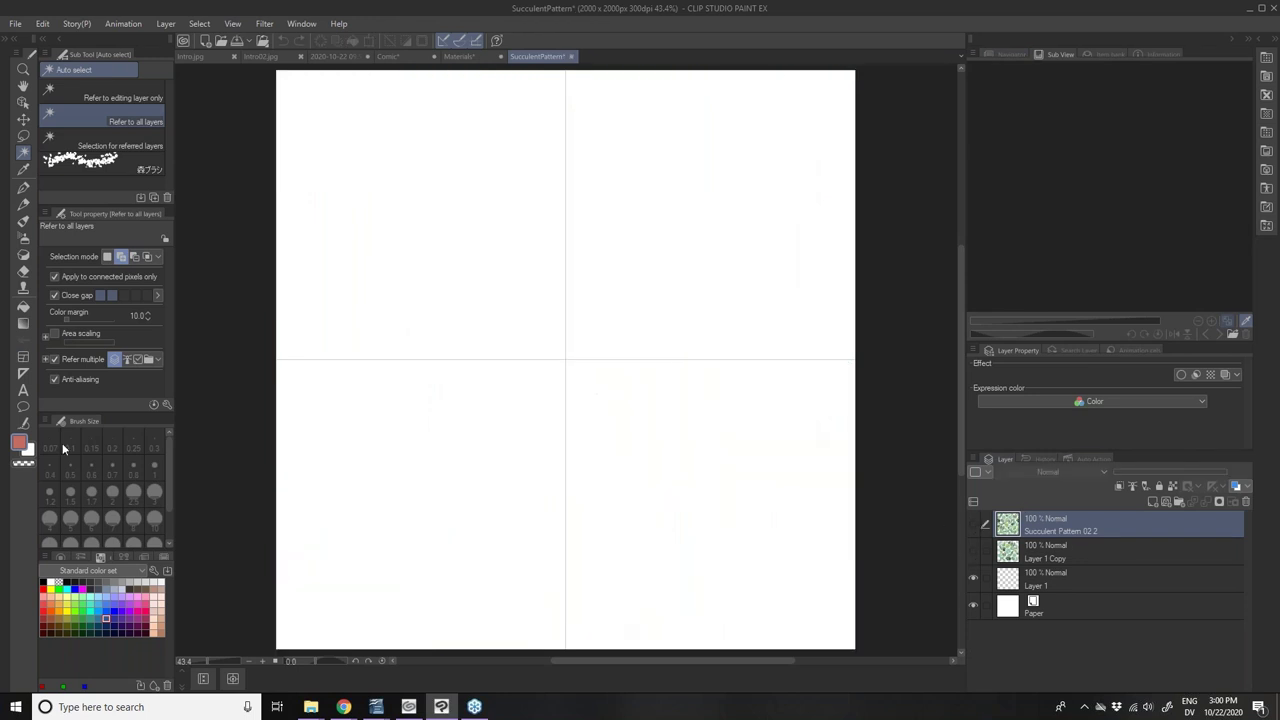
click(973, 524)
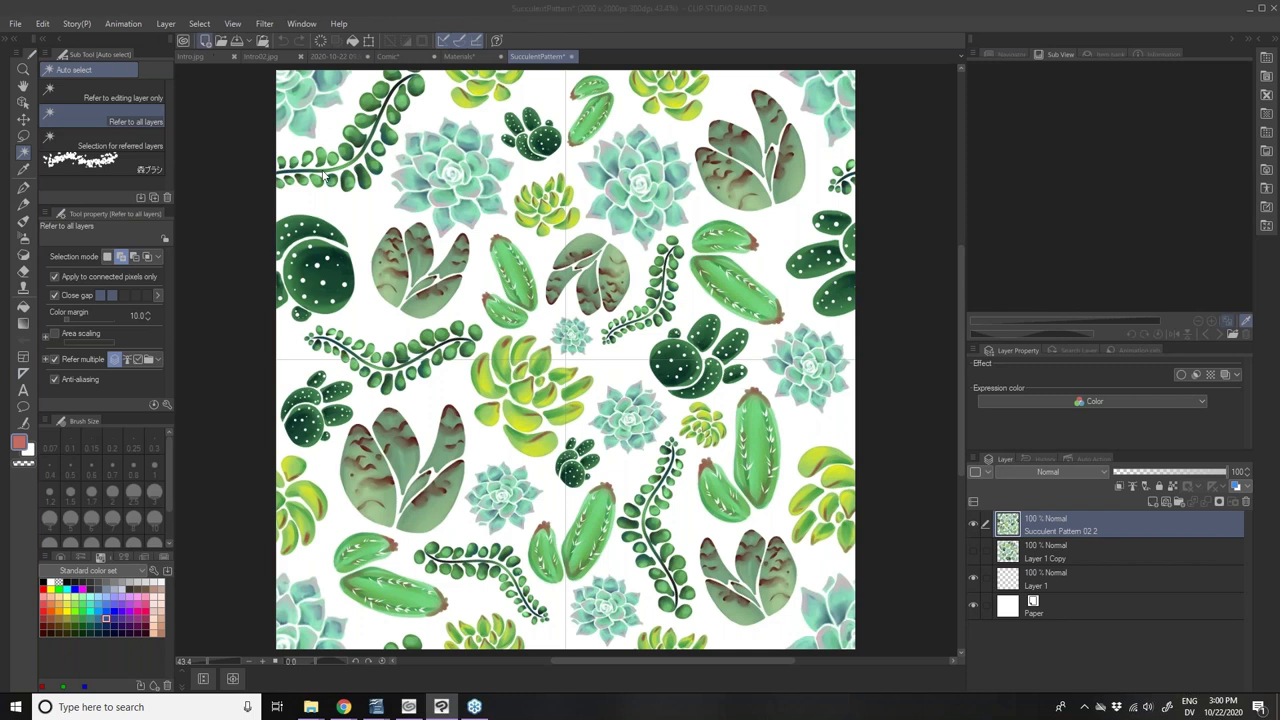
- Create a new 7.00 x 10.50 in comic page at 300 dpi and set the drawing color to black
key(ctrl+n)
click(593, 121)
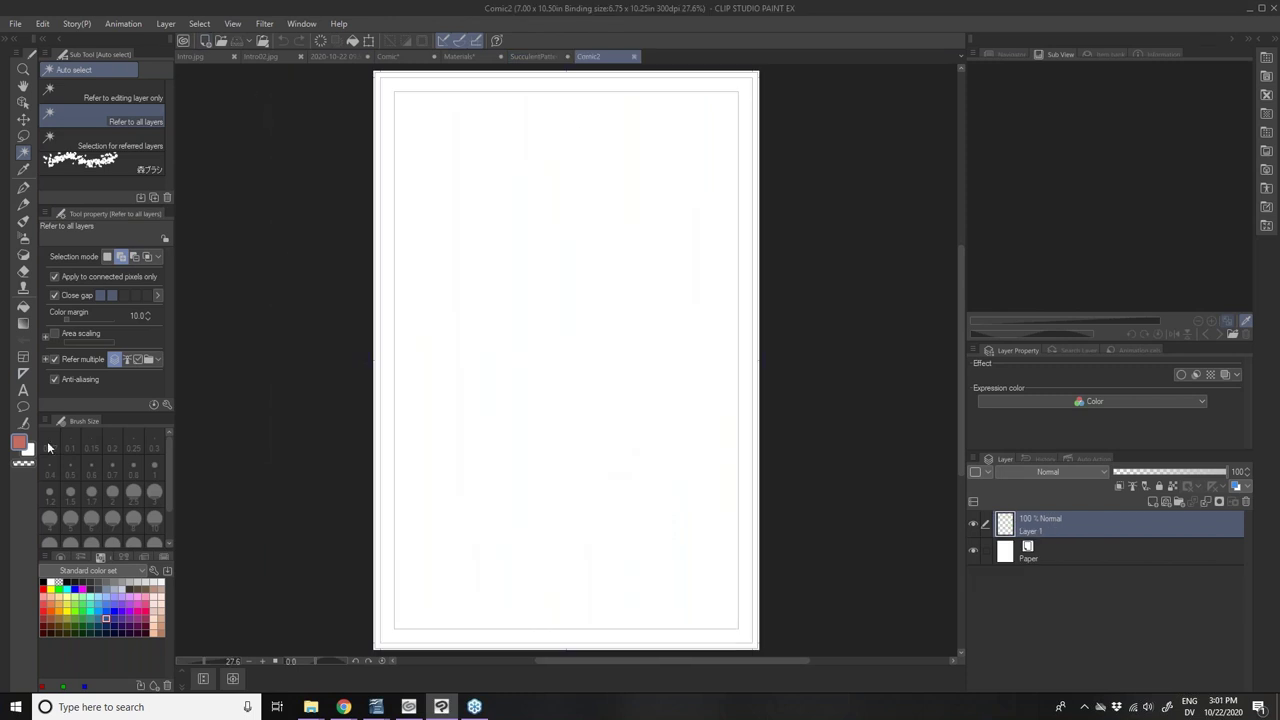
click(44, 581)
- Choose the Perspective ruler sub tool and widen the tool palette column
click(23, 372)
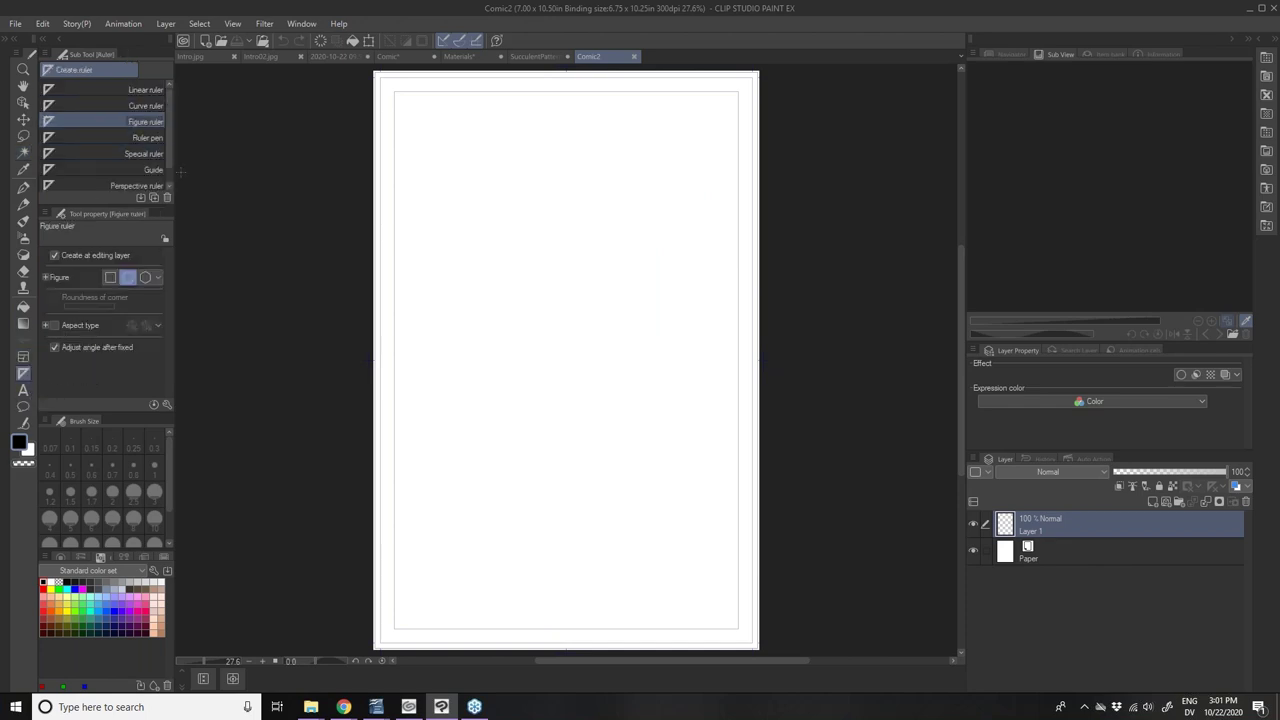
drag(176, 170, 208, 170)
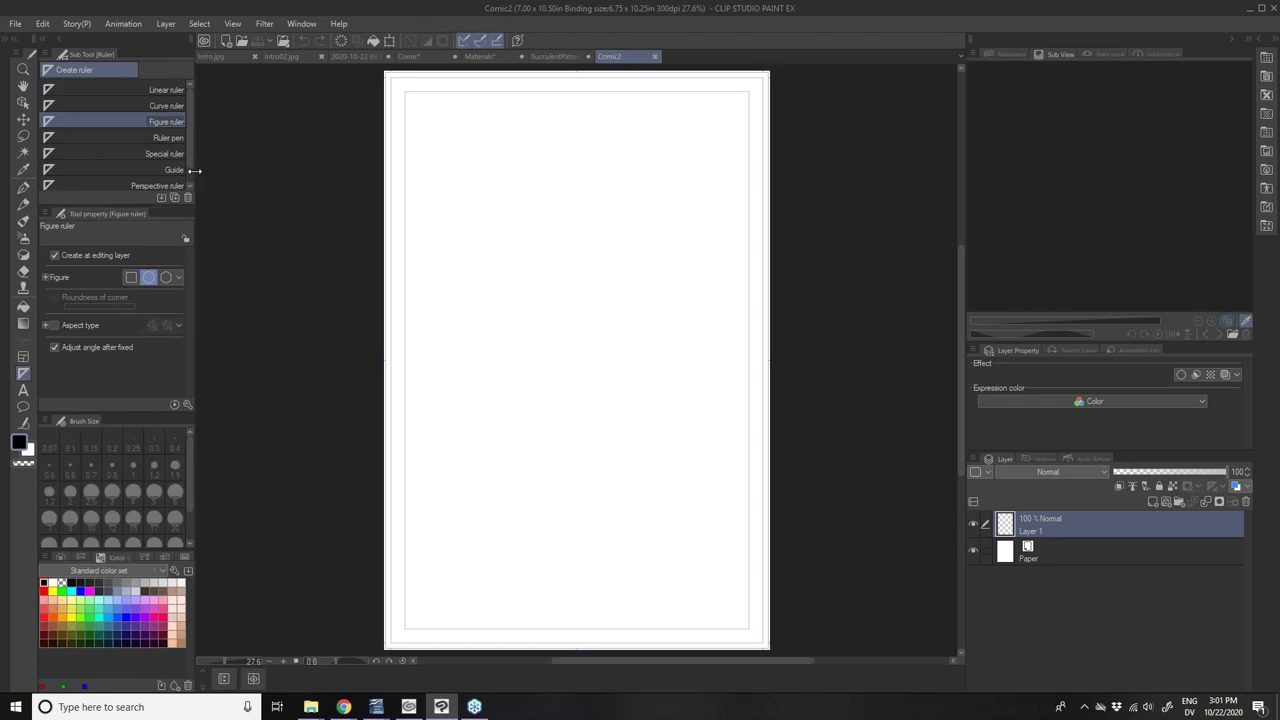
click(93, 182)
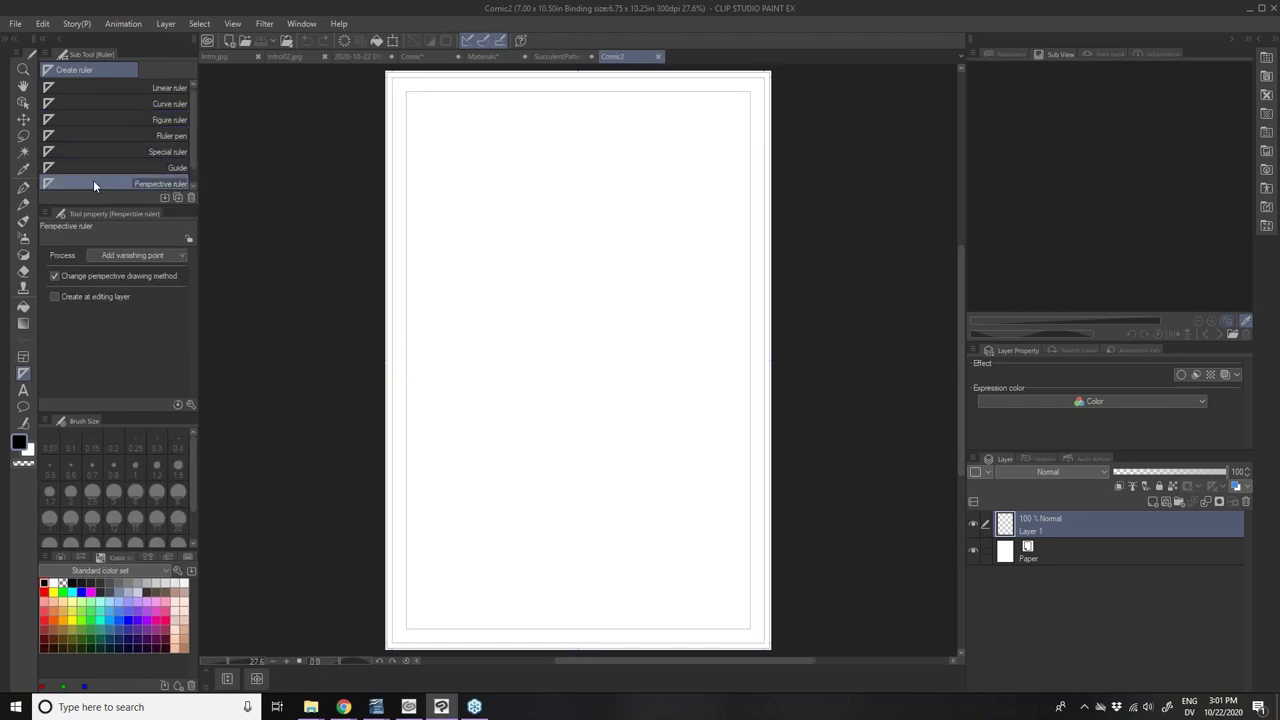
drag(193, 161, 193, 177)
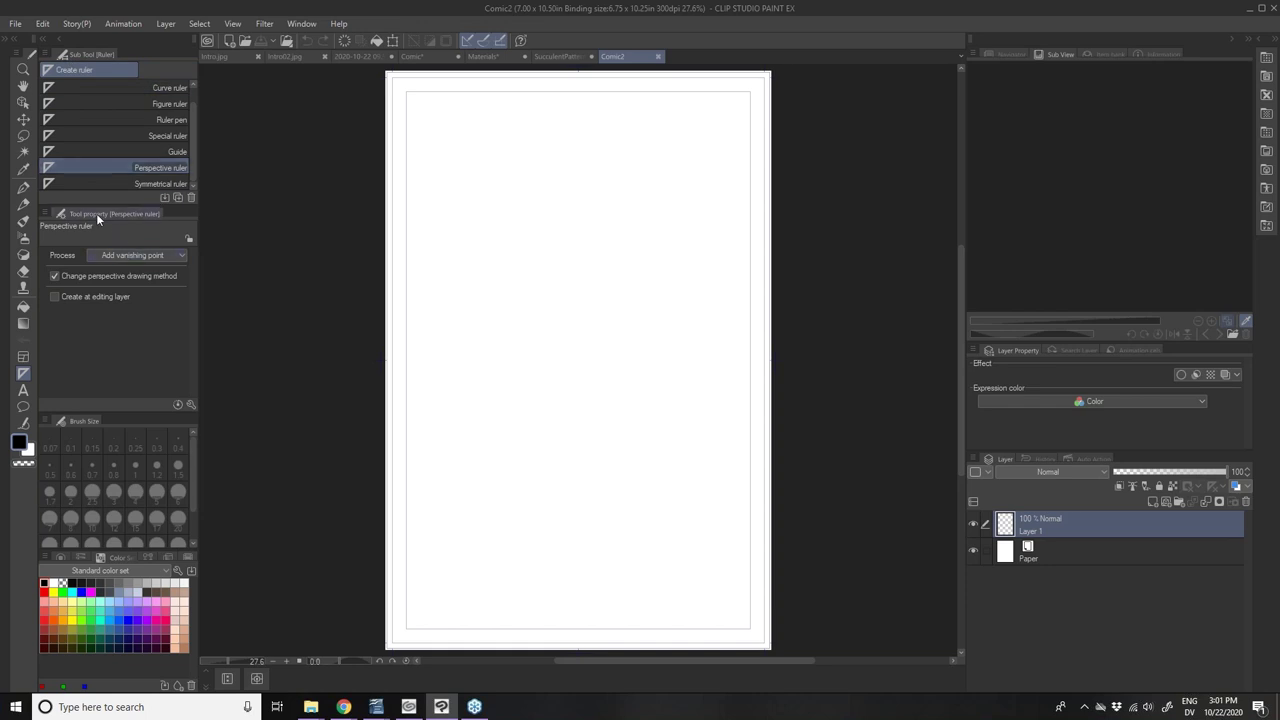
- Add a perspective ruler vanishing point slightly above the page center, defined by a horizontal line and a steep downward line
click(115, 255)
click(115, 256)
scroll(141, 168, up, 1)
scroll(141, 175, down, 1)
drag(440, 333, 626, 327)
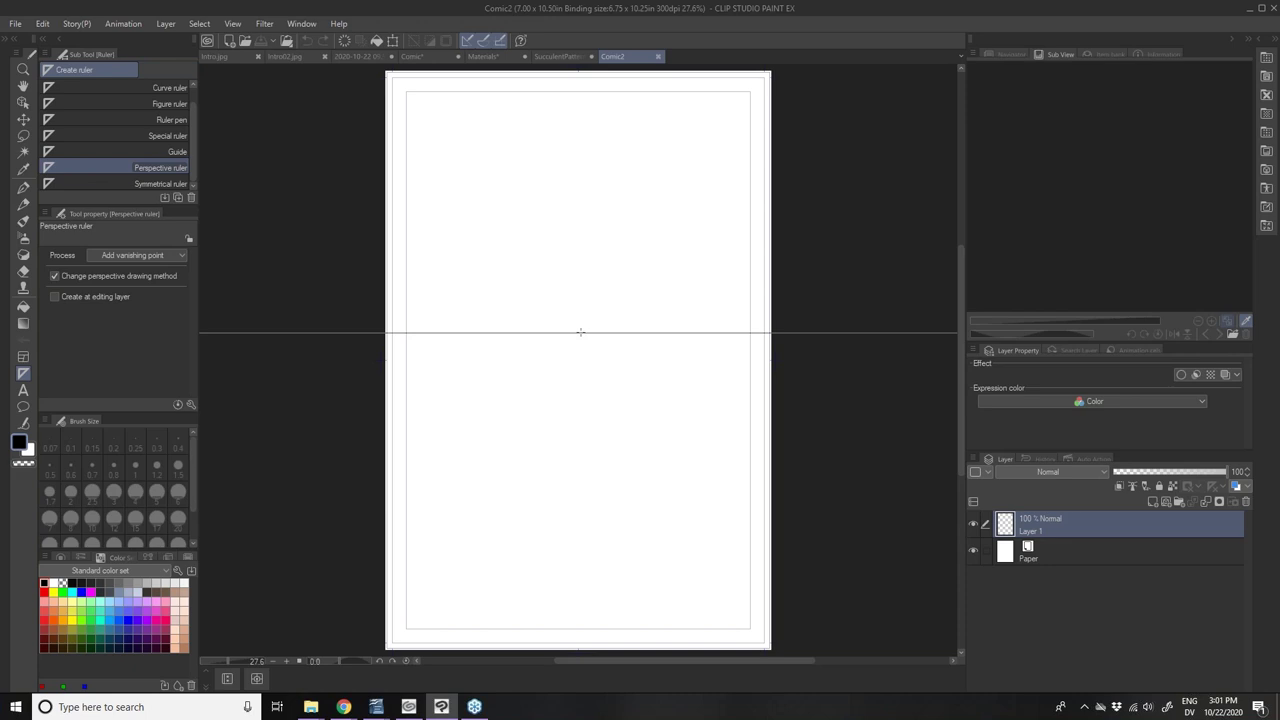
drag(580, 332, 595, 405)
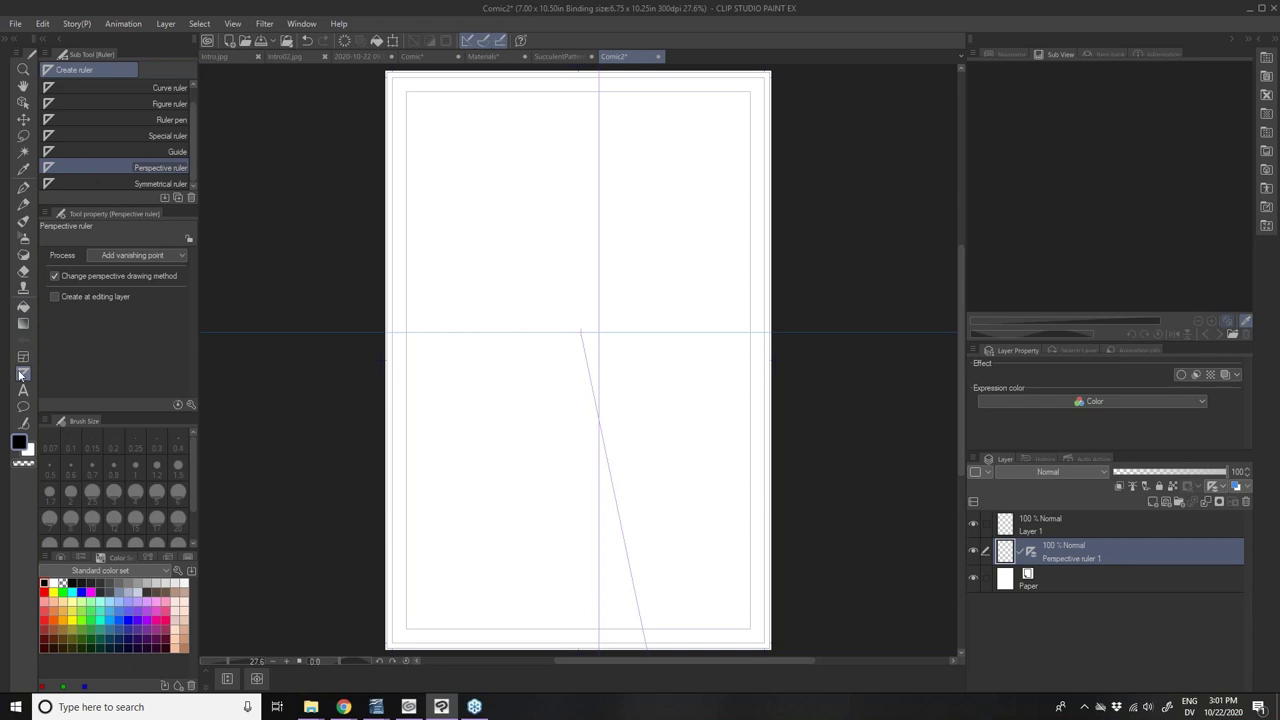
- Switch to the Expressive brush pen, test a thick stroke along the slanted perspective guide and undo it
click(23, 187)
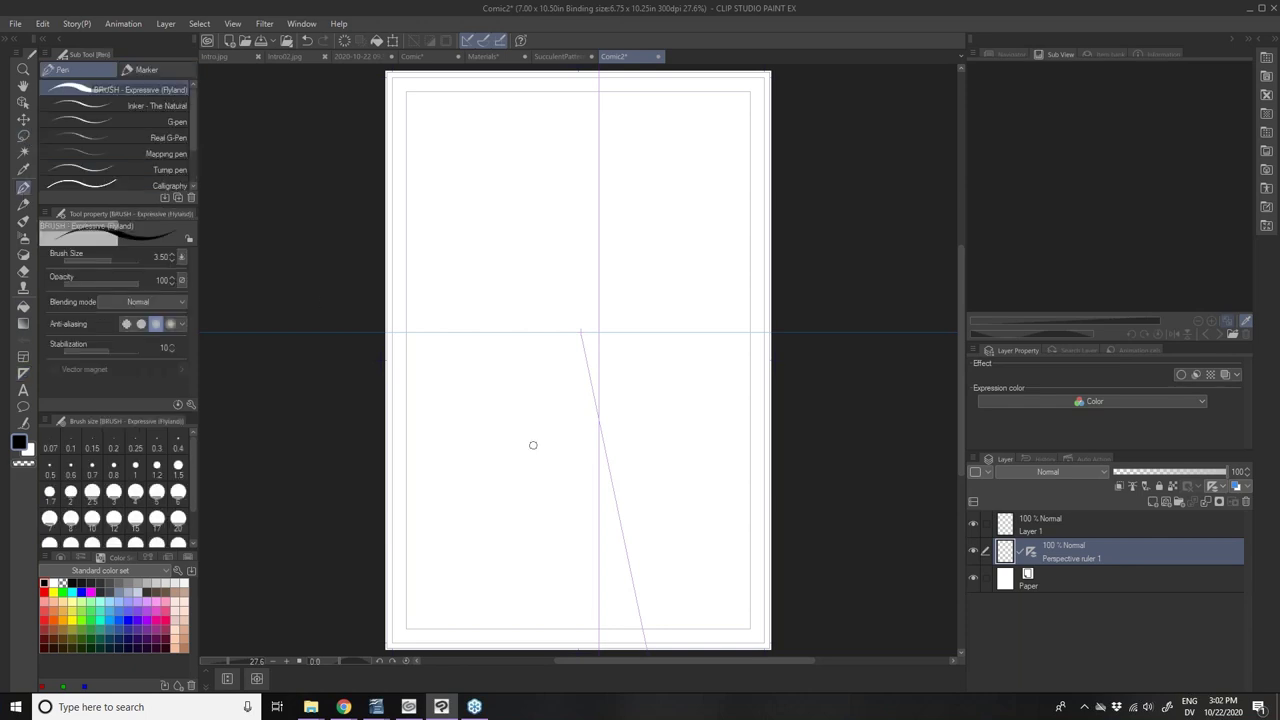
mouse_move(607, 455)
mouse_down()
mouse_move(643, 560)
mouse_move(647, 632)
mouse_up()
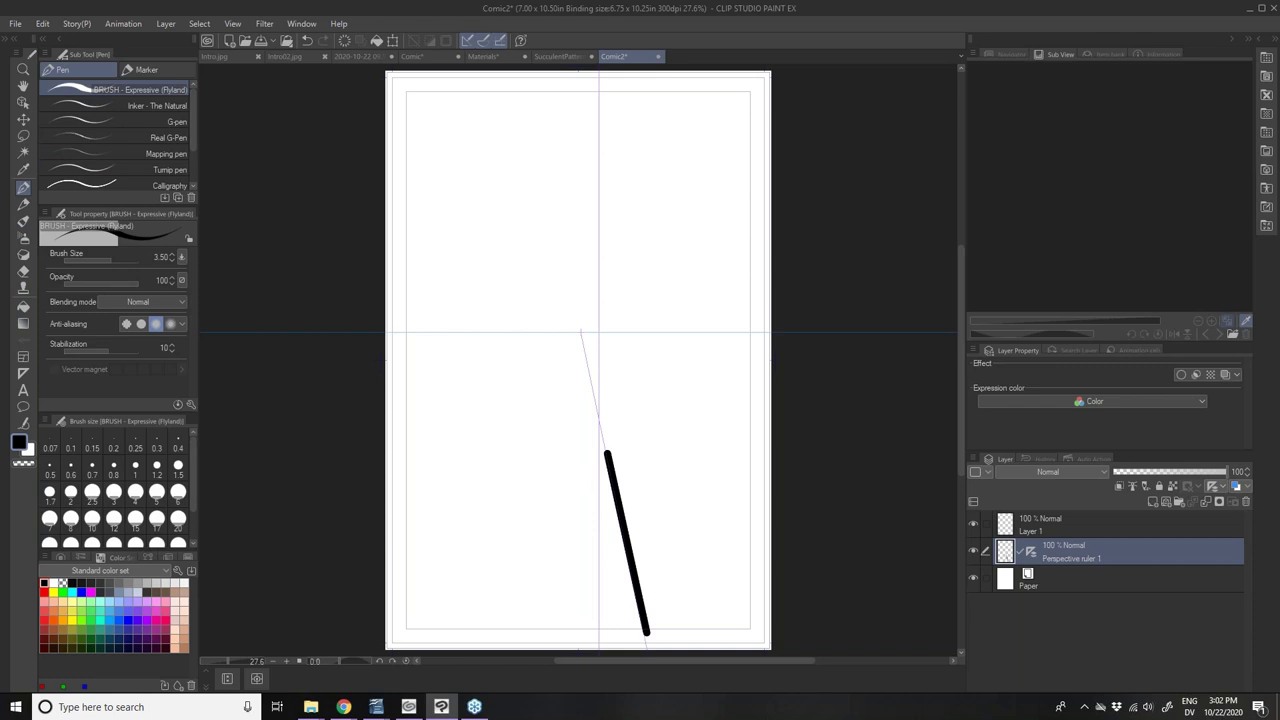
key(ctrl+z)
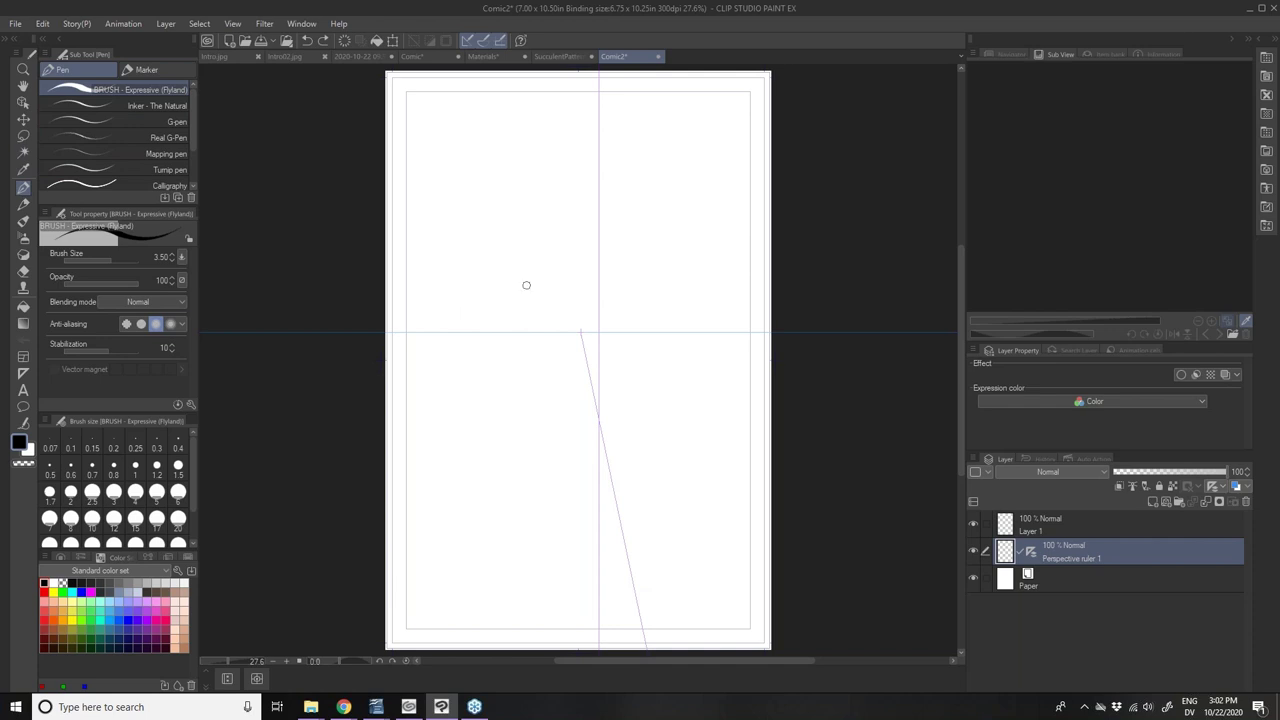
- Draw the horizon line across the page and lines from the lower part of the page converging on the vanishing point
drag(784, 332, 400, 357)
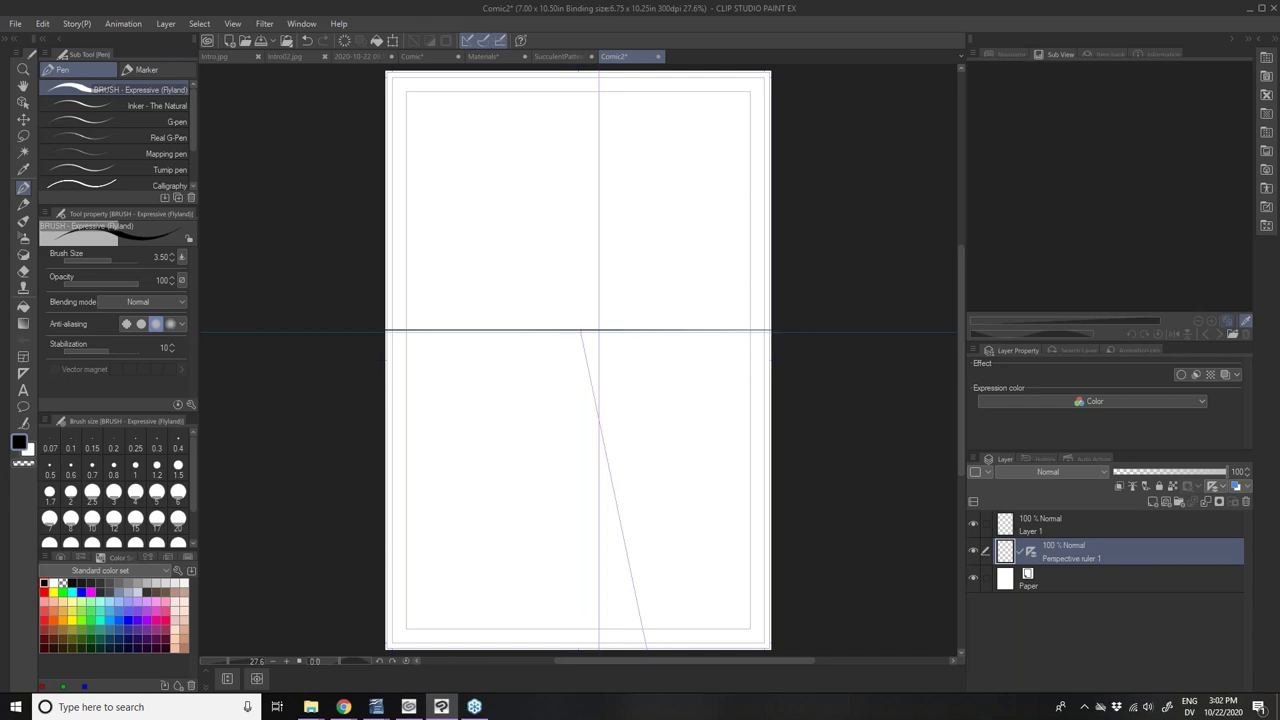
mouse_move(578, 333)
mouse_down()
mouse_move(667, 604)
mouse_move(551, 343)
mouse_up()
drag(497, 645, 583, 339)
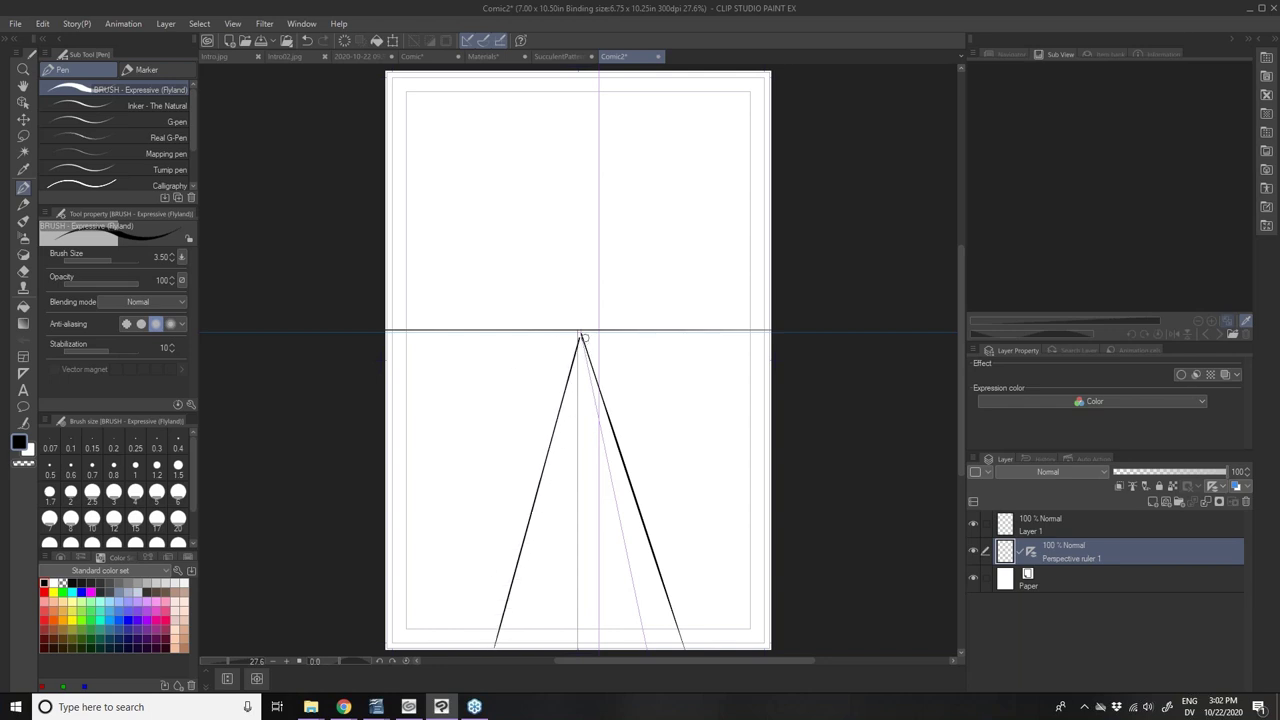
drag(801, 527, 580, 334)
drag(385, 562, 578, 318)
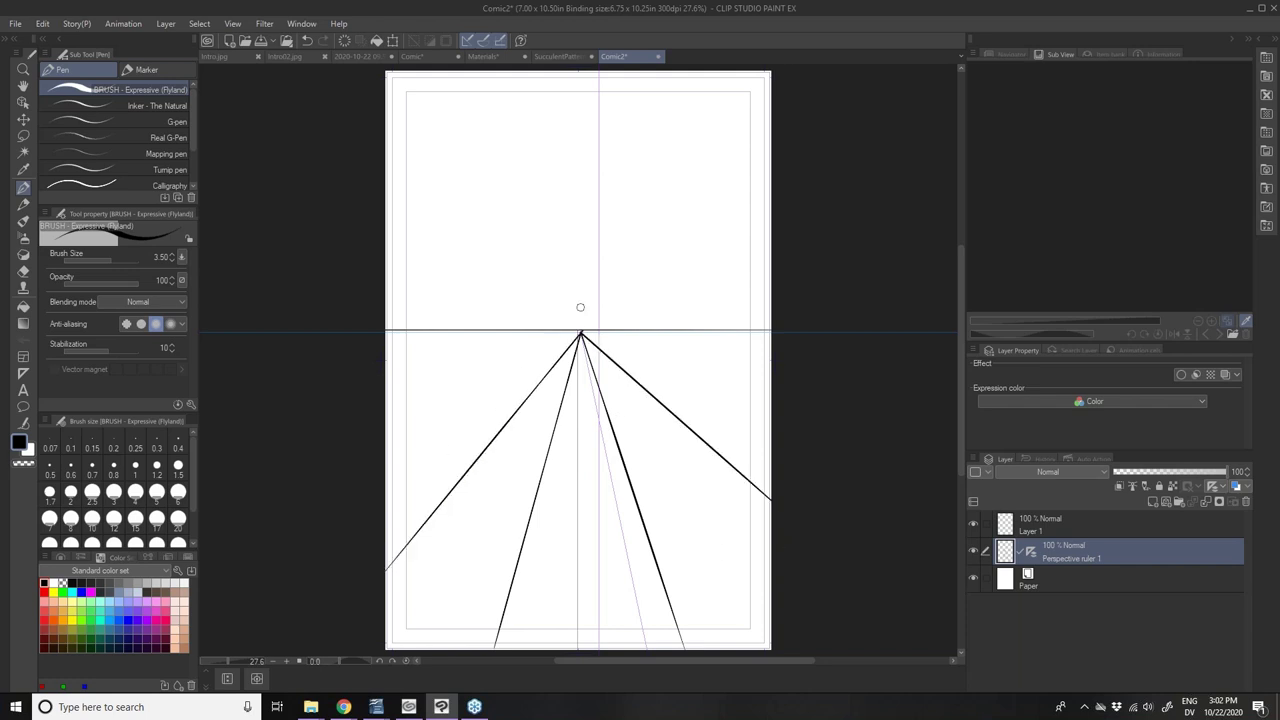
- Outline a building wall on the page's left side with a vertical corner, a receding base line and a receding roof line
drag(377, 433, 549, 352)
click(308, 41)
drag(791, 393, 640, 349)
mouse_move(496, 406)
mouse_down()
mouse_move(472, 206)
mouse_move(485, 228)
mouse_move(493, 205)
mouse_move(357, 152)
mouse_up()
key(ctrl+z)
drag(494, 408, 404, 483)
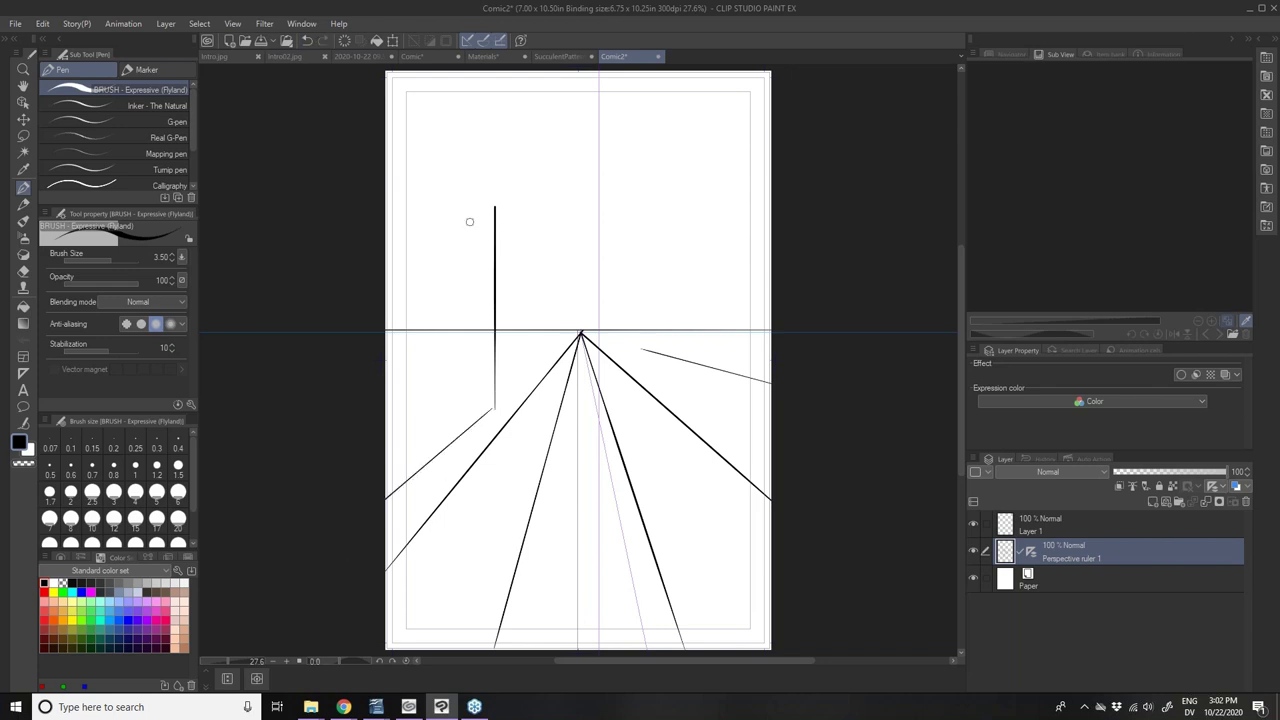
drag(483, 197, 354, 103)
- Draw a doorway in perspective on the lower part of the left building wall, undoing a misplaced top stroke
mouse_move(457, 433)
mouse_down()
mouse_move(453, 328)
mouse_move(408, 327)
mouse_up()
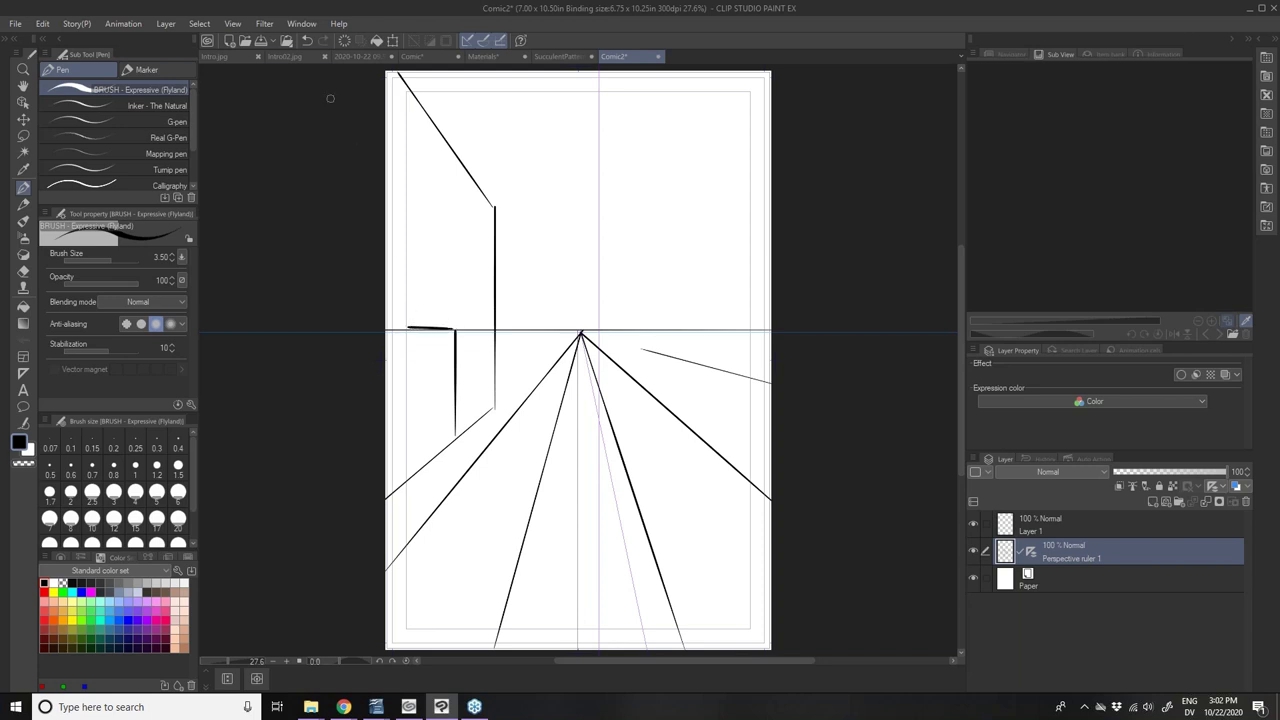
click(307, 40)
mouse_move(457, 340)
mouse_down()
mouse_move(453, 297)
mouse_move(436, 287)
mouse_move(407, 340)
mouse_move(408, 487)
mouse_up()
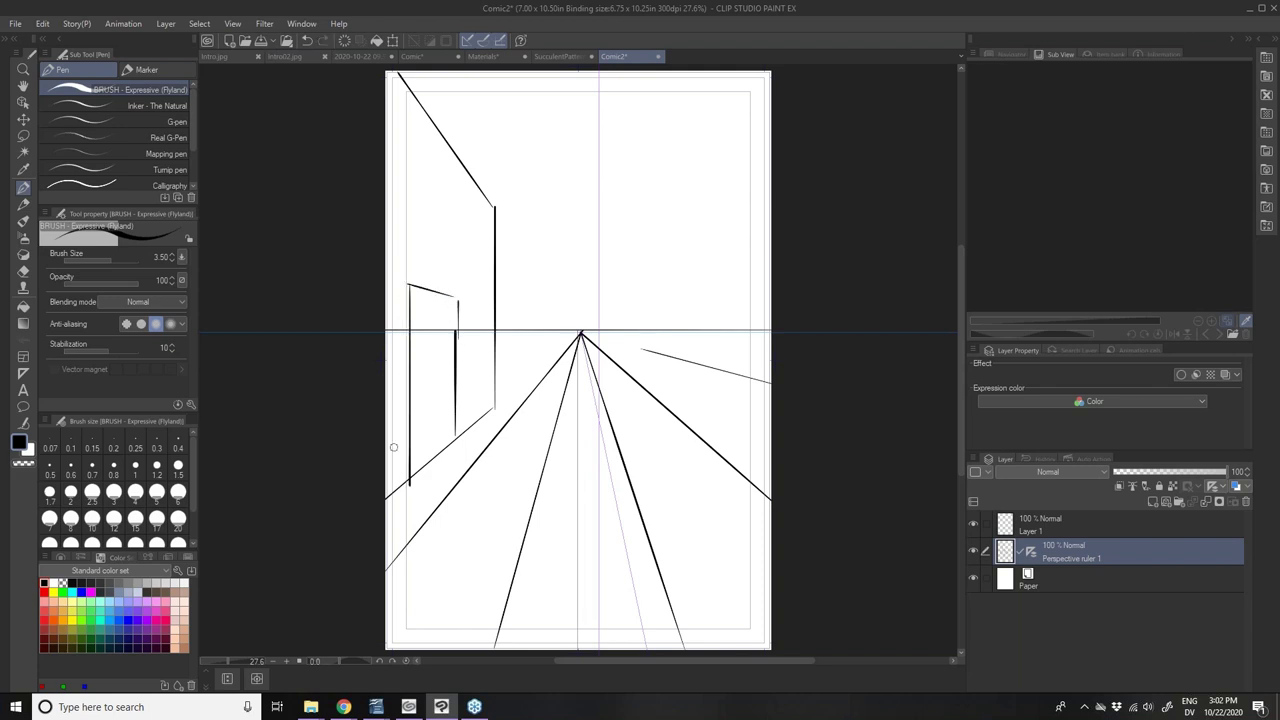
- Add a small window and a large upper window to the left wall, plus a tall post with a crossbar beside the building
mouse_move(484, 340)
mouse_down()
mouse_move(486, 374)
mouse_move(485, 343)
mouse_move(465, 332)
mouse_move(486, 396)
mouse_move(485, 383)
mouse_move(469, 393)
mouse_move(466, 341)
mouse_up()
drag(483, 221, 483, 266)
drag(484, 216, 386, 106)
drag(477, 268, 386, 213)
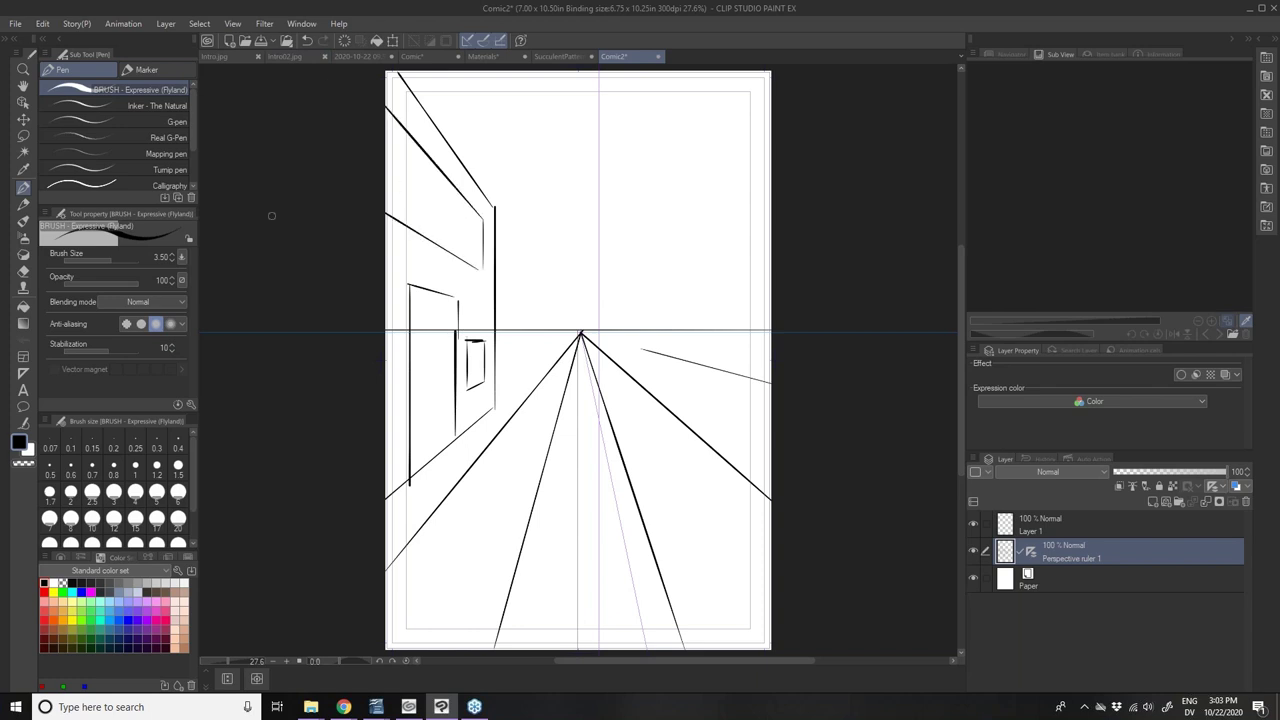
mouse_move(517, 379)
mouse_down()
mouse_move(505, 235)
mouse_move(517, 187)
mouse_move(489, 189)
mouse_move(542, 196)
mouse_move(492, 197)
mouse_move(531, 195)
mouse_move(505, 199)
mouse_up()
key(ctrl+z)
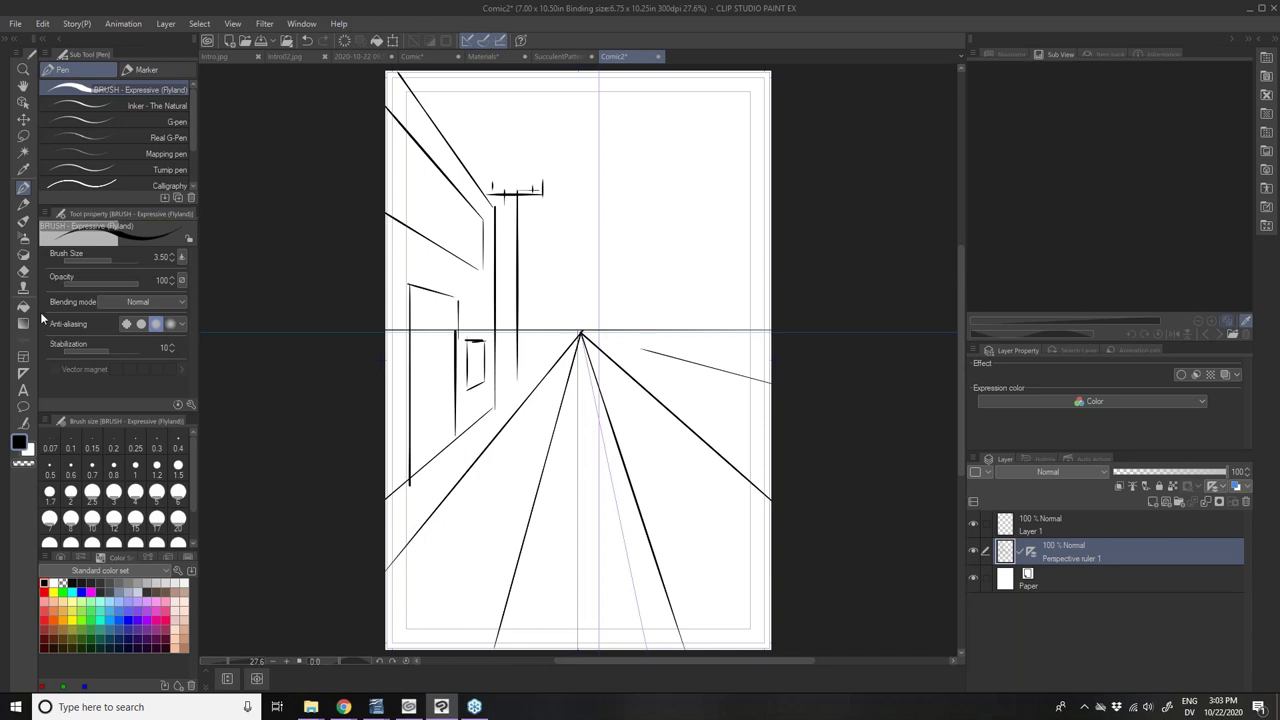
- Add more vanishing points to the perspective ruler using near-horizontal and slanted guide lines across the upper page and beyond its edges
click(23, 373)
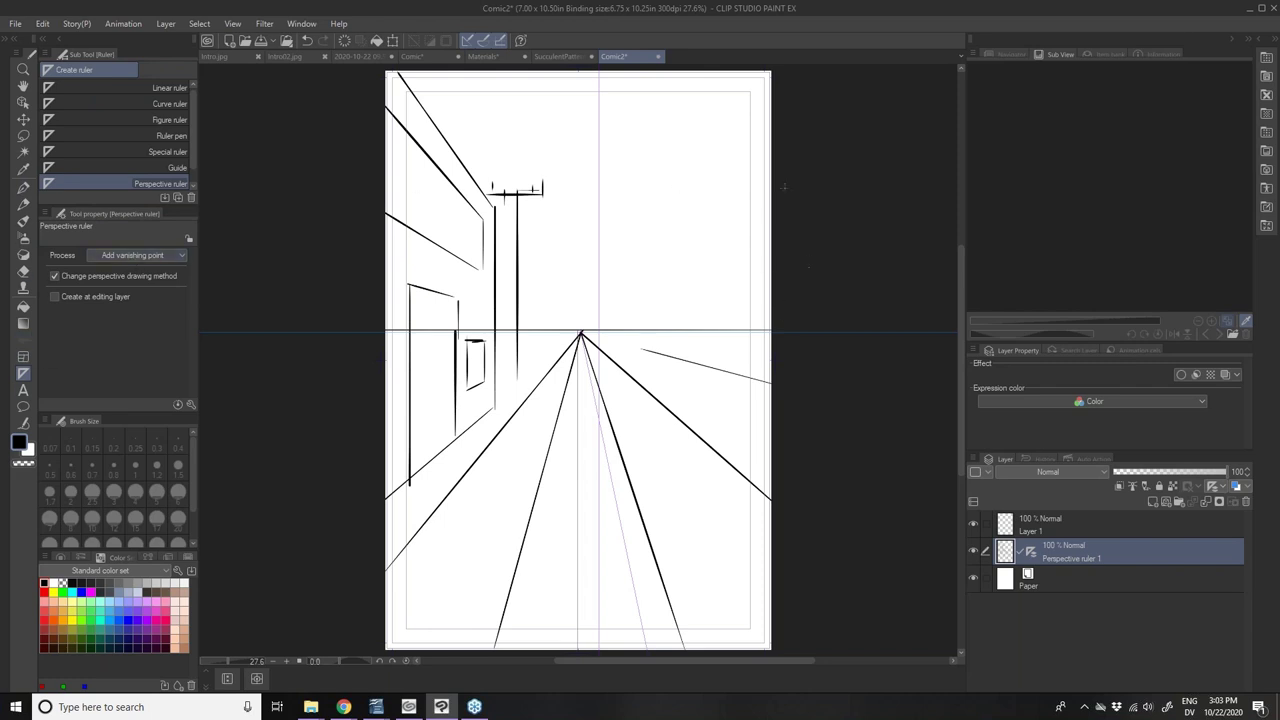
drag(834, 191, 754, 204)
scroll(579, 360, left, 5)
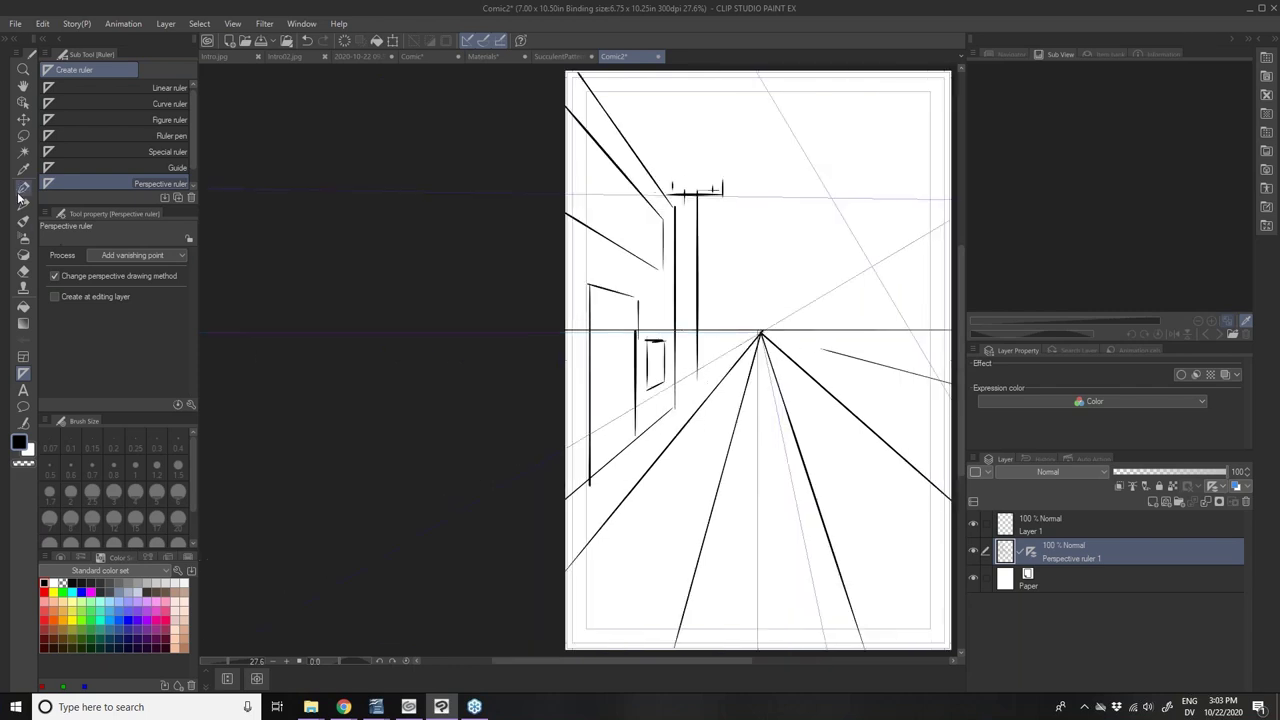
drag(864, 234, 829, 191)
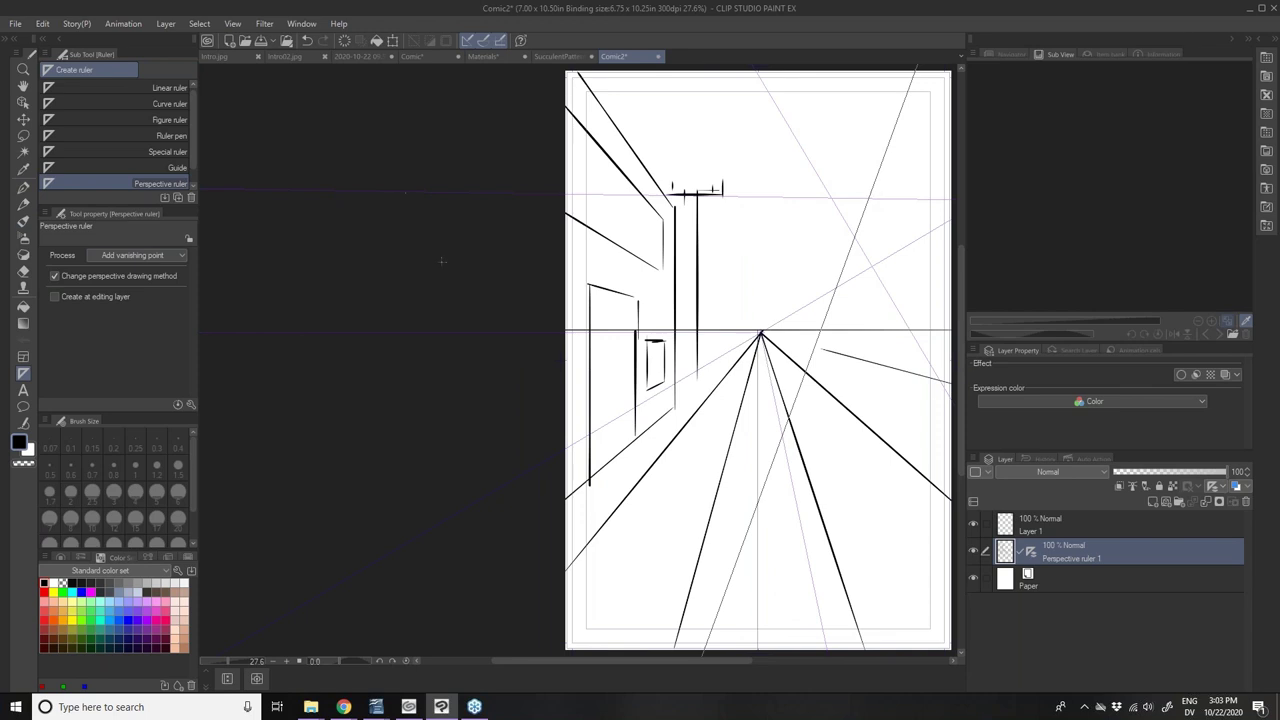
scroll(580, 360, left, 6)
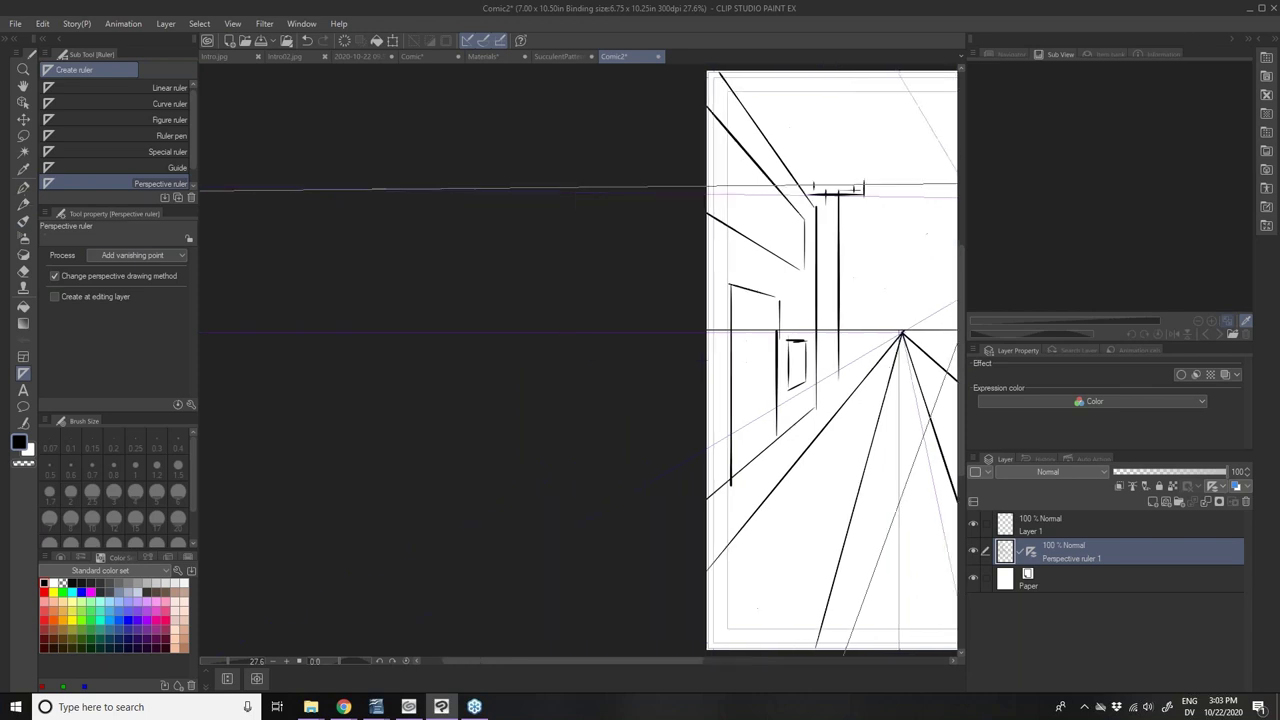
- Draw Expressive brush lines in the upper part of the page that follow the original and the added vanishing points
click(23, 187)
drag(624, 660, 772, 661)
drag(630, 198, 591, 369)
drag(629, 193, 293, 223)
drag(642, 172, 560, 73)
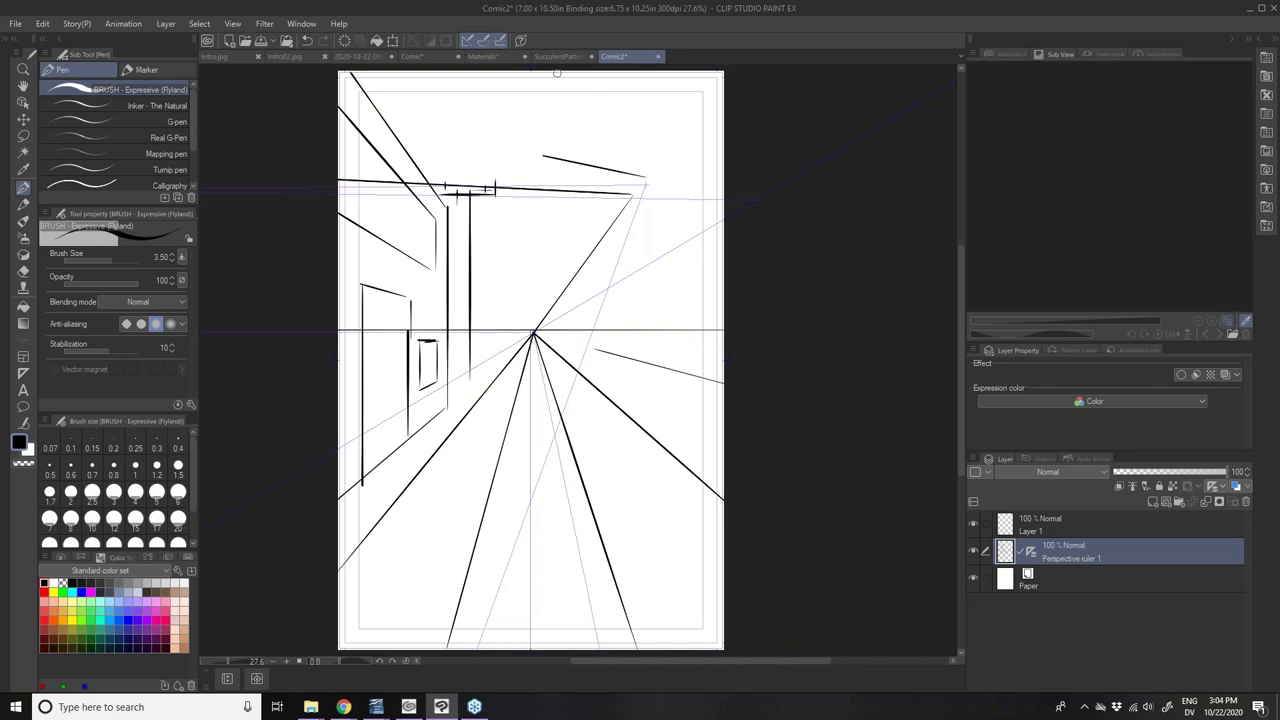
drag(753, 183, 411, 79)
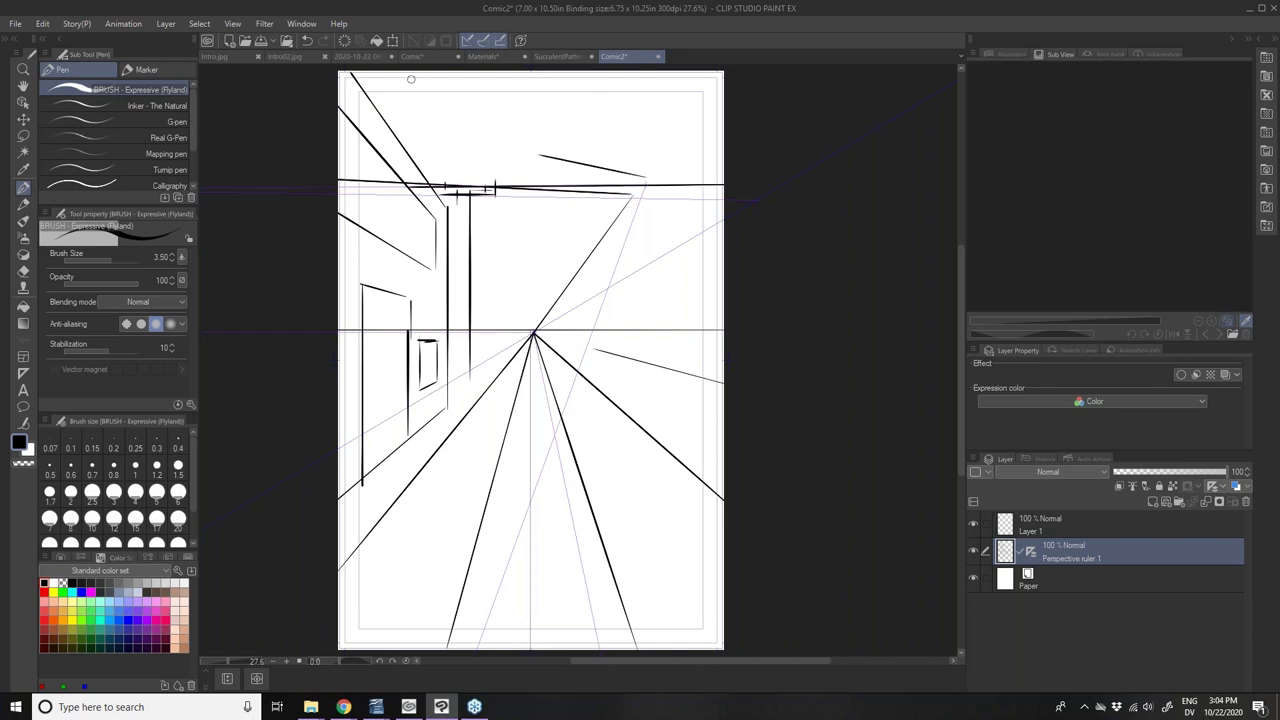